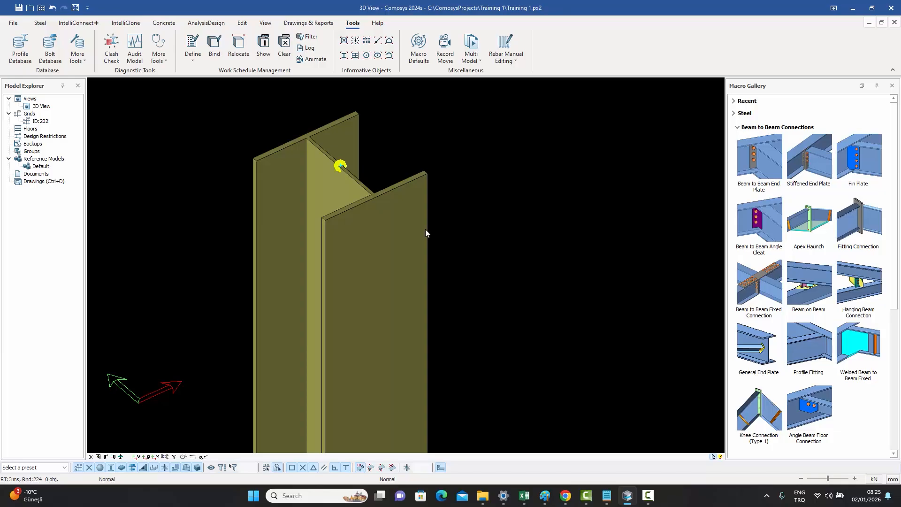
# Examine the upper ends of the columns on the grid, finishing with a close view of one column's flanges and web
pyautogui.moveTo(447, 238); pyautogui.dragTo(494, 256, button='middle')
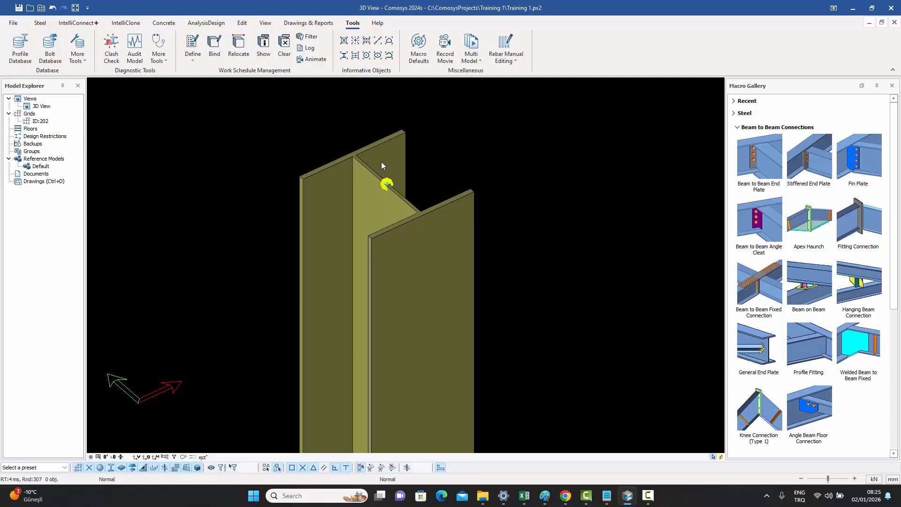
pyautogui.scroll(-5, 381, 162)
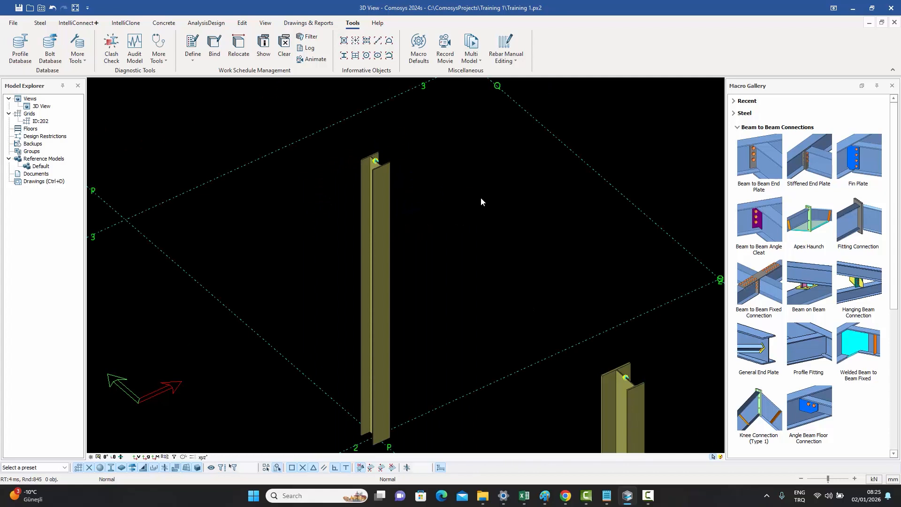
pyautogui.moveTo(481, 199); pyautogui.dragTo(466, 179, button='middle')
pyautogui.moveTo(505, 230); pyautogui.dragTo(427, 128, button='middle')
pyautogui.scroll(8, 534, 266)
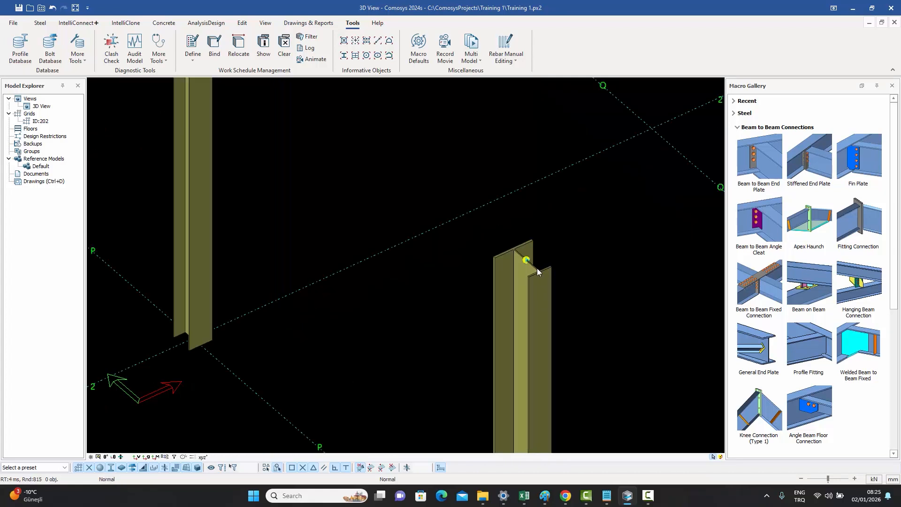
pyautogui.moveTo(551, 240); pyautogui.dragTo(504, 247, button='middle')
pyautogui.scroll(1, 504, 246)
pyautogui.scroll(-1, 502, 244)
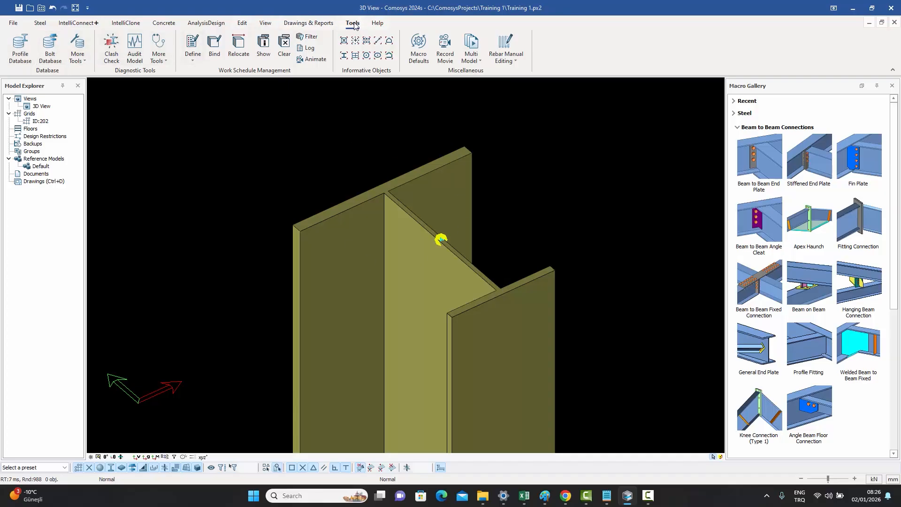
# Review the profile types available for creating a database profile, pick Asymmetric I Profiles, and close the database editor
pyautogui.click(22, 47)
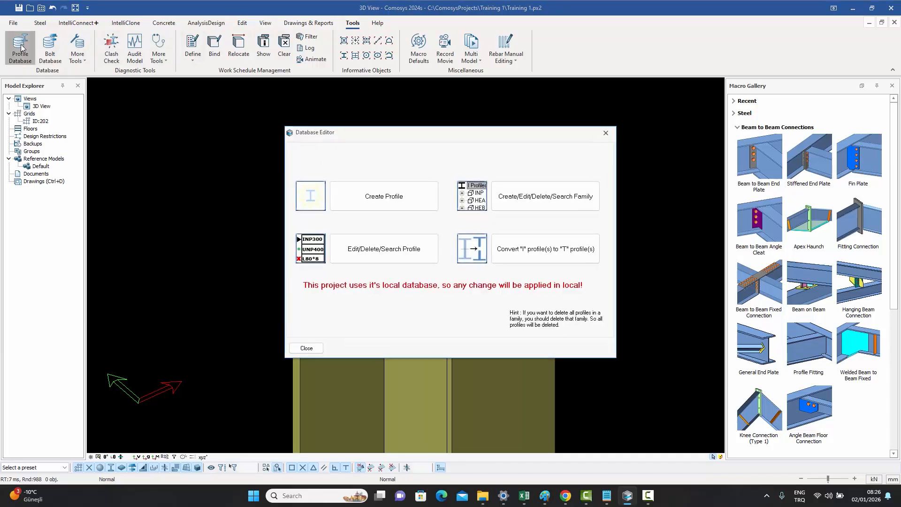
pyautogui.click(384, 199)
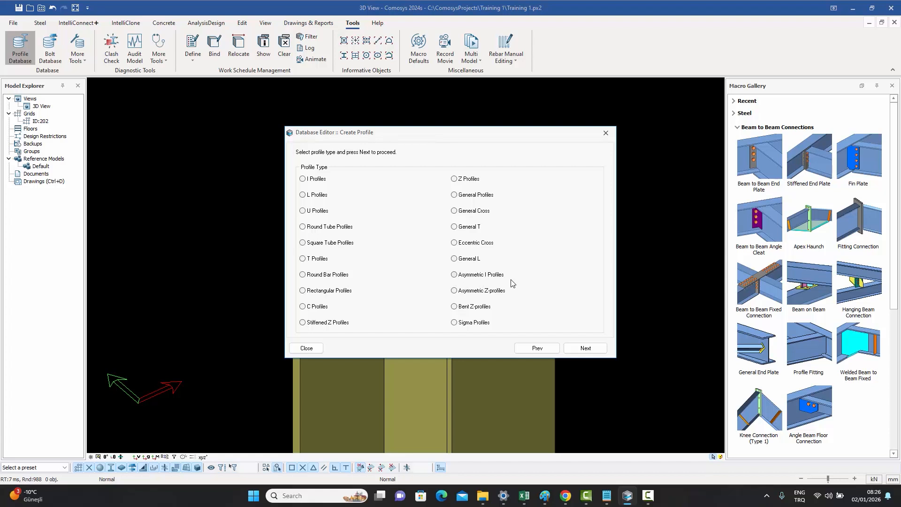
pyautogui.click(454, 274)
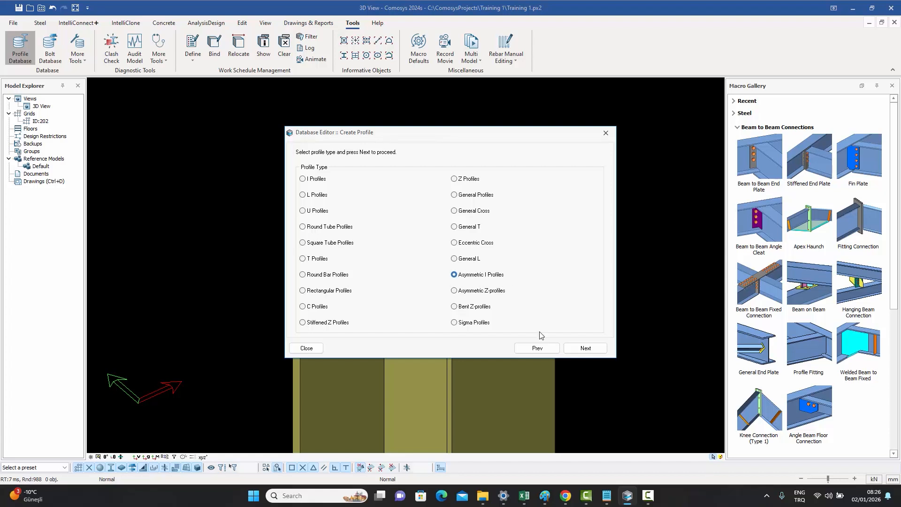
pyautogui.click(606, 134)
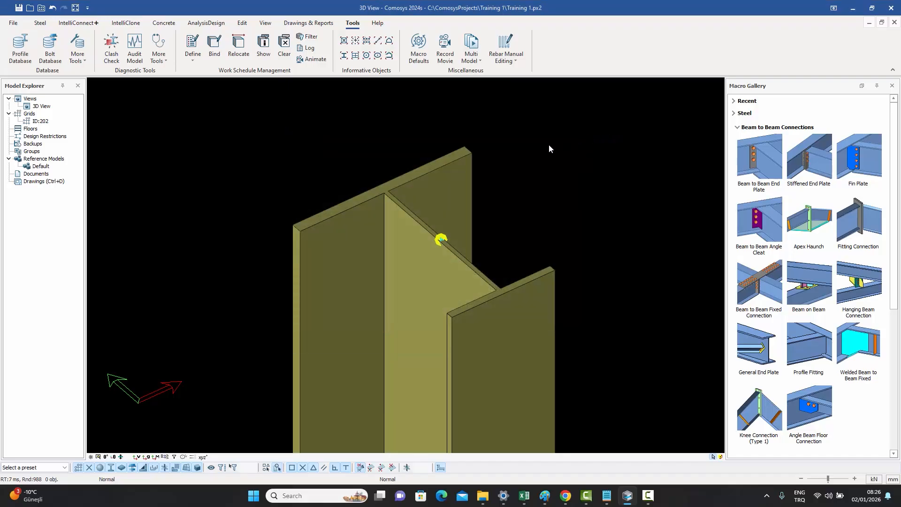
# Open the asymmetric I column's properties, examine the prefix and dimensions in its parametric profile name, and cancel without changes
pyautogui.doubleClick(457, 188)
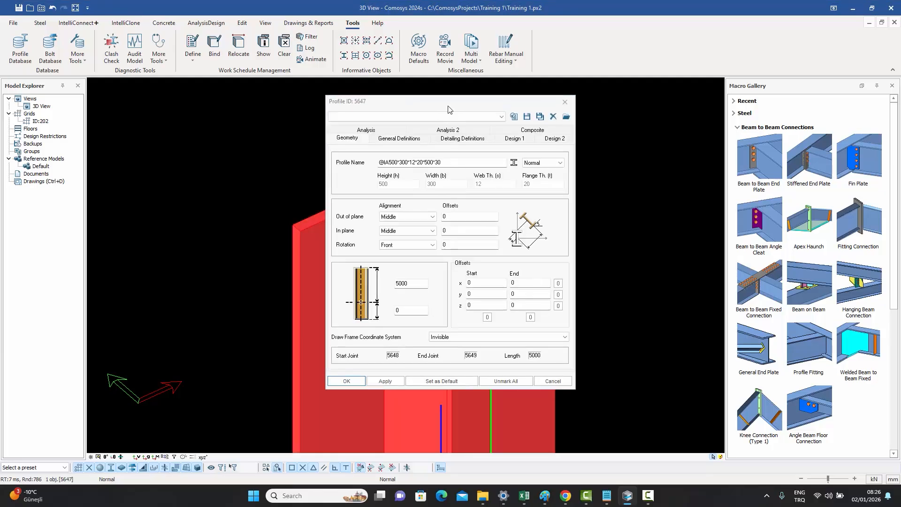
pyautogui.moveTo(446, 102); pyautogui.dragTo(651, 97)
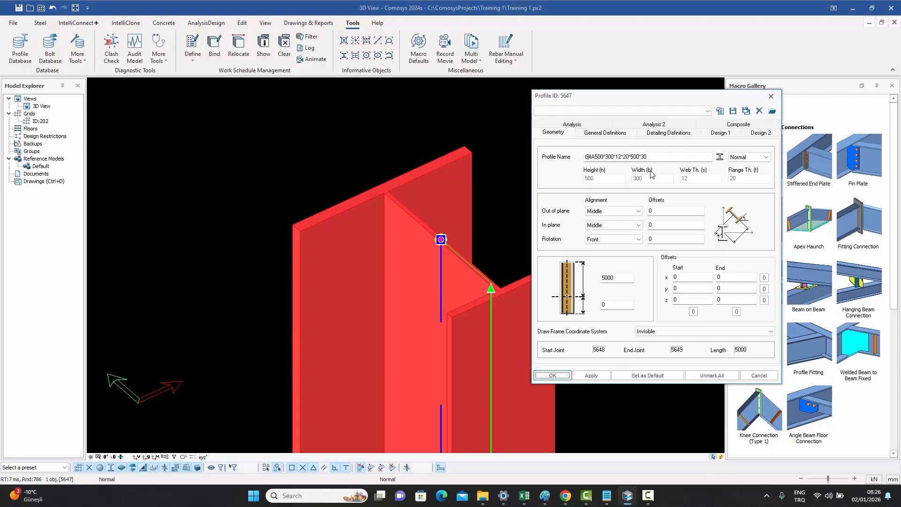
pyautogui.moveTo(590, 155)
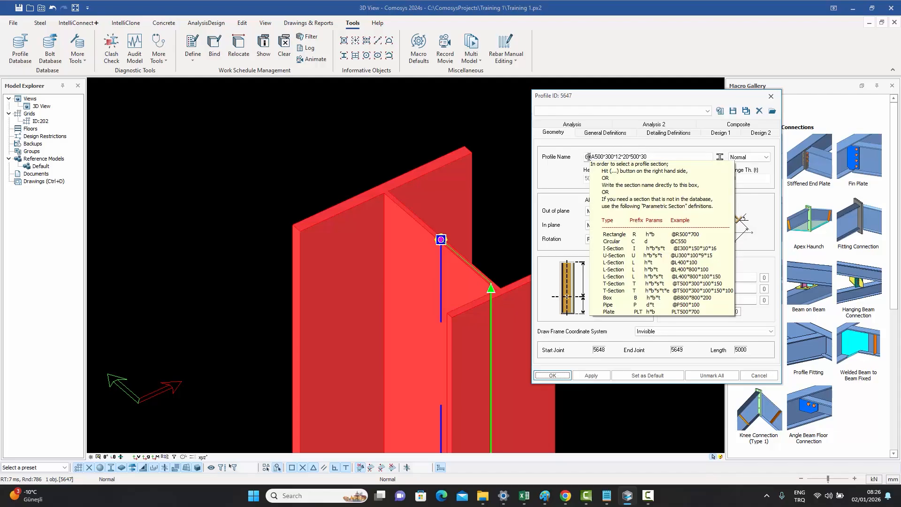
pyautogui.moveTo(591, 157); pyautogui.dragTo(584, 156)
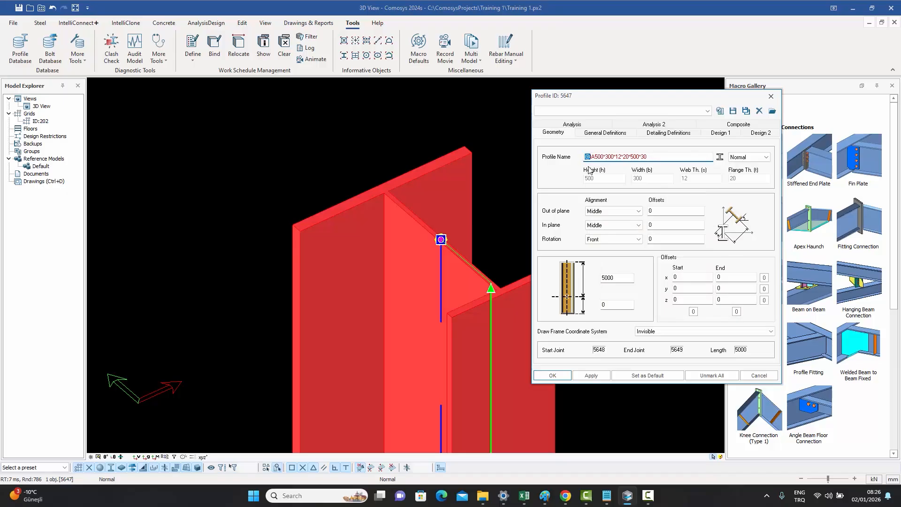
pyautogui.click(665, 155)
pyautogui.moveTo(663, 155)
pyautogui.moveTo(590, 156); pyautogui.dragTo(596, 155)
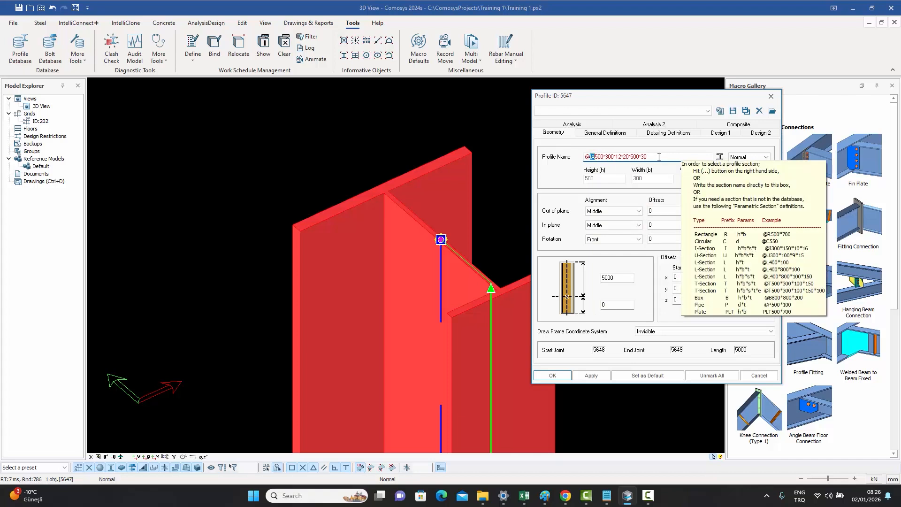
pyautogui.doubleClick(601, 156)
pyautogui.click(609, 156)
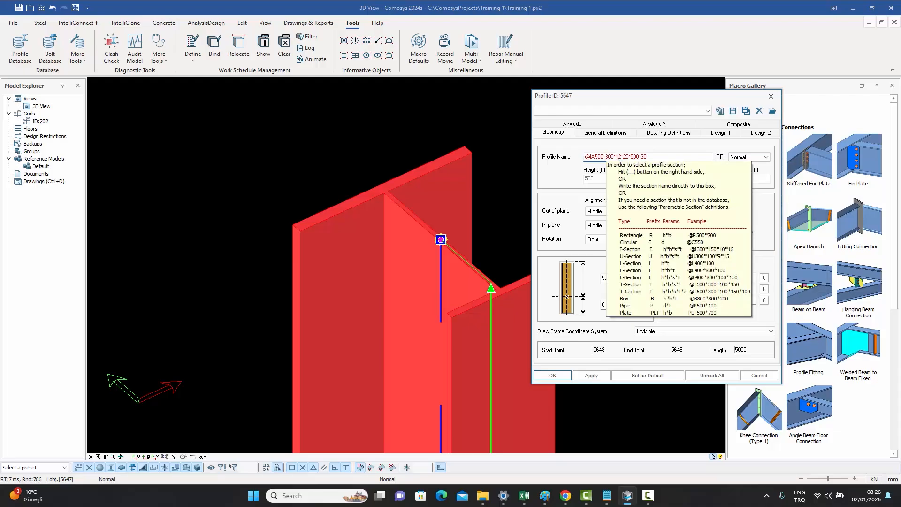
pyautogui.click(665, 159)
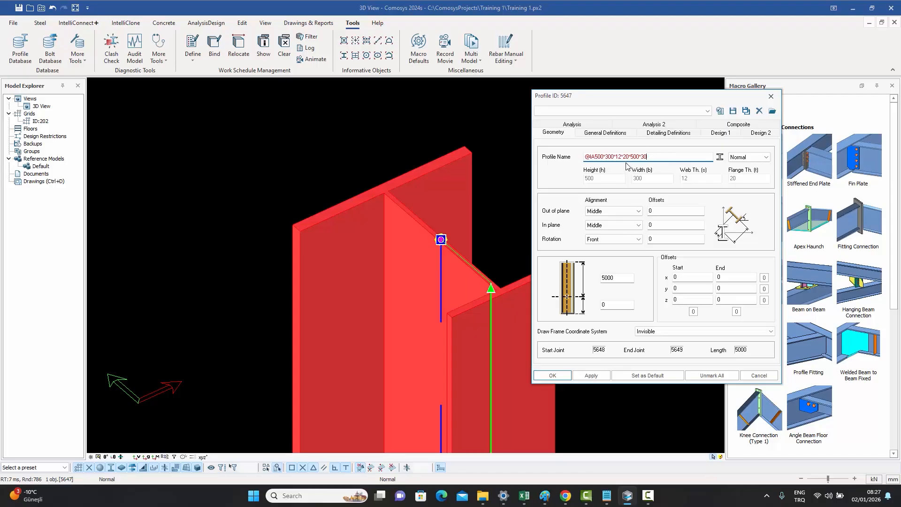
pyautogui.moveTo(637, 160)
pyautogui.click(759, 375)
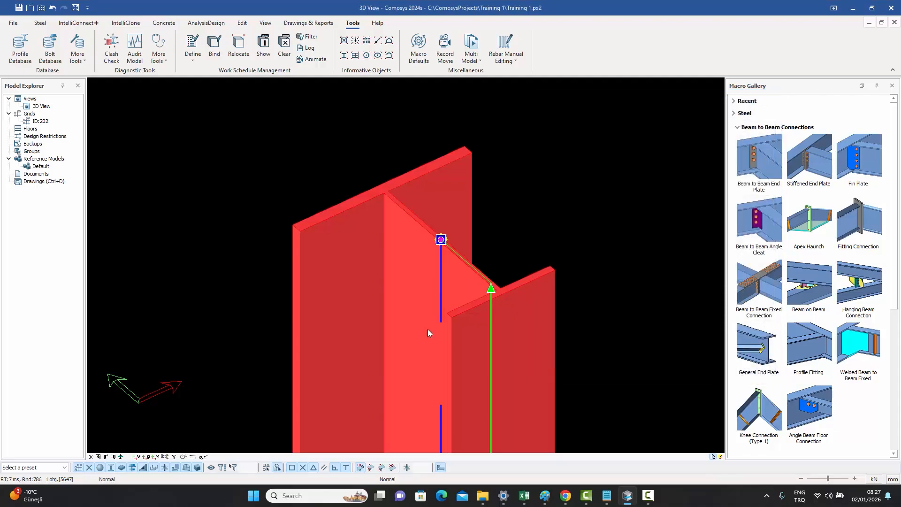
# Switch to the plan view and rotate the asymmetric I column through a full turn
pyautogui.click(105, 456)
pyautogui.scroll(-1, 348, 225)
pyautogui.press('Escape')
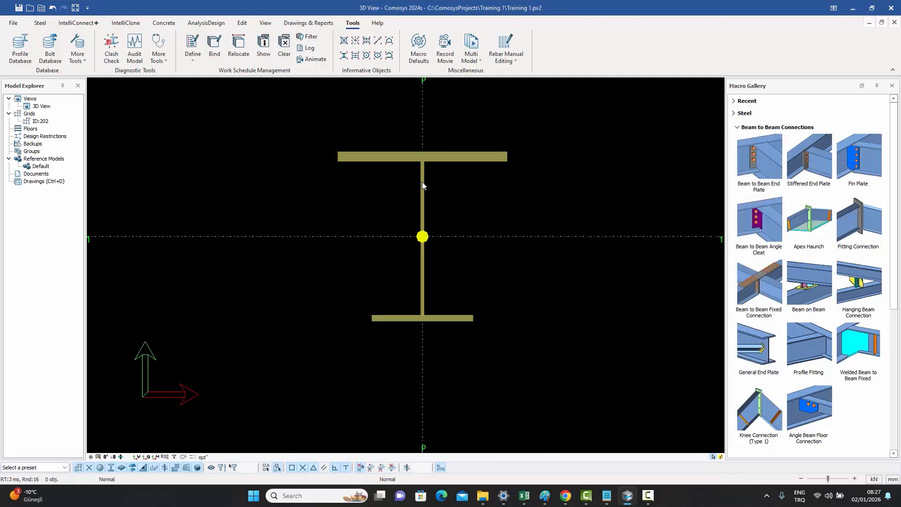
pyautogui.click(406, 162)
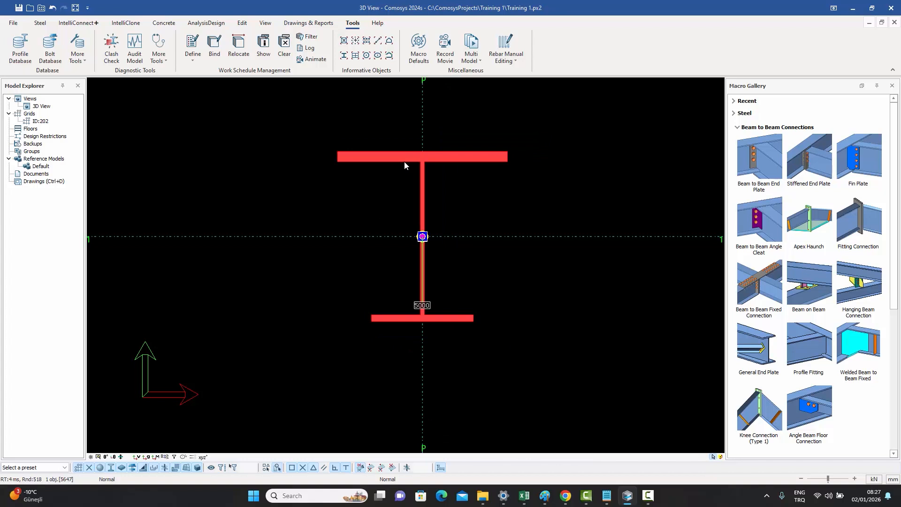
pyautogui.press('space')
pyautogui.press('space')
pyautogui.press('space')
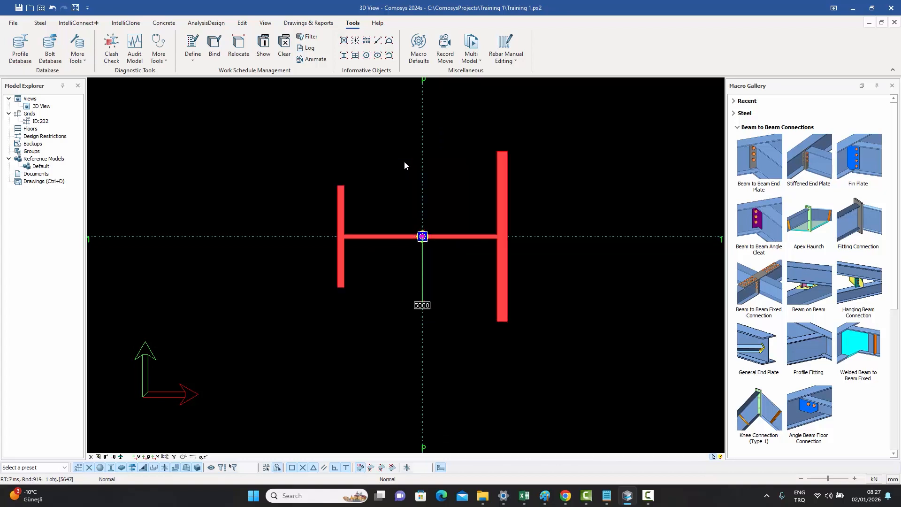
pyautogui.press('space')
# Cycle the asymmetric I column through its alignment positions about the grid intersection
pyautogui.hotkey('ctrl', 'space')
pyautogui.hotkey('ctrl', 'space')
pyautogui.hotkey('ctrl', 'space')
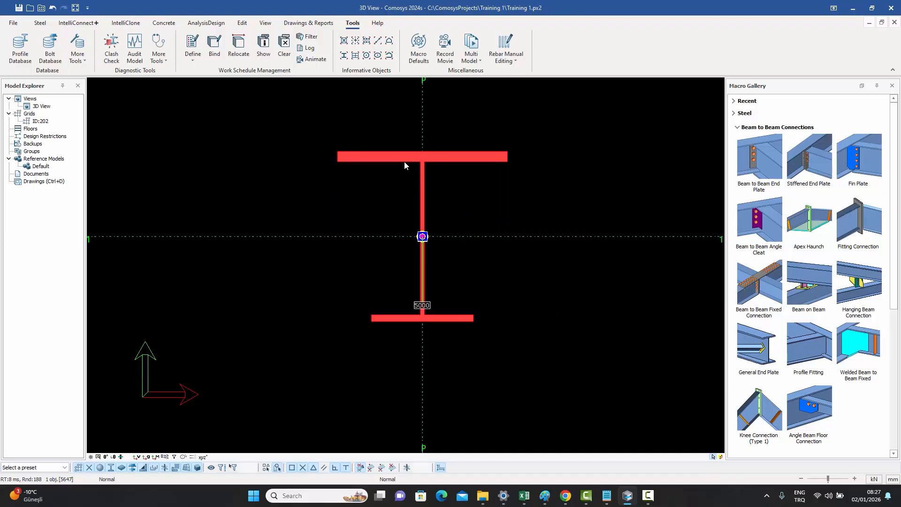
pyautogui.hotkey('shift', 'space')
pyautogui.hotkey('shift', 'space')
pyautogui.hotkey('shift', 'space')
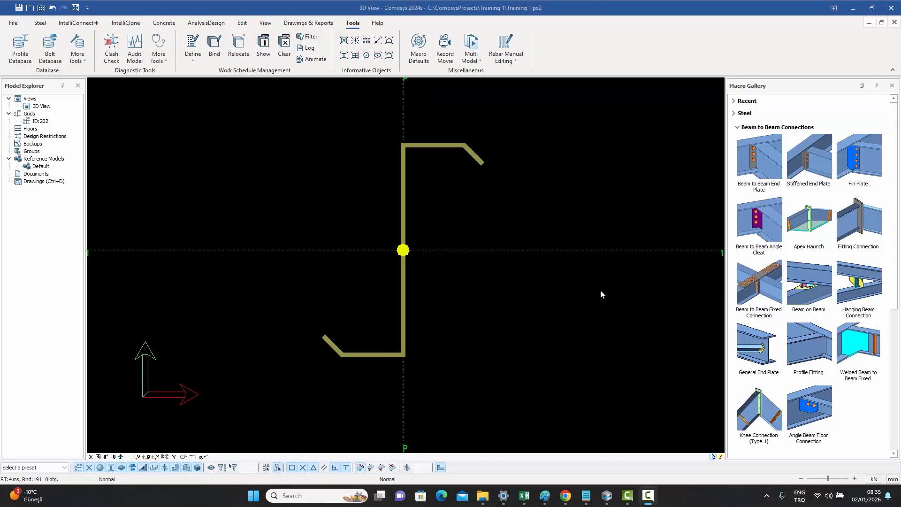
# Open the bent Z column's properties and examine the type prefix and dimensions in its parametric profile name
pyautogui.moveTo(557, 284); pyautogui.dragTo(571, 286, button='middle')
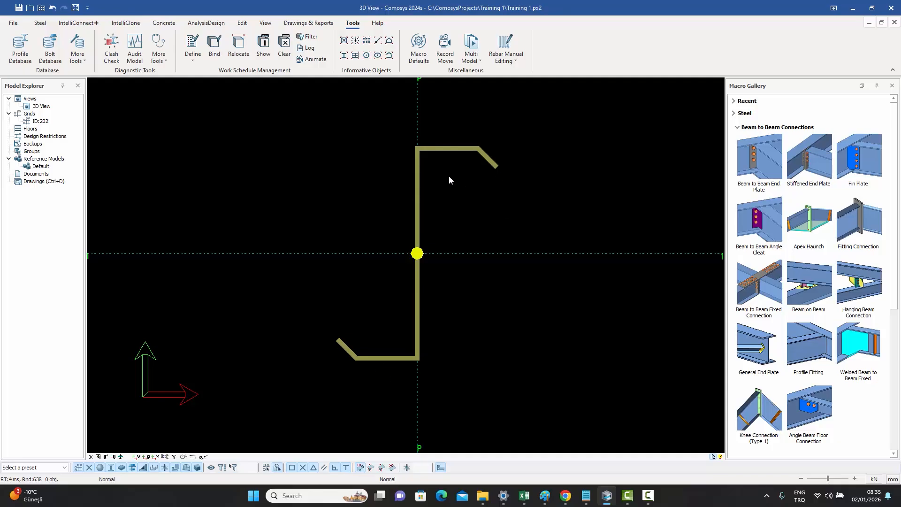
pyautogui.doubleClick(443, 150)
pyautogui.moveTo(426, 102); pyautogui.dragTo(667, 110)
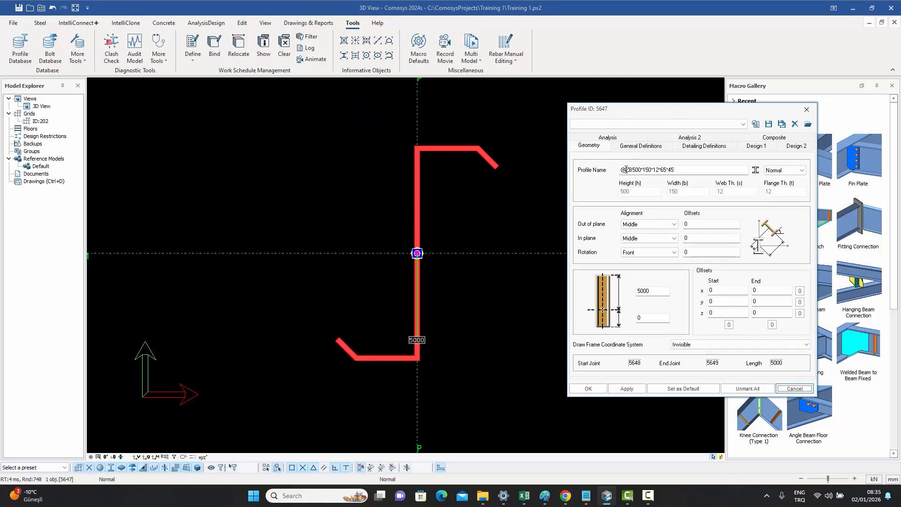
pyautogui.moveTo(627, 170)
pyautogui.mouseDown()
pyautogui.moveTo(614, 171)
pyautogui.moveTo(634, 169)
pyautogui.mouseUp()
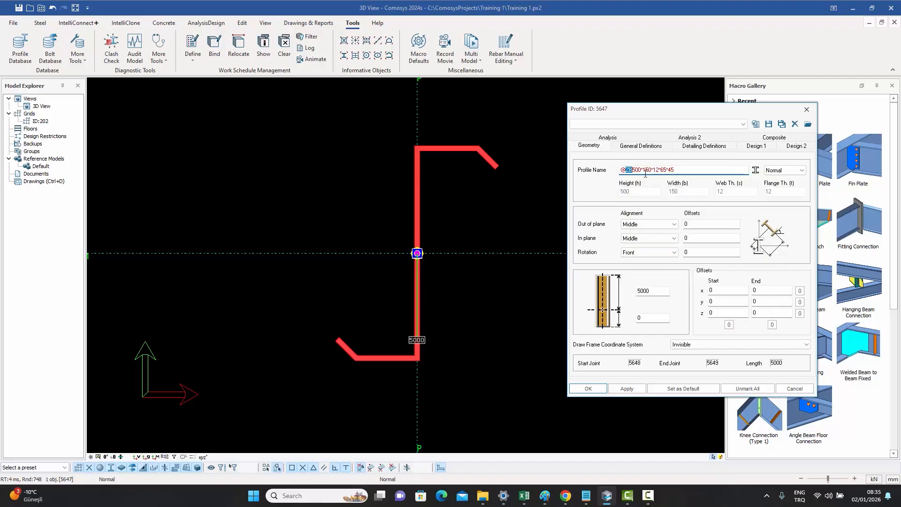
pyautogui.click(636, 170)
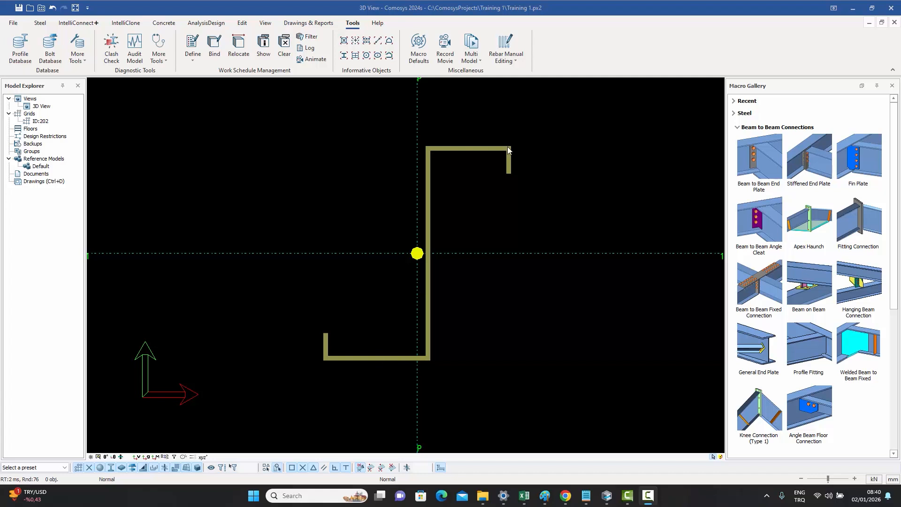
# Open the asymmetric Z column's properties, examine the prefix and dimensions in its parametric profile name, and close the dialog
pyautogui.doubleClick(429, 179)
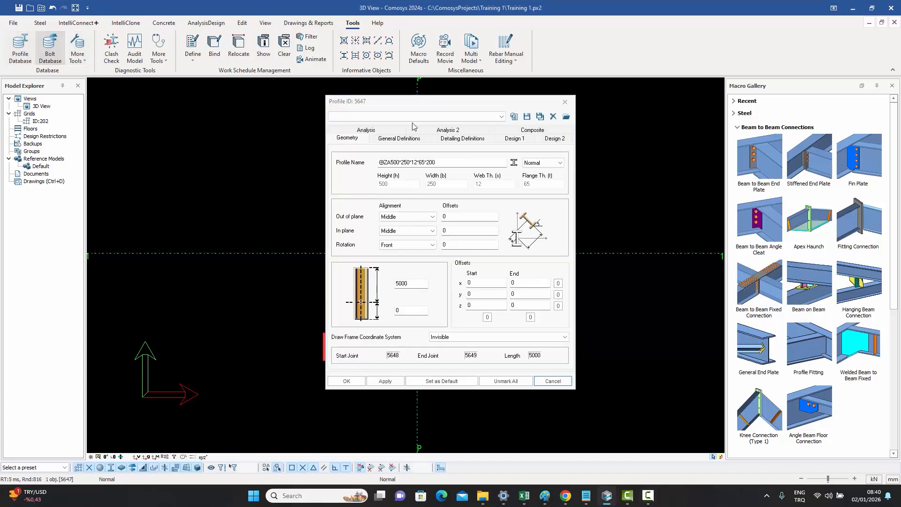
pyautogui.moveTo(419, 101); pyautogui.dragTo(662, 101)
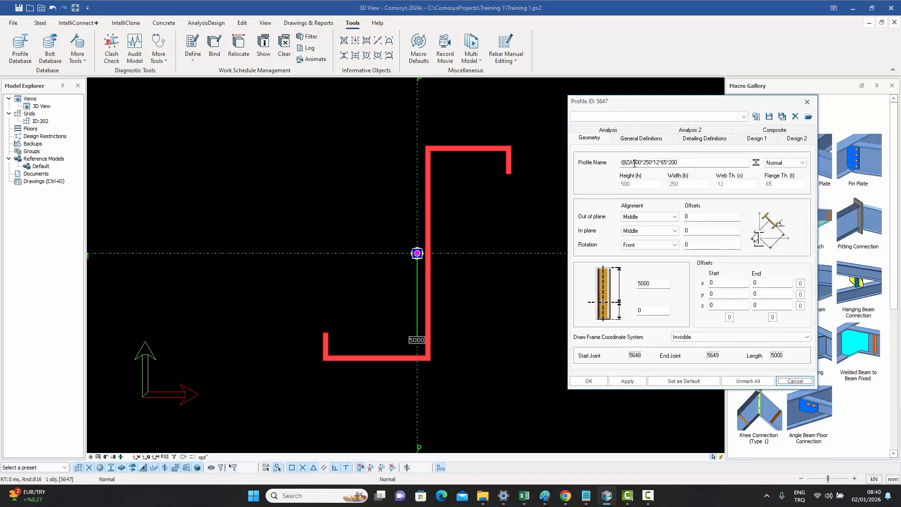
pyautogui.moveTo(633, 162); pyautogui.dragTo(625, 162)
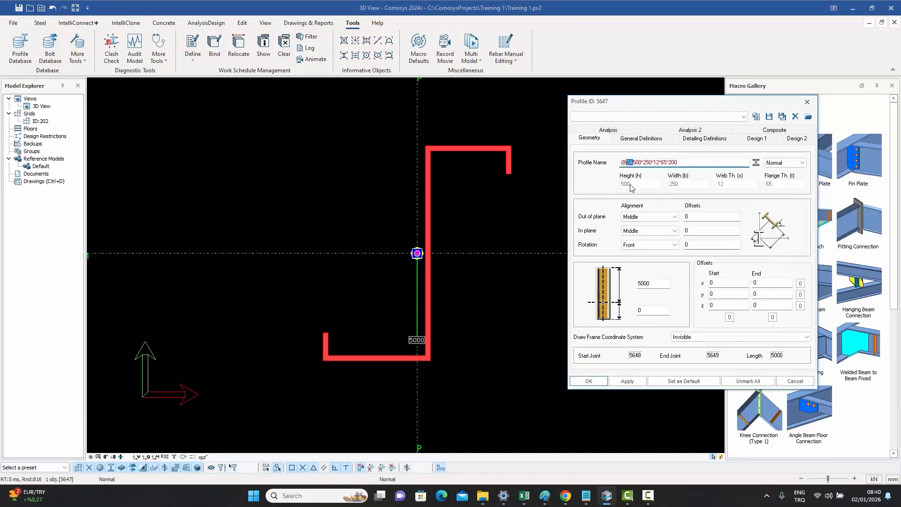
pyautogui.click(640, 162)
pyautogui.moveTo(644, 162); pyautogui.dragTo(652, 162)
pyautogui.click(807, 102)
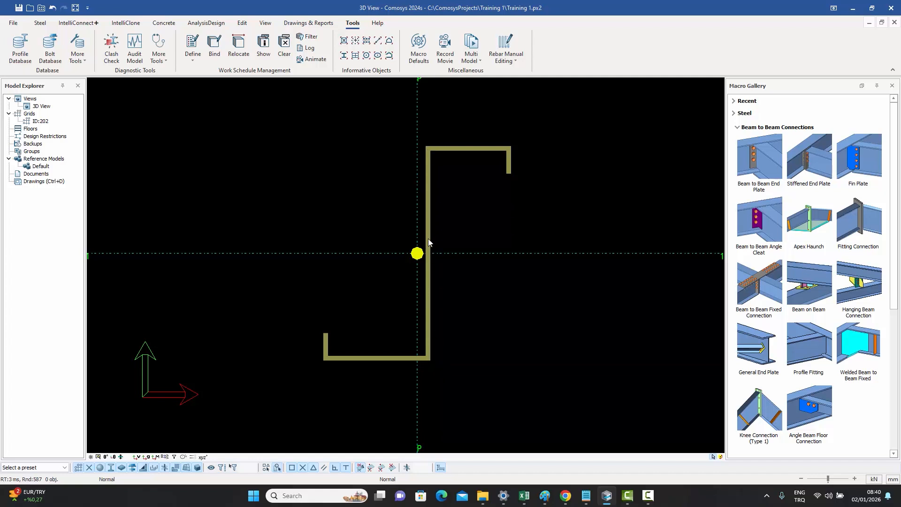
# Select the asymmetric Z column and rotate it through a full turn about its insertion point
pyautogui.click(454, 149)
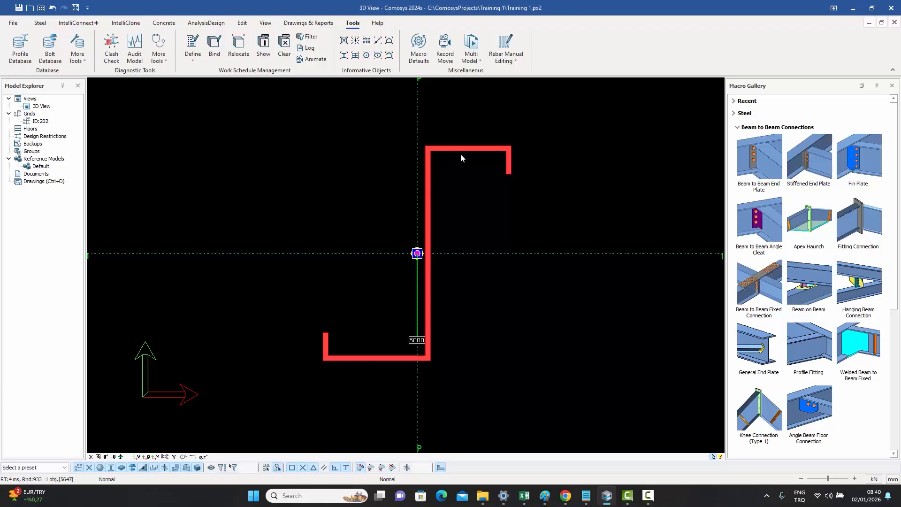
pyautogui.press('space')
pyautogui.press('space')
pyautogui.press('space')
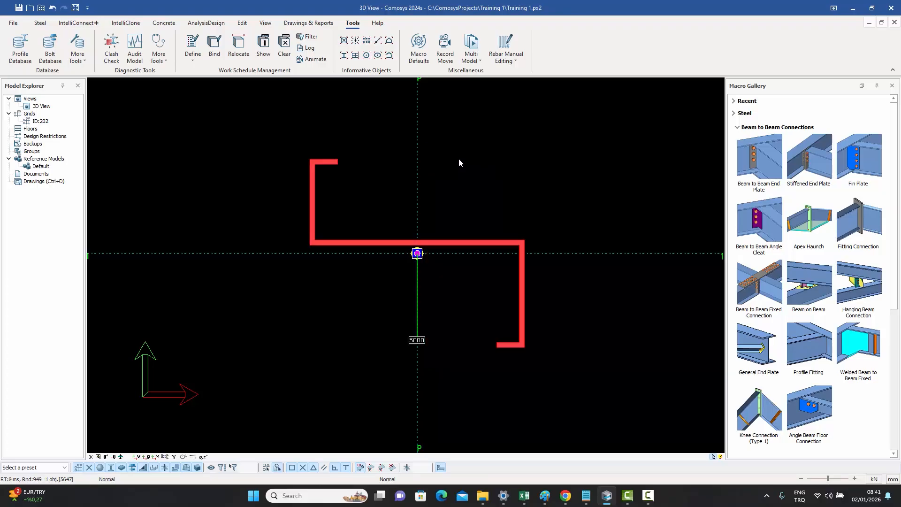
pyautogui.press('space')
# Cycle the asymmetric Z column through its alignment positions back to the starting one, and clear the selection
pyautogui.press('space')
pyautogui.press('space')
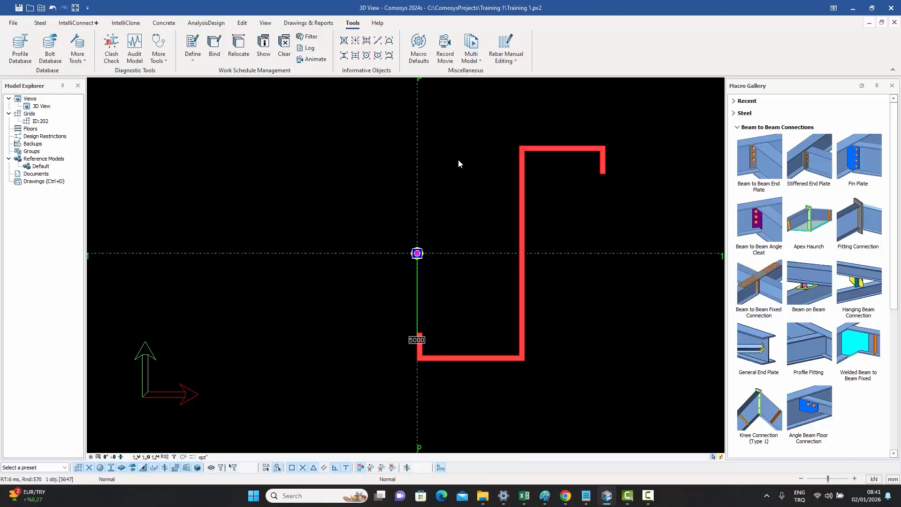
pyautogui.press('space')
pyautogui.press('space')
pyautogui.press('space')
pyautogui.press('space')
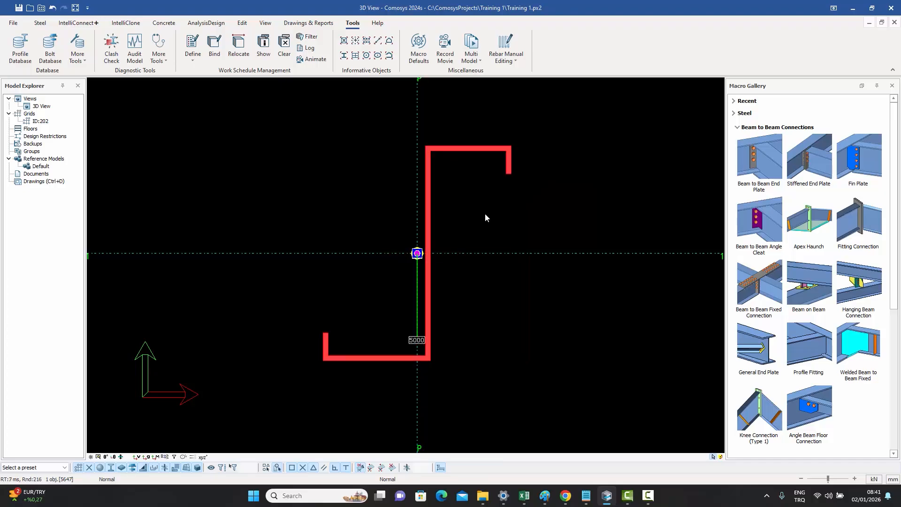
pyautogui.click(486, 214)
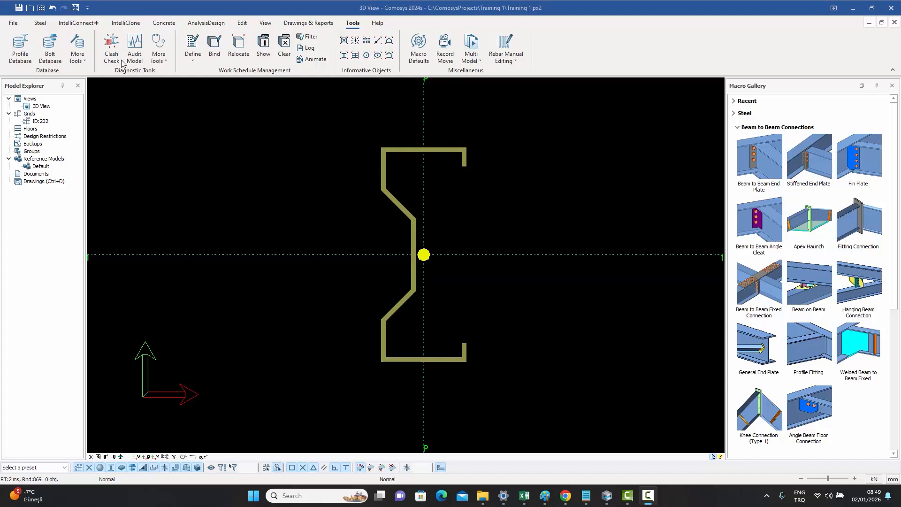
# Open the sigma column's properties and examine the type prefix and dimensions in its parametric profile name
pyautogui.doubleClick(449, 151)
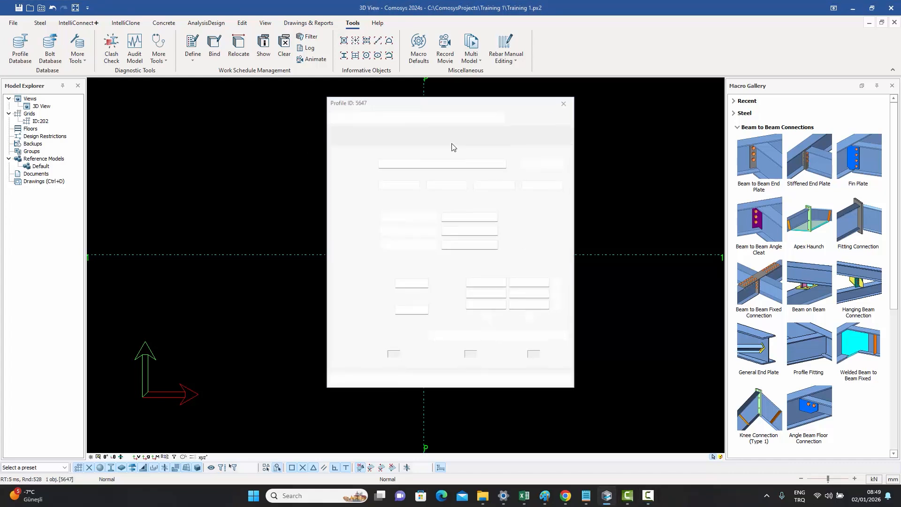
pyautogui.moveTo(459, 99); pyautogui.dragTo(679, 102)
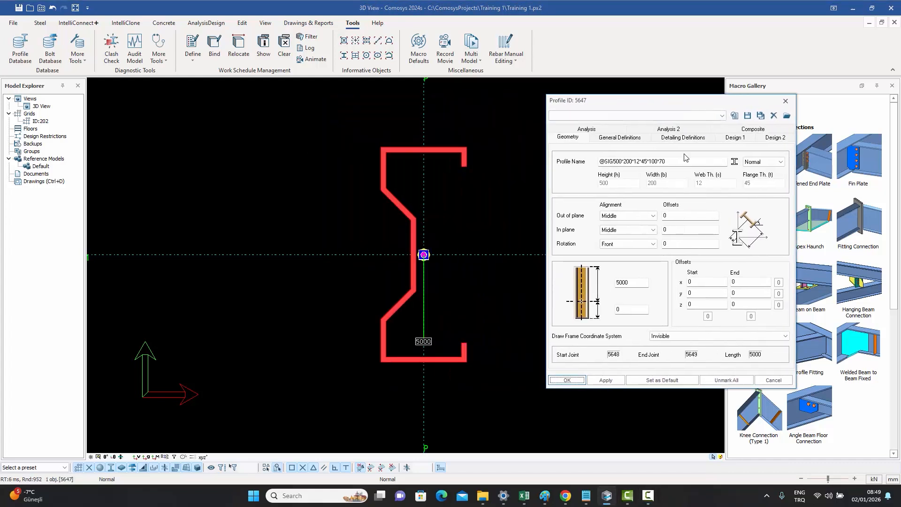
pyautogui.moveTo(604, 161); pyautogui.dragTo(614, 162)
pyautogui.click(616, 161)
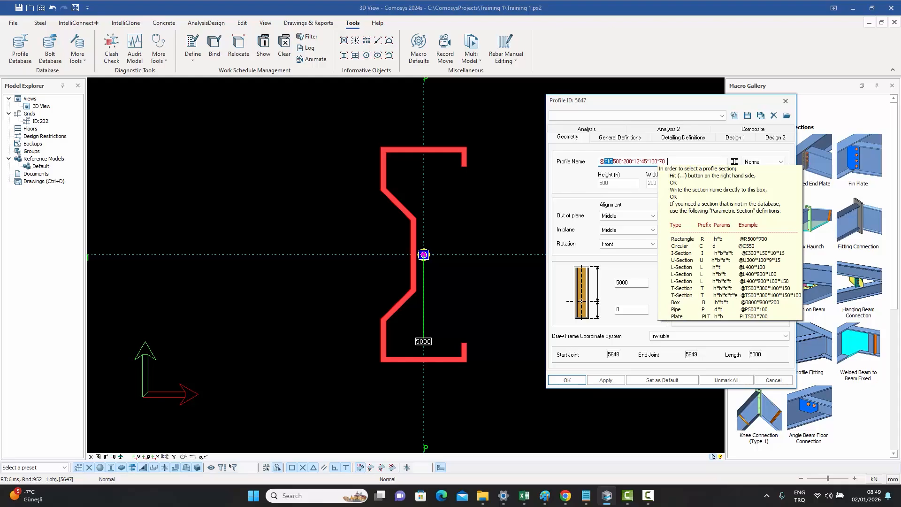
pyautogui.click(689, 163)
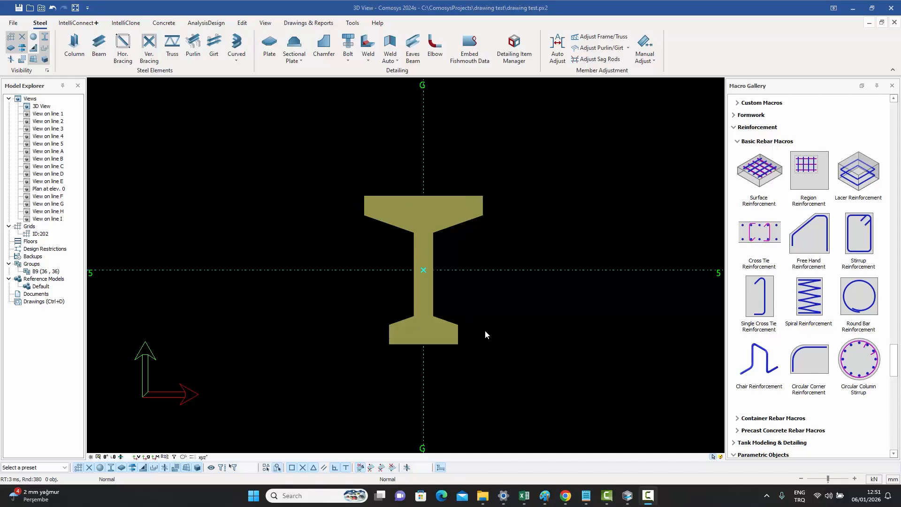
# Select the asymmetric I column with tapered flanges and rotate it through a full turn about its insertion point
pyautogui.click(466, 218)
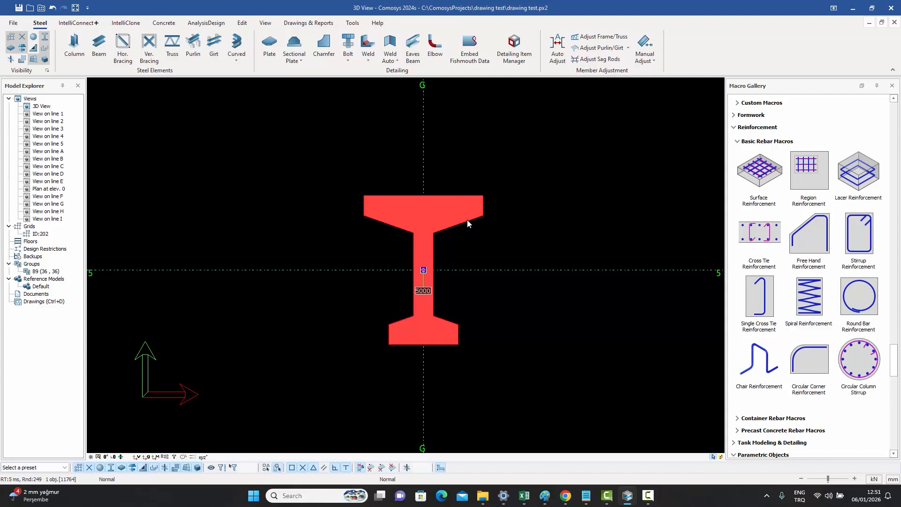
pyautogui.press('space')
pyautogui.press('space')
pyautogui.press('space')
pyautogui.press('space')
# Cycle the tapered-flange I column through its horizontal and vertical alignment positions back to the middle
pyautogui.press('h')
pyautogui.press('h')
pyautogui.press('h')
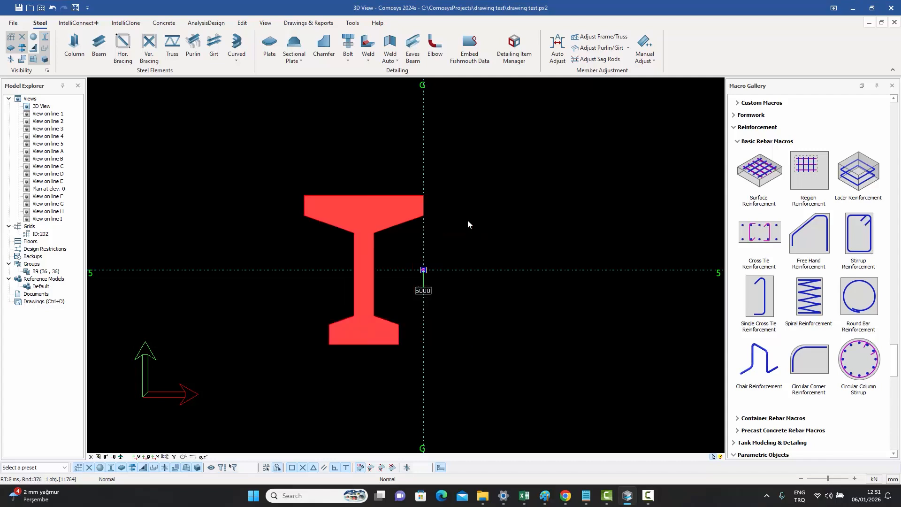
pyautogui.press('v')
pyautogui.press('v')
pyautogui.press('v')
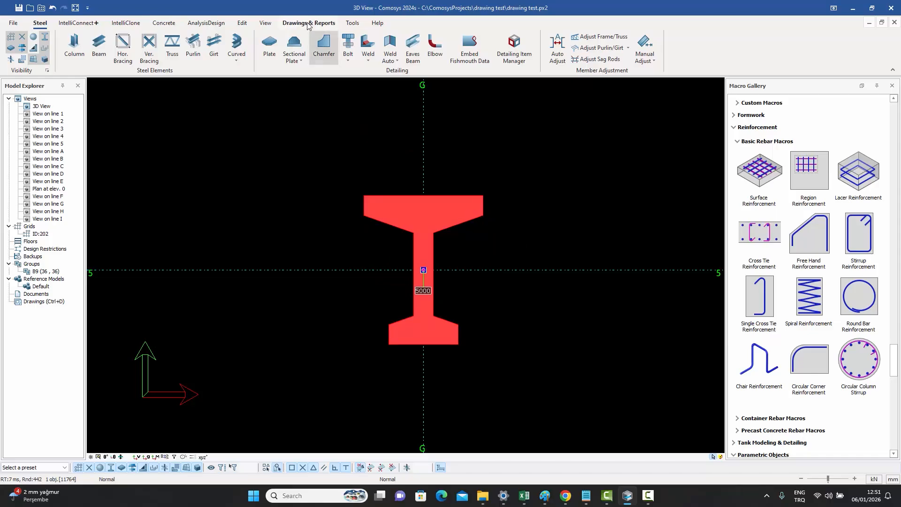
# Open the tapered-flange I column's properties and examine the type prefix and parameter string of its parametric profile name
pyautogui.click(353, 22)
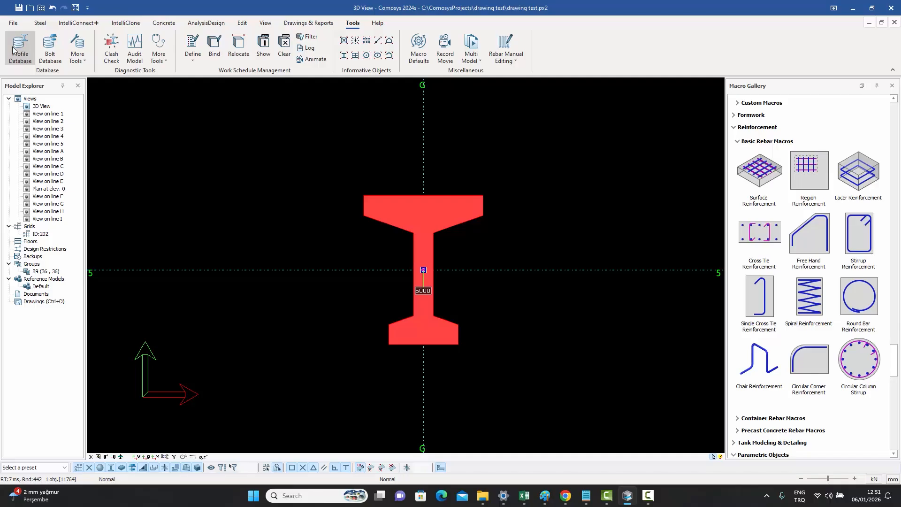
pyautogui.doubleClick(464, 218)
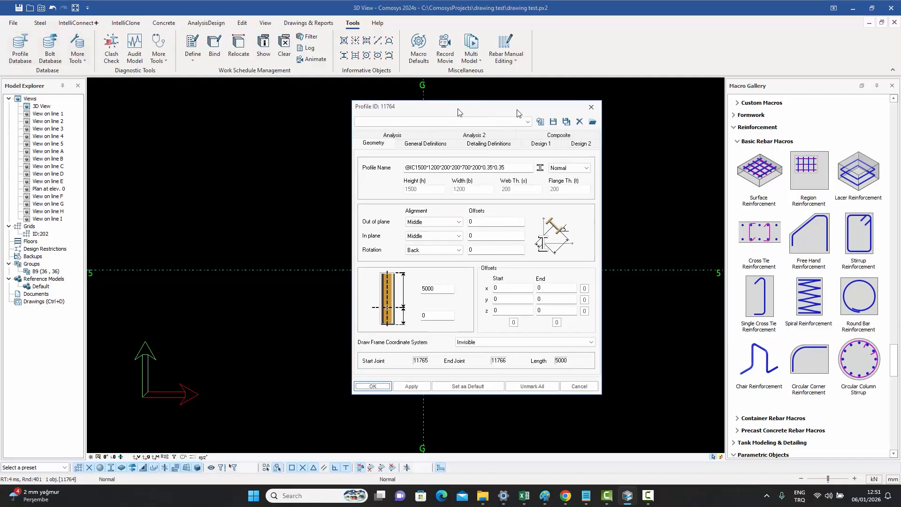
pyautogui.moveTo(435, 104); pyautogui.dragTo(618, 108)
pyautogui.doubleClick(564, 165)
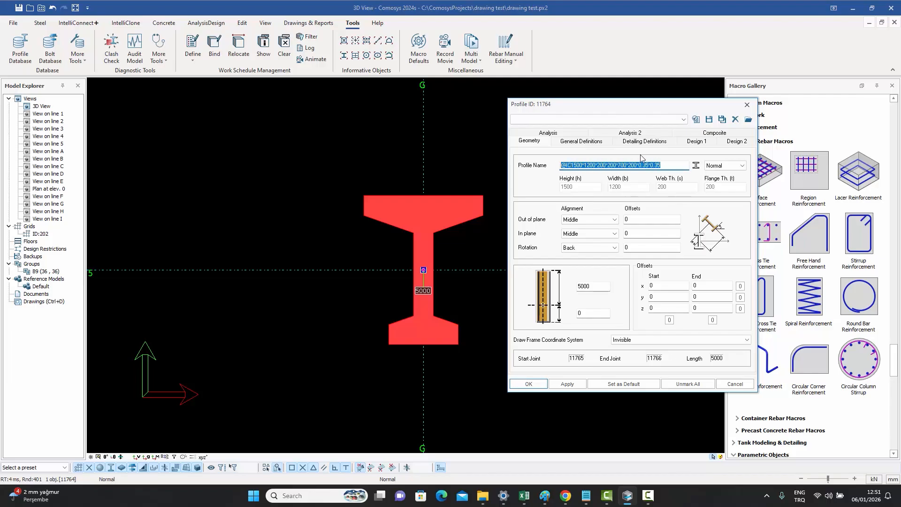
pyautogui.click(668, 168)
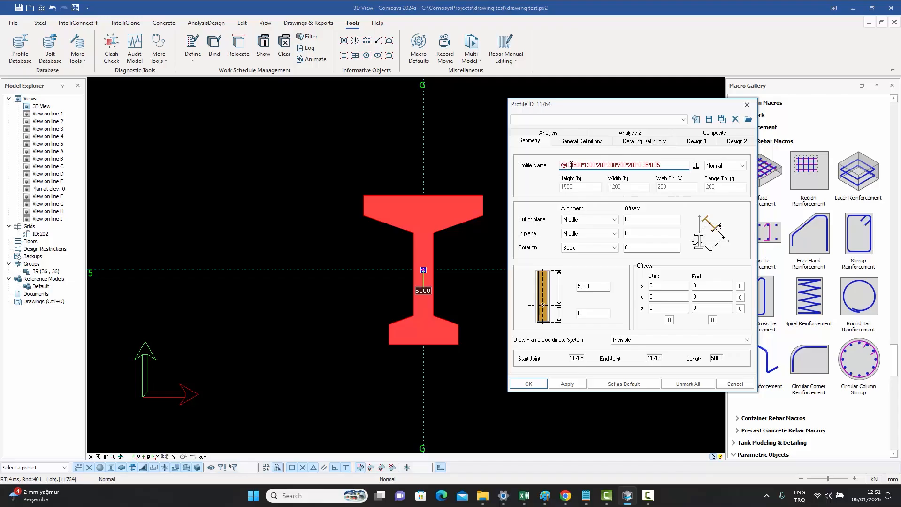
pyautogui.moveTo(570, 166); pyautogui.dragTo(568, 165)
pyautogui.click(584, 165)
pyautogui.moveTo(572, 165); pyautogui.dragTo(676, 166)
pyautogui.click(674, 166)
# Examine the height, upper flange width, web and flange thickness, lower flange width and flange slope values within the profile name
pyautogui.moveTo(571, 165); pyautogui.dragTo(582, 164)
pyautogui.moveTo(587, 164)
pyautogui.doubleClick(592, 165)
pyautogui.doubleClick(602, 165)
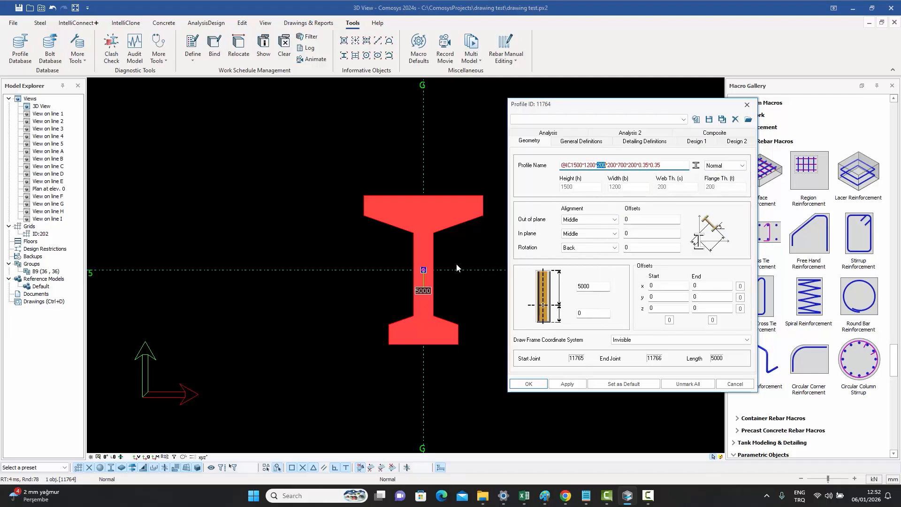
pyautogui.doubleClick(614, 165)
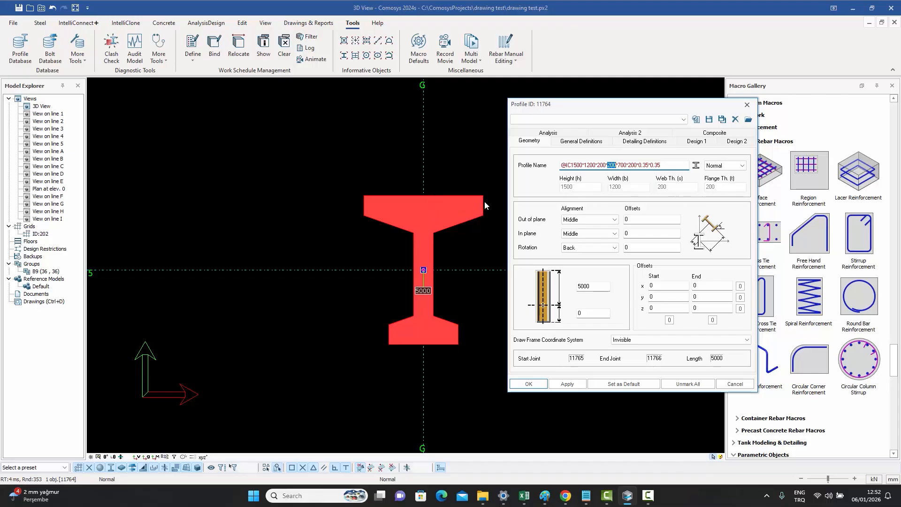
pyautogui.doubleClick(623, 165)
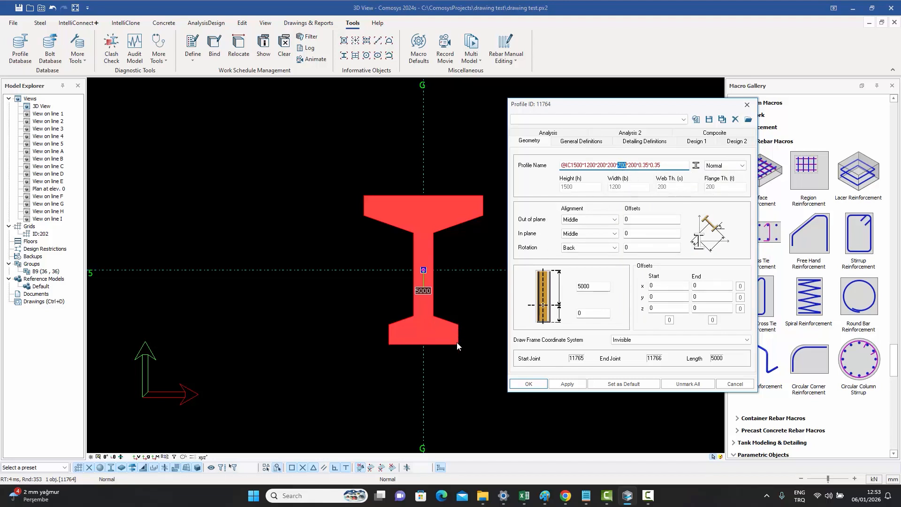
pyautogui.moveTo(638, 165); pyautogui.dragTo(651, 164)
pyautogui.click(654, 165)
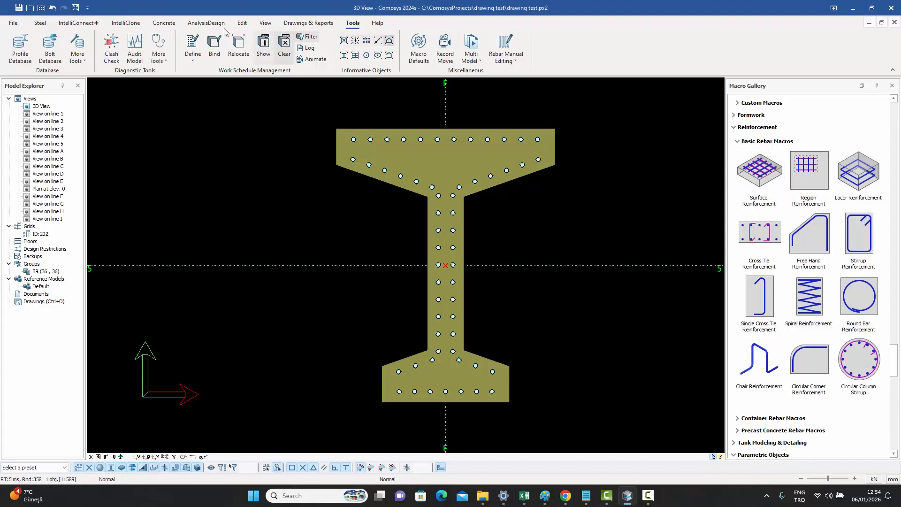
pyautogui.click(162, 23)
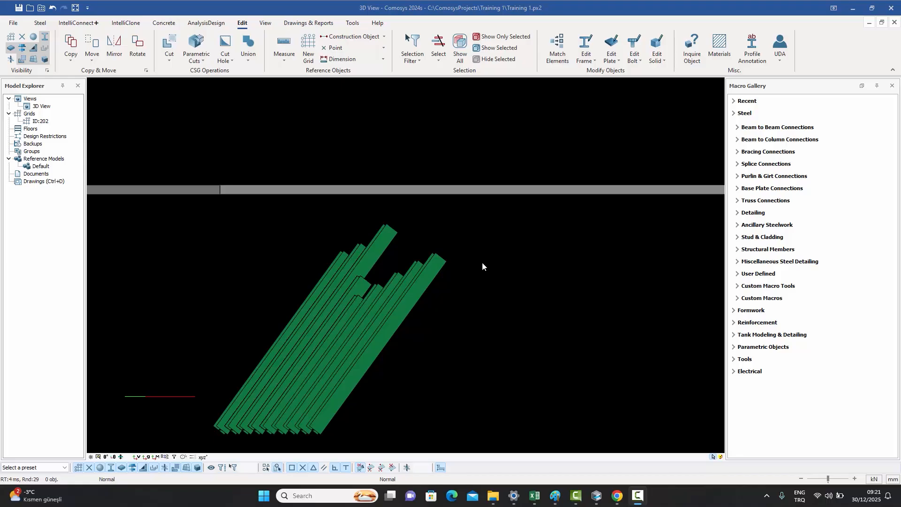
pyautogui.moveTo(454, 305); pyautogui.dragTo(454, 302, button='middle')
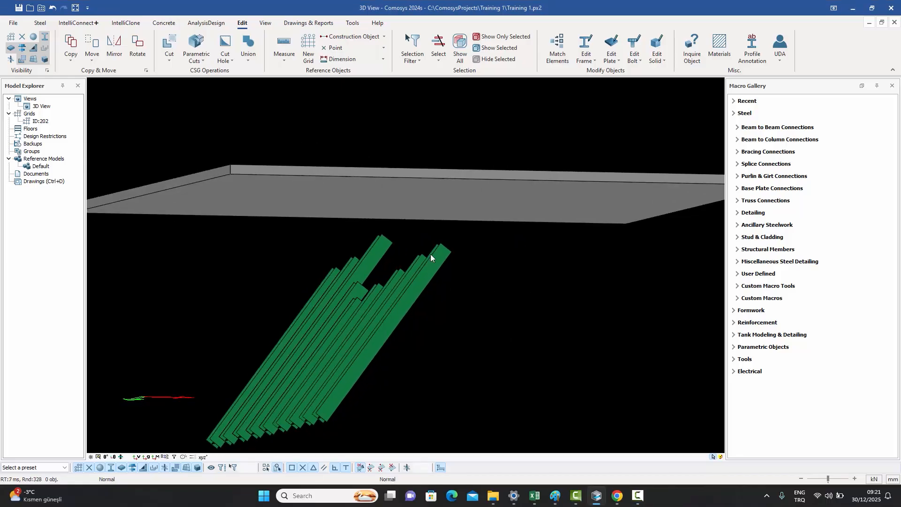
pyautogui.click(170, 60)
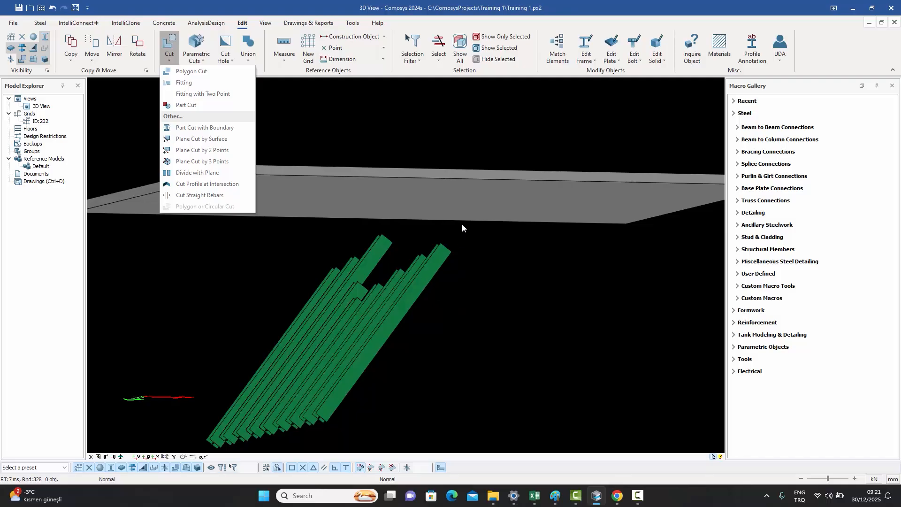
pyautogui.click(330, 247)
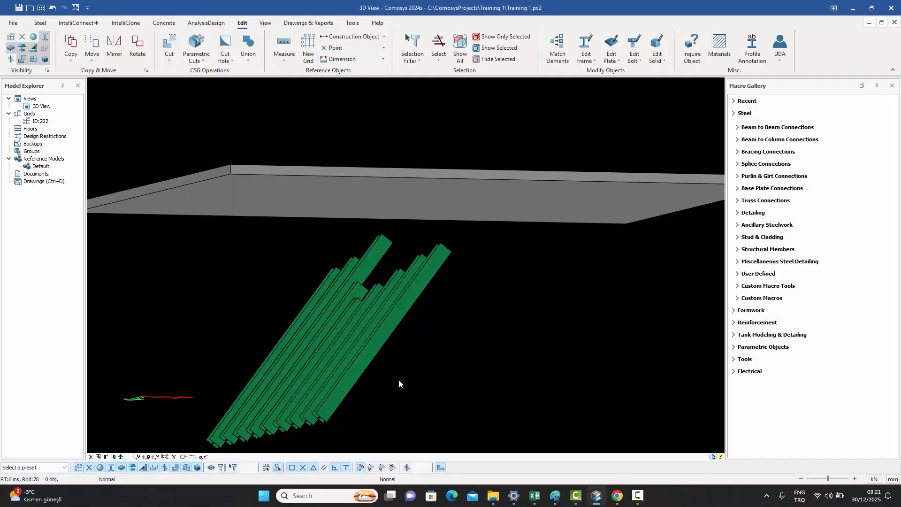
pyautogui.moveTo(396, 375); pyautogui.dragTo(397, 378, button='middle')
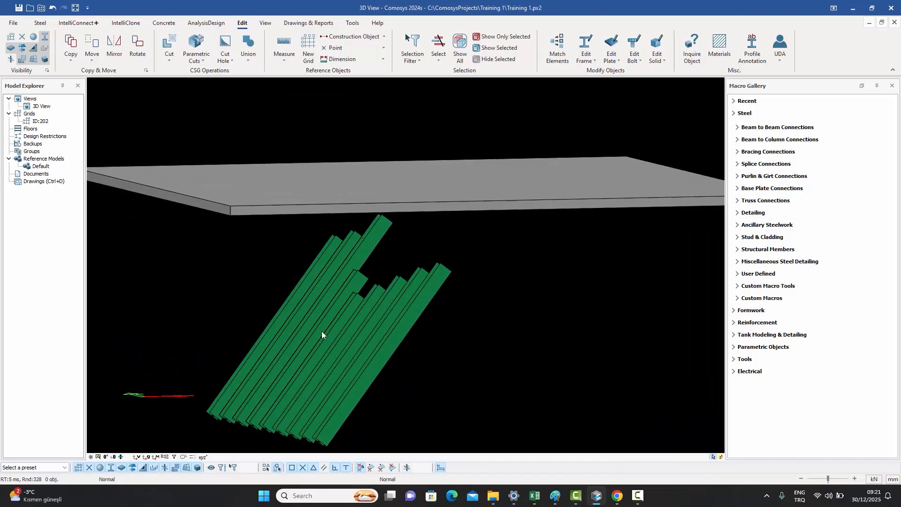
# Select all the inclined profiles below the slab and trim or extend their upper ends to the slab's underside with Fitting
pyautogui.moveTo(378, 342); pyautogui.dragTo(427, 212, button='middle')
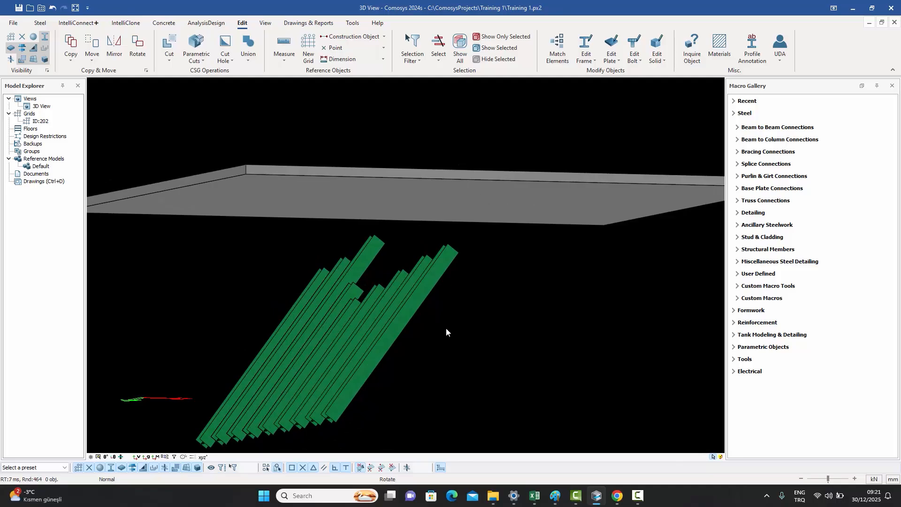
pyautogui.moveTo(446, 330); pyautogui.dragTo(444, 322, button='middle')
pyautogui.moveTo(379, 368); pyautogui.dragTo(252, 334)
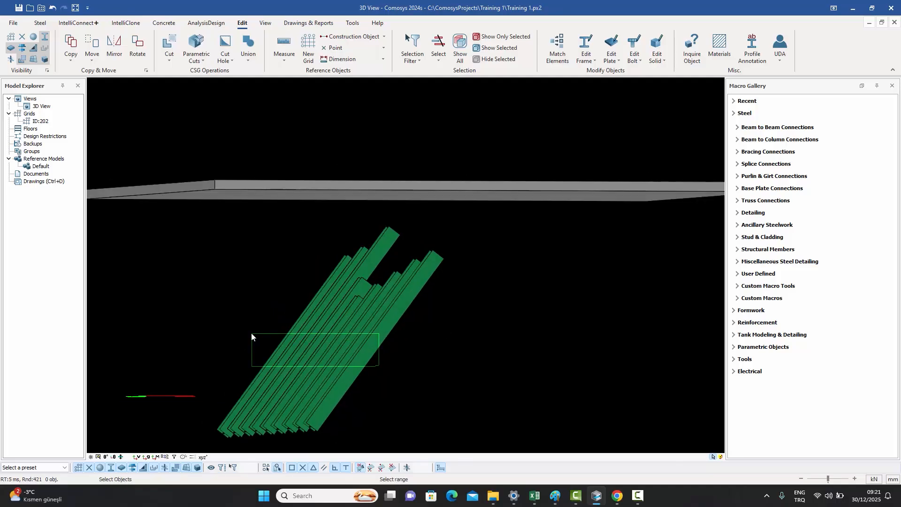
pyautogui.moveTo(342, 289); pyautogui.dragTo(348, 310, button='middle')
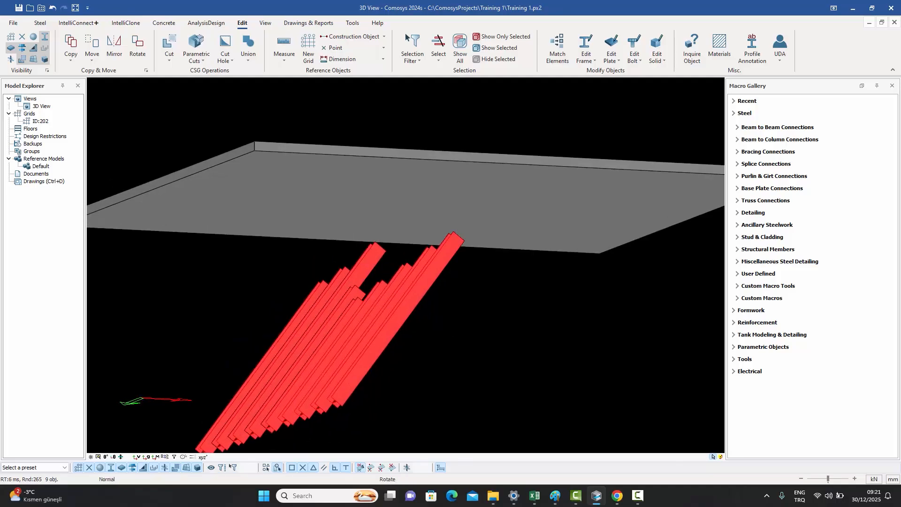
pyautogui.click(169, 59)
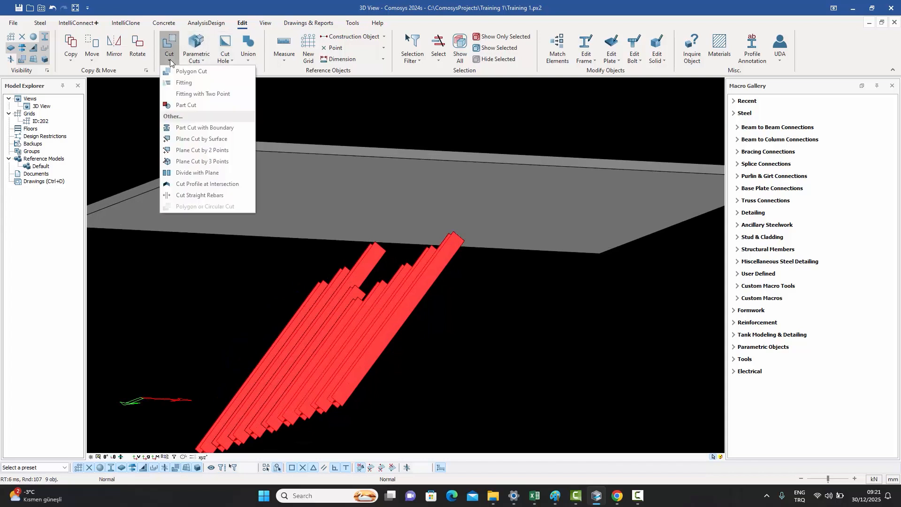
pyautogui.click(181, 83)
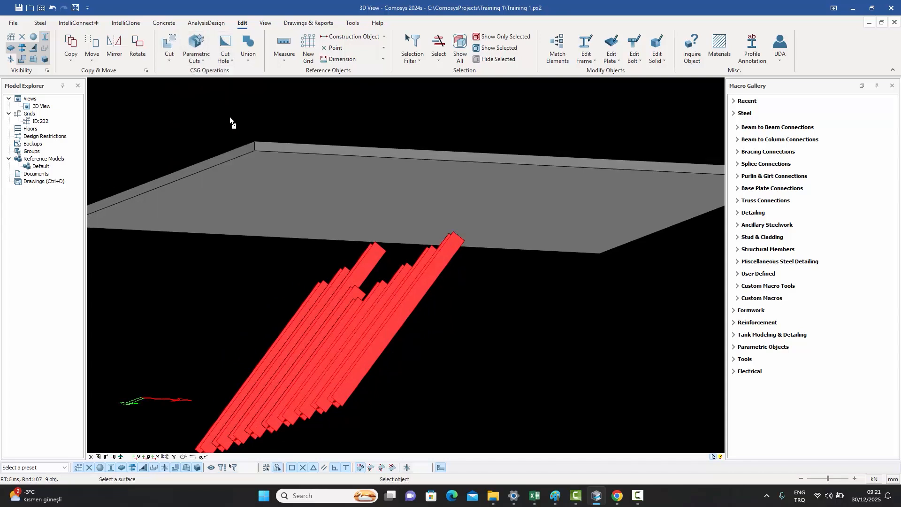
pyautogui.click(317, 299)
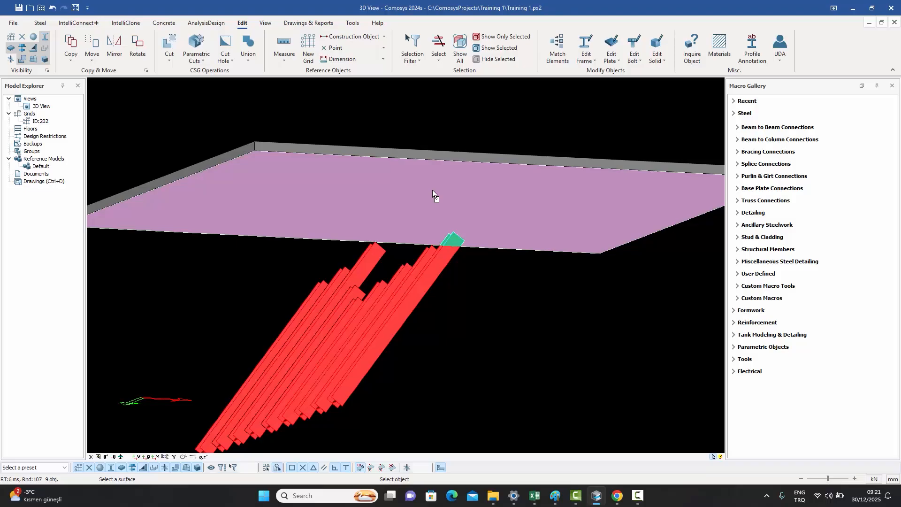
pyautogui.click(432, 189)
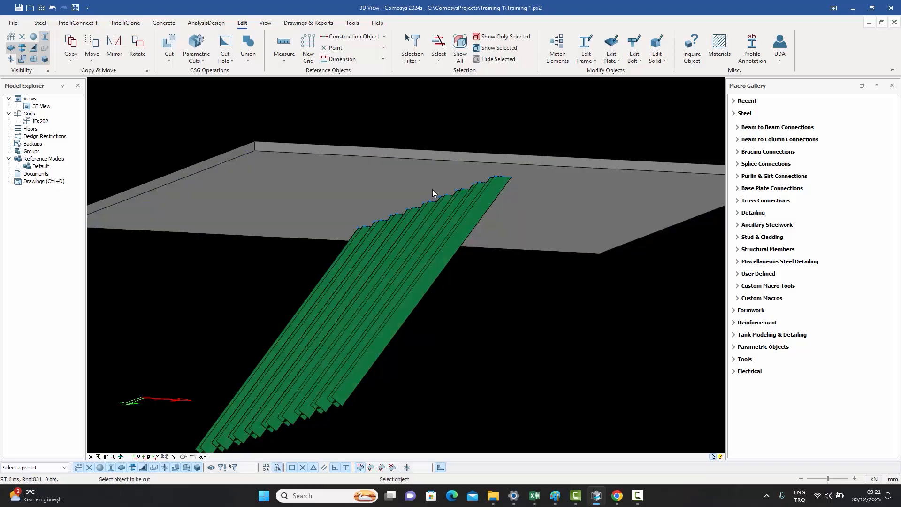
pyautogui.press('Escape')
# Inspect the fitted upper ends of the inclined profiles where they meet the slab's underside
pyautogui.scroll(5, 501, 175)
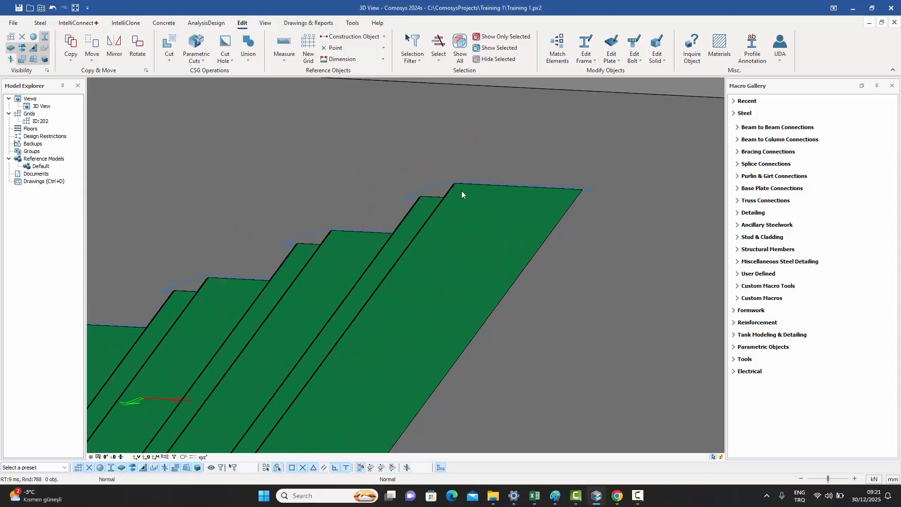
pyautogui.scroll(2, 441, 187)
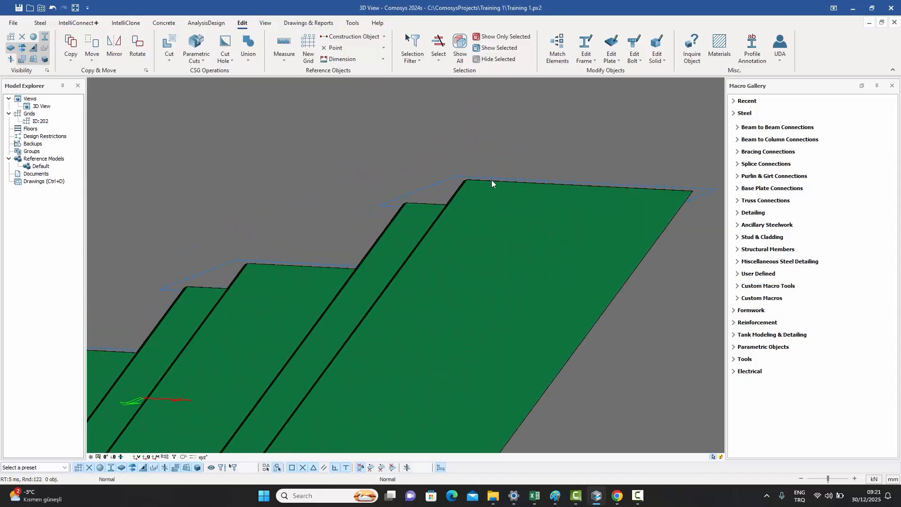
pyautogui.moveTo(318, 251); pyautogui.dragTo(427, 213, button='middle')
pyautogui.scroll(-6, 343, 229)
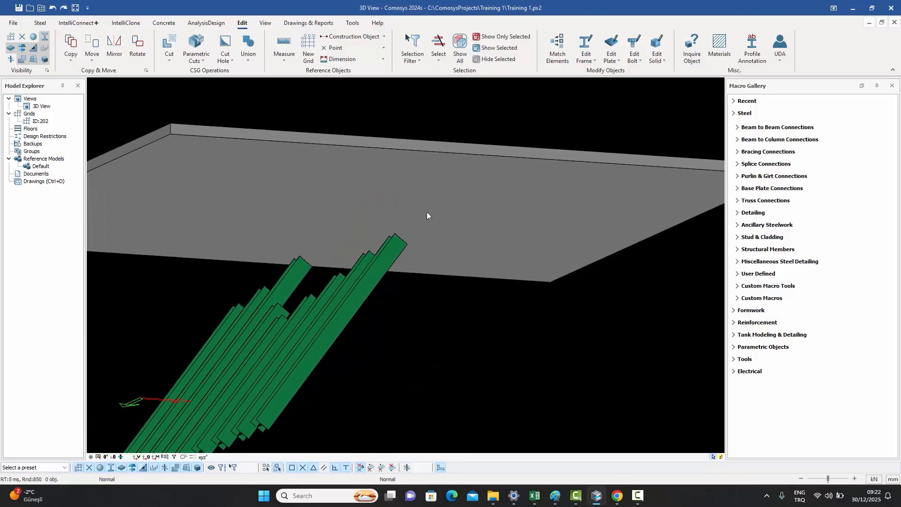
# Apply Fitting to all the inclined profiles once more, using the slab's underside as the cutting surface, and end the command
pyautogui.keyDown('shift'); pyautogui.moveTo(347, 351); pyautogui.dragTo(348, 353, button='middle'); pyautogui.keyUp('shift')
pyautogui.moveTo(331, 366); pyautogui.dragTo(192, 344)
pyautogui.click(168, 61)
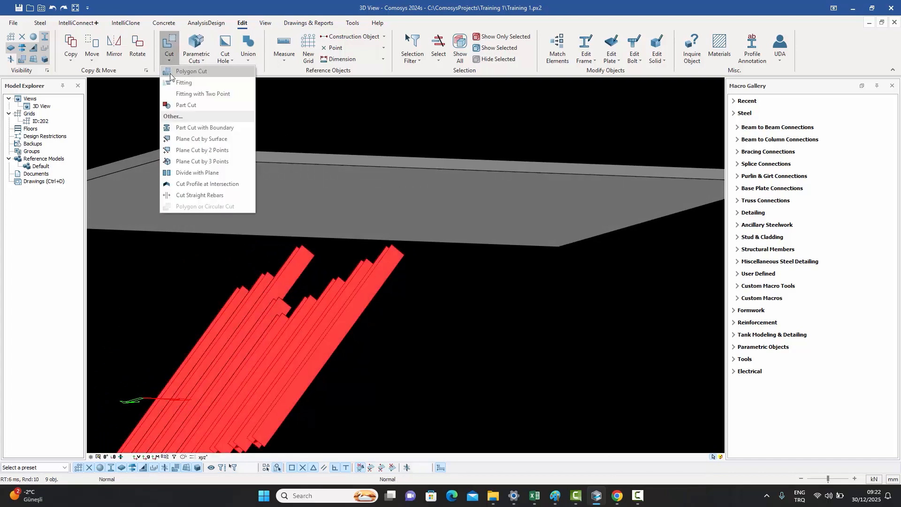
pyautogui.click(172, 86)
pyautogui.click(410, 204)
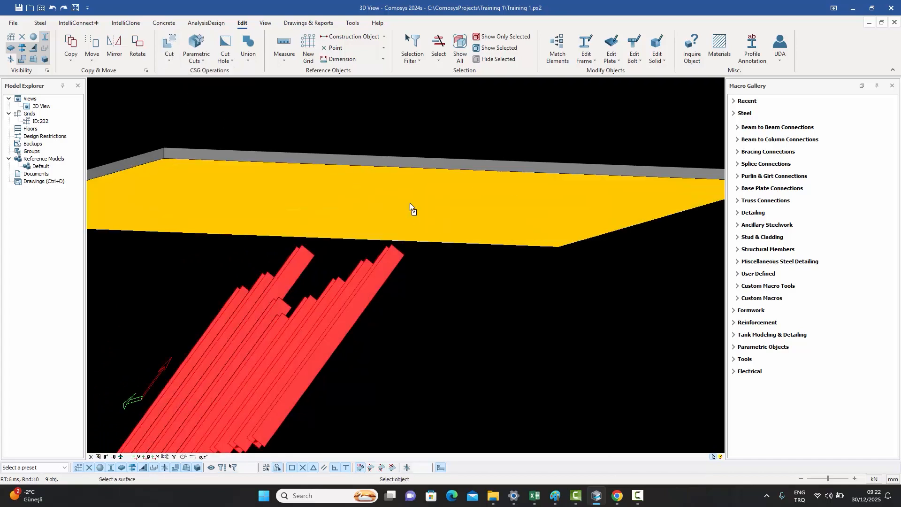
pyautogui.press('Escape')
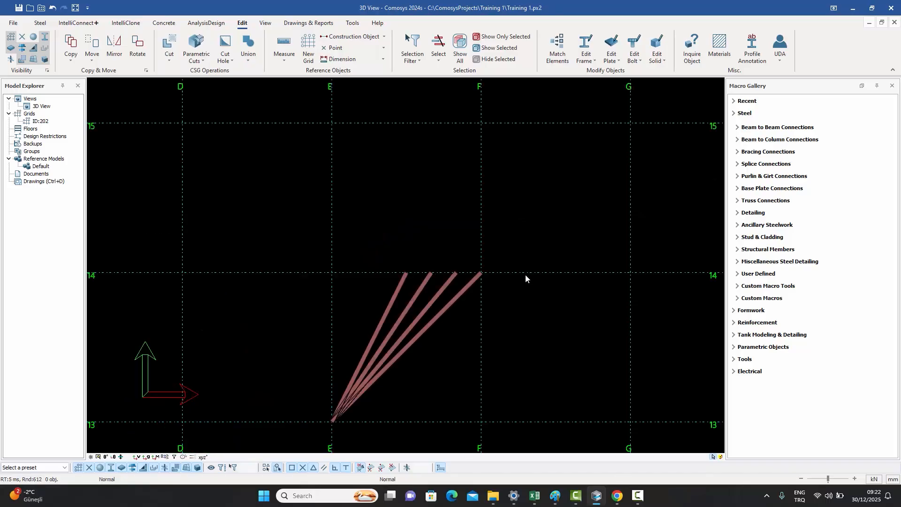
# Extend all four inclined profiles with Fitting with Two Point, using a line from grid E-15 to axis 14 midway between F and G
pyautogui.click(169, 52)
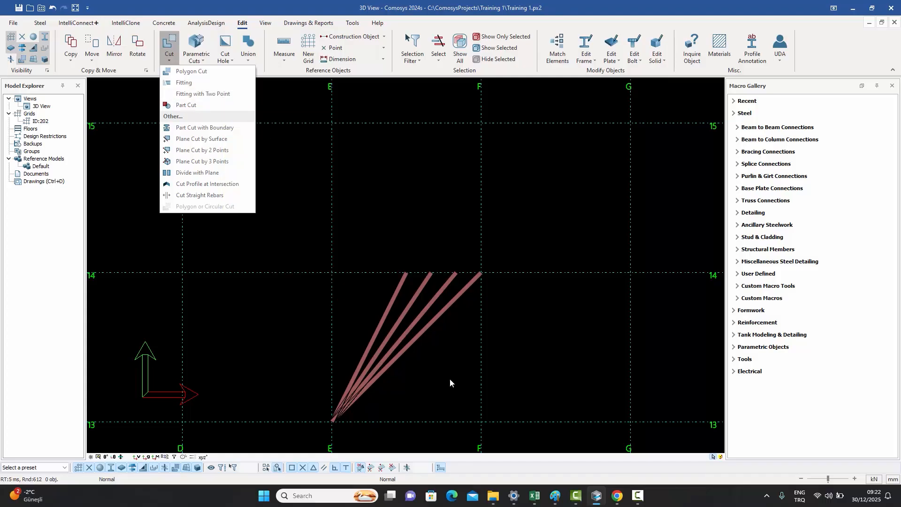
pyautogui.click(433, 369)
pyautogui.moveTo(432, 369); pyautogui.dragTo(359, 283)
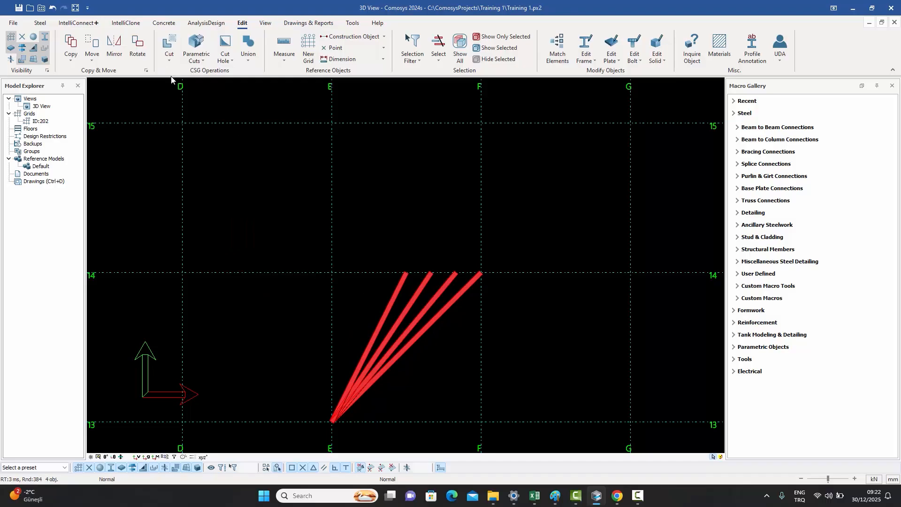
pyautogui.click(171, 61)
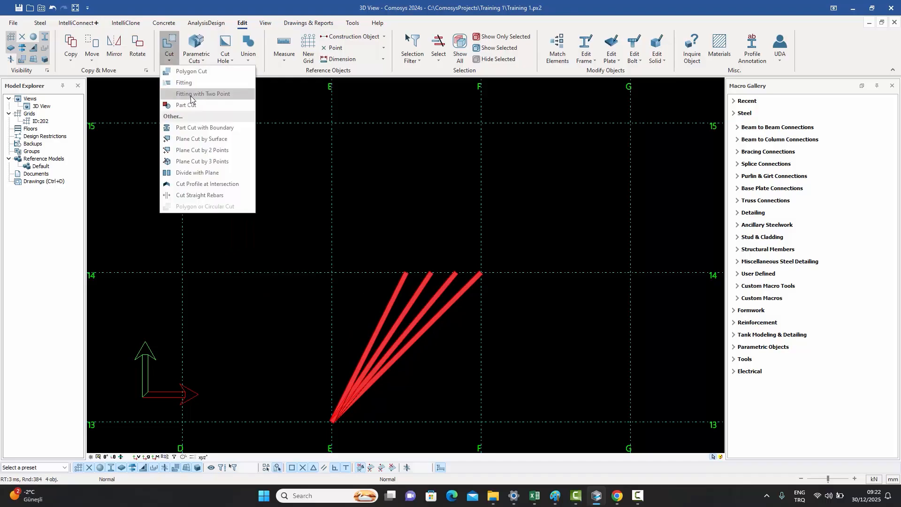
pyautogui.click(212, 94)
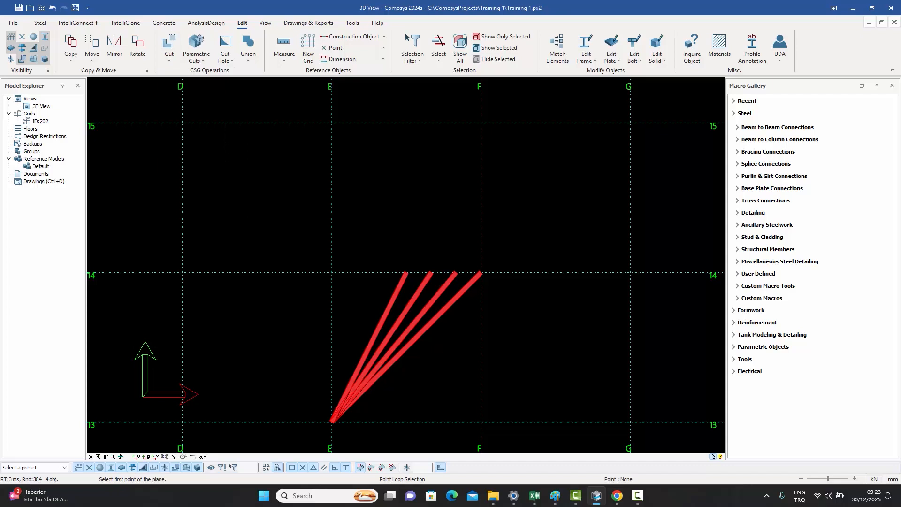
pyautogui.click(331, 123)
pyautogui.click(555, 271)
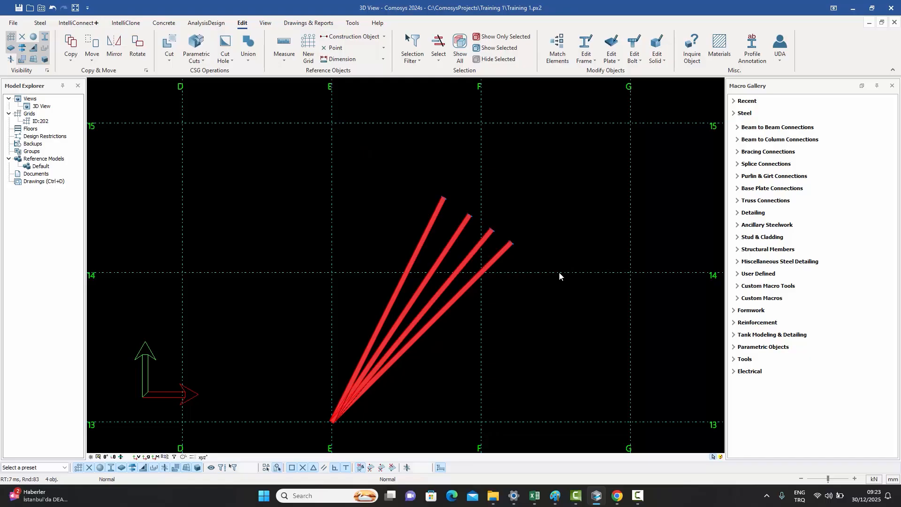
# Set the cut offset of the fitting at the steepest profile's upper end to 20 mm
pyautogui.scroll(5, 445, 195)
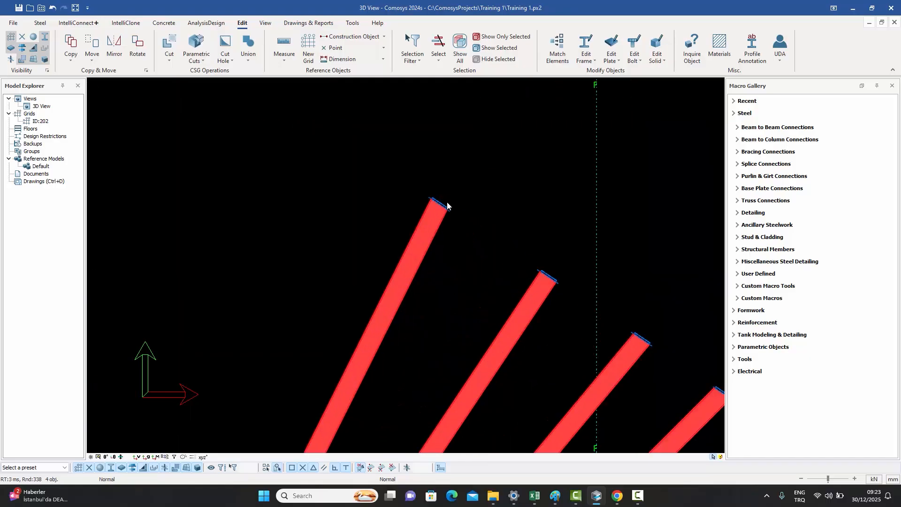
pyautogui.click(427, 207)
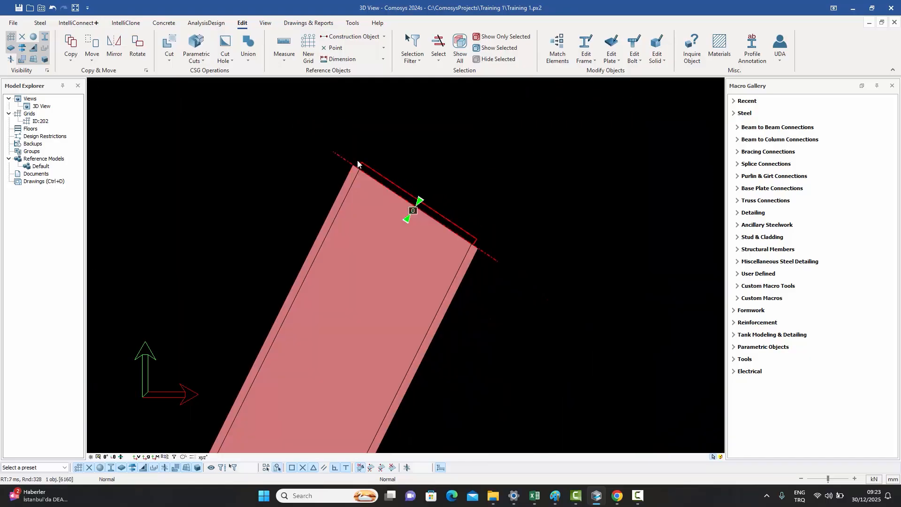
pyautogui.press('Escape')
pyautogui.scroll(-5, 407, 163)
pyautogui.scroll(7, 417, 176)
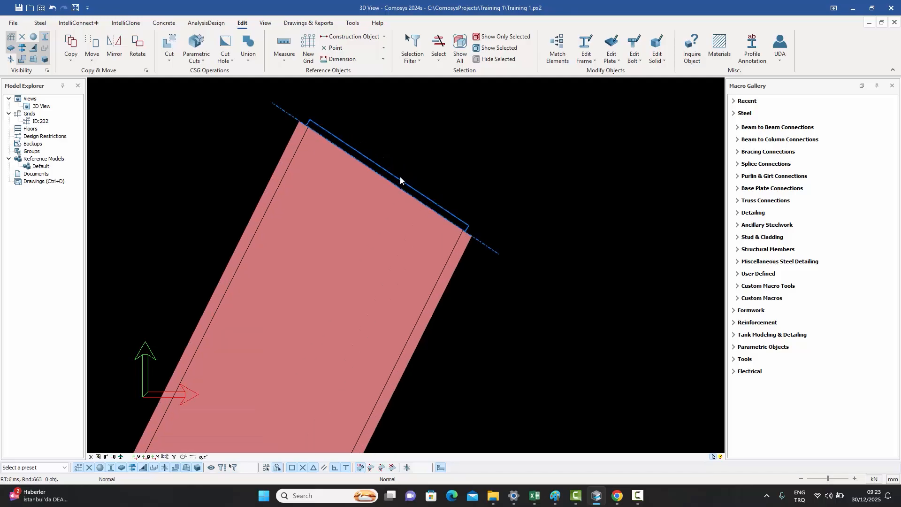
pyautogui.click(397, 181)
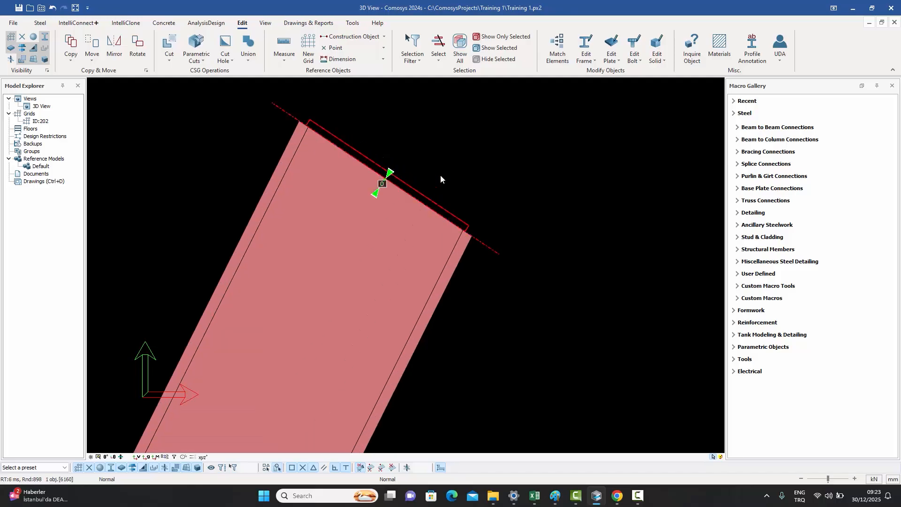
pyautogui.click(383, 187)
pyautogui.moveTo(417, 143); pyautogui.dragTo(573, 143)
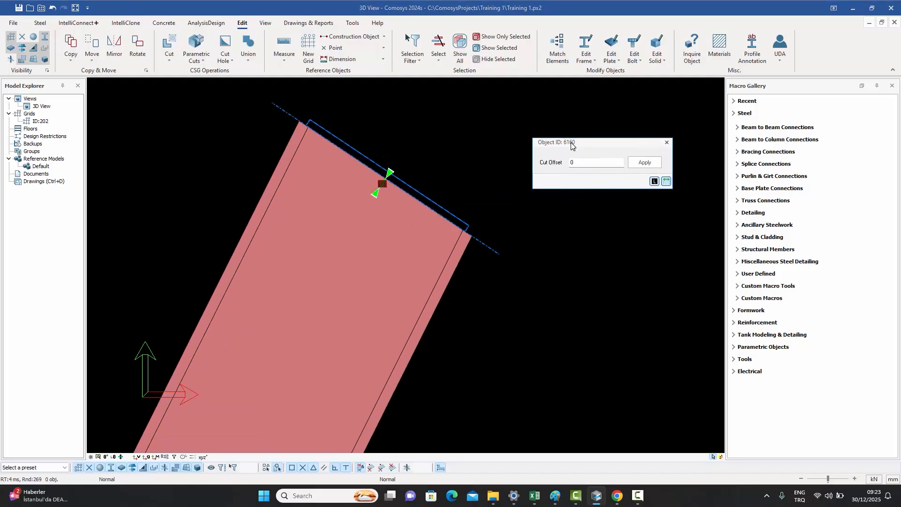
pyautogui.doubleClick(582, 164)
pyautogui.write('20')
pyautogui.click(646, 164)
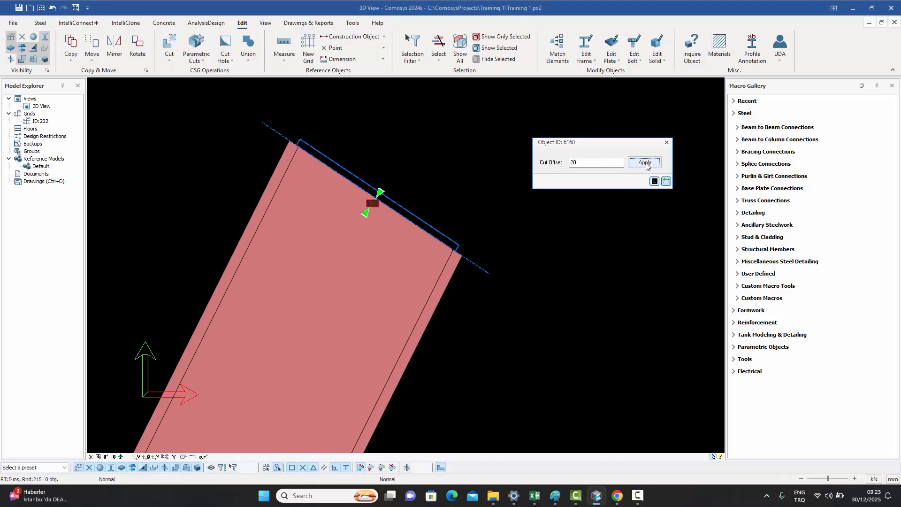
pyautogui.click(667, 142)
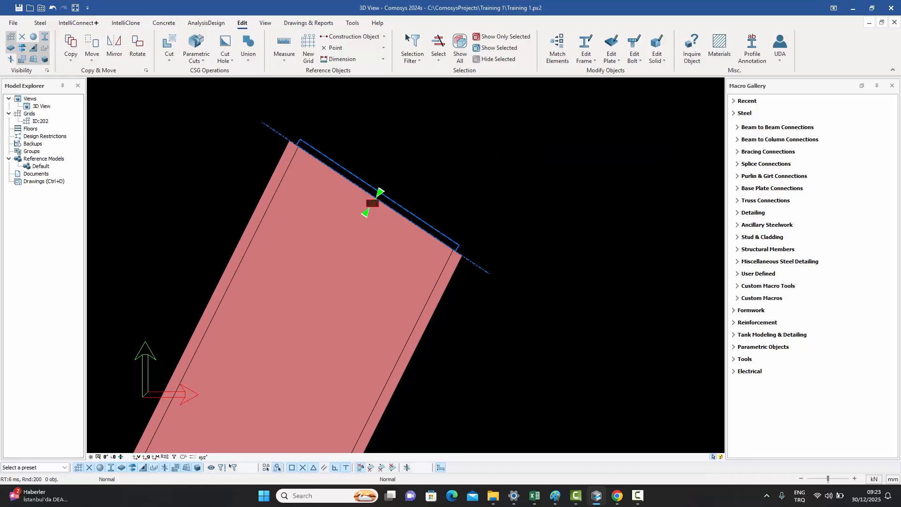
pyautogui.scroll(-5, 438, 172)
pyautogui.scroll(-3, 346, 167)
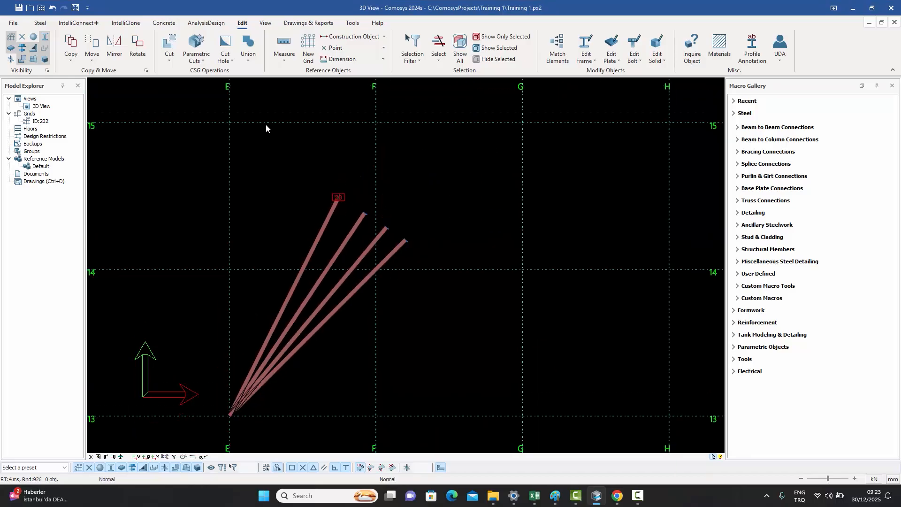
pyautogui.moveTo(331, 352); pyautogui.dragTo(267, 306)
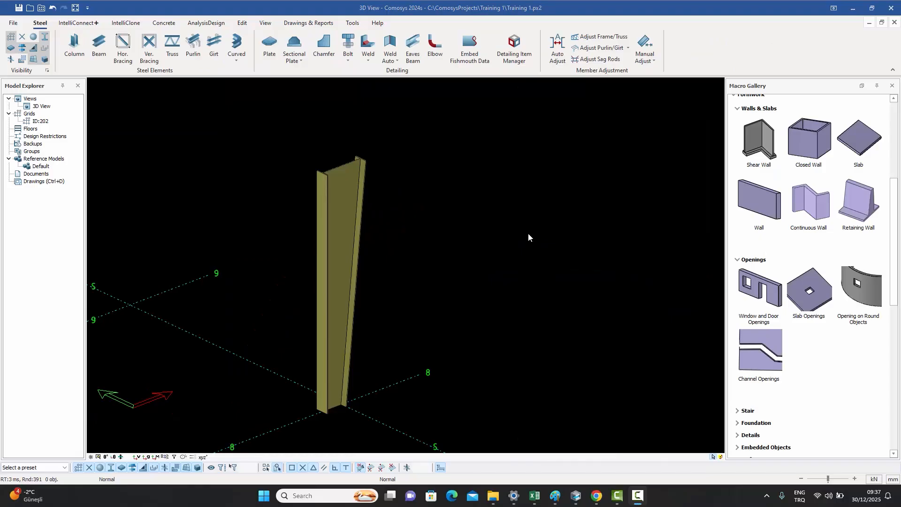
# Convert the tapered column into separate plates with Tapered Profile to Plates, using the Weld Plates option without cutting the plate tips
pyautogui.moveTo(498, 229); pyautogui.dragTo(523, 223, button='middle')
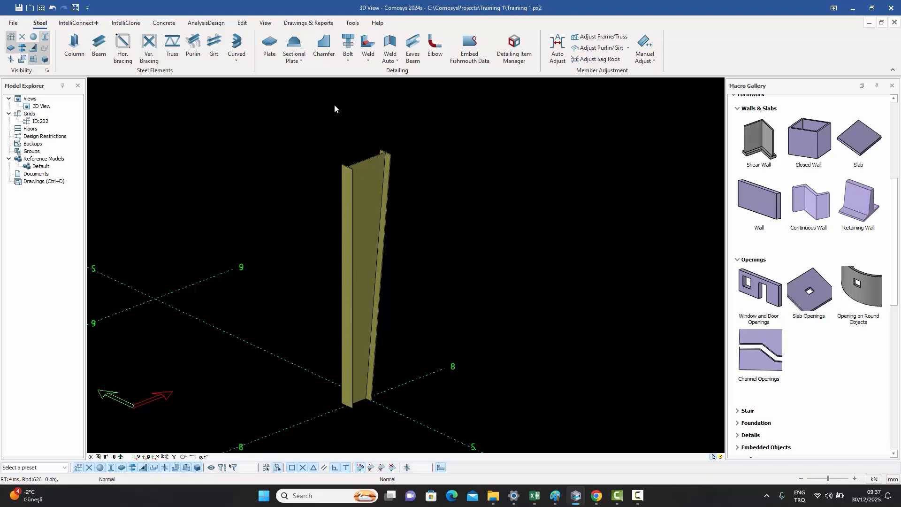
pyautogui.scroll(4, 381, 180)
pyautogui.click(377, 178)
pyautogui.click(243, 22)
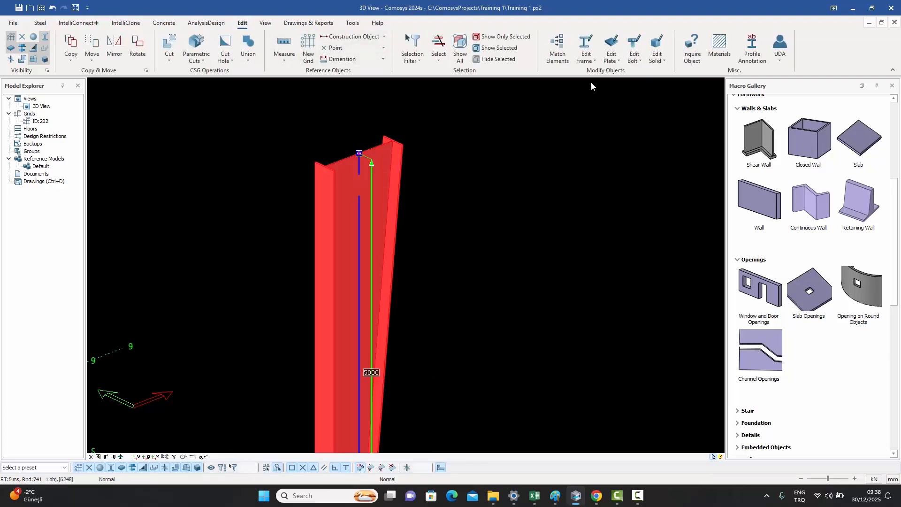
pyautogui.click(593, 55)
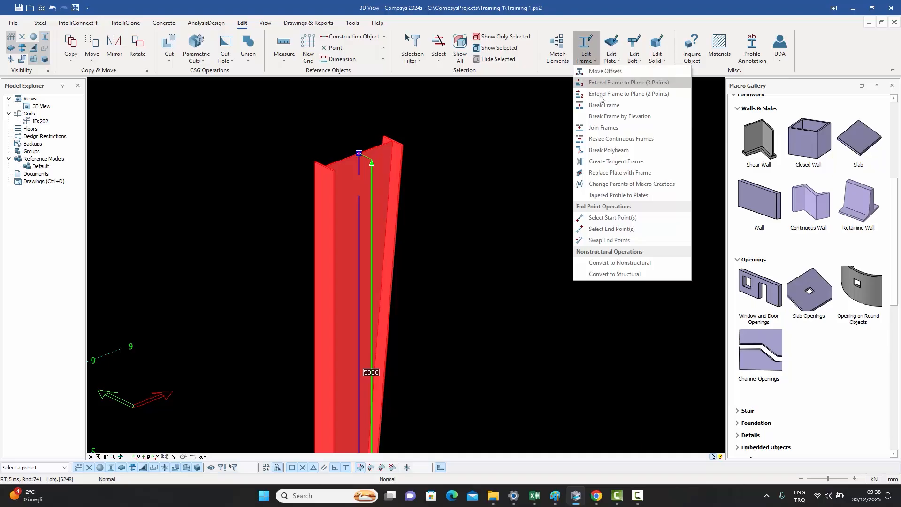
pyautogui.click(613, 197)
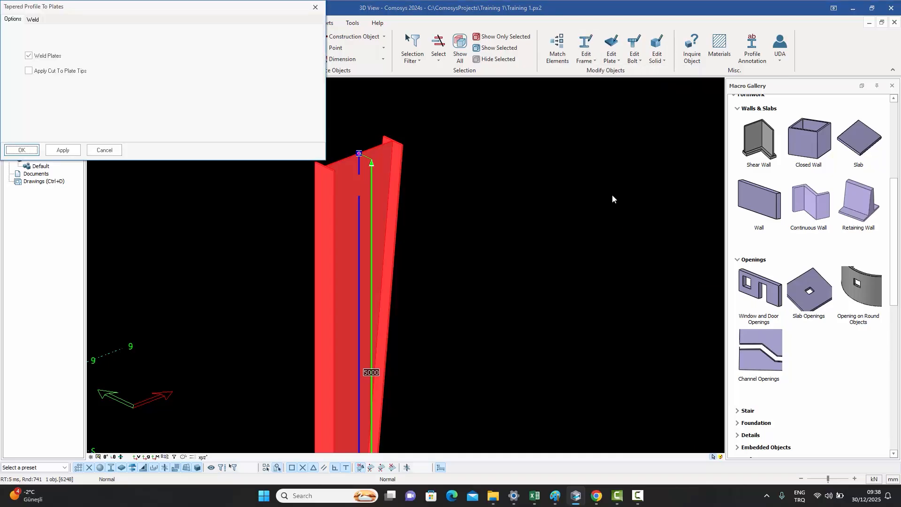
pyautogui.click(34, 151)
# Inspect the web and flange plates of the converted tapered column individually
pyautogui.click(371, 178)
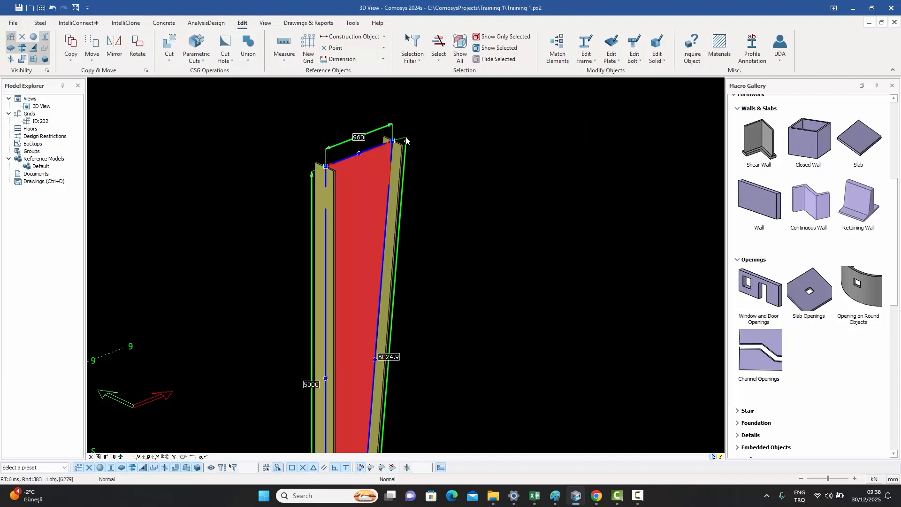
pyautogui.scroll(3, 386, 179)
pyautogui.click(386, 179)
pyautogui.click(293, 201)
pyautogui.click(256, 116)
pyautogui.click(396, 165)
pyautogui.click(468, 166)
pyautogui.scroll(-4, 506, 206)
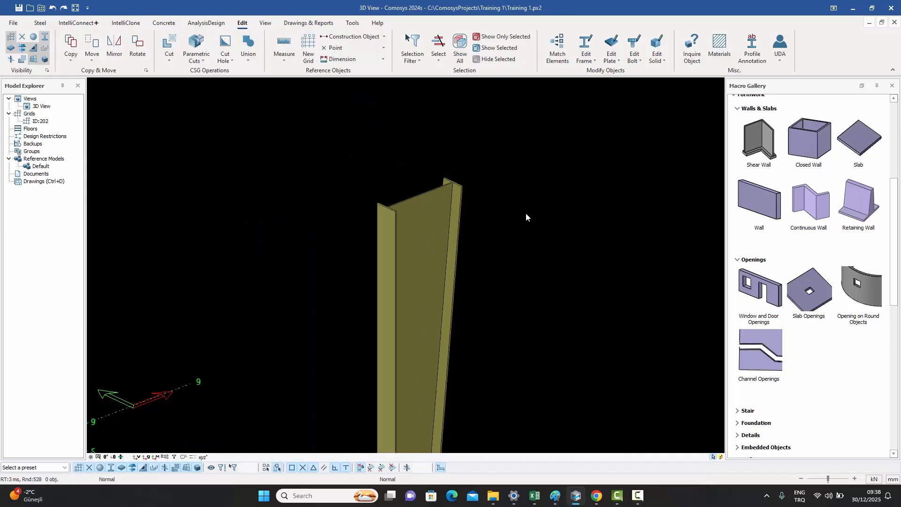
# Create plates on the outer faces of both flanges and on the web face of the tapered column with Create Plate on a Surface
pyautogui.moveTo(526, 213); pyautogui.dragTo(495, 155, button='middle')
pyautogui.scroll(5, 289, 66)
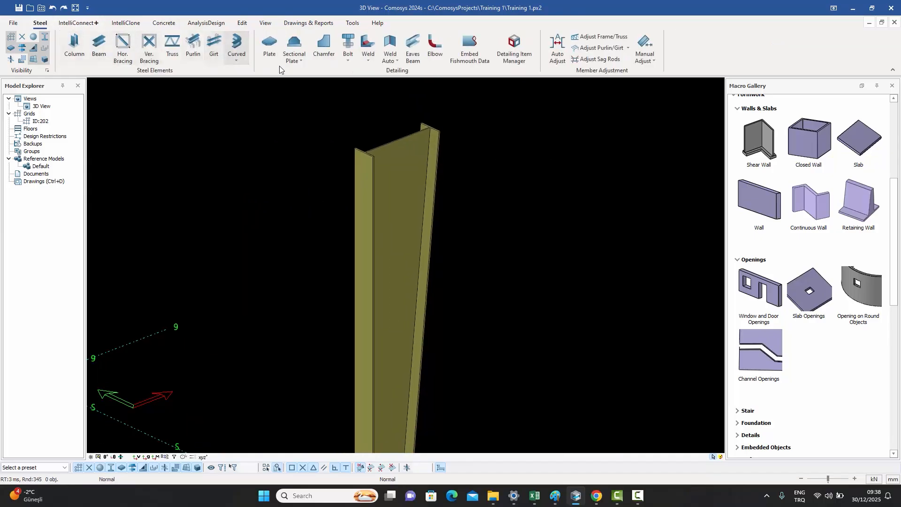
pyautogui.click(294, 52)
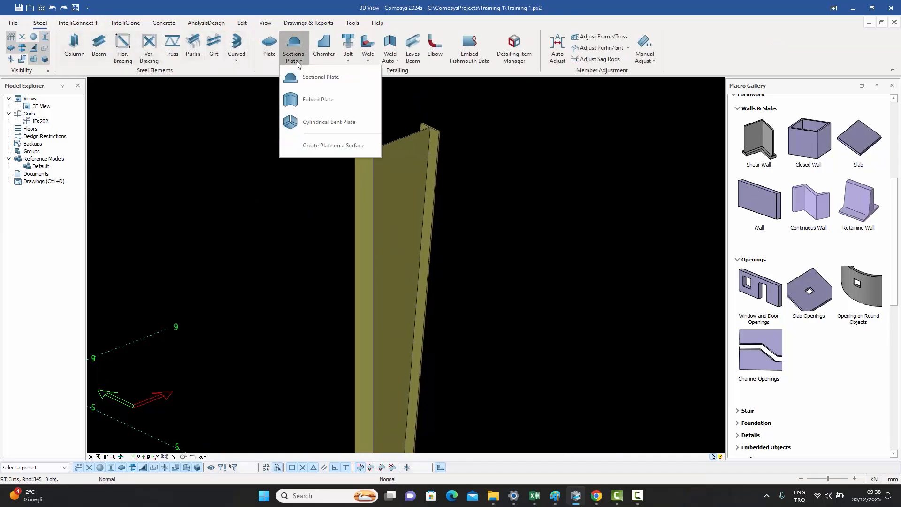
pyautogui.click(333, 145)
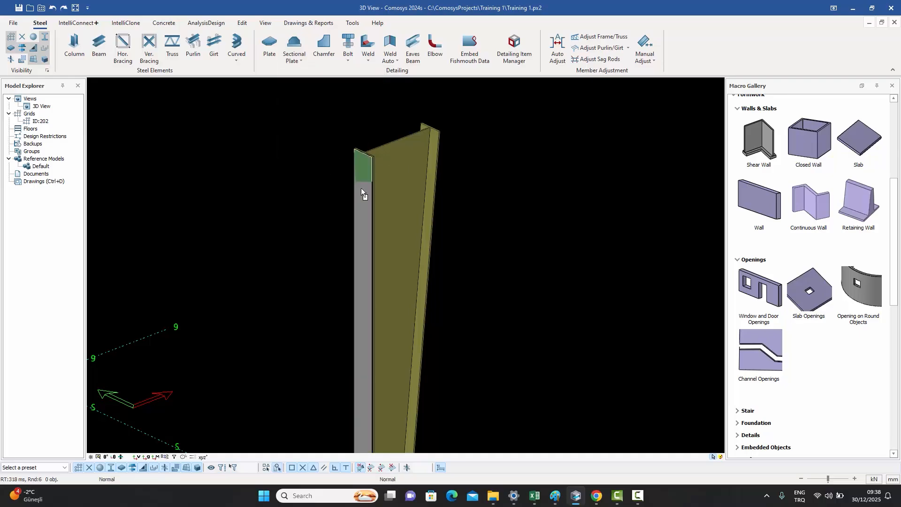
pyautogui.scroll(2, 374, 165)
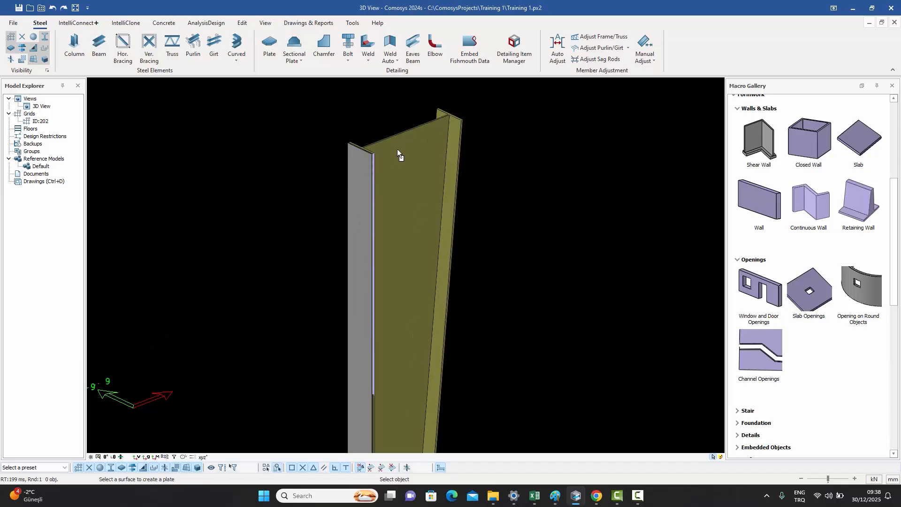
pyautogui.scroll(2, 397, 148)
pyautogui.click(411, 149)
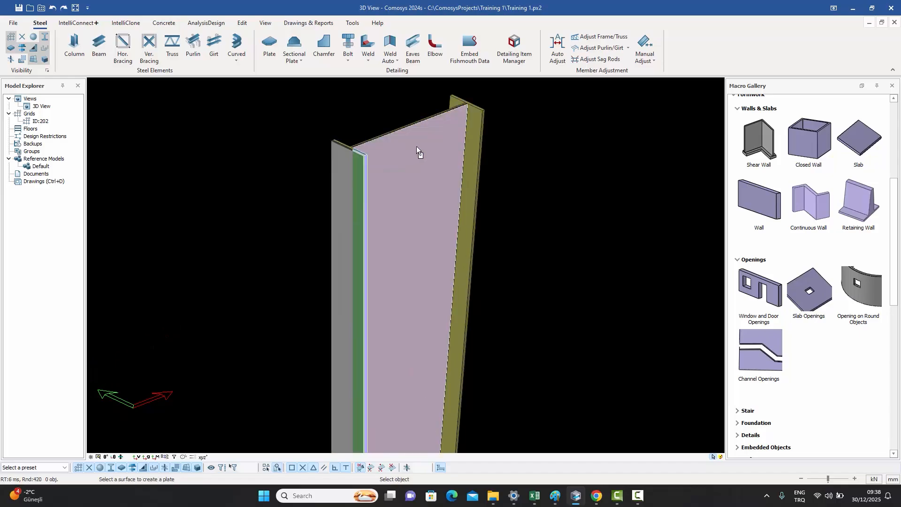
pyautogui.scroll(2, 508, 120)
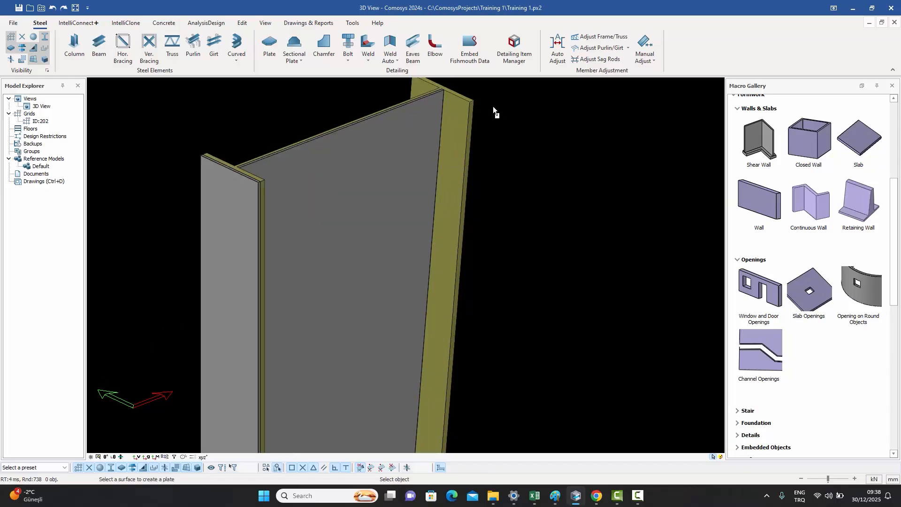
pyautogui.click(461, 133)
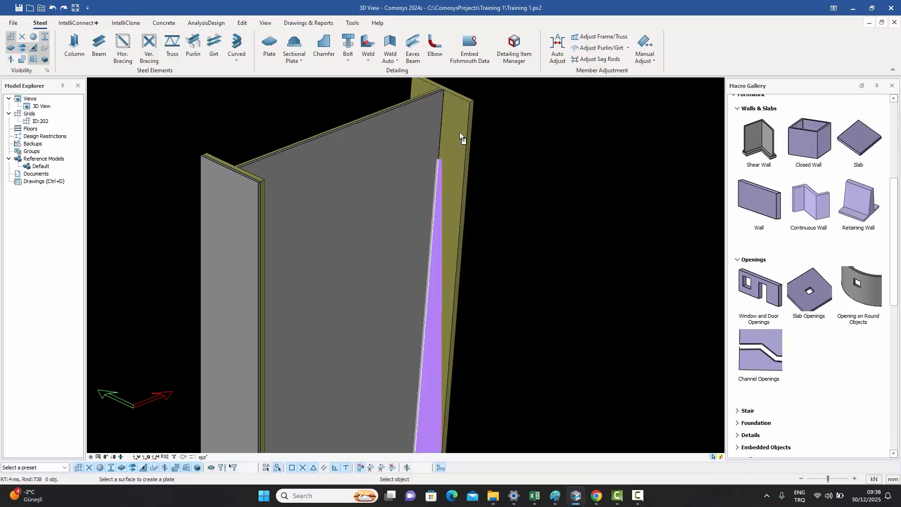
pyautogui.click(460, 134)
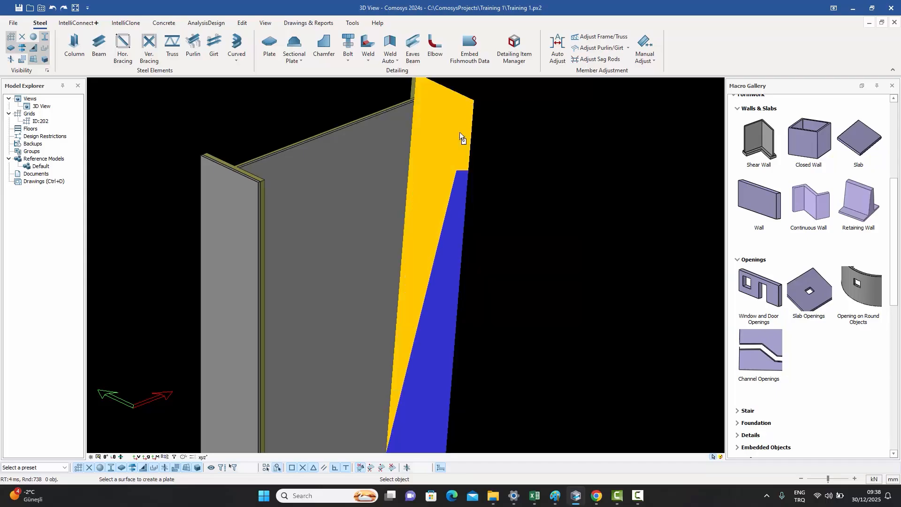
pyautogui.scroll(3, 484, 96)
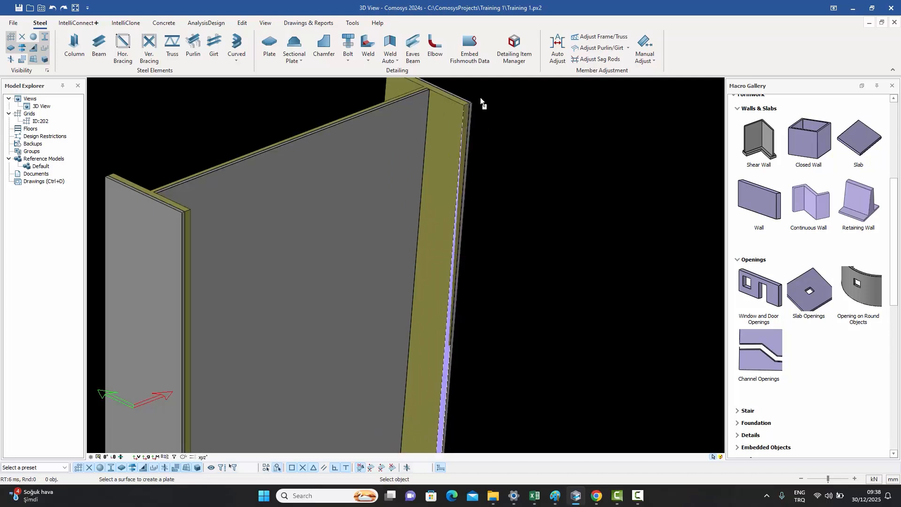
pyautogui.scroll(-5, 488, 126)
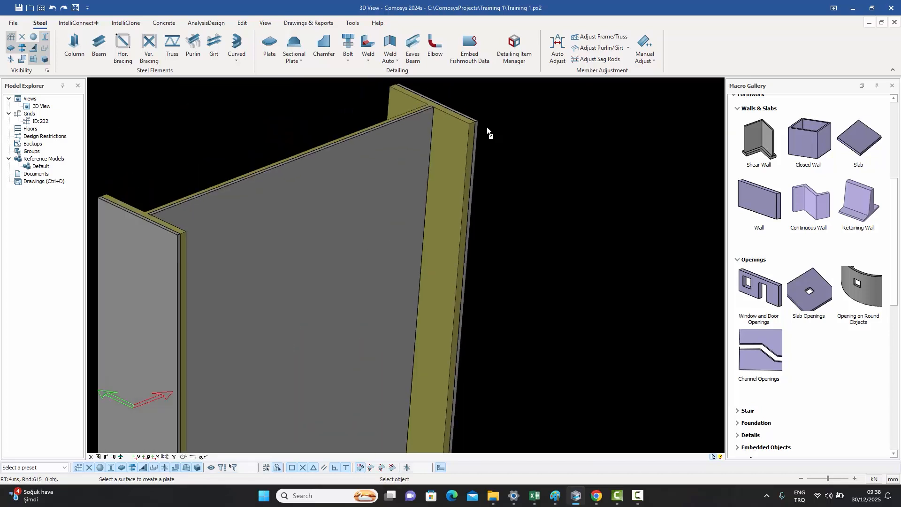
pyautogui.scroll(-2, 482, 130)
pyautogui.press('Escape')
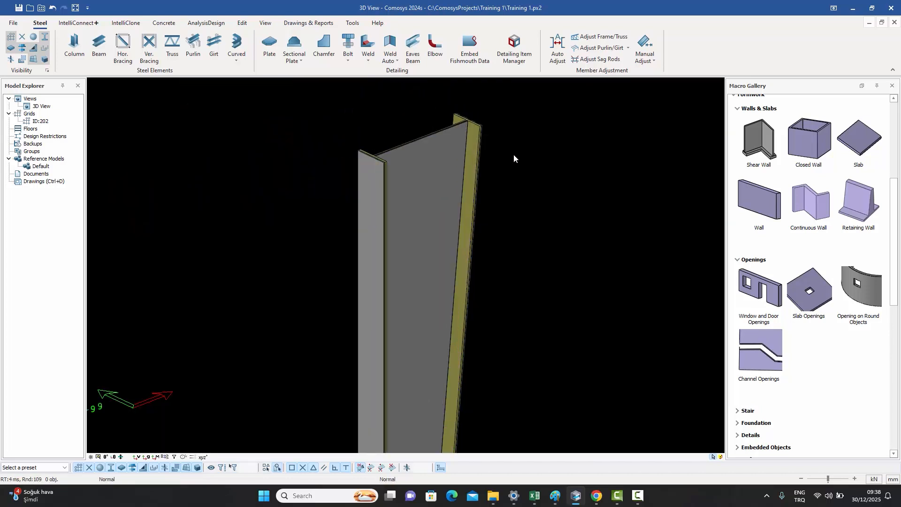
pyautogui.scroll(-5, 496, 153)
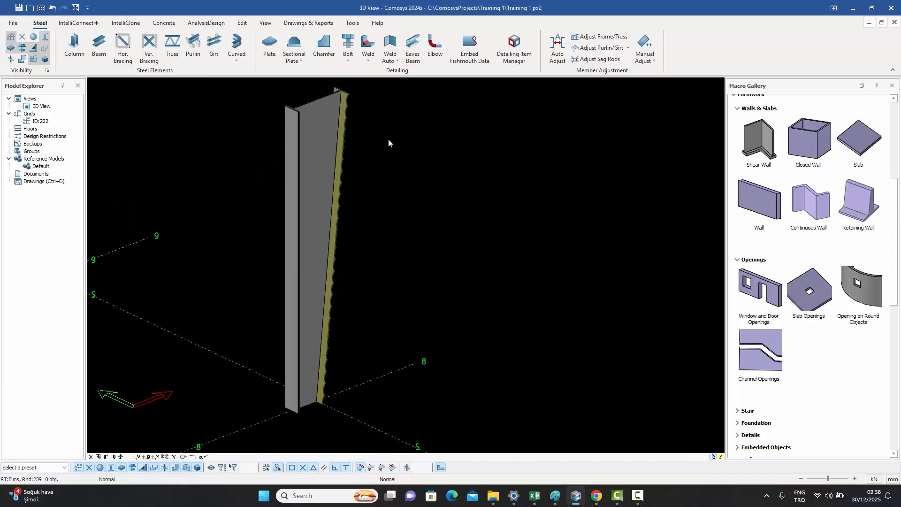
# Create plates on the six adjacent front faces of the cone solid with Create Plate on a Surface
pyautogui.scroll(8, 477, 279)
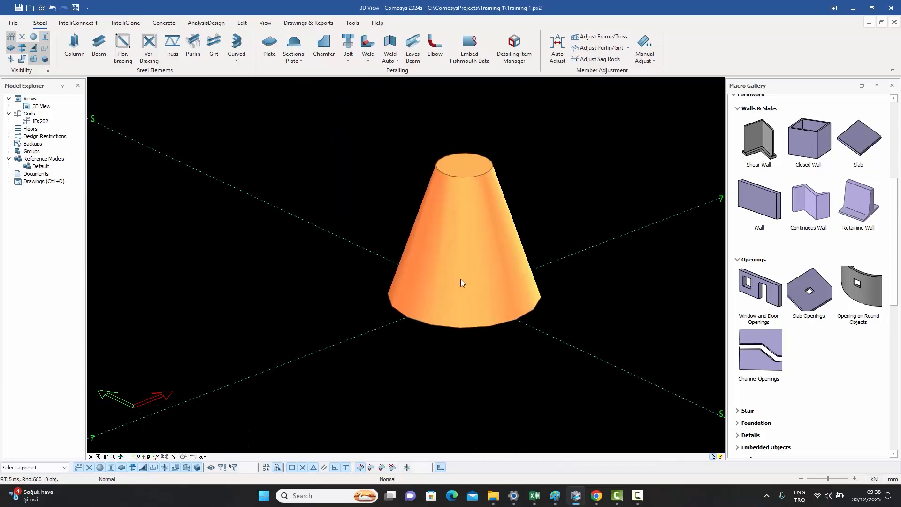
pyautogui.scroll(3, 465, 269)
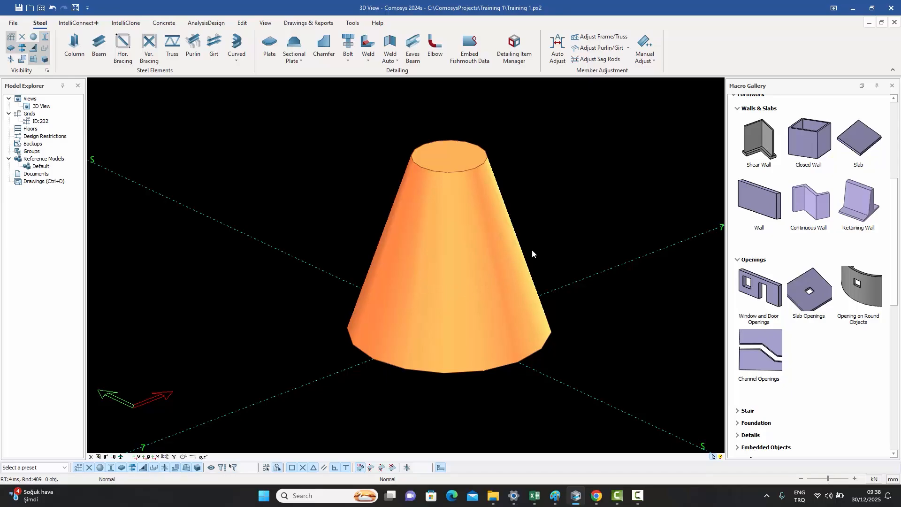
pyautogui.click(295, 54)
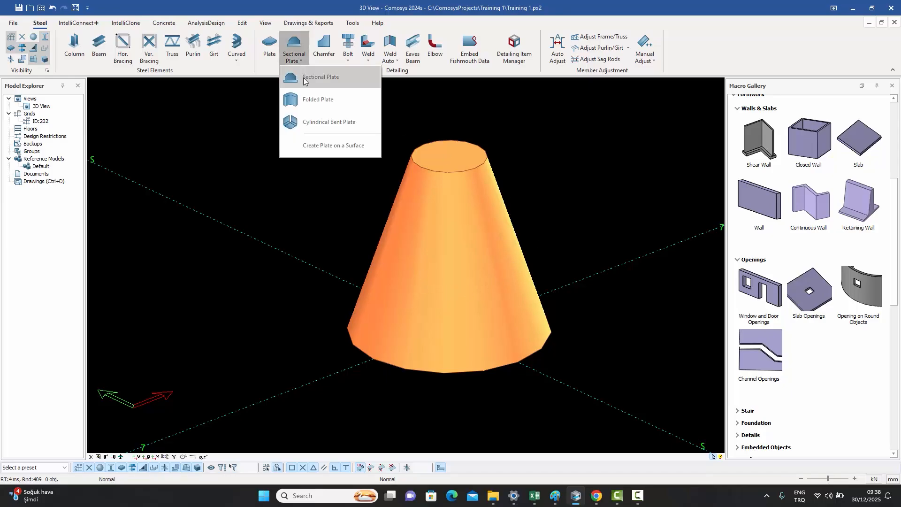
pyautogui.click(331, 148)
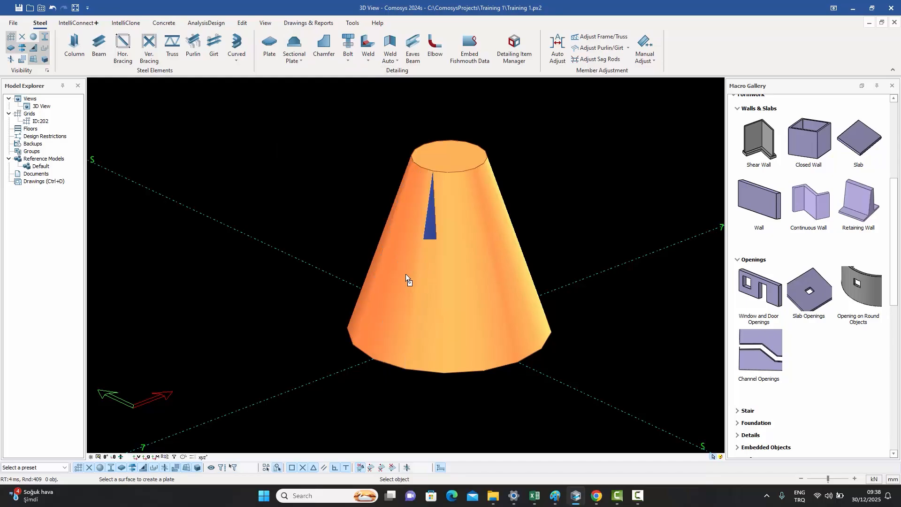
pyautogui.click(388, 275)
pyautogui.click(400, 287)
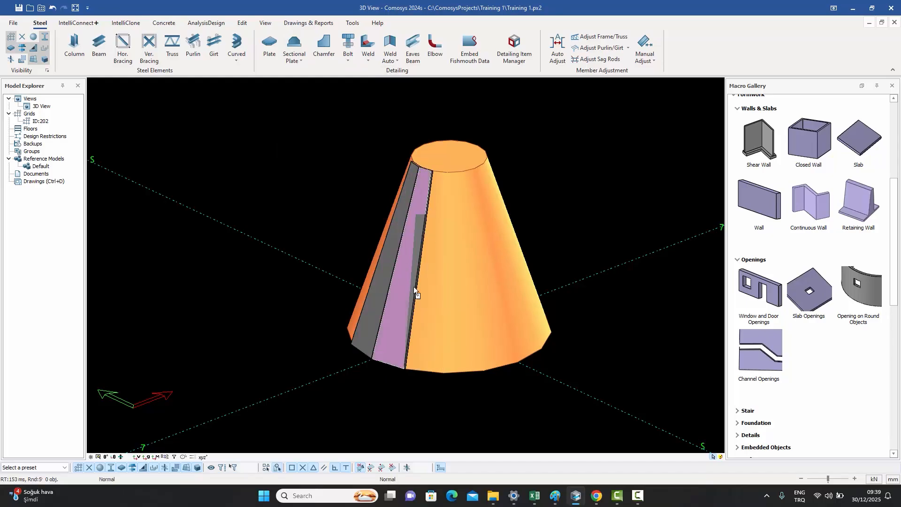
pyautogui.click(433, 291)
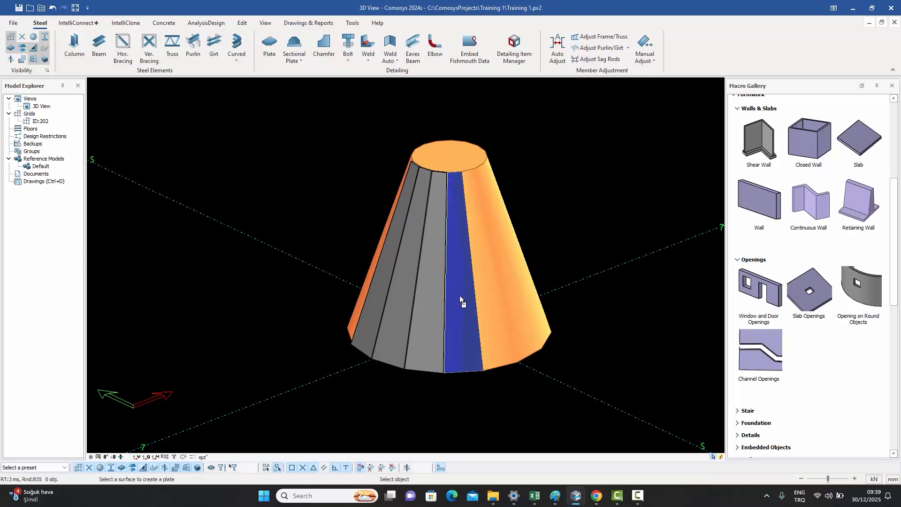
pyautogui.click(466, 294)
pyautogui.click(491, 291)
pyautogui.click(515, 292)
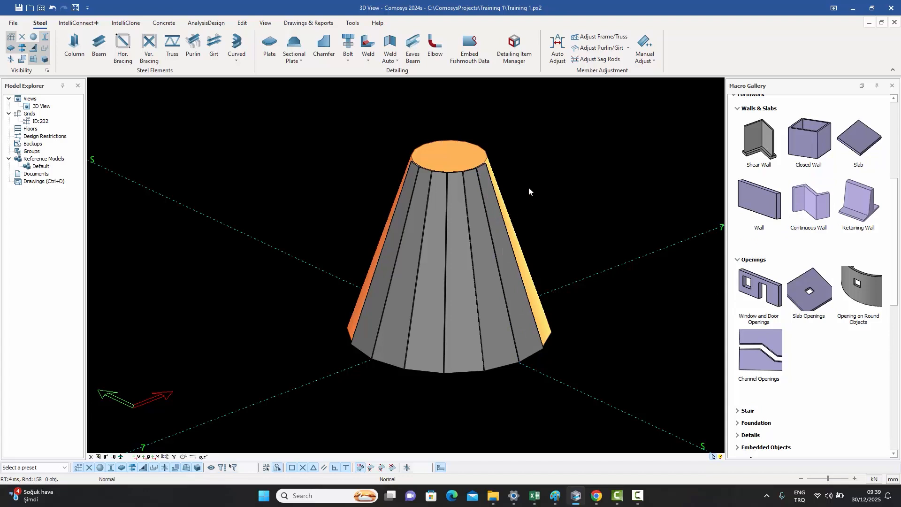
# Join the first two plates on the cone with Cylindrical Bent Plate, applying thickness 10 and radius 15
pyautogui.scroll(5, 452, 169)
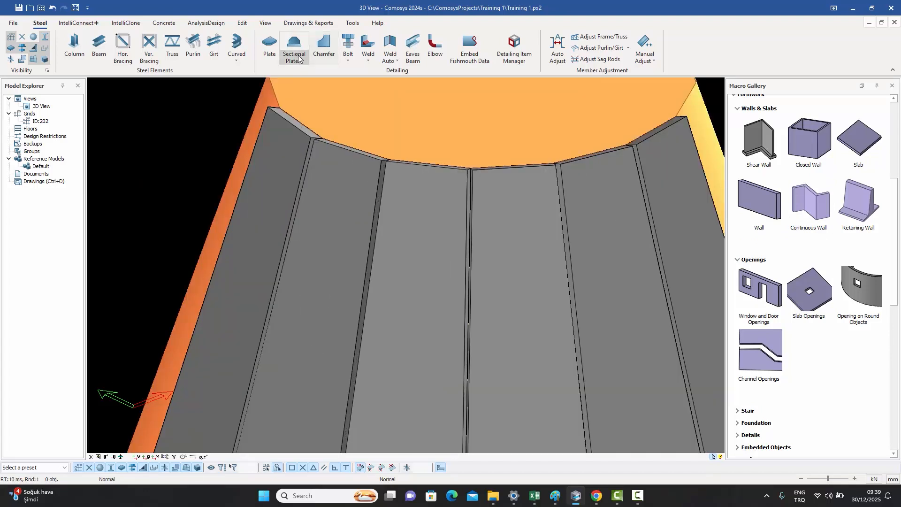
pyautogui.click(305, 63)
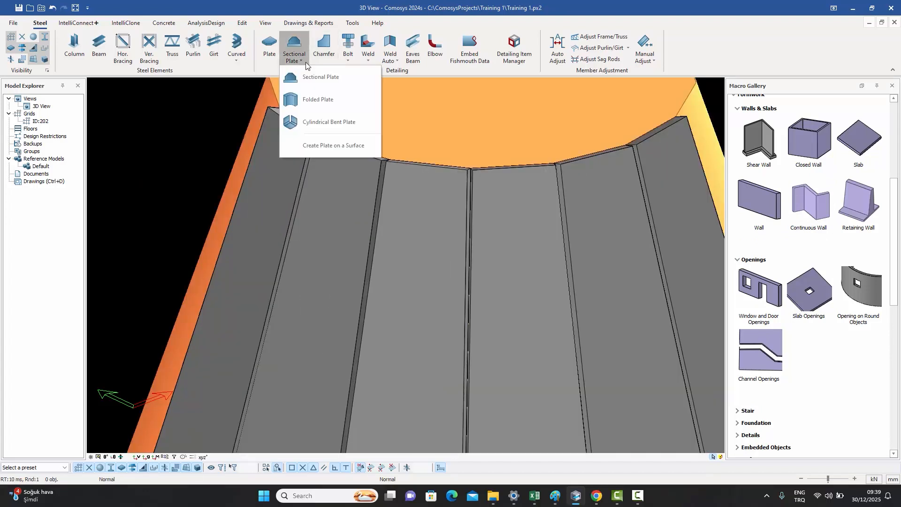
pyautogui.click(326, 126)
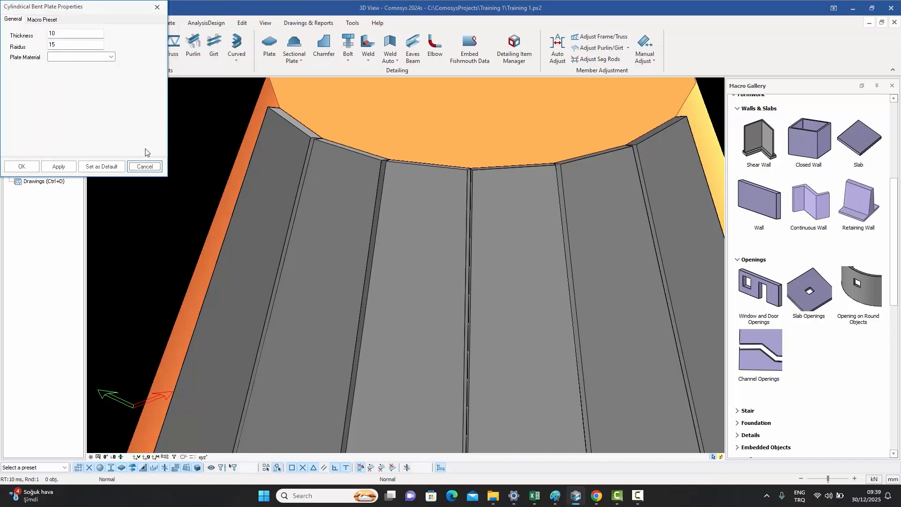
pyautogui.click(59, 166)
pyautogui.click(136, 166)
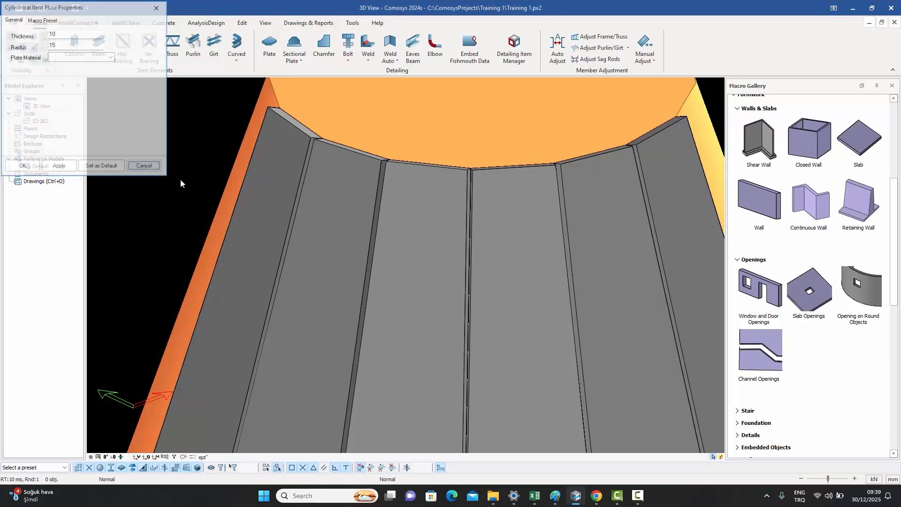
pyautogui.click(302, 62)
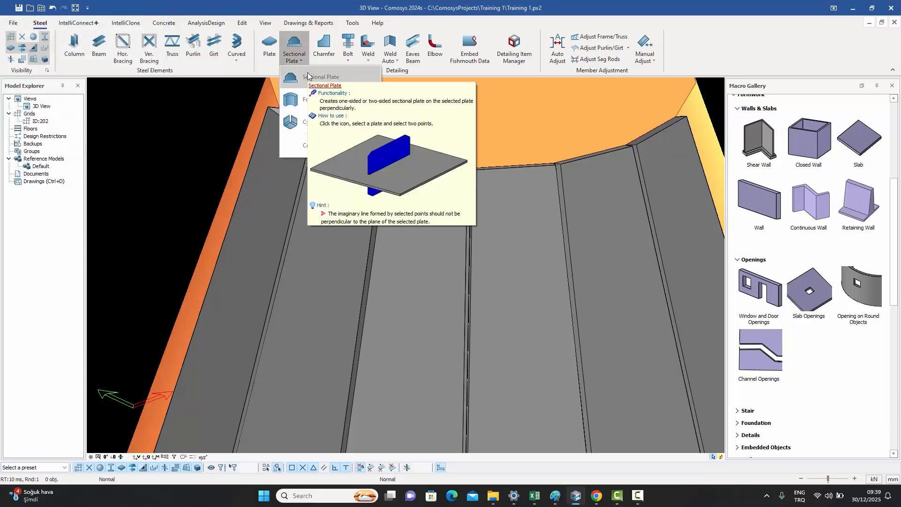
pyautogui.click(312, 123)
pyautogui.click(295, 179)
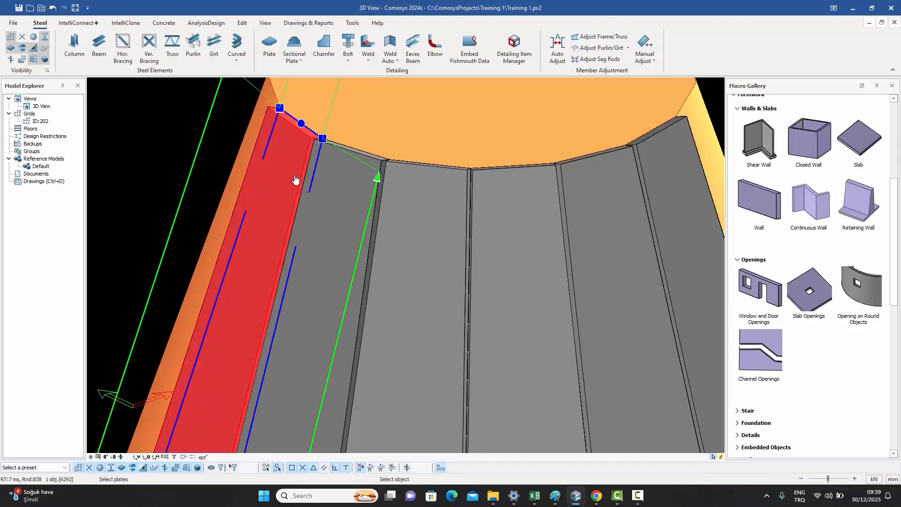
pyautogui.click(331, 190)
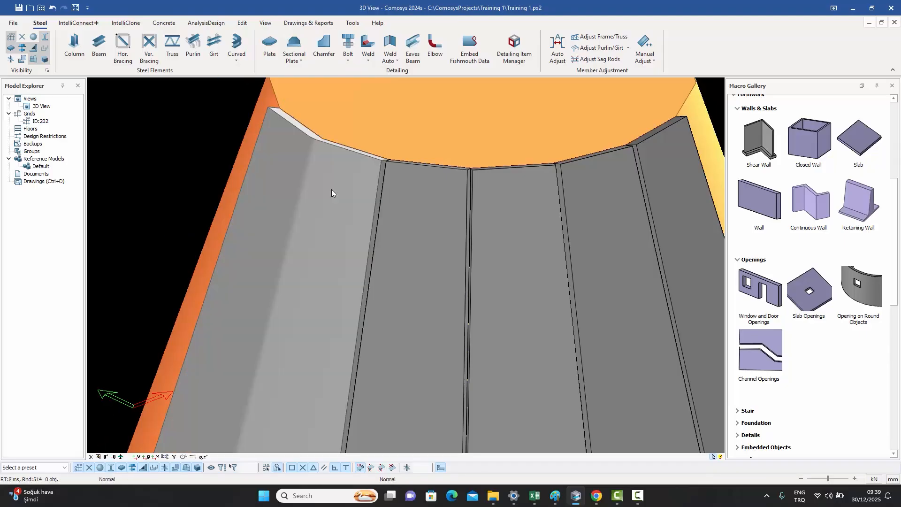
# Join the remaining cone plates one after another to the bent plate with Cylindrical Bent Plate
pyautogui.click(301, 61)
pyautogui.click(314, 112)
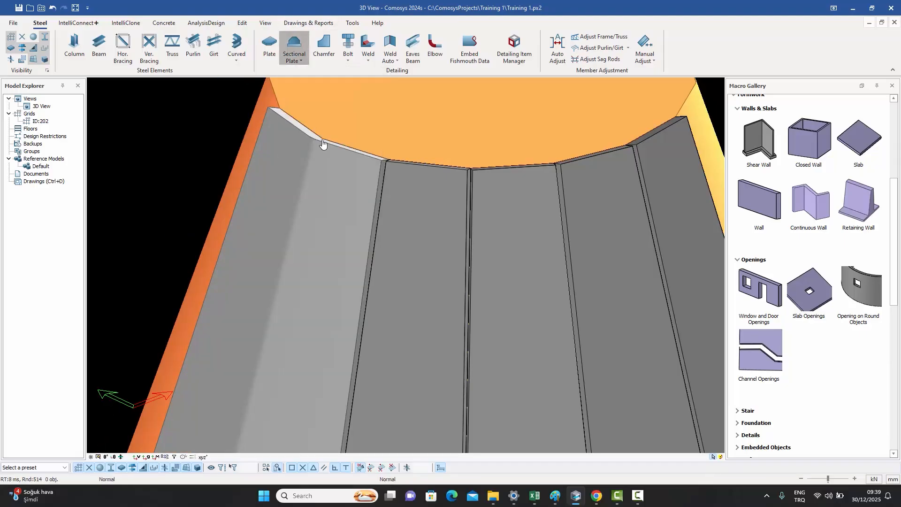
pyautogui.click(357, 191)
pyautogui.click(418, 207)
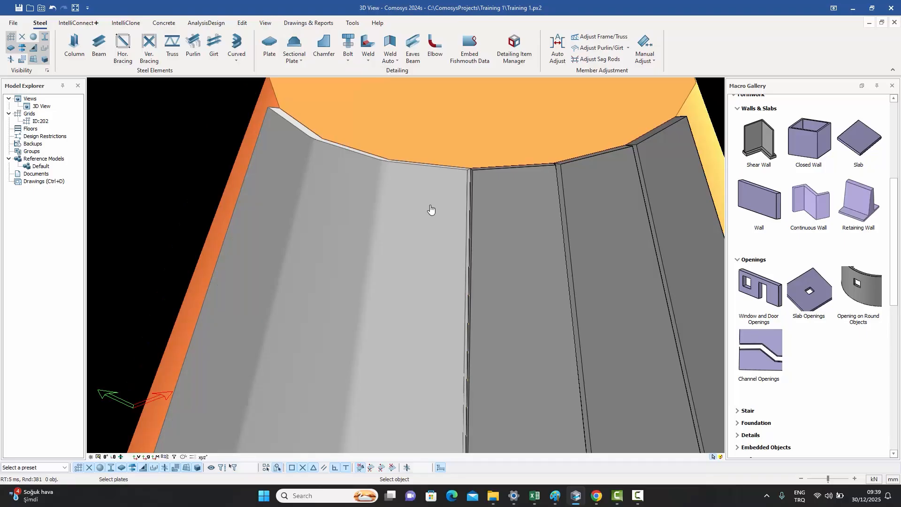
pyautogui.click(448, 217)
pyautogui.click(503, 220)
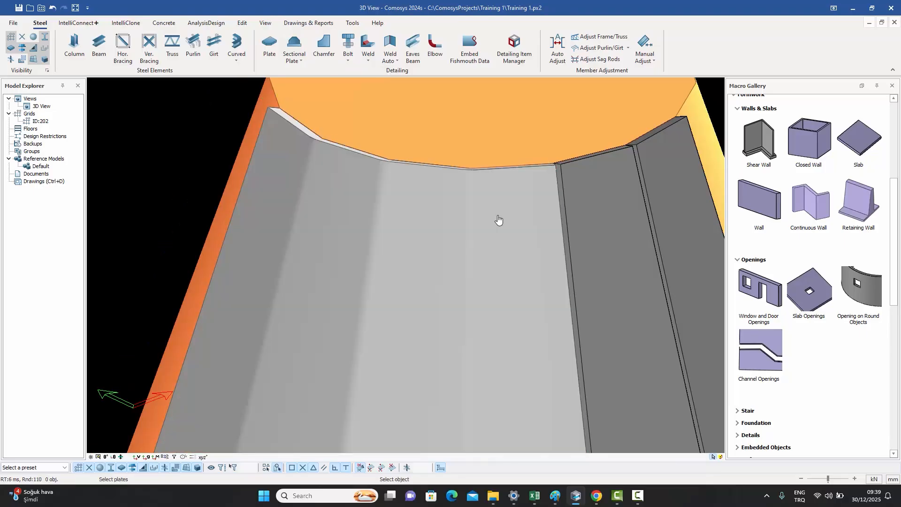
pyautogui.click(531, 216)
pyautogui.click(592, 207)
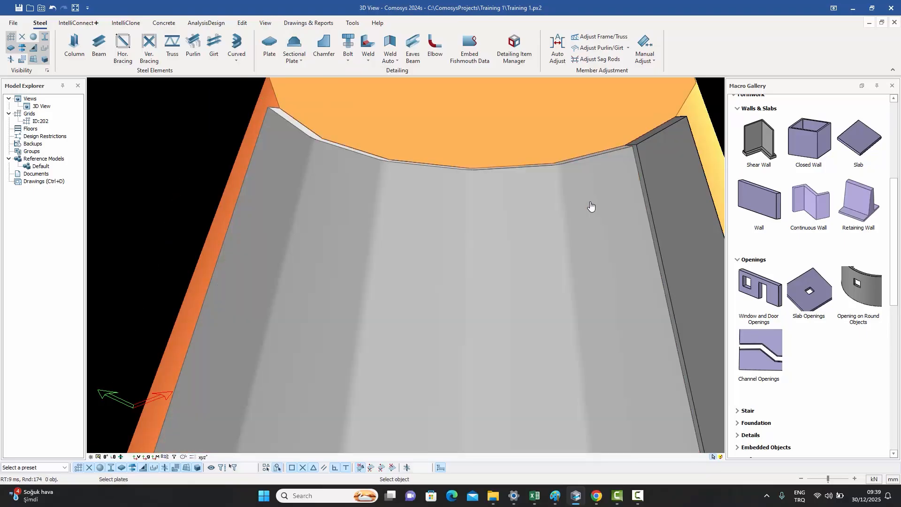
pyautogui.click(608, 203)
pyautogui.click(664, 190)
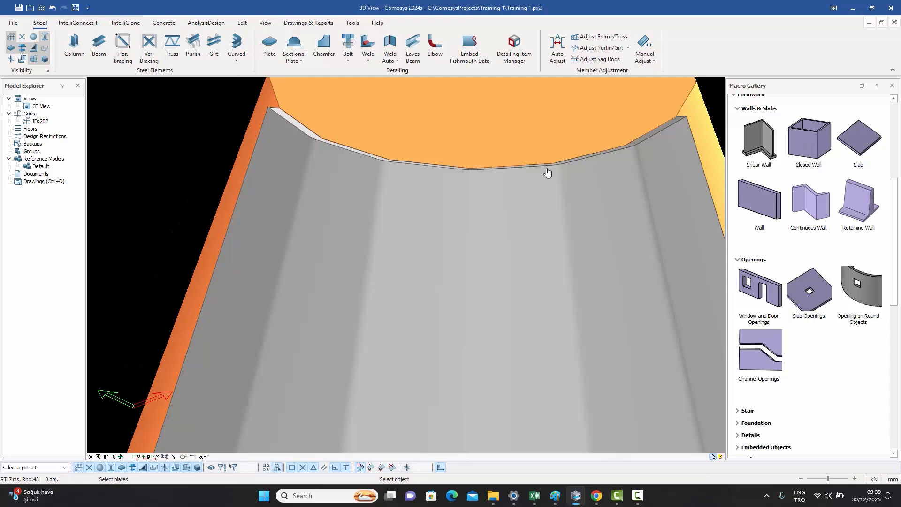
# Inspect the joined bent plate around the cone from several sides
pyautogui.scroll(-5, 457, 170)
pyautogui.moveTo(472, 216); pyautogui.dragTo(464, 172, button='middle')
pyautogui.scroll(-3, 465, 172)
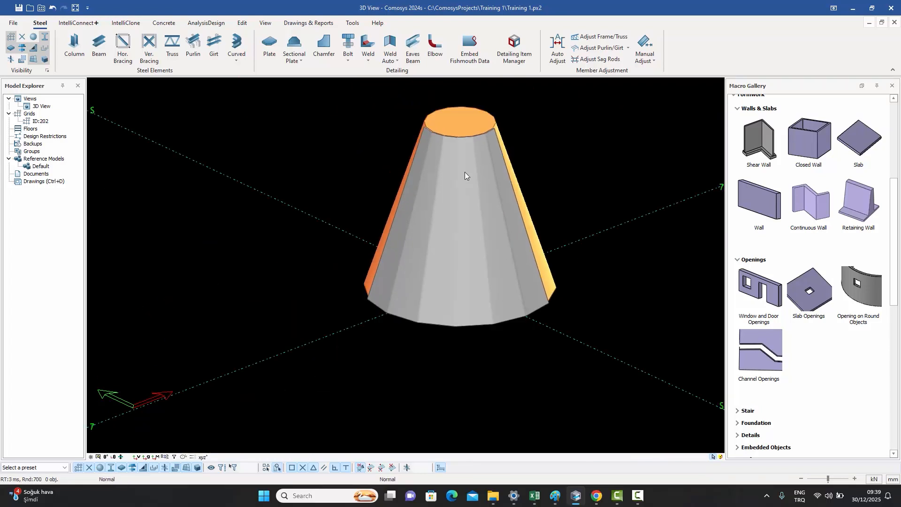
pyautogui.moveTo(462, 212); pyautogui.dragTo(205, 270, button='middle')
pyautogui.moveTo(615, 226); pyautogui.dragTo(540, 218, button='middle')
pyautogui.scroll(3, 579, 223)
pyautogui.click(579, 223)
pyautogui.click(341, 185)
pyautogui.scroll(-2, 424, 197)
pyautogui.moveTo(425, 196); pyautogui.dragTo(401, 202, button='middle')
pyautogui.click(301, 61)
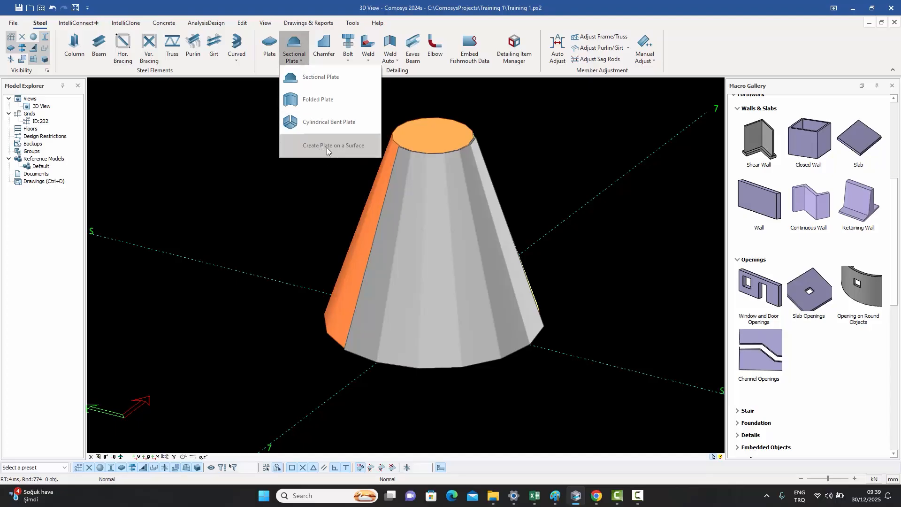
pyautogui.click(262, 172)
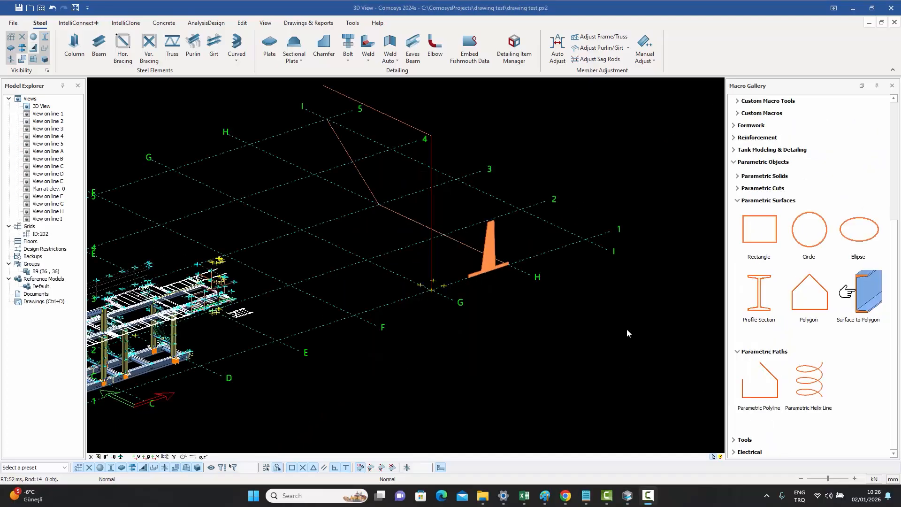
# Expand the Parametric Solids group in the Macro Gallery and look over the available parametric solids and surfaces
pyautogui.scroll(3, 491, 266)
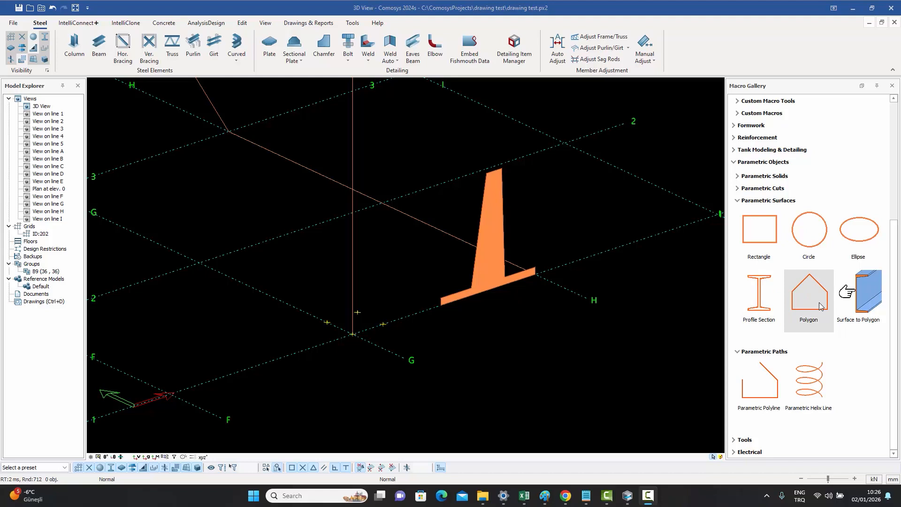
pyautogui.click(770, 181)
pyautogui.scroll(-3, 826, 289)
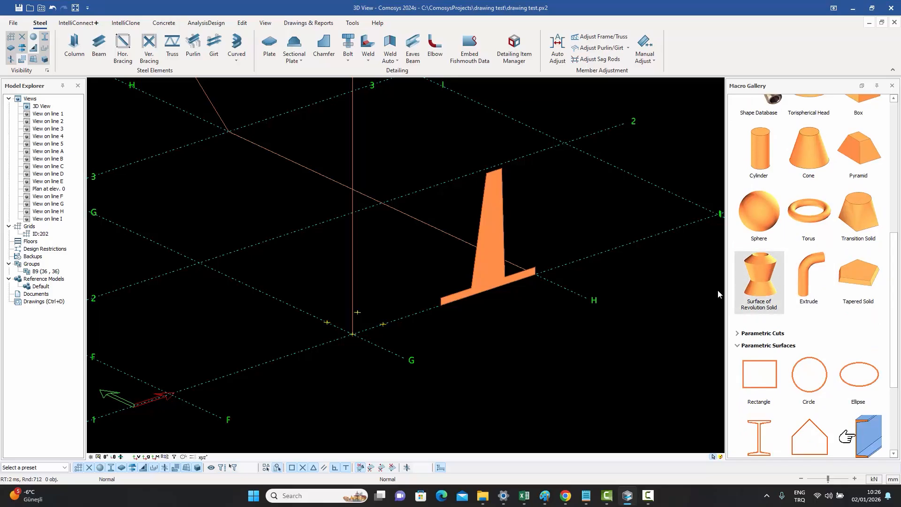
pyautogui.scroll(-2, 846, 324)
pyautogui.scroll(-1, 847, 326)
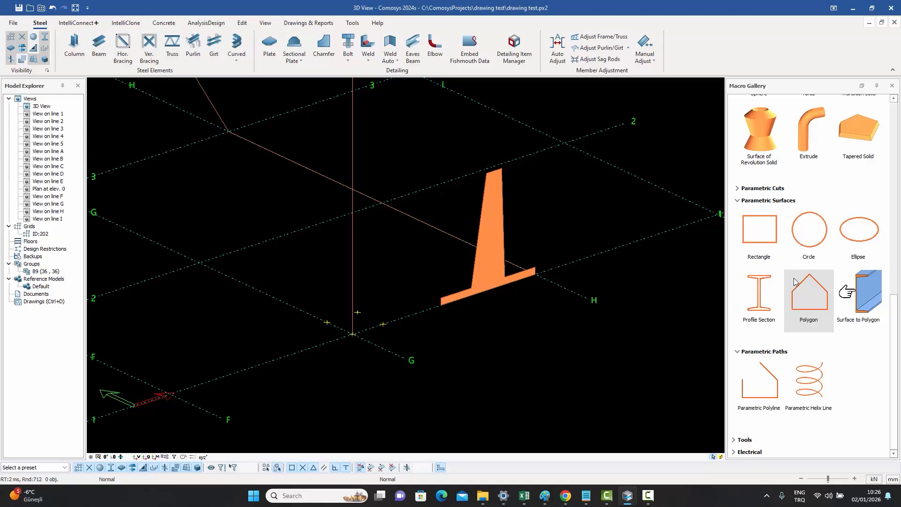
pyautogui.moveTo(816, 304)
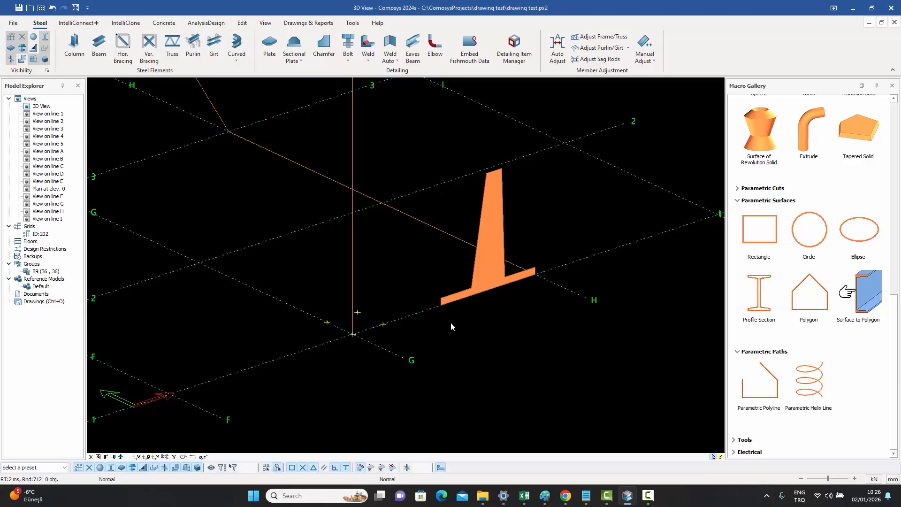
pyautogui.scroll(-2, 498, 337)
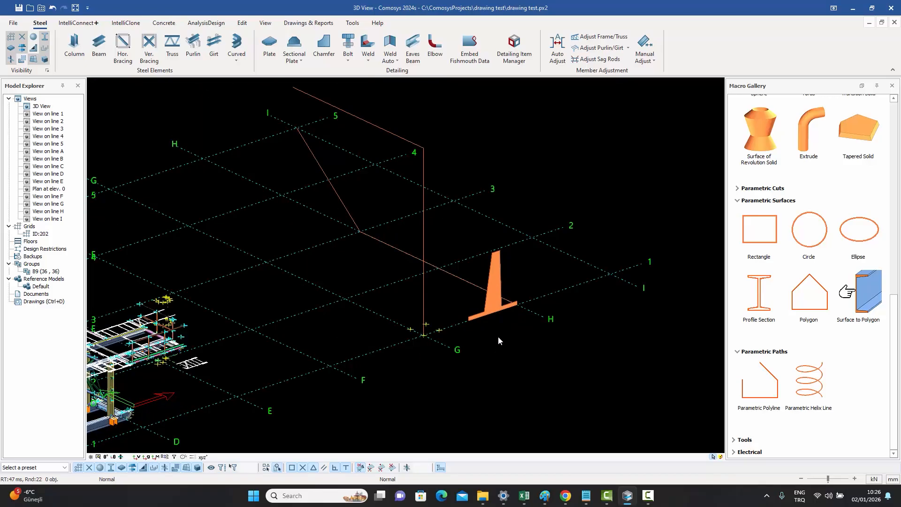
pyautogui.scroll(2, 498, 337)
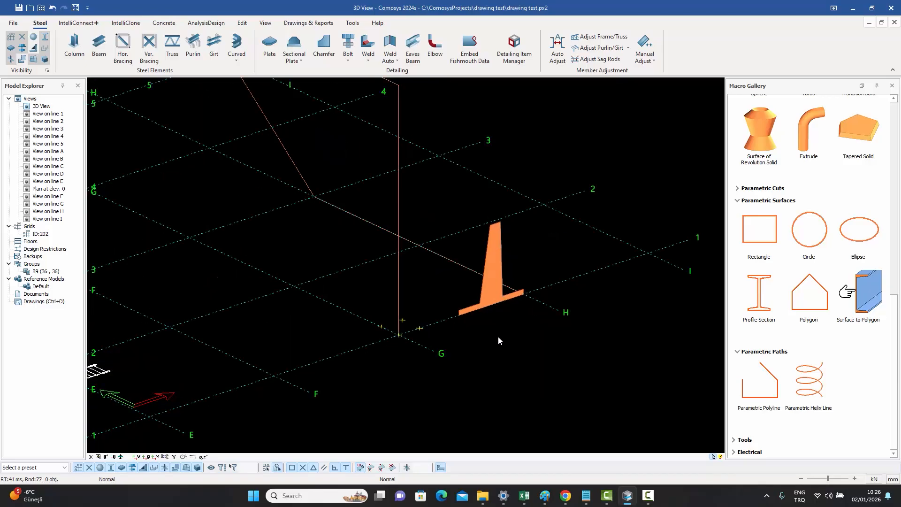
# Create a Polygon parametric surface through the four marked points at the foot of the vertical path near grid G-1, without holes
pyautogui.click(805, 308)
pyautogui.scroll(2, 438, 343)
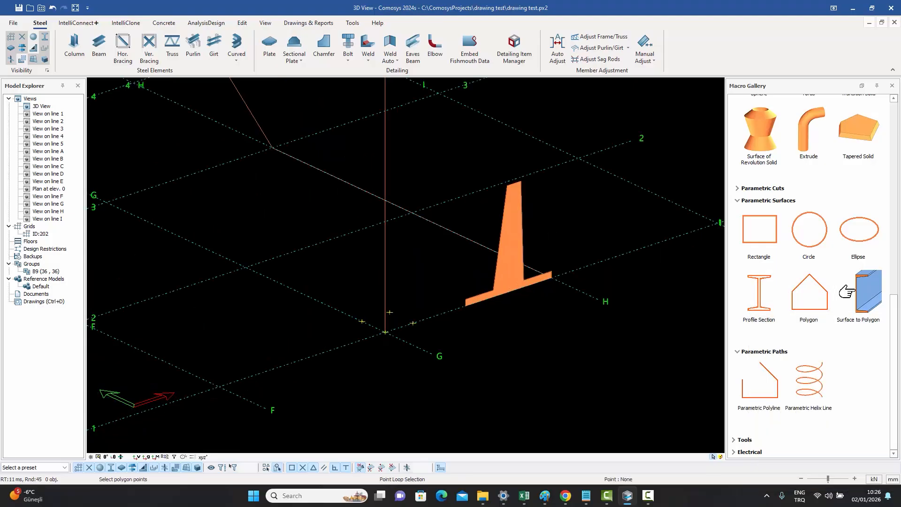
pyautogui.click(368, 329)
pyautogui.click(337, 315)
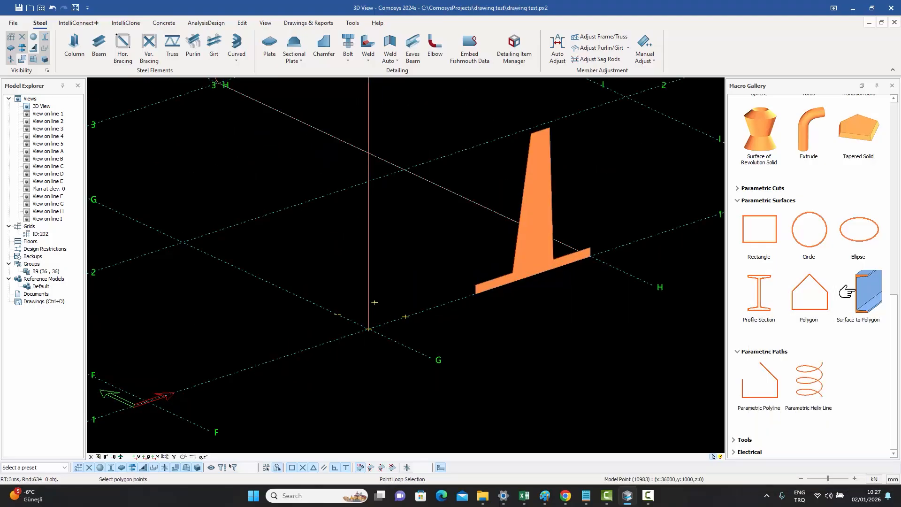
pyautogui.click(374, 303)
pyautogui.click(406, 317)
pyautogui.click(369, 329)
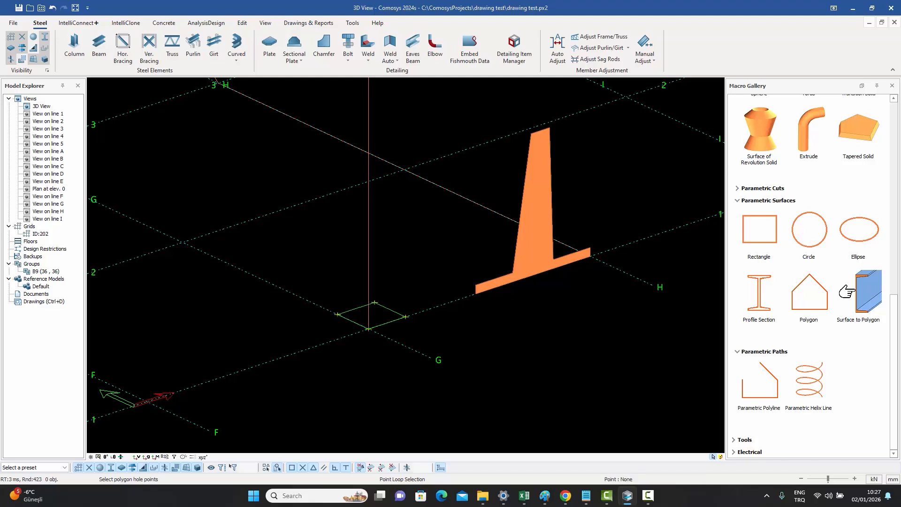
pyautogui.press('Return')
pyautogui.press('Escape')
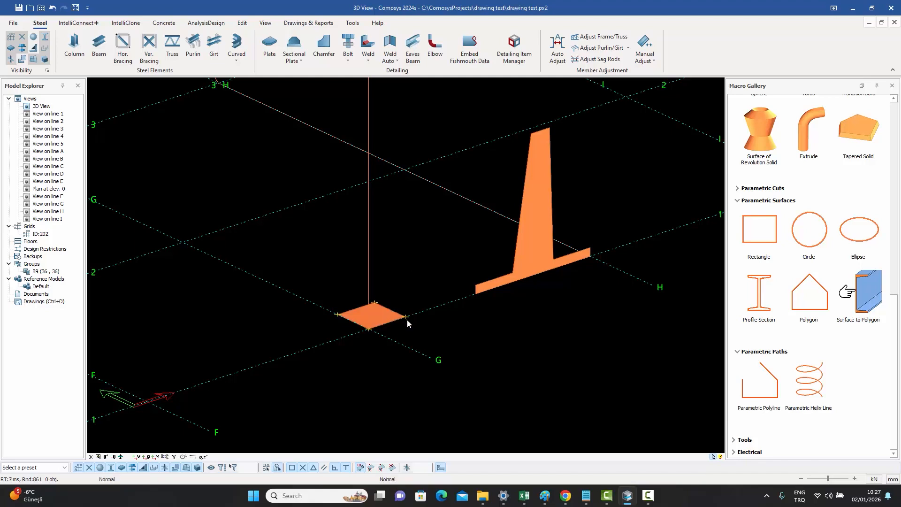
# Extrude the four-sided polygon surface along the polyline path that rises from its corner at G-1
pyautogui.click(807, 138)
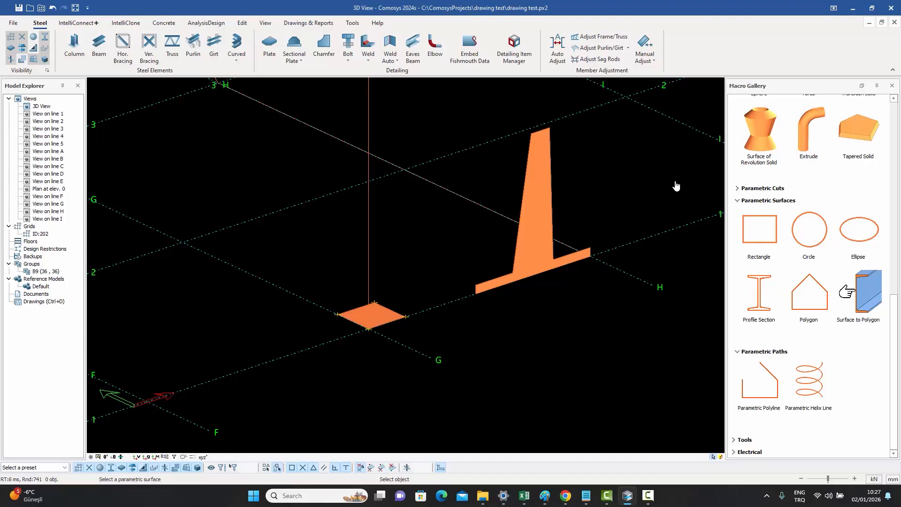
pyautogui.click(384, 317)
pyautogui.rightClick(370, 256)
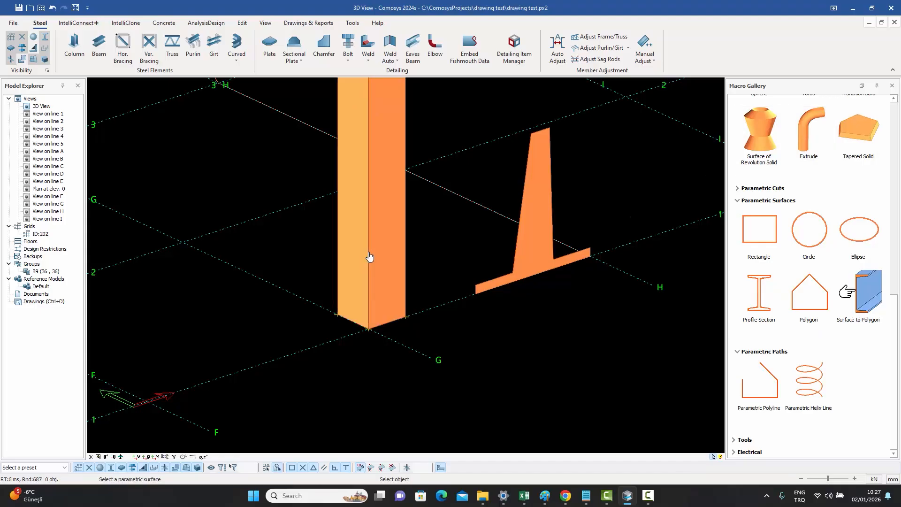
pyautogui.scroll(-5, 369, 256)
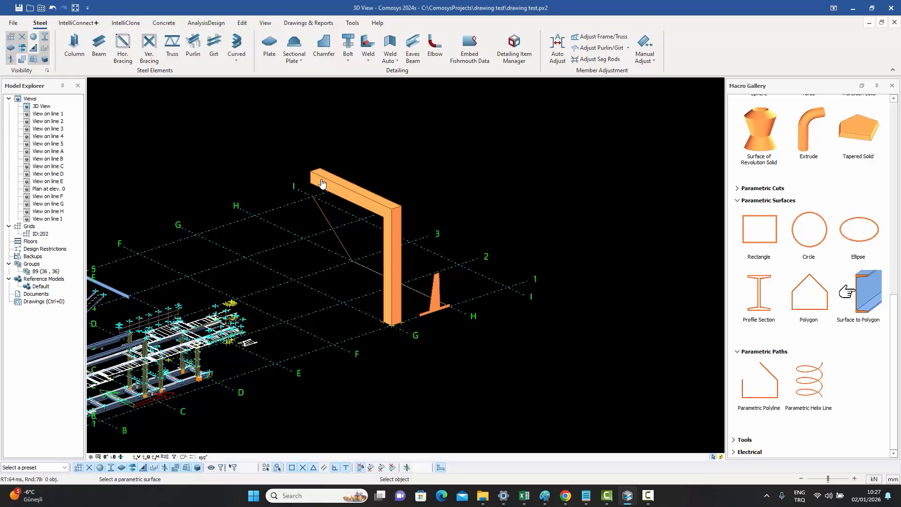
# Leave the extrude command and undo the extrusion of the square polygon along the vertical path at G-1
pyautogui.press('Escape')
pyautogui.scroll(2, 407, 300)
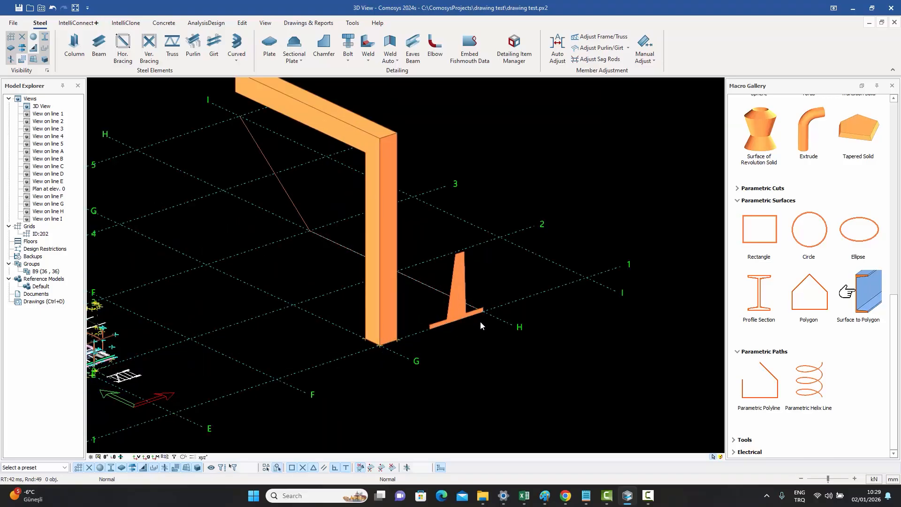
pyautogui.scroll(2, 480, 322)
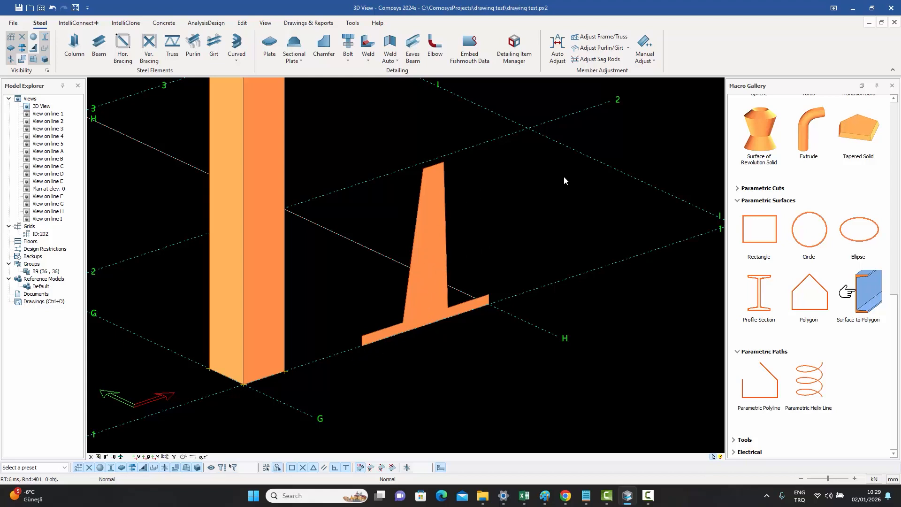
pyautogui.scroll(-3, 521, 211)
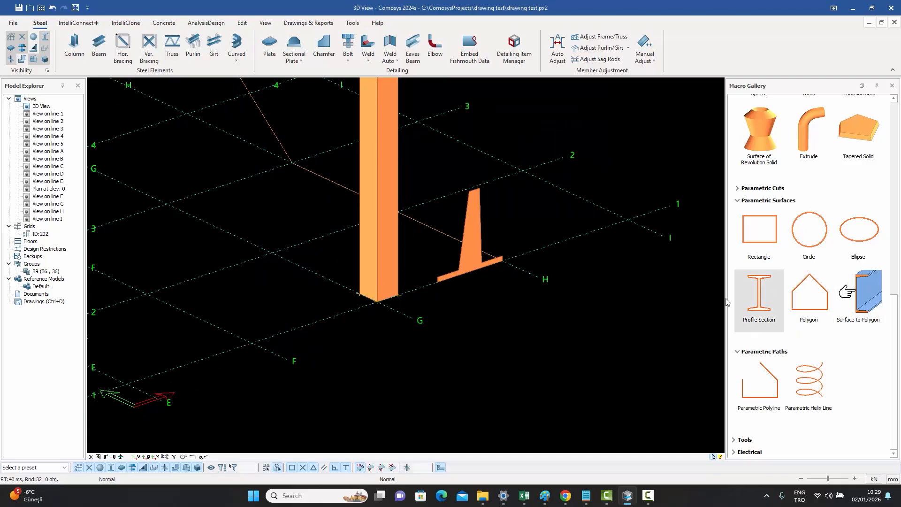
pyautogui.scroll(-4, 458, 332)
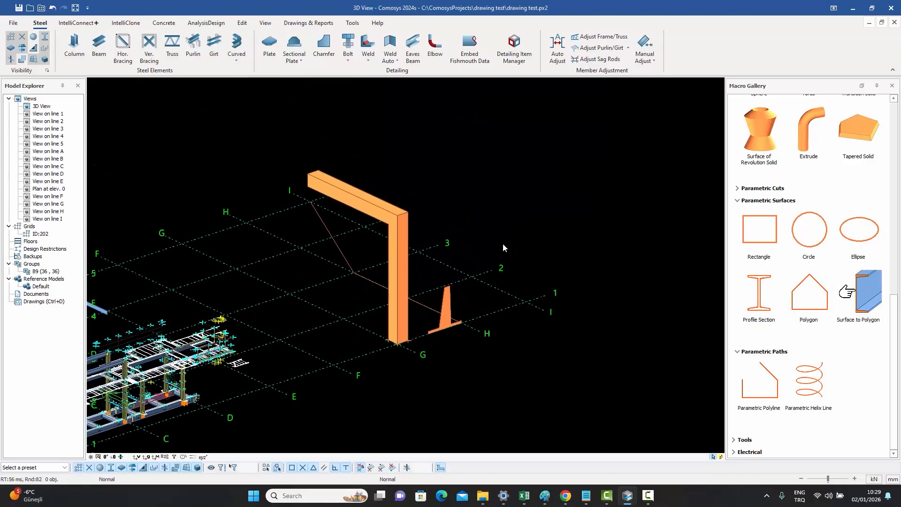
pyautogui.hotkey('ctrl', 'z')
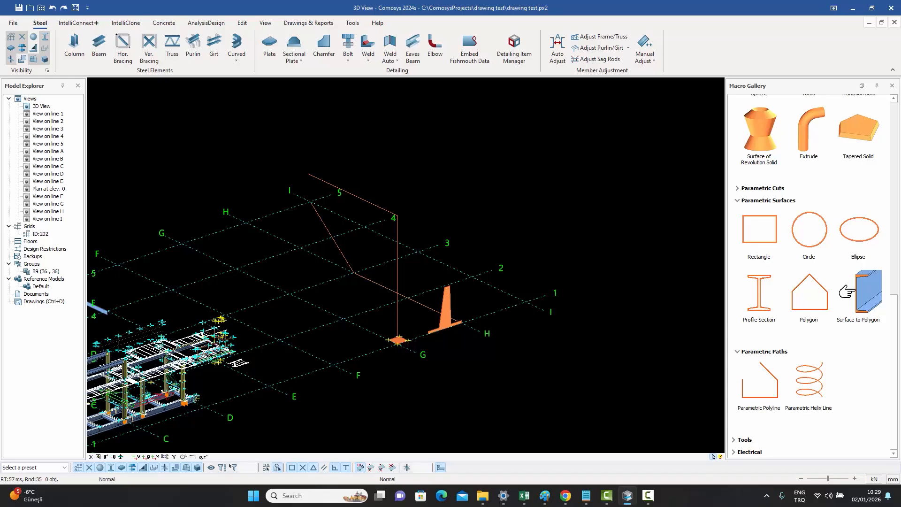
# Review the Polygon Point Preset options in the properties of the square polygon at G-1, leaving it unmodified
pyautogui.scroll(4, 404, 317)
pyautogui.moveTo(418, 328); pyautogui.dragTo(434, 263, button='middle')
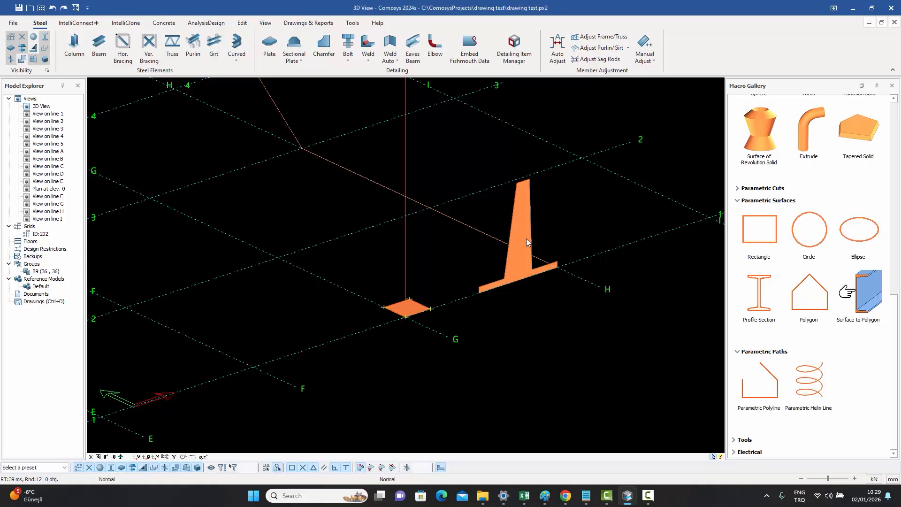
pyautogui.doubleClick(416, 307)
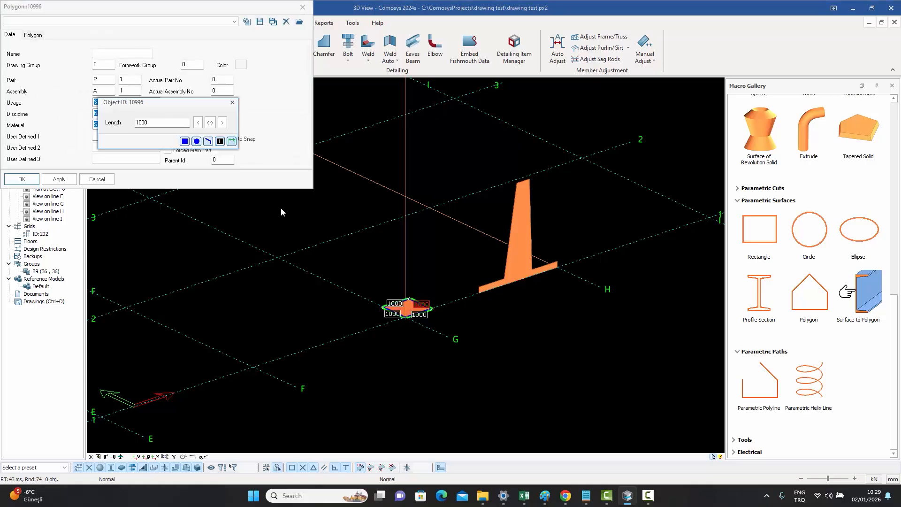
pyautogui.click(231, 101)
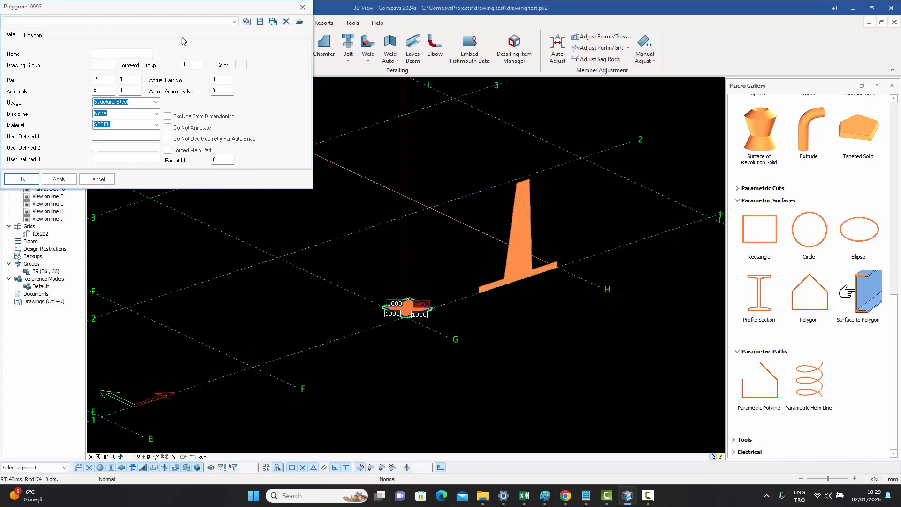
pyautogui.moveTo(132, 6); pyautogui.dragTo(206, 22)
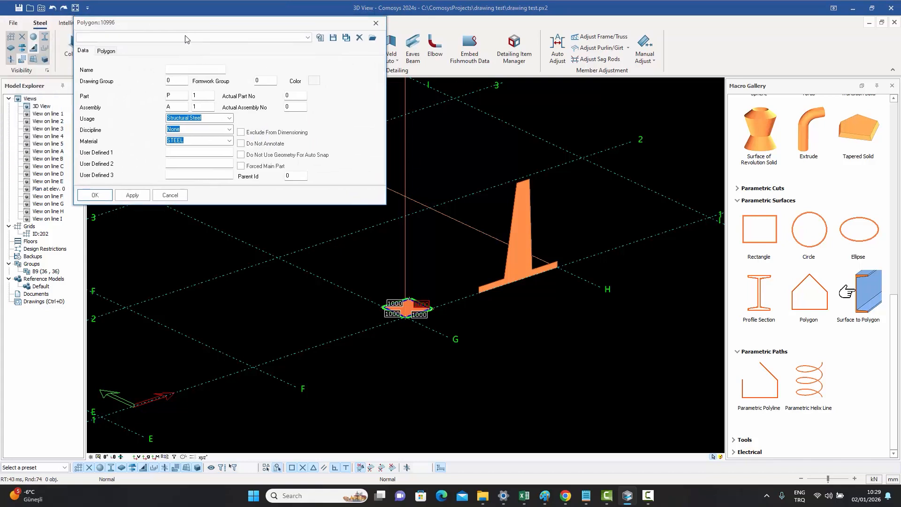
pyautogui.click(107, 52)
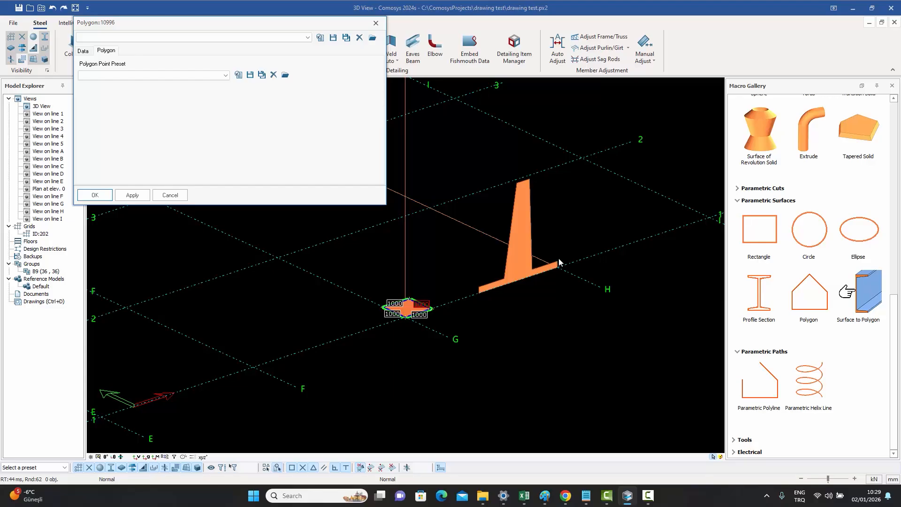
pyautogui.click(220, 78)
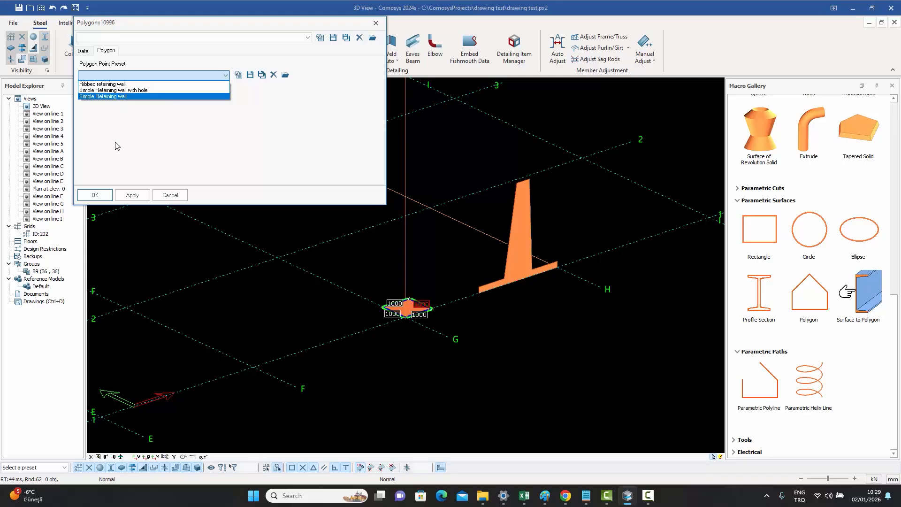
pyautogui.click(171, 198)
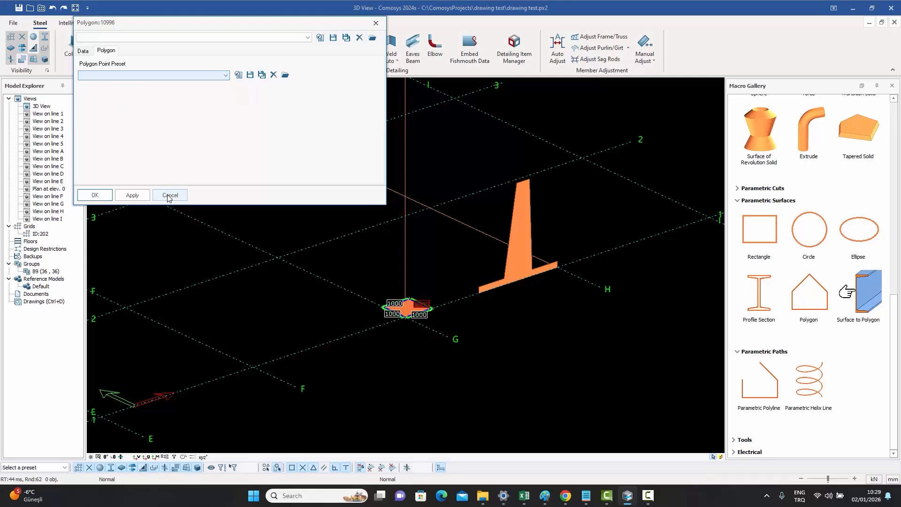
pyautogui.click(171, 197)
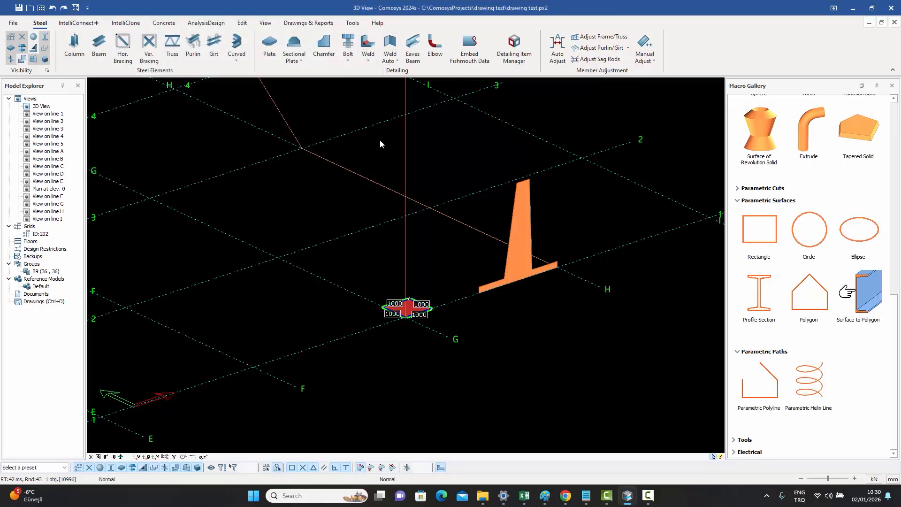
# Load the "Ribbed retaining wall" point preset into the square polygon surface at G-1
pyautogui.scroll(3, 411, 310)
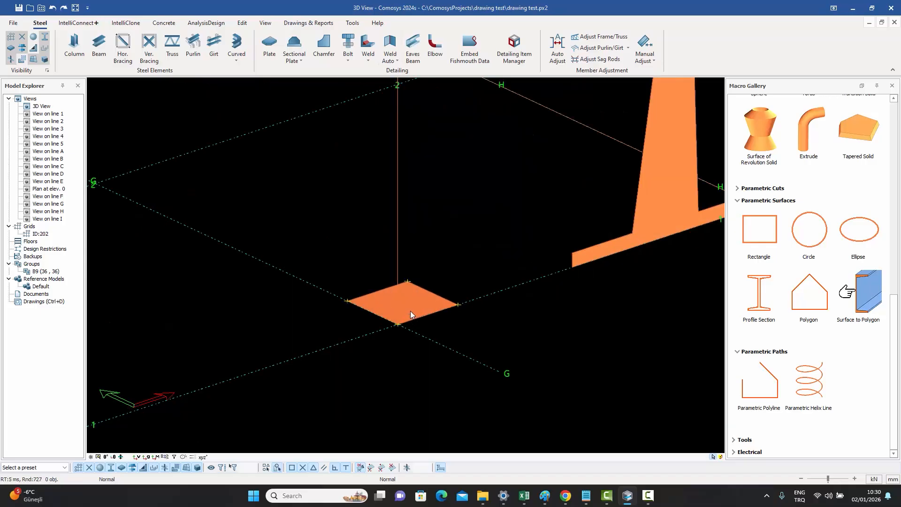
pyautogui.doubleClick(440, 303)
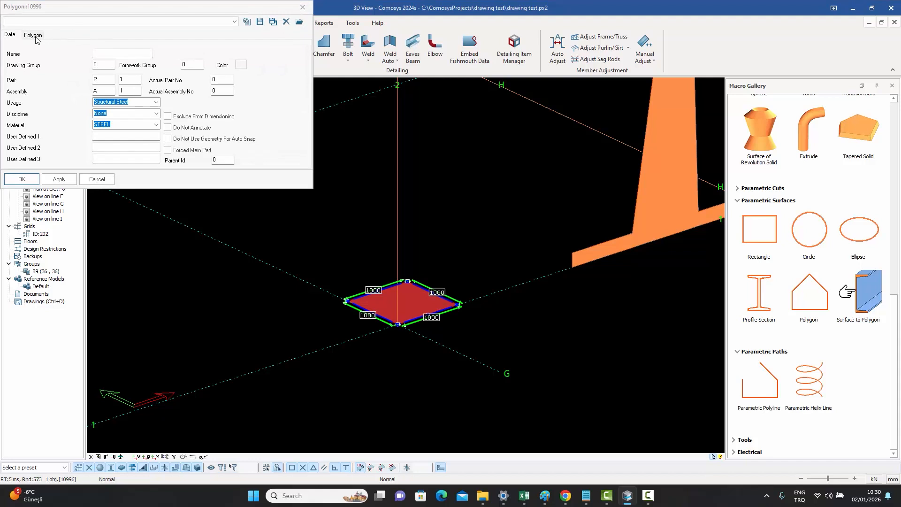
pyautogui.click(33, 35)
pyautogui.click(90, 60)
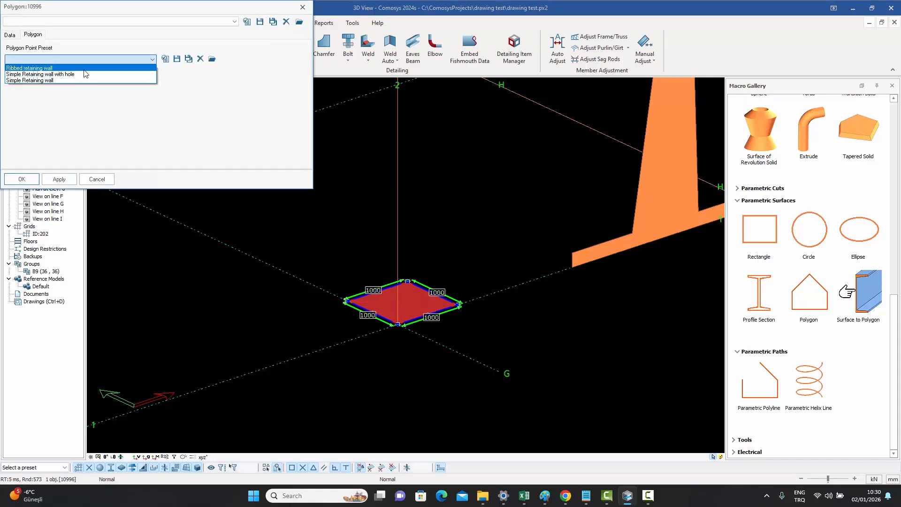
pyautogui.click(47, 68)
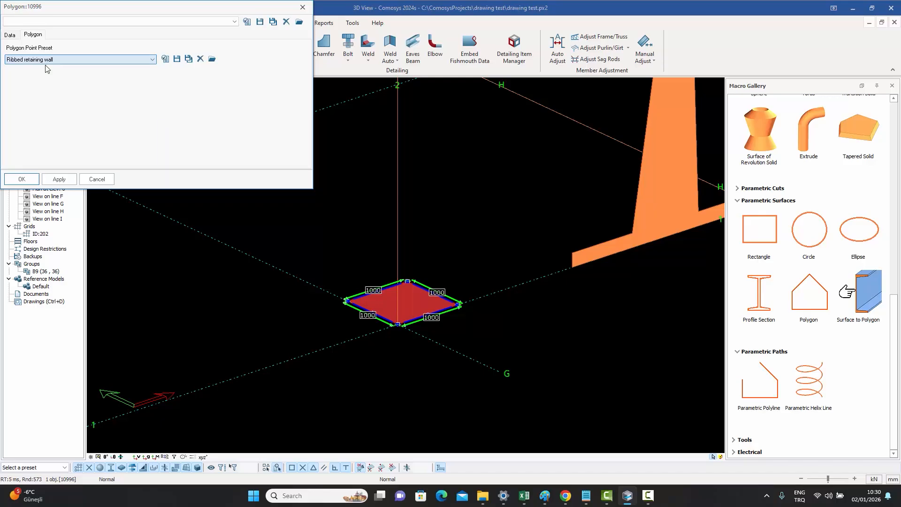
pyautogui.click(165, 59)
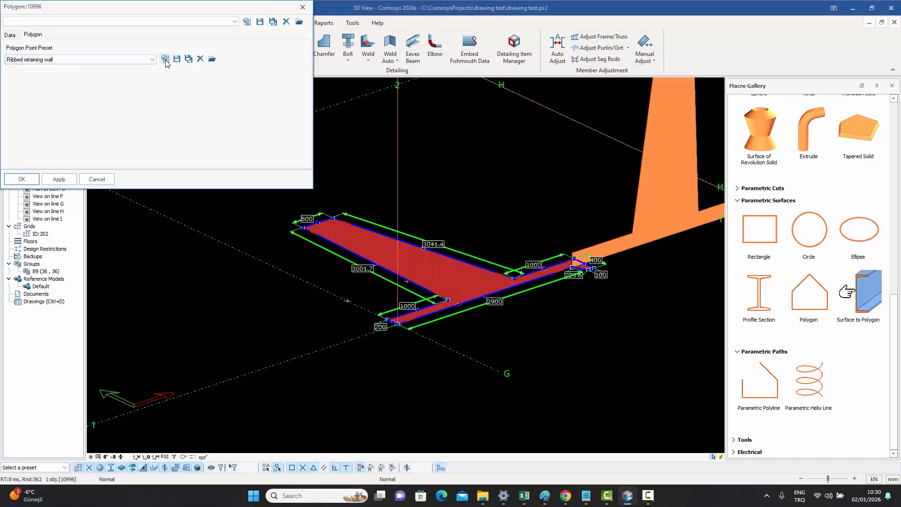
pyautogui.click(302, 7)
pyautogui.scroll(3, 587, 282)
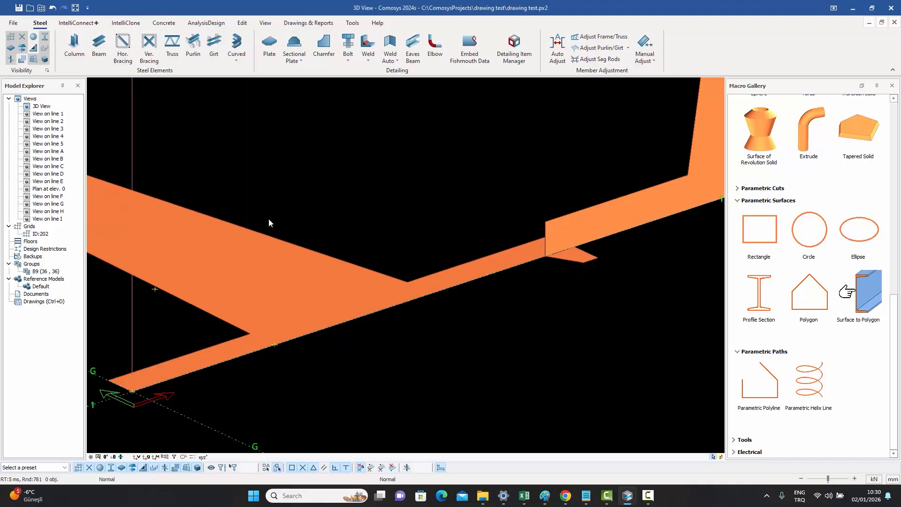
pyautogui.scroll(-5, 405, 227)
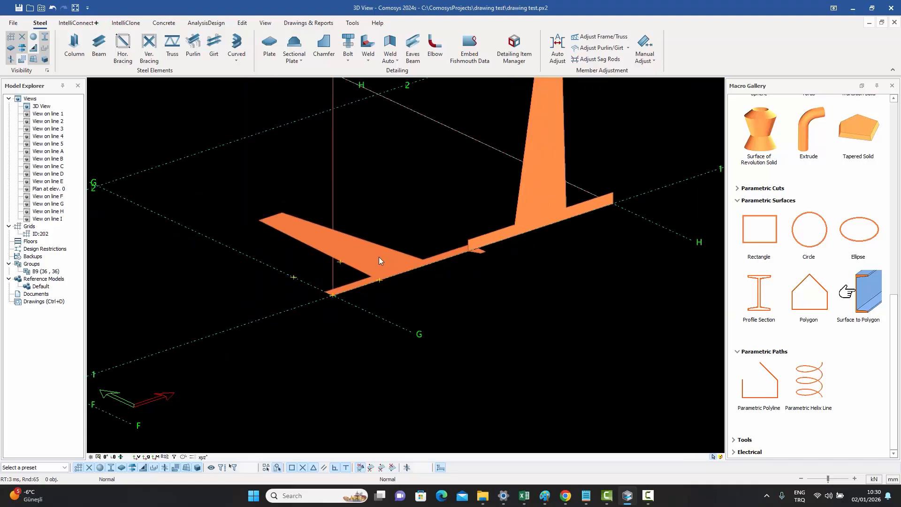
# Switch the flat polygon surface at G-1 to the "Simple Retaining wall" point preset
pyautogui.doubleClick(379, 258)
pyautogui.click(33, 35)
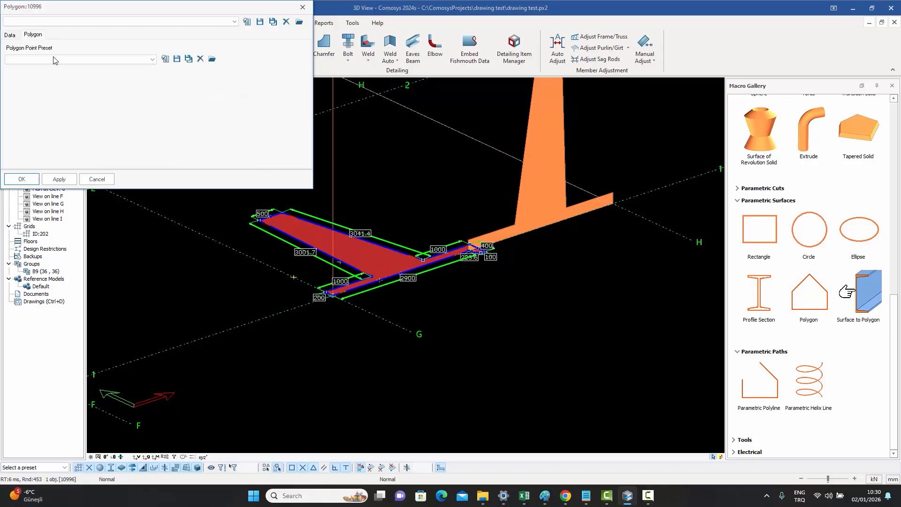
pyautogui.click(53, 59)
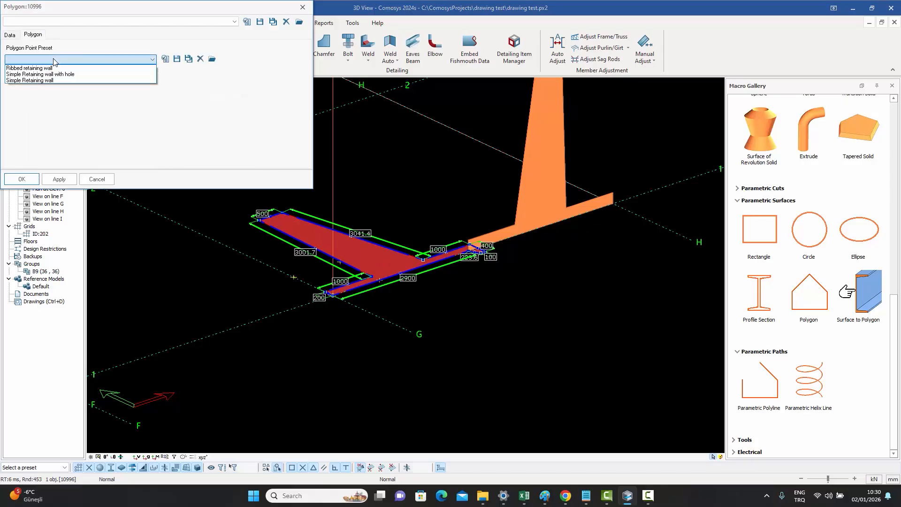
pyautogui.click(43, 81)
pyautogui.click(165, 60)
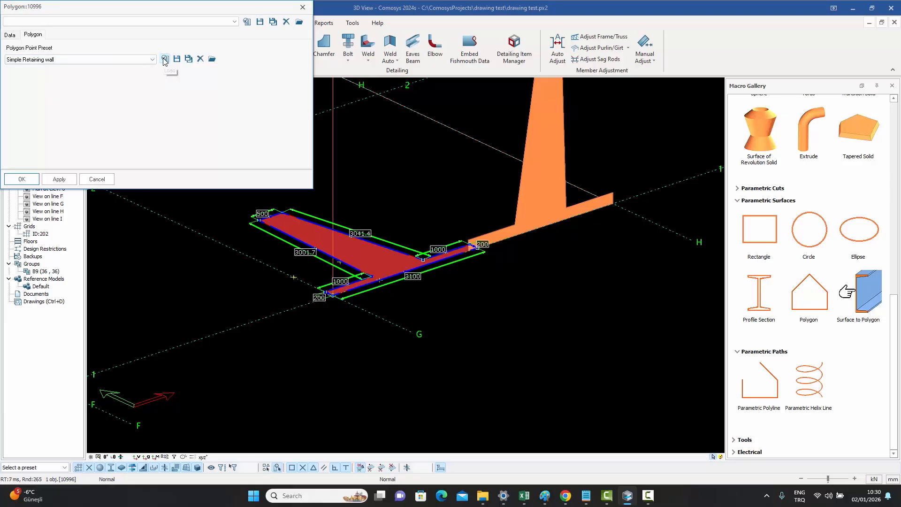
# Load the "Simple Retaining wall with hole" point preset into the polygon surface and check the resulting opening
pyautogui.click(103, 60)
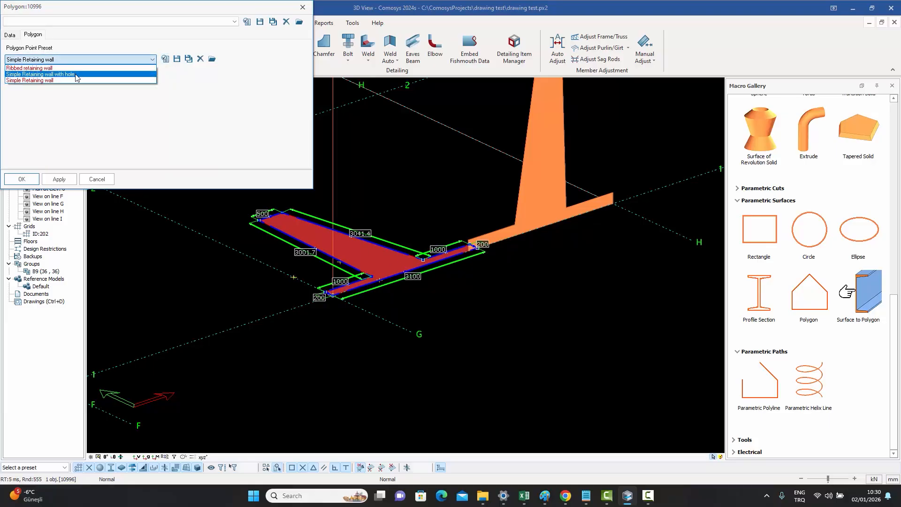
pyautogui.click(76, 74)
pyautogui.click(165, 59)
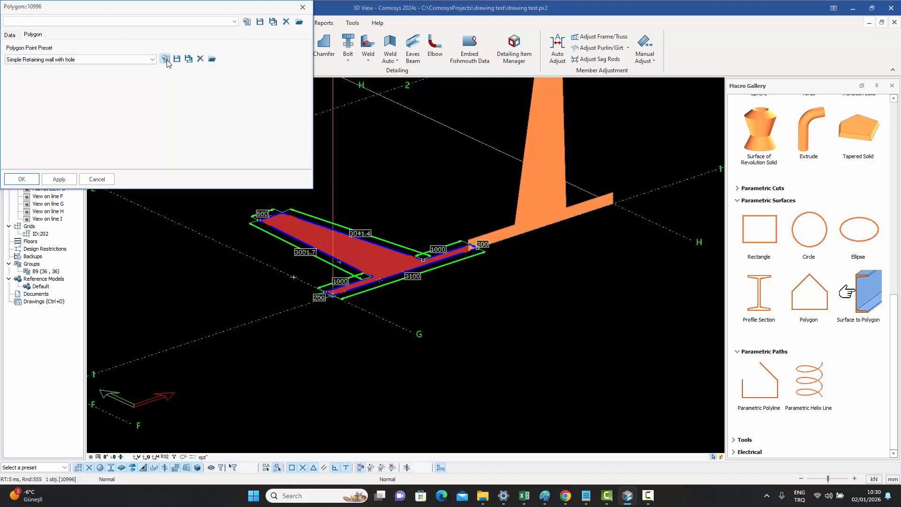
pyautogui.click(303, 7)
pyautogui.press('Escape')
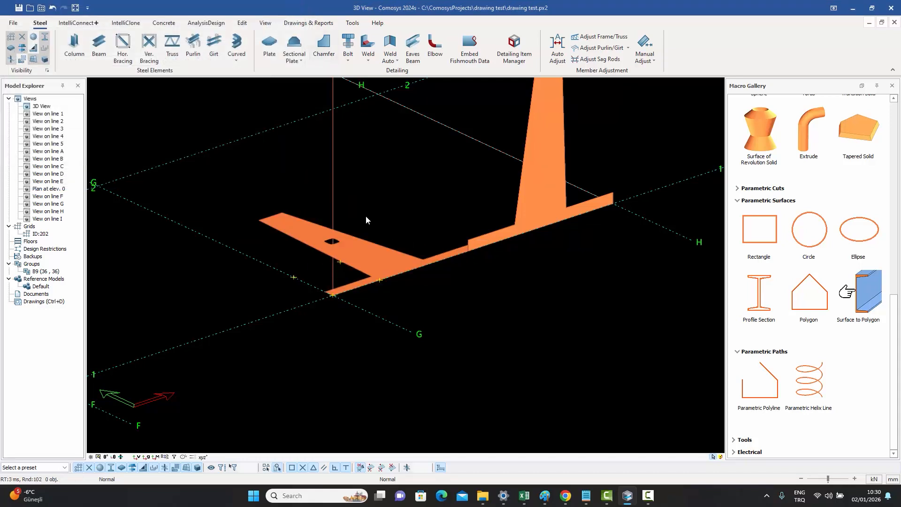
pyautogui.scroll(5, 367, 220)
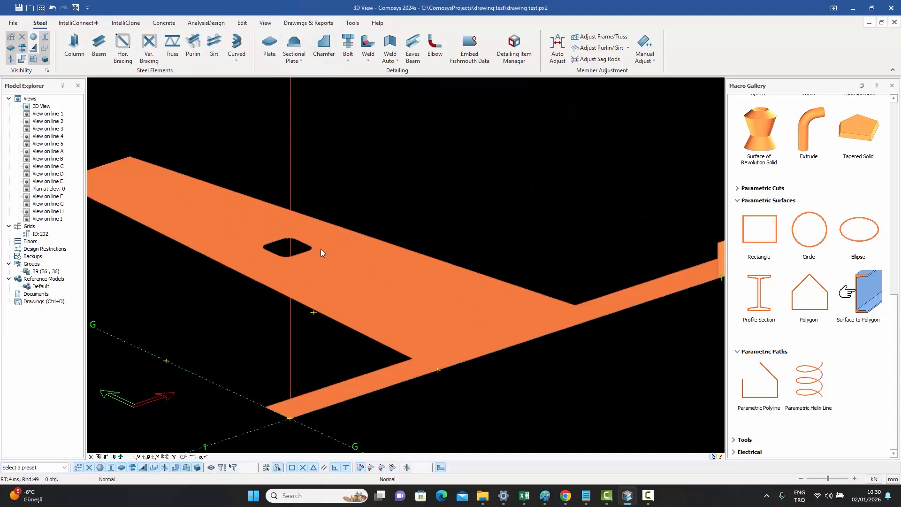
pyautogui.scroll(-3, 318, 254)
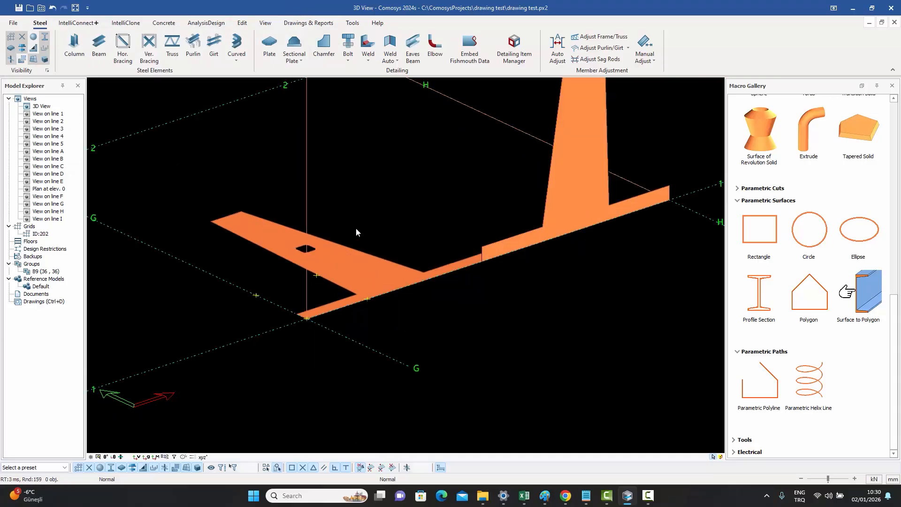
# Apply the "Simple Retaining wall" point preset without a hole to the polygon surface at G-1 and select the surface
pyautogui.click(366, 266)
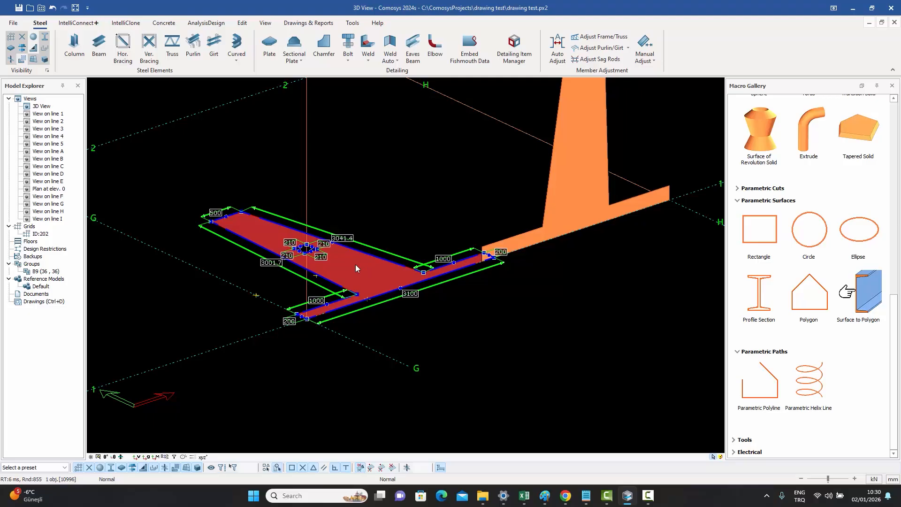
pyautogui.click(378, 187)
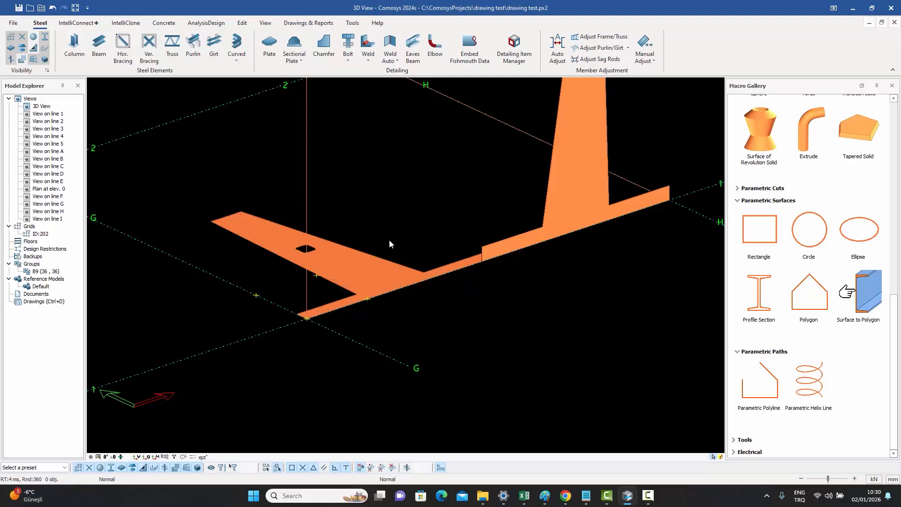
pyautogui.doubleClick(369, 276)
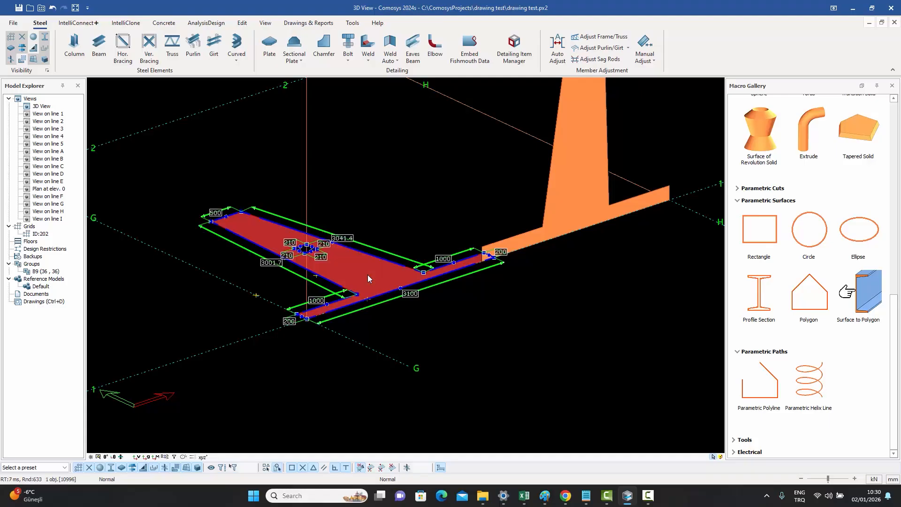
pyautogui.click(33, 35)
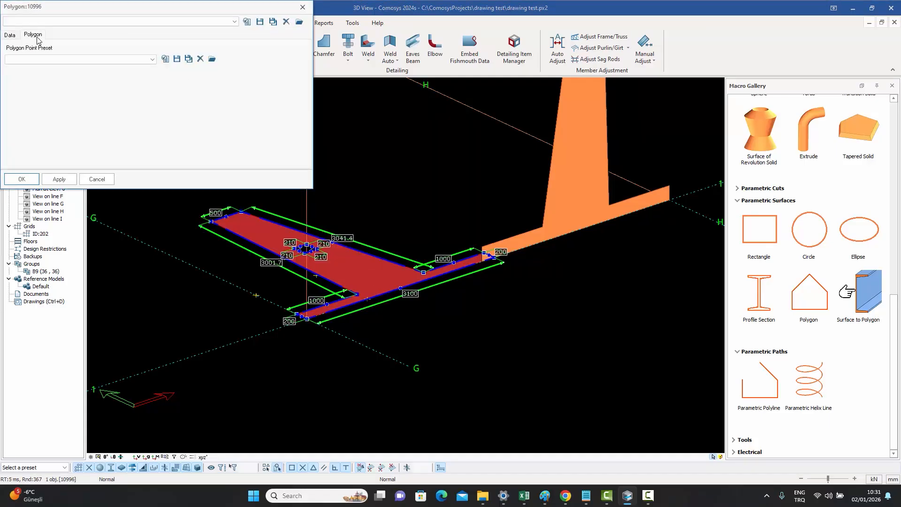
pyautogui.click(54, 59)
pyautogui.click(49, 80)
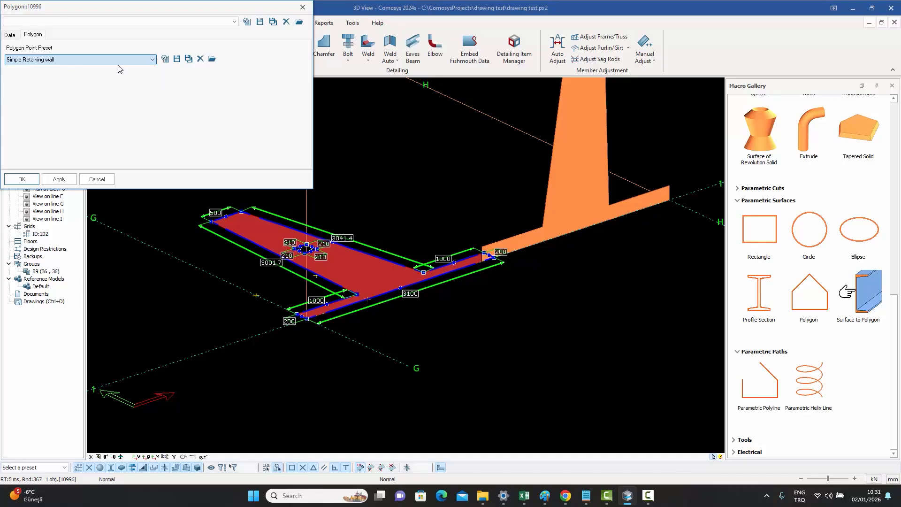
pyautogui.click(22, 179)
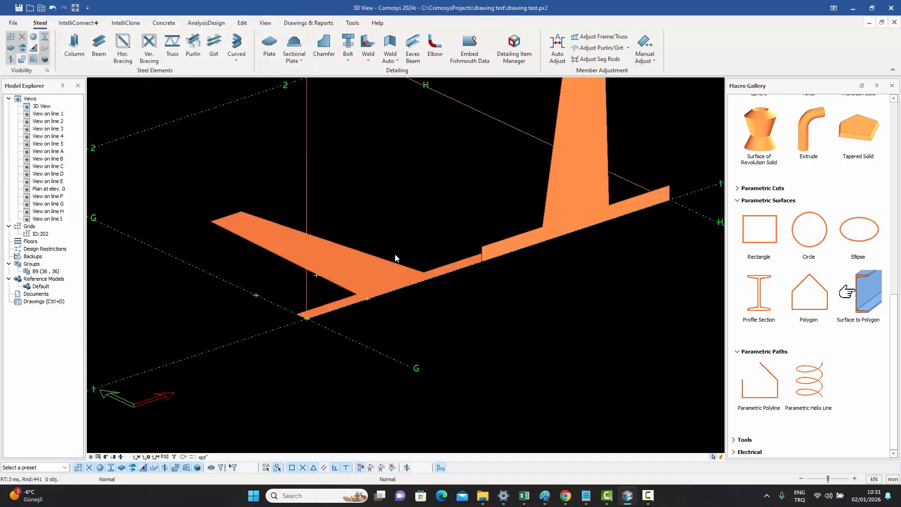
pyautogui.click(360, 270)
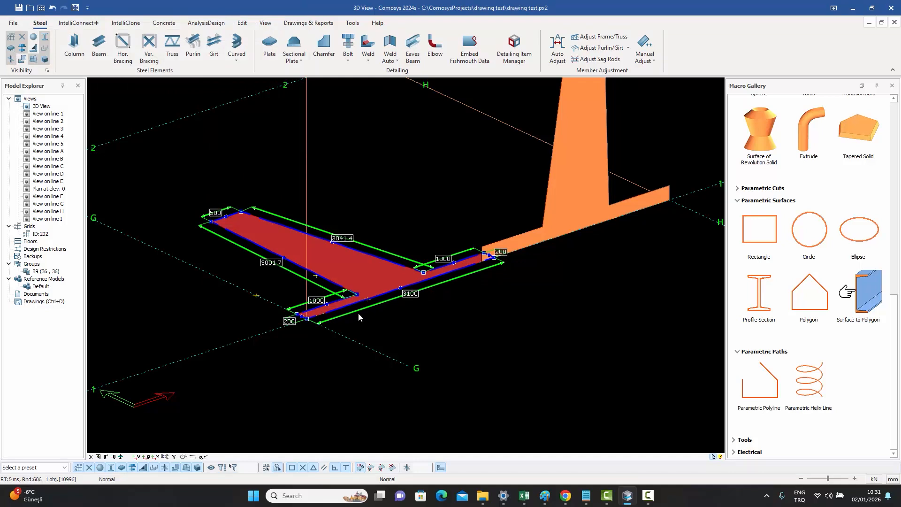
pyautogui.scroll(5, 358, 313)
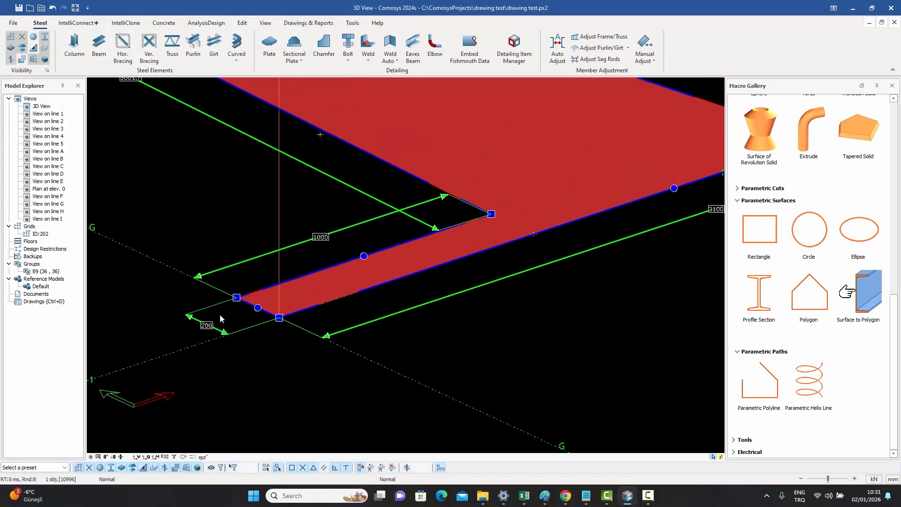
pyautogui.scroll(-5, 222, 311)
pyautogui.scroll(6, 570, 209)
pyautogui.scroll(-6, 562, 212)
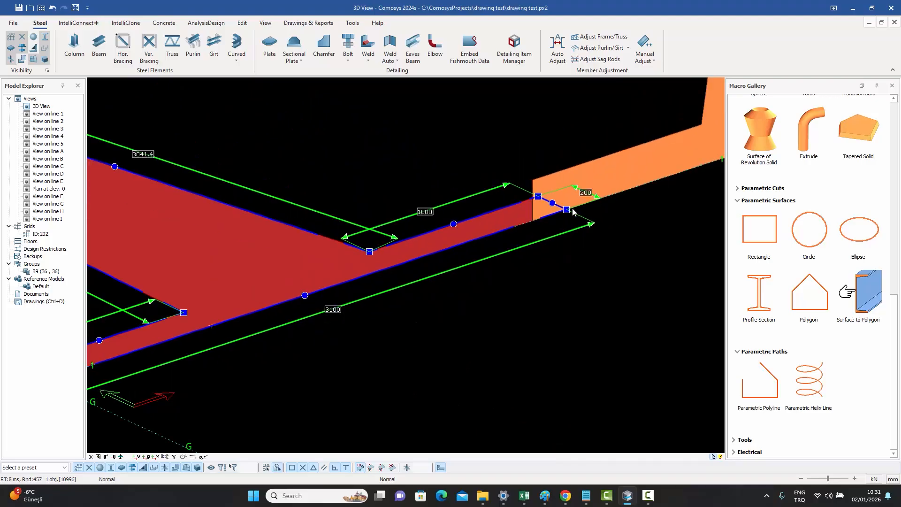
pyautogui.click(474, 224)
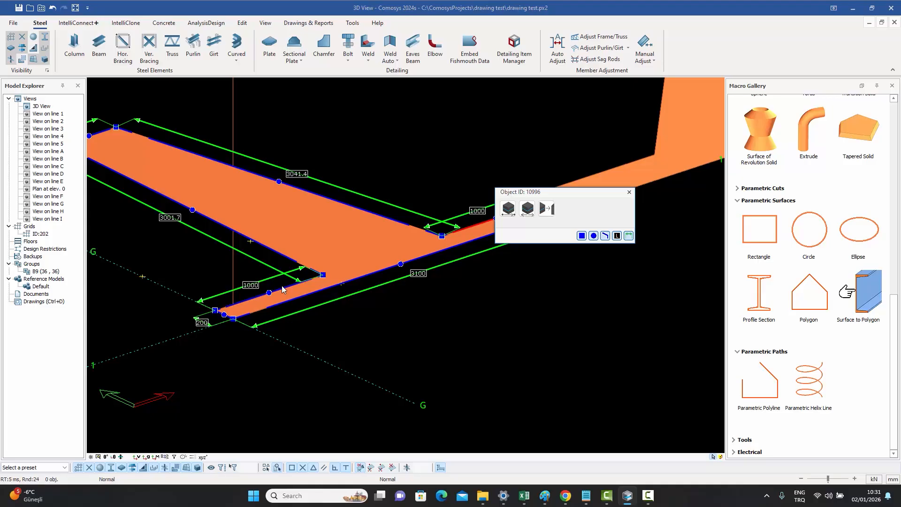
pyautogui.press('Escape')
# Thicken the base of the G-1 polygon surface by moving the upper edges of both toes outward three times by 50 mm
pyautogui.click(392, 250)
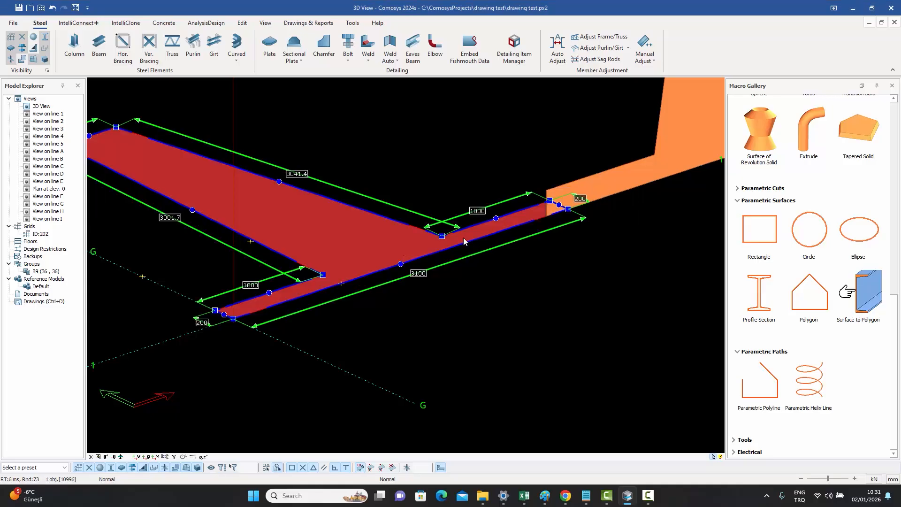
pyautogui.click(473, 226)
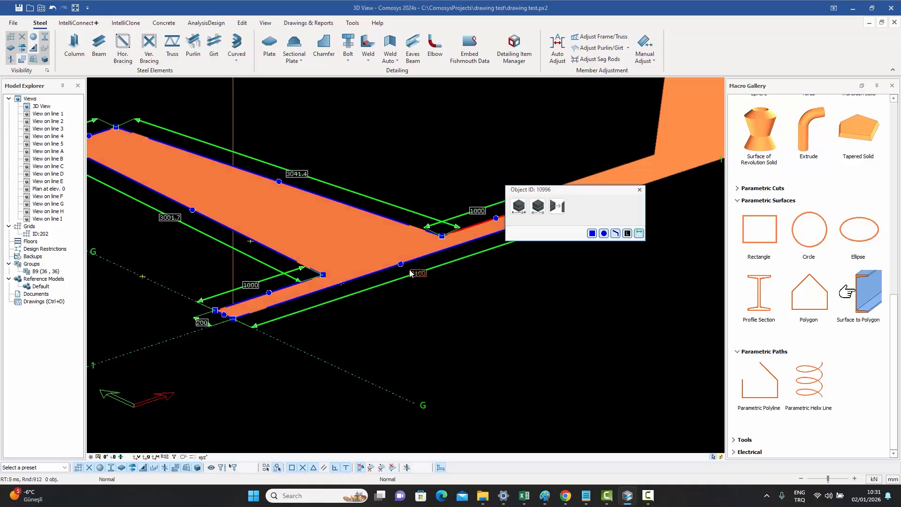
pyautogui.click(288, 285)
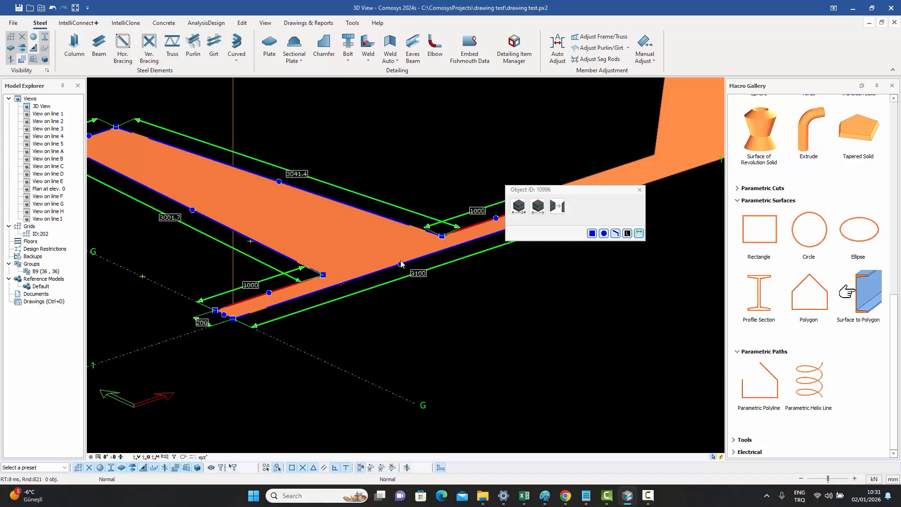
pyautogui.click(541, 208)
pyautogui.click(550, 223)
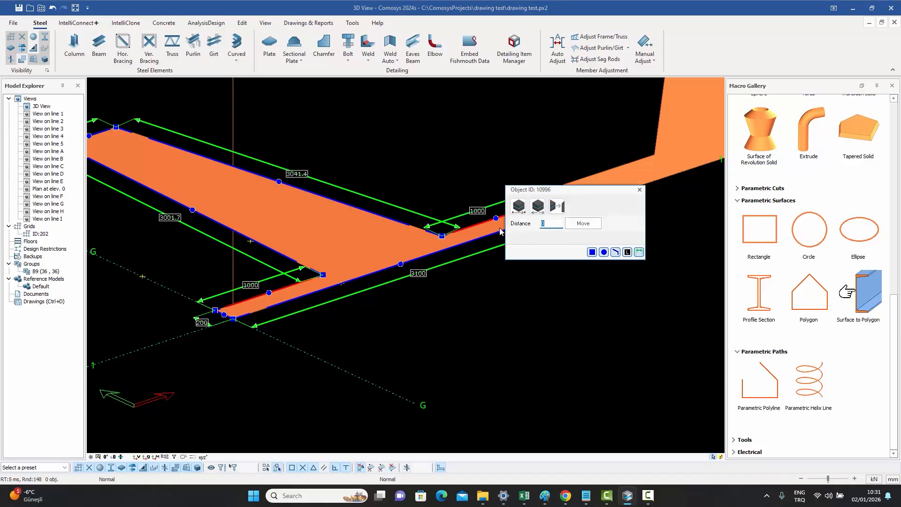
pyautogui.click(582, 224)
pyautogui.click(583, 225)
pyautogui.click(583, 225)
pyautogui.click(639, 190)
pyautogui.click(476, 136)
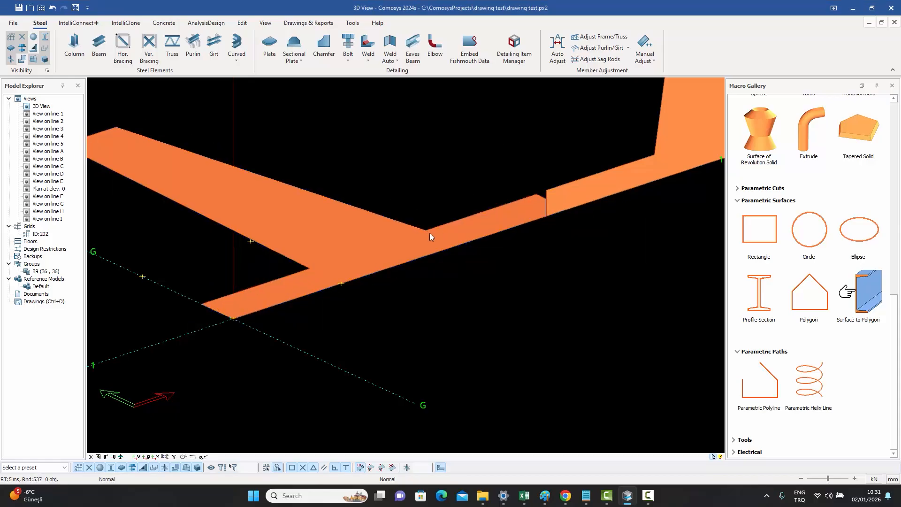
# Examine the edited retaining wall polygon at G-1 and its edge dimensions beside the neighbouring vertical section
pyautogui.scroll(-4, 456, 217)
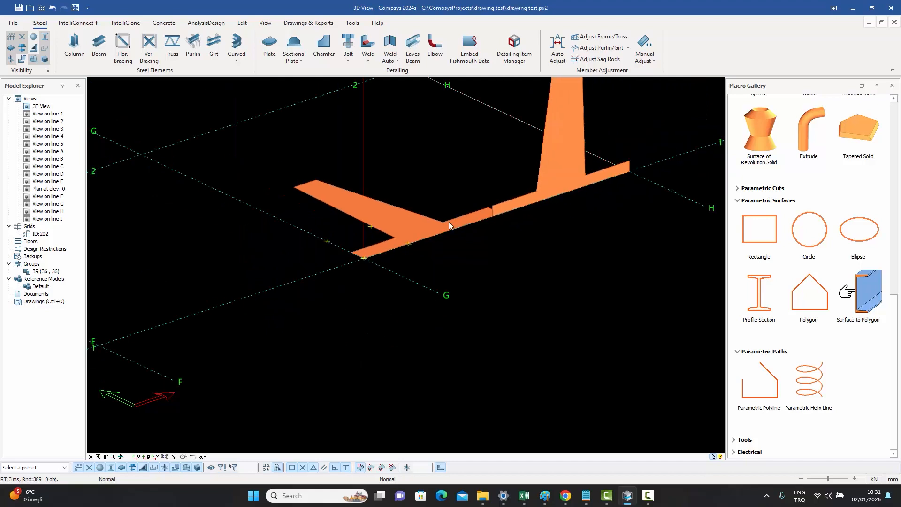
pyautogui.click(421, 226)
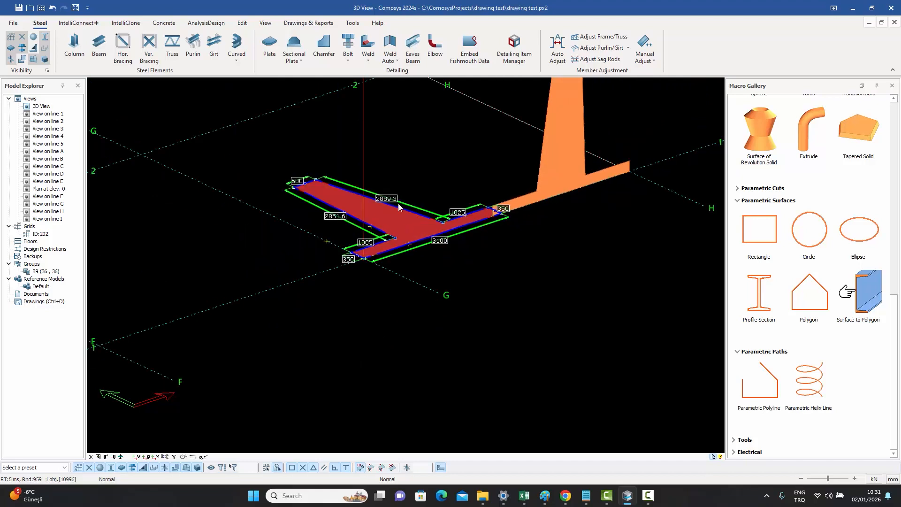
pyautogui.scroll(-4, 398, 204)
pyautogui.click(416, 179)
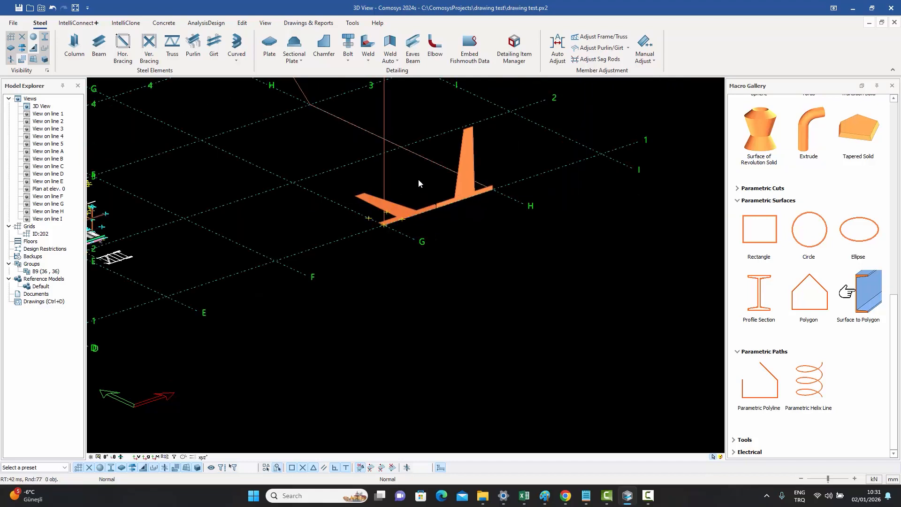
pyautogui.scroll(4, 418, 179)
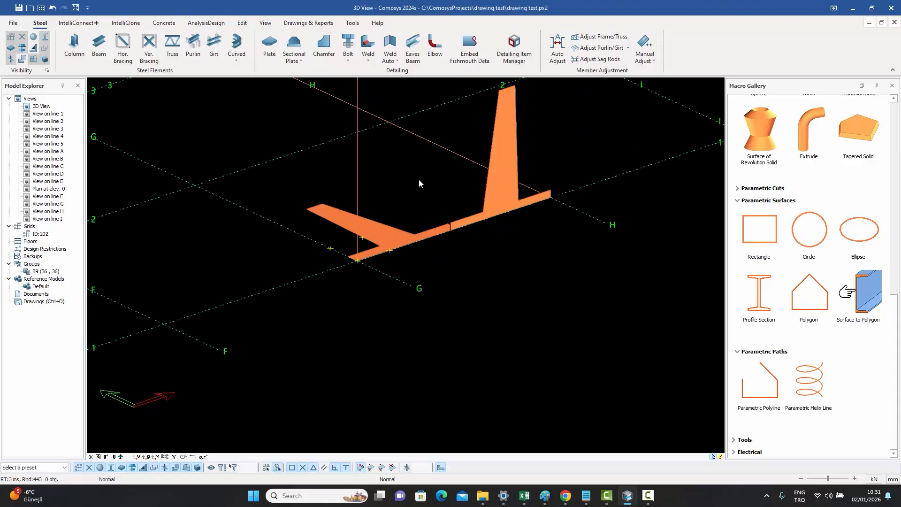
pyautogui.moveTo(419, 183); pyautogui.dragTo(385, 196, button='middle')
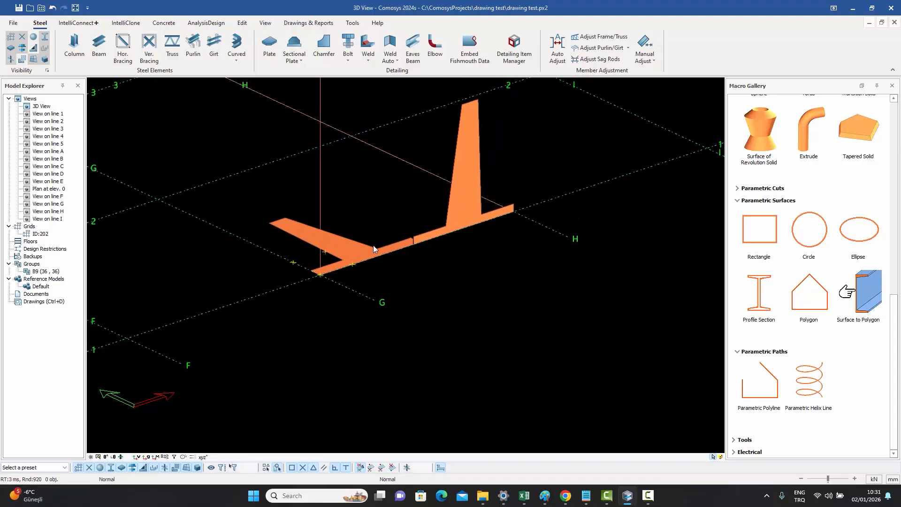
pyautogui.scroll(2, 356, 255)
# Load the "Simple Retaining wall with hole" point preset into the polygon surface at G-1
pyautogui.click(359, 253)
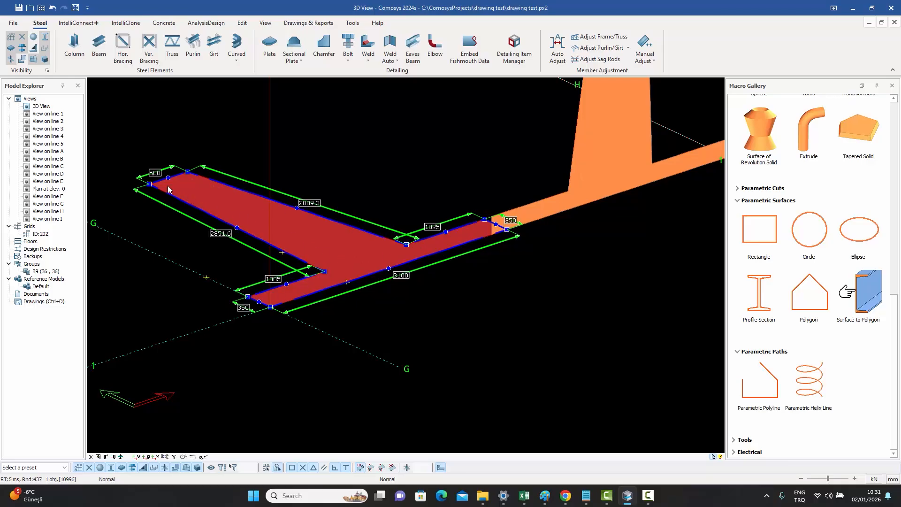
pyautogui.doubleClick(361, 252)
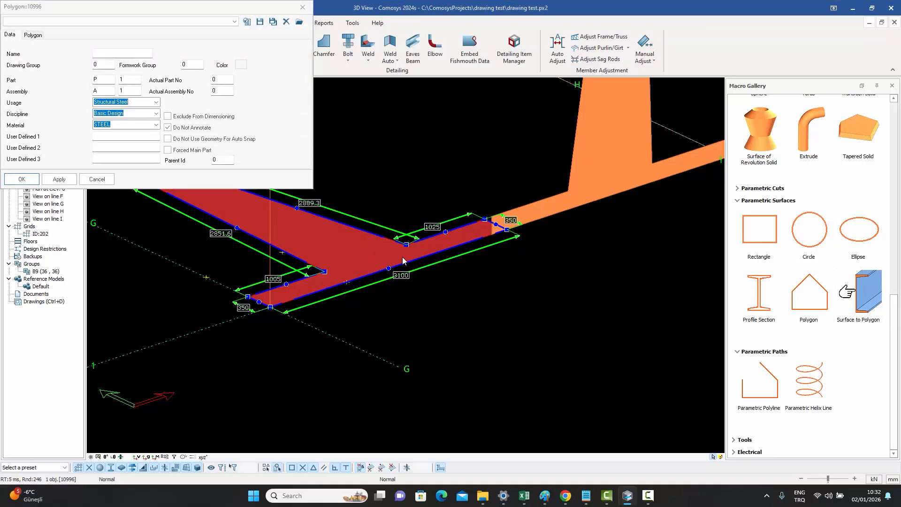
pyautogui.click(32, 35)
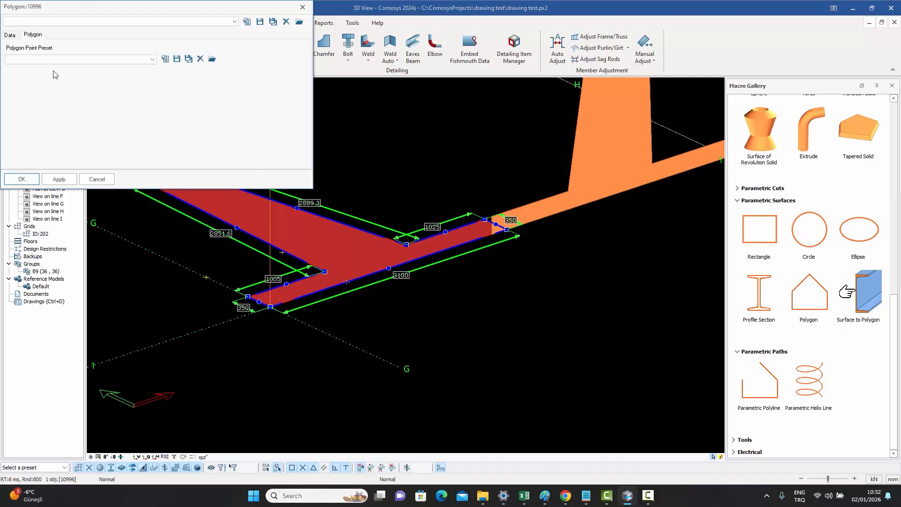
pyautogui.click(97, 65)
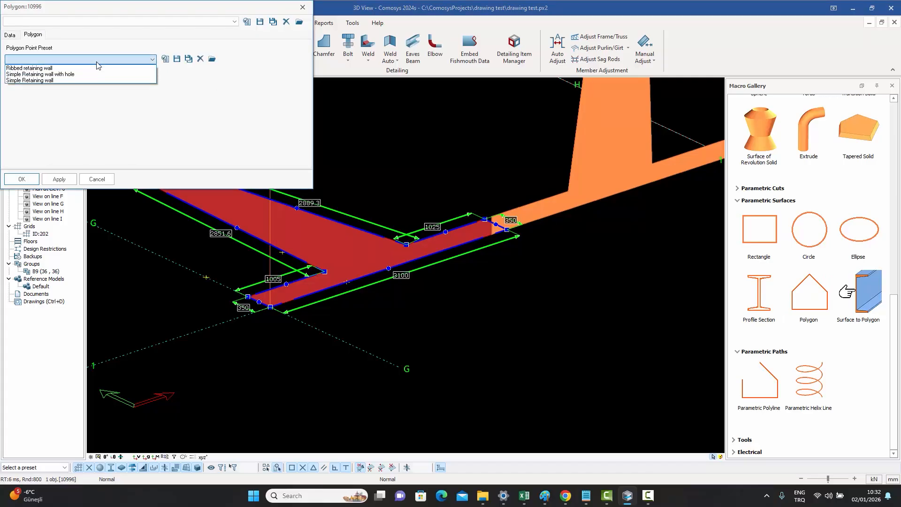
pyautogui.click(94, 74)
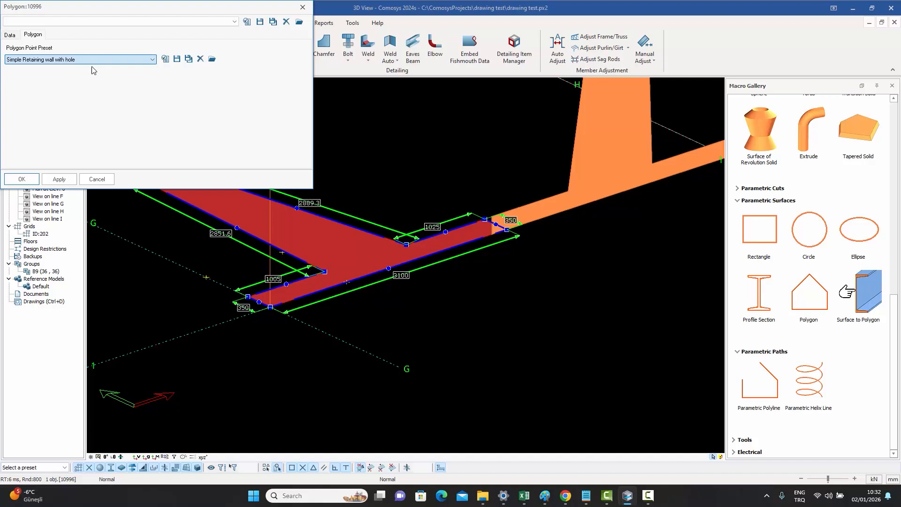
pyautogui.click(165, 60)
pyautogui.click(303, 7)
# Enlarge the square opening in the polygon surface by moving all four of its edges outward 50 mm
pyautogui.scroll(4, 287, 230)
pyautogui.click(287, 227)
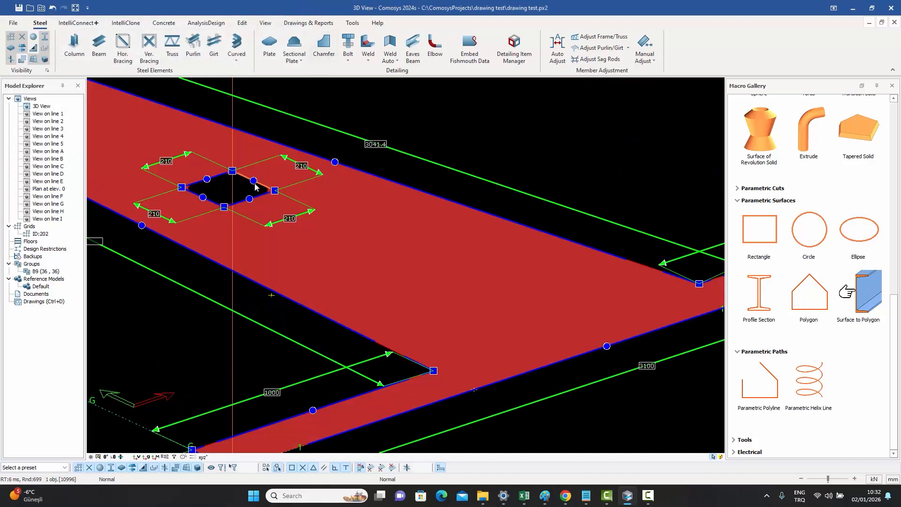
pyautogui.click(221, 176)
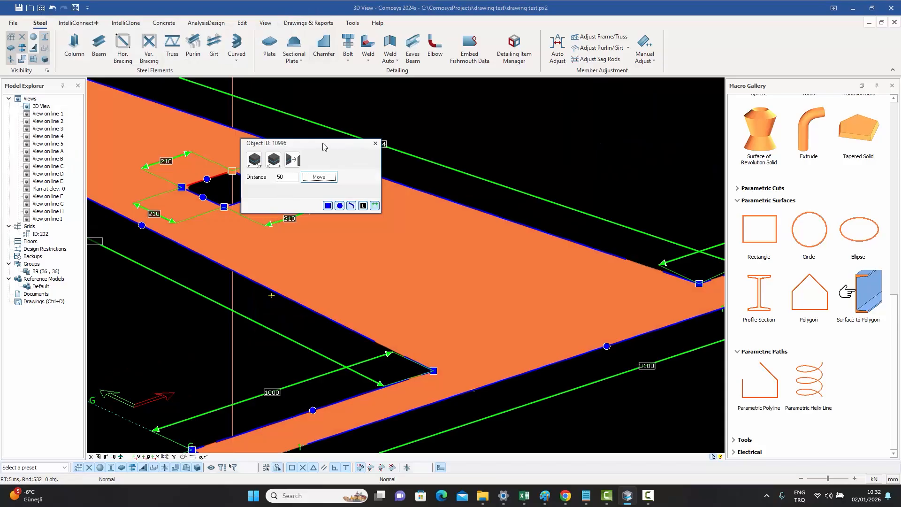
pyautogui.moveTo(322, 147); pyautogui.dragTo(446, 146)
pyautogui.keyDown('ctrl'); pyautogui.click(261, 184); pyautogui.keyUp('ctrl')
pyautogui.keyDown('ctrl'); pyautogui.click(260, 196); pyautogui.keyUp('ctrl')
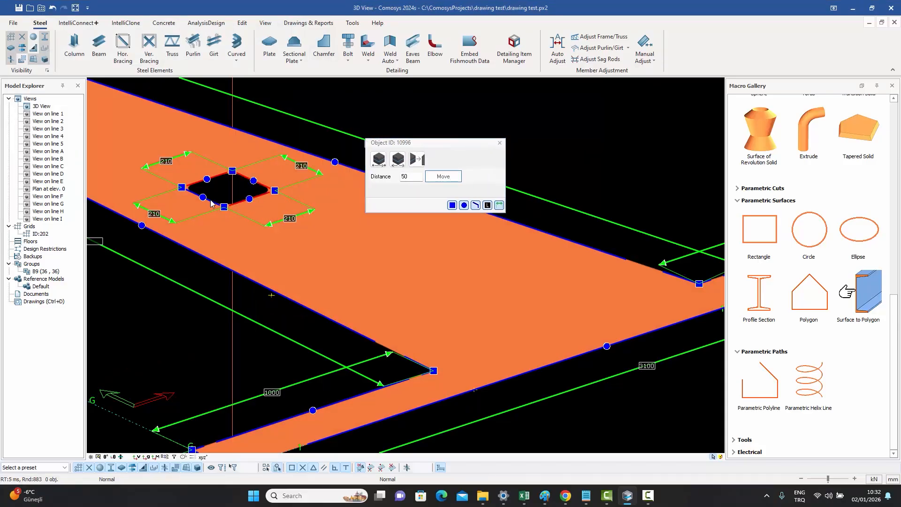
pyautogui.keyDown('ctrl'); pyautogui.click(211, 201); pyautogui.keyUp('ctrl')
pyautogui.click(440, 179)
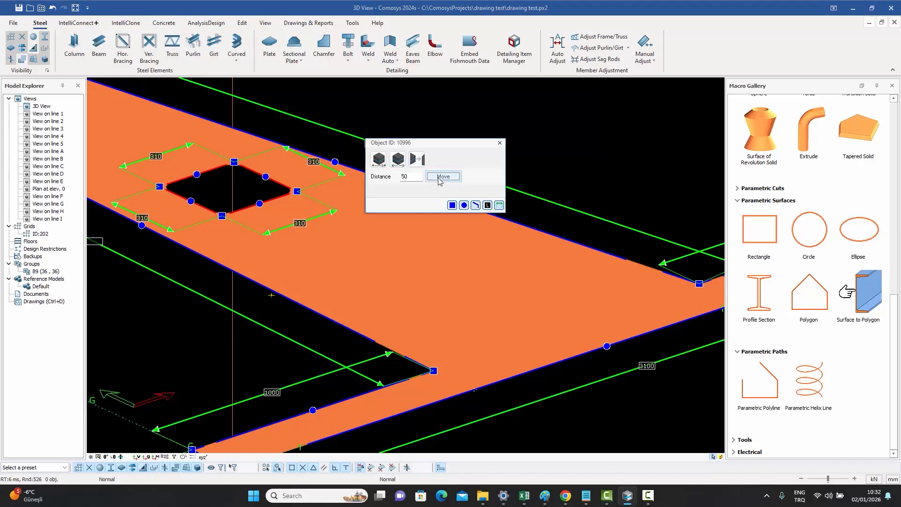
pyautogui.click(499, 143)
# Shorten the wall stem of the polygon surface by repeatedly moving its 500 mm end edge by a distance of -50 mm
pyautogui.scroll(-5, 485, 133)
pyautogui.click(306, 108)
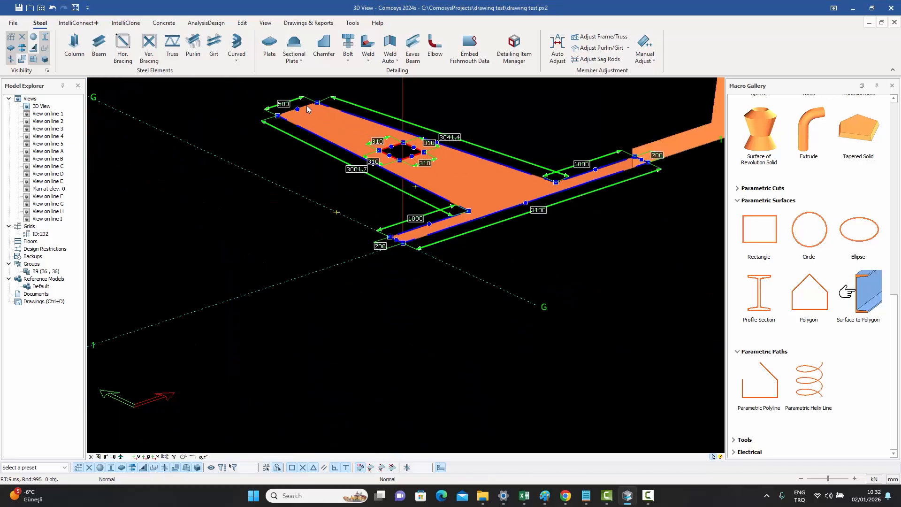
pyautogui.moveTo(375, 107); pyautogui.dragTo(260, 112)
pyautogui.write('-50')
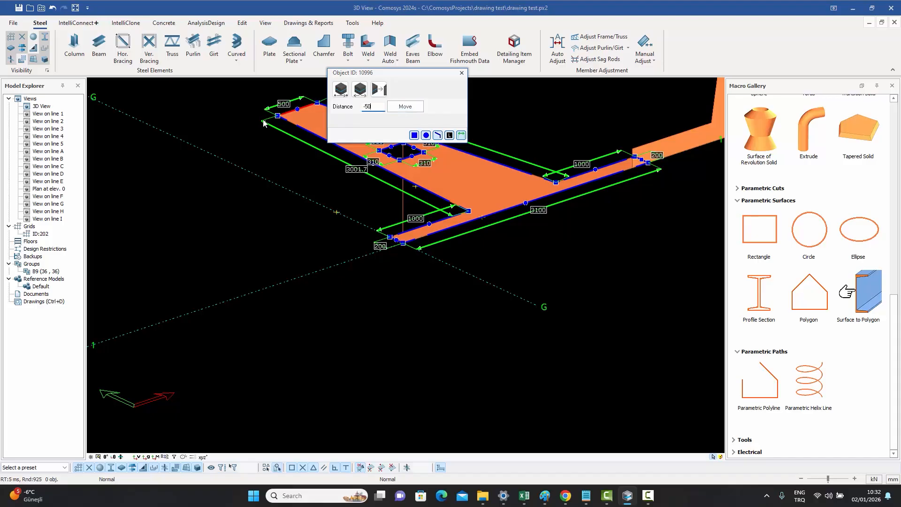
pyautogui.click(410, 107)
pyautogui.click(410, 106)
pyautogui.click(462, 73)
pyautogui.click(492, 108)
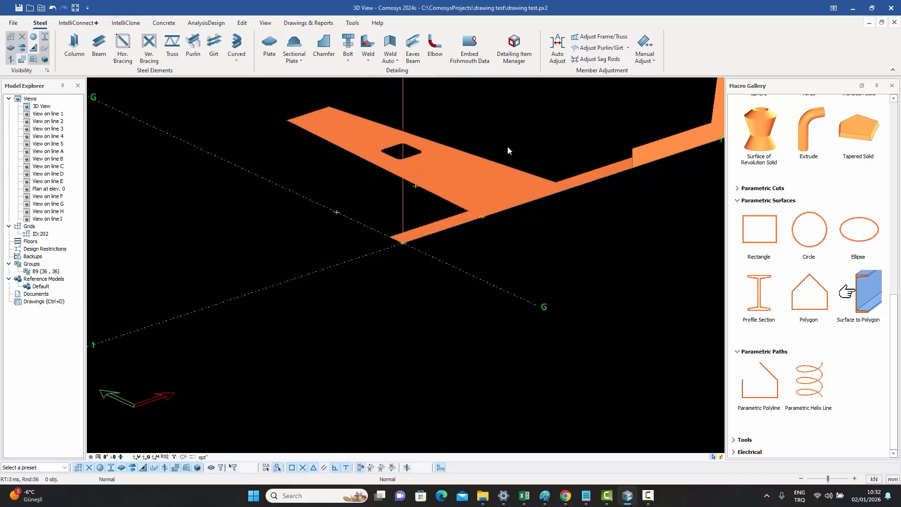
pyautogui.moveTo(508, 145); pyautogui.dragTo(314, 317, button='middle')
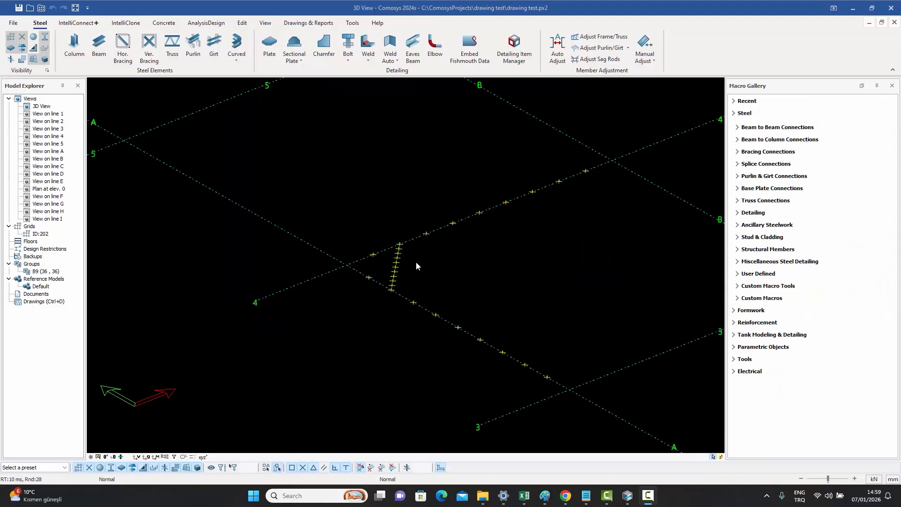
# Create a folded plate running from the point on line 4 through A-4 and the point on line A to two points on the diagonal row
pyautogui.scroll(3, 416, 261)
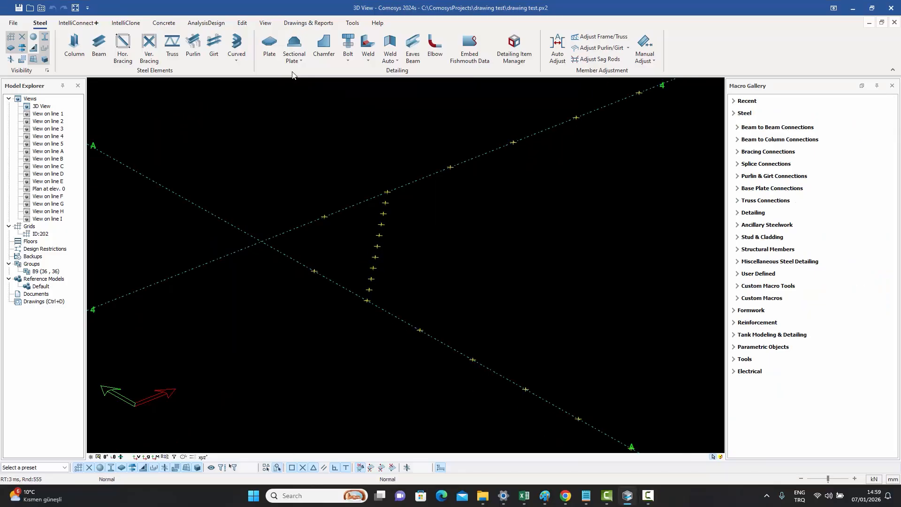
pyautogui.click(296, 58)
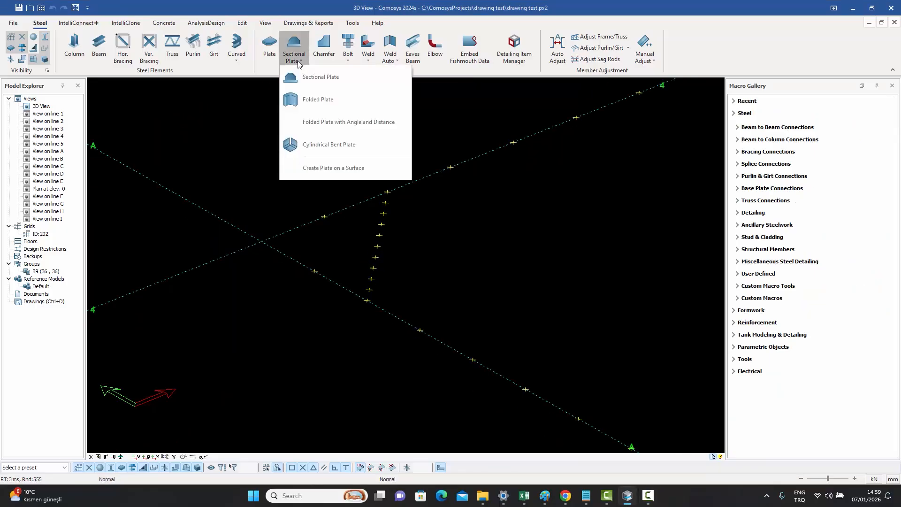
pyautogui.click(312, 99)
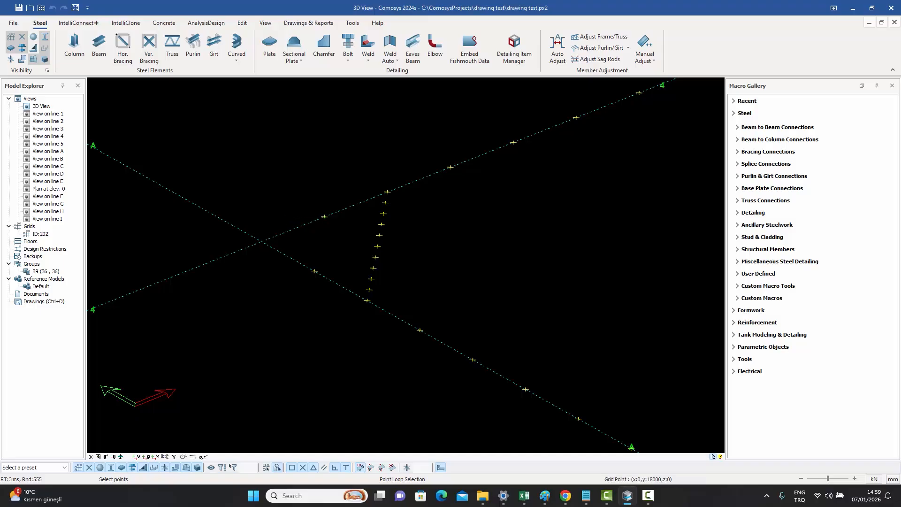
pyautogui.click(374, 268)
pyautogui.click(379, 234)
pyautogui.rightClick(449, 232)
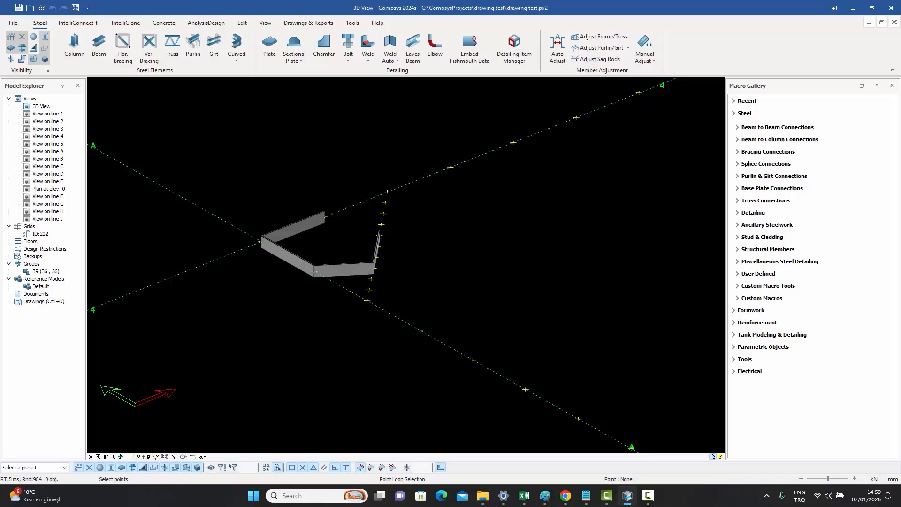
pyautogui.scroll(3, 353, 235)
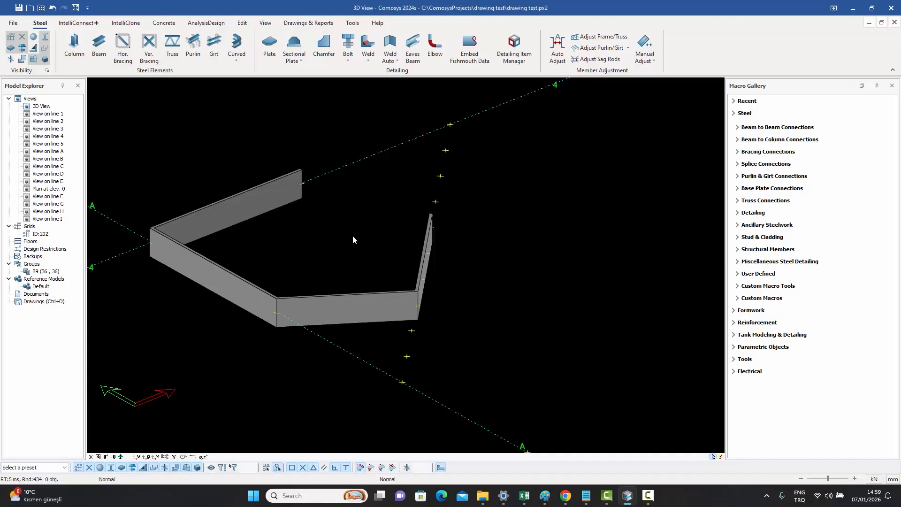
pyautogui.scroll(-5, 354, 235)
# Place a Folded Plate with Angle and Distance at the work plane origin on the beam near grid line C
pyautogui.moveTo(477, 229); pyautogui.dragTo(356, 272, button='middle')
pyautogui.scroll(2, 412, 252)
pyautogui.scroll(4, 483, 222)
pyautogui.moveTo(530, 244); pyautogui.dragTo(471, 248, button='middle')
pyautogui.scroll(2, 478, 246)
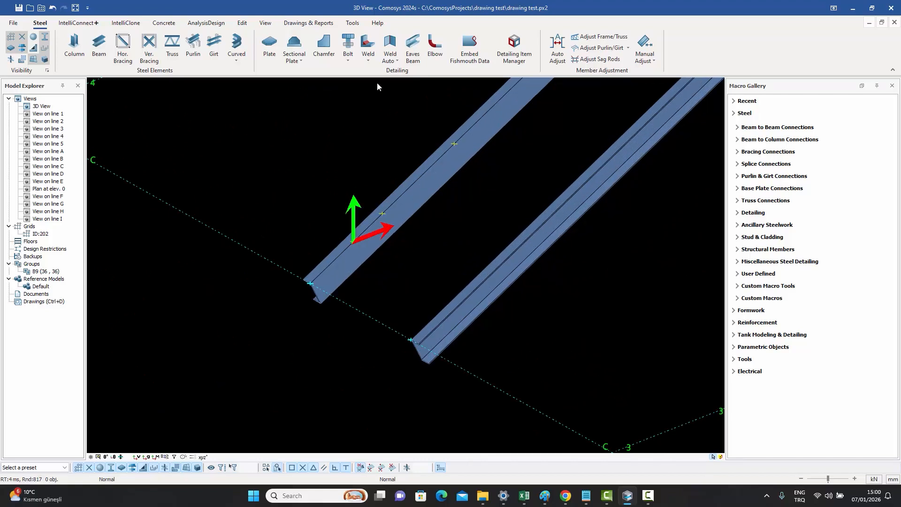
pyautogui.click(300, 61)
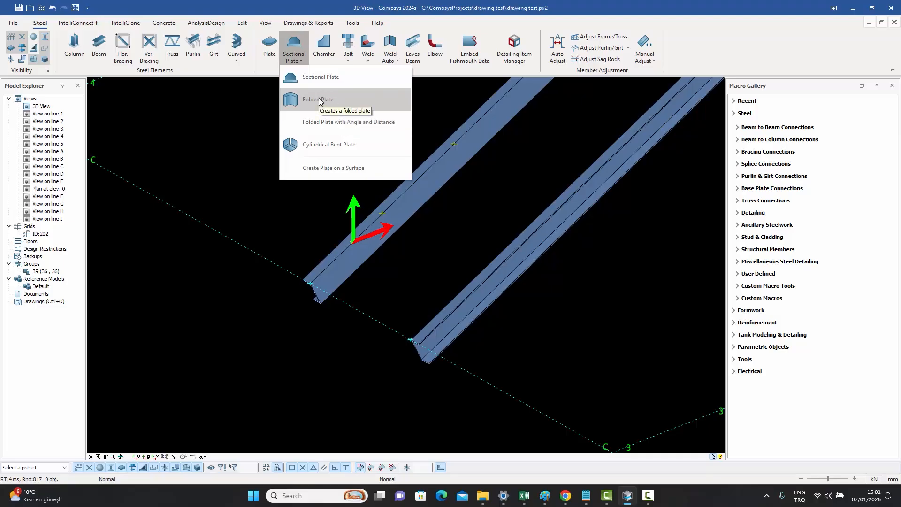
pyautogui.click(339, 125)
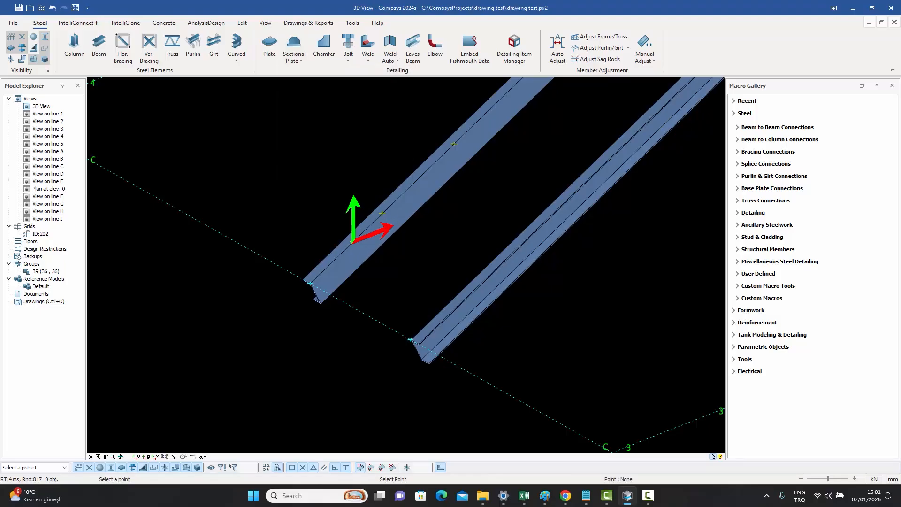
pyautogui.click(354, 242)
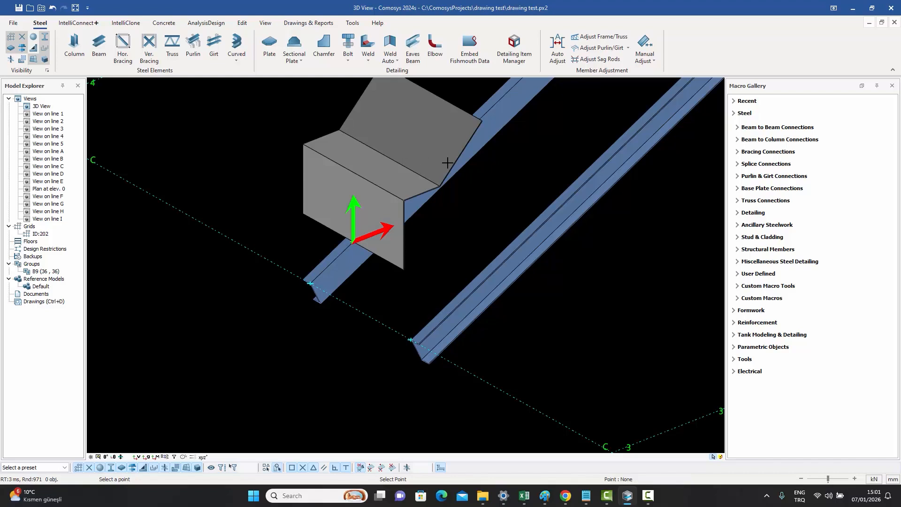
# Examine the angle and distance pairs that define the folded plate on the beam near grid line C
pyautogui.press('Escape')
pyautogui.moveTo(486, 197); pyautogui.dragTo(450, 233, button='middle')
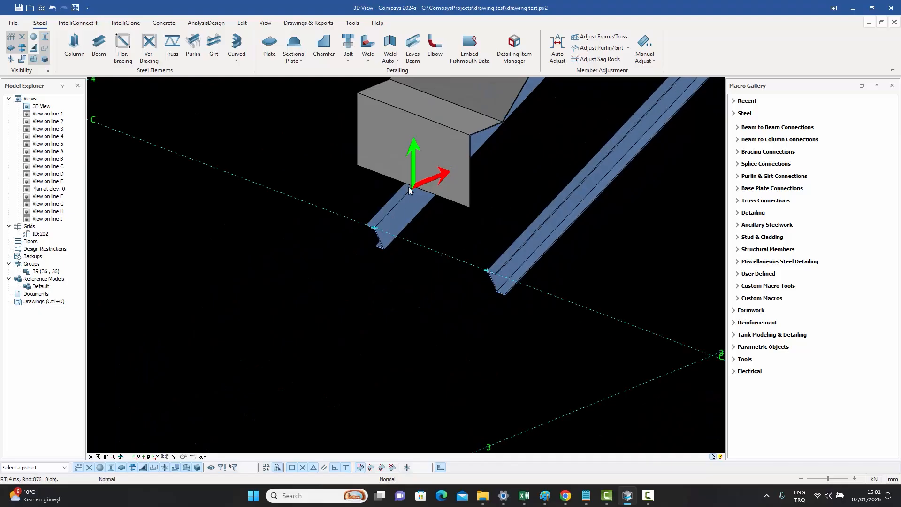
pyautogui.click(383, 227)
pyautogui.keyDown('shift'); pyautogui.moveTo(383, 227); pyautogui.dragTo(421, 273, button='middle'); pyautogui.keyUp('shift')
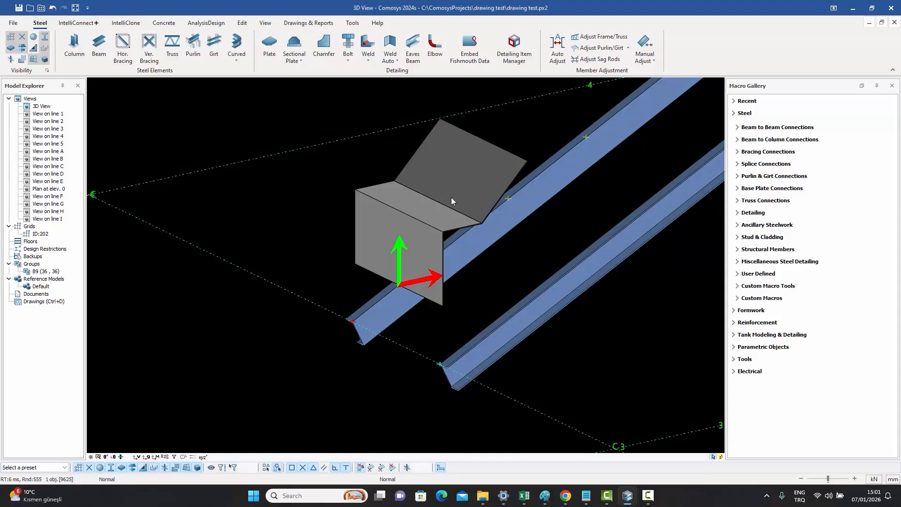
pyautogui.moveTo(450, 196); pyautogui.dragTo(383, 185, button='middle')
pyautogui.doubleClick(386, 181)
pyautogui.moveTo(153, 7); pyautogui.dragTo(681, 85)
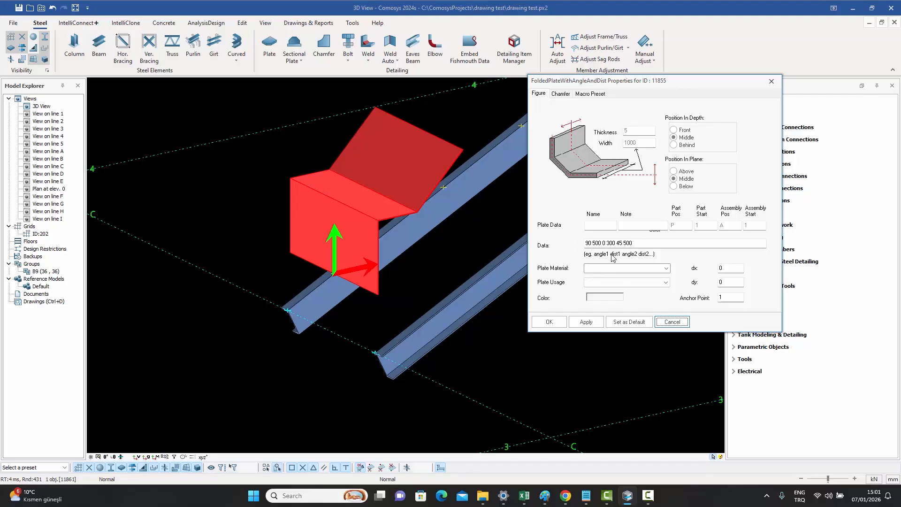
pyautogui.click(588, 243)
pyautogui.doubleClick(589, 243)
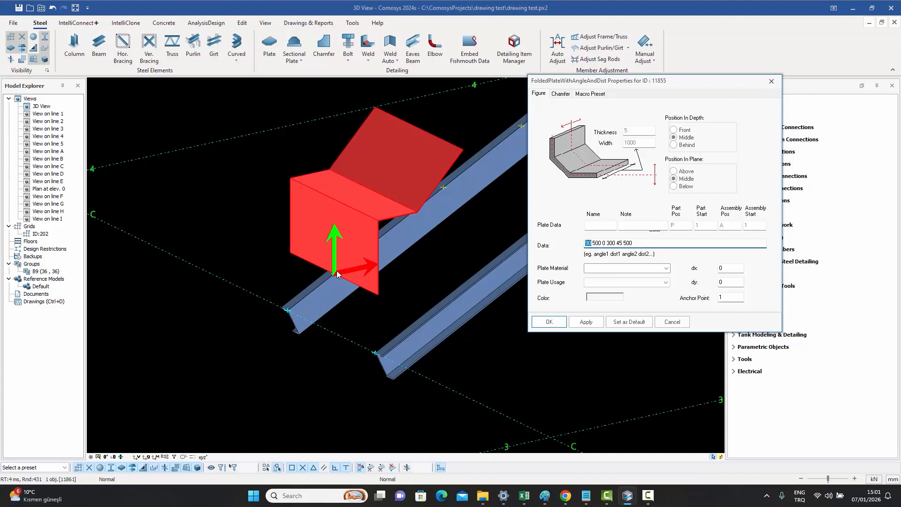
pyautogui.moveTo(593, 244); pyautogui.dragTo(603, 243)
pyautogui.doubleClick(603, 243)
pyautogui.moveTo(616, 244); pyautogui.dragTo(622, 244)
pyautogui.doubleClick(627, 243)
# Extend the folded plate with one more segment at angle 0 and distance 250, and apply it
pyautogui.click(645, 242)
pyautogui.write('0 250')
pyautogui.click(587, 322)
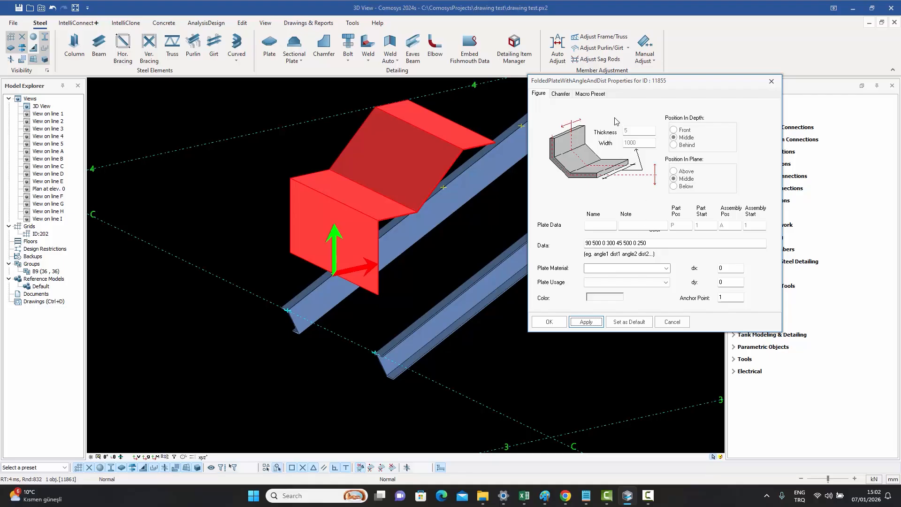
# Load the Type 1 macro preset into the folded plate and apply it
pyautogui.click(596, 94)
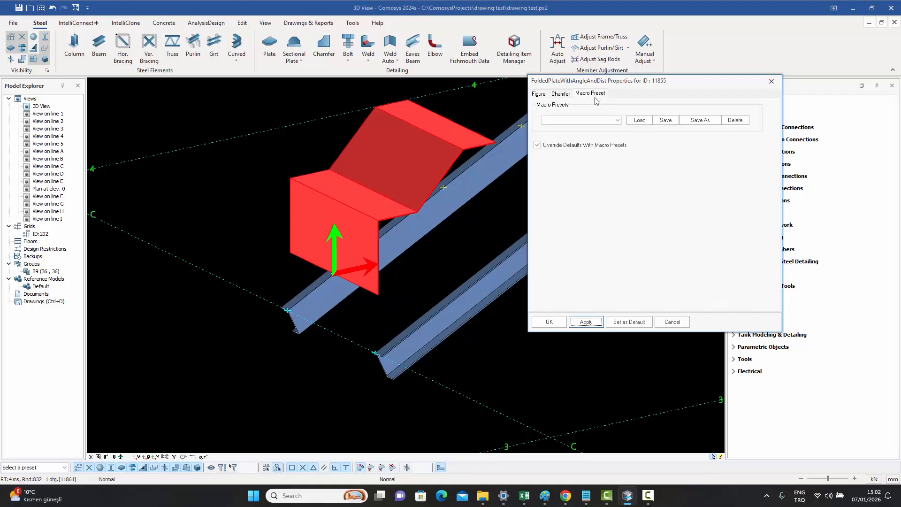
pyautogui.click(590, 123)
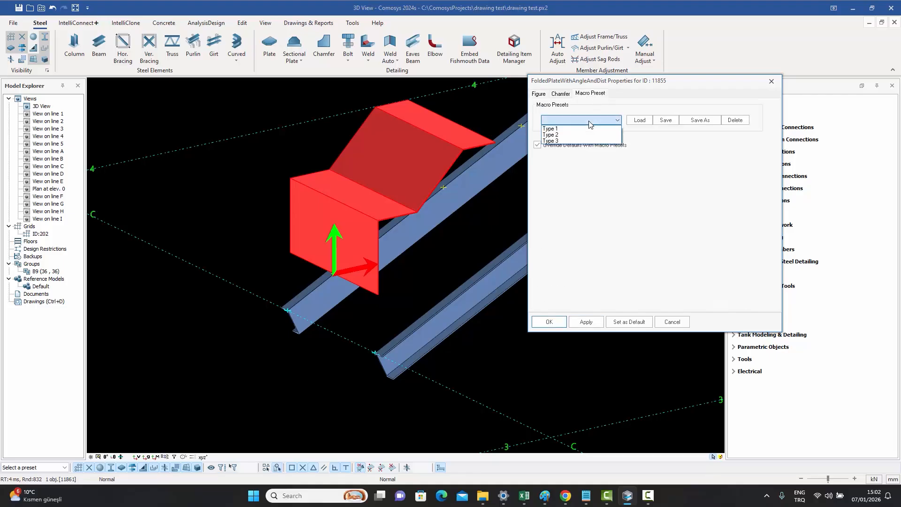
pyautogui.click(591, 123)
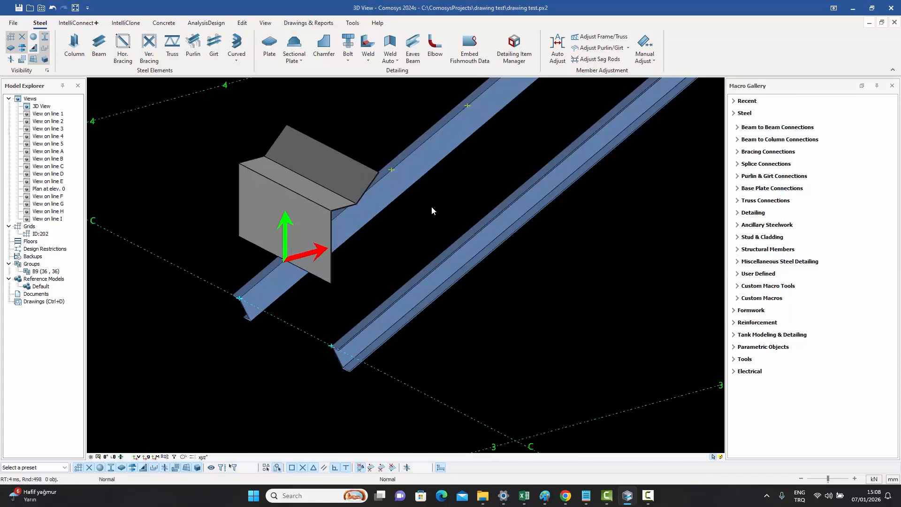
pyautogui.doubleClick(280, 194)
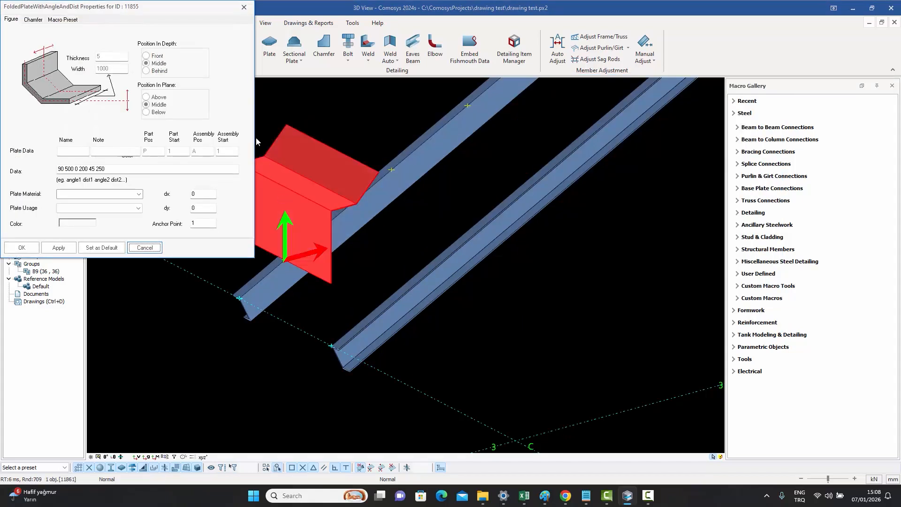
pyautogui.moveTo(143, 7); pyautogui.dragTo(629, 72)
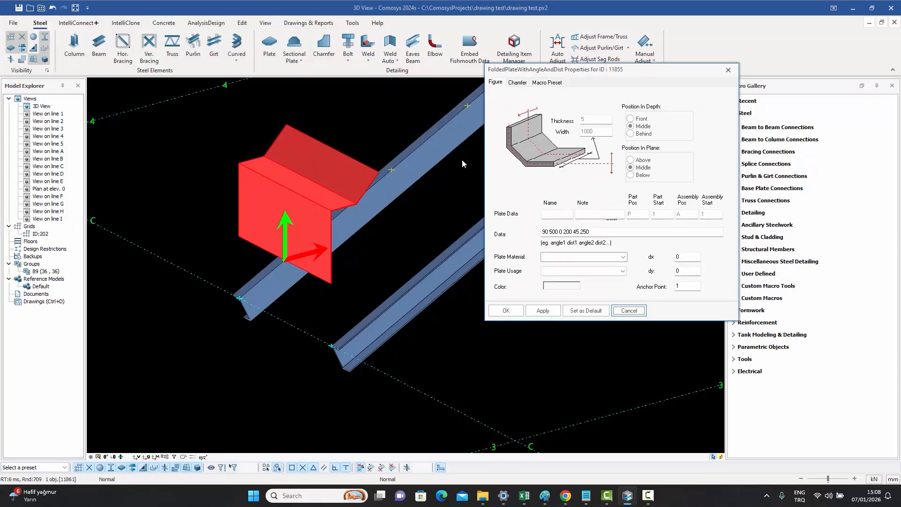
pyautogui.click(549, 84)
pyautogui.click(546, 109)
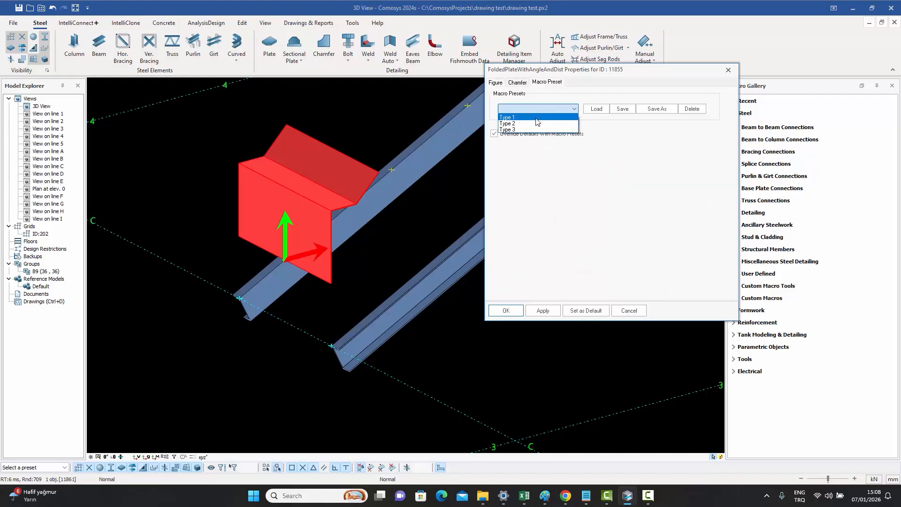
pyautogui.click(537, 118)
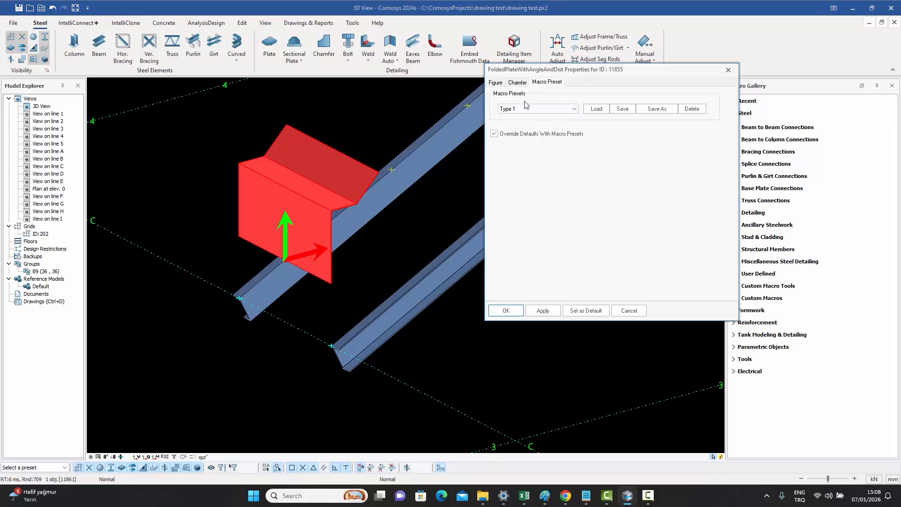
pyautogui.click(597, 109)
pyautogui.click(545, 312)
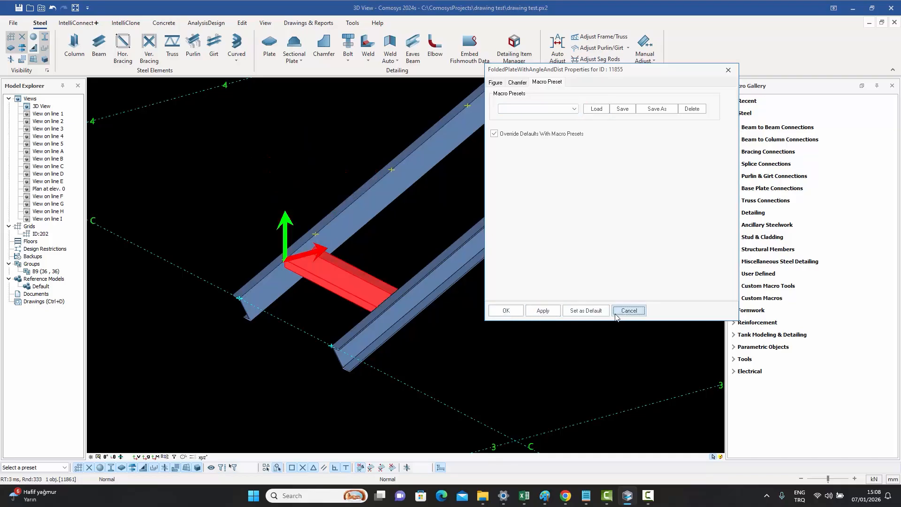
pyautogui.click(629, 310)
# Set the folded plate's anchor point to 1 and apply it, and return it to 2
pyautogui.scroll(6, 322, 263)
pyautogui.moveTo(297, 123); pyautogui.dragTo(311, 188, button='middle')
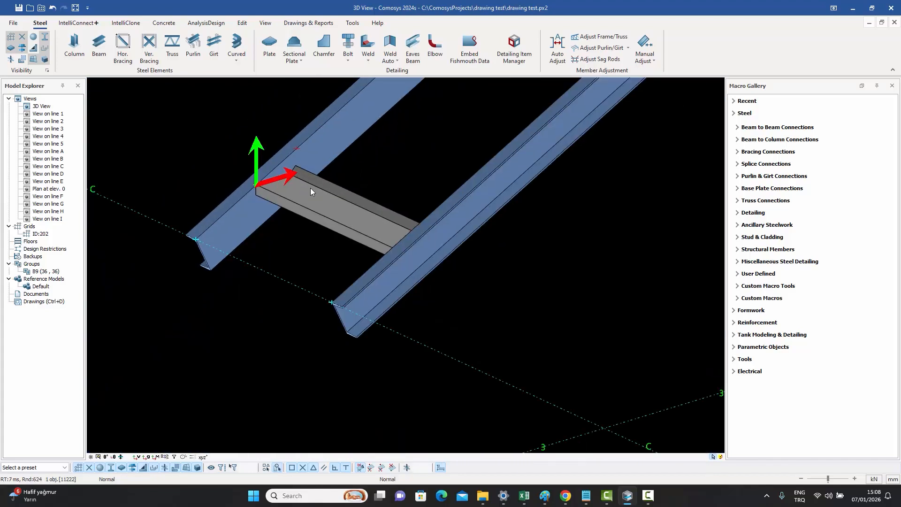
pyautogui.scroll(5, 308, 204)
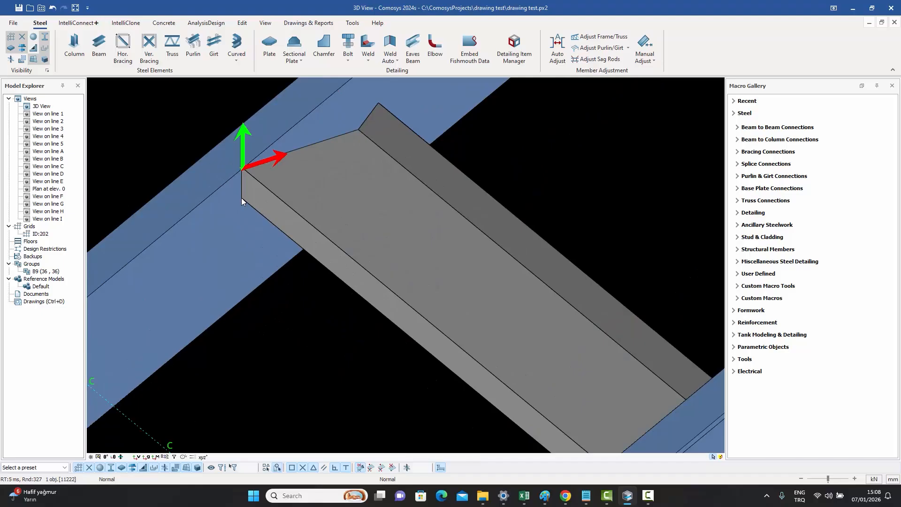
pyautogui.doubleClick(262, 196)
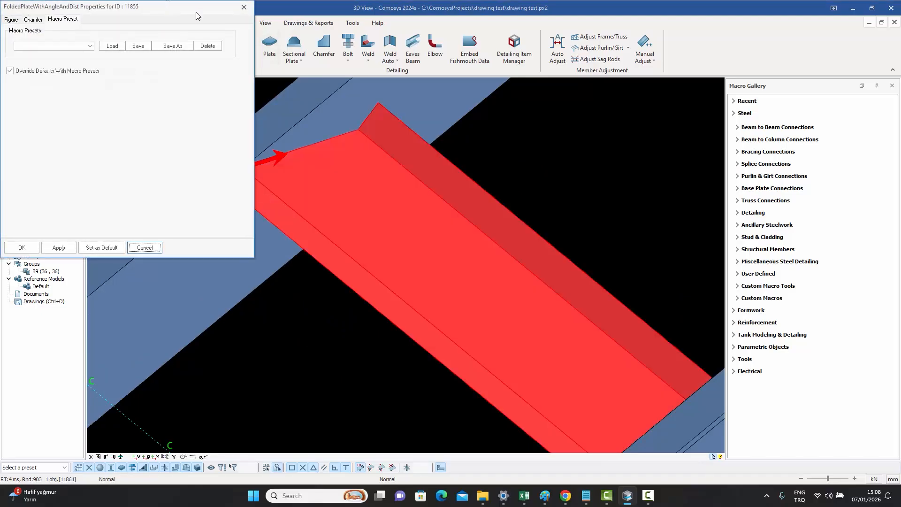
pyautogui.click(597, 71)
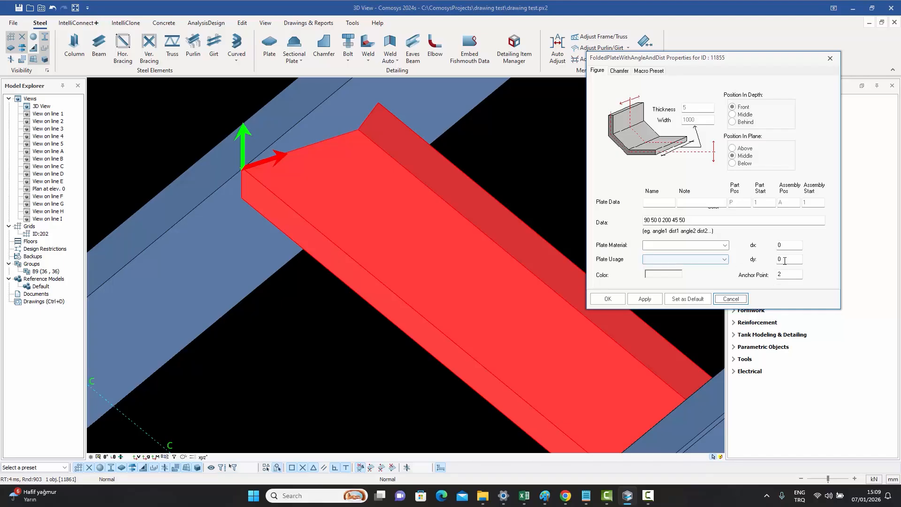
pyautogui.doubleClick(777, 277)
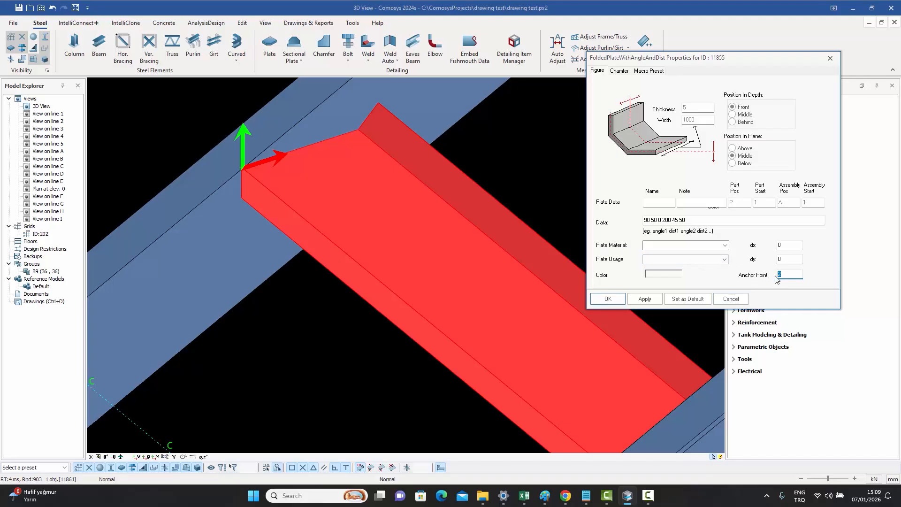
pyautogui.write('1')
pyautogui.click(645, 300)
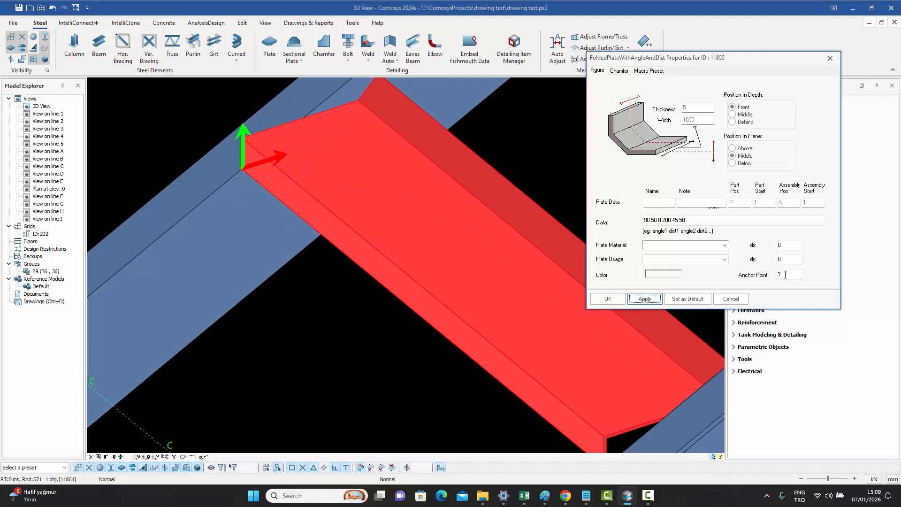
pyautogui.doubleClick(782, 275)
pyautogui.write('2')
pyautogui.click(645, 299)
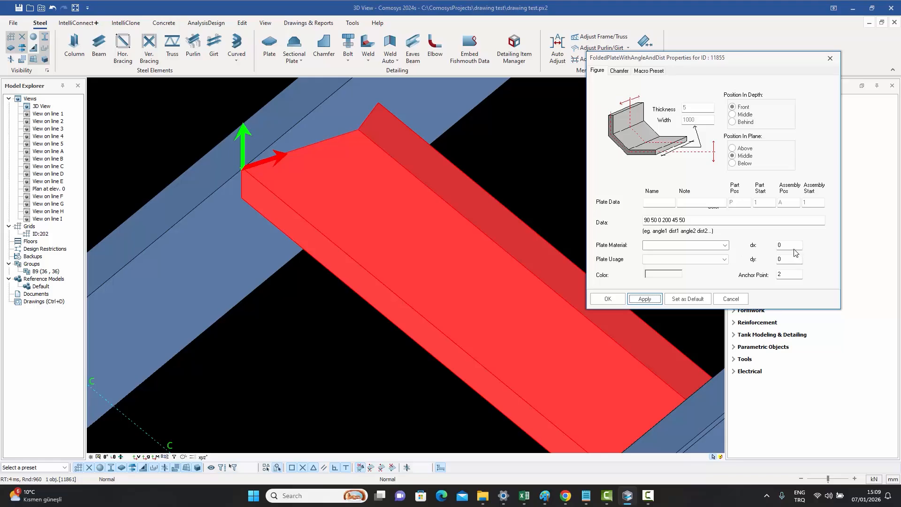
# Shift the folded plate off its anchor point with a dx of -30
pyautogui.click(763, 246)
pyautogui.click(651, 300)
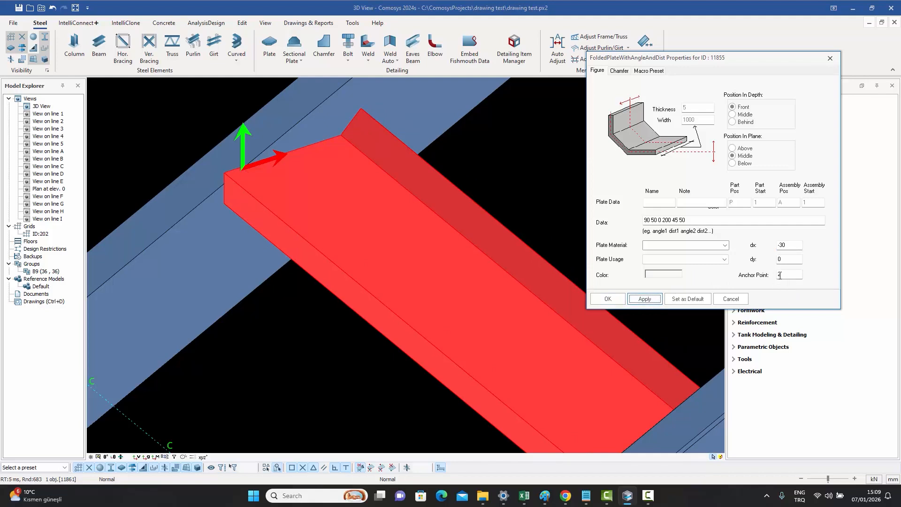
pyautogui.scroll(-5, 374, 231)
pyautogui.moveTo(345, 272); pyautogui.dragTo(315, 247, button='middle')
pyautogui.click(450, 235)
pyautogui.scroll(7, 439, 275)
pyautogui.scroll(-3, 435, 263)
pyautogui.scroll(-3, 435, 263)
# Apply the Type 2 macro preset to the folded plate between the two beams
pyautogui.click(297, 242)
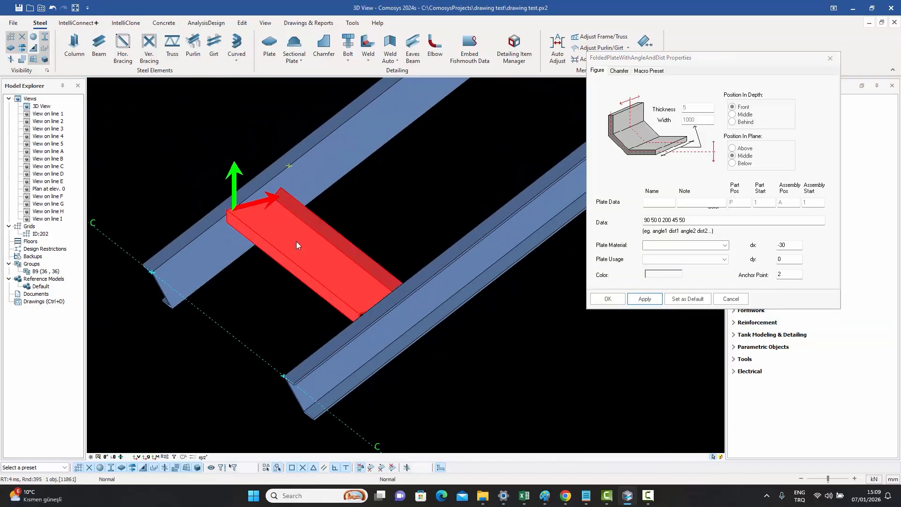
pyautogui.click(651, 71)
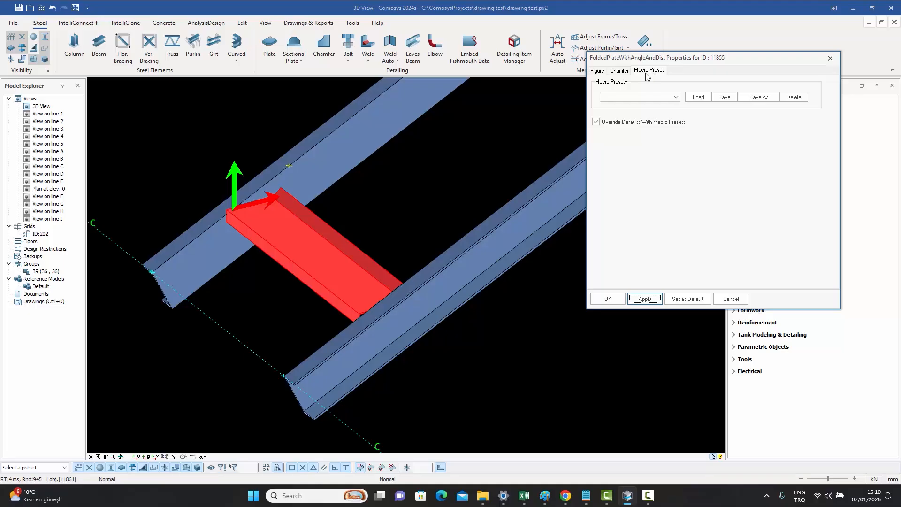
pyautogui.click(641, 99)
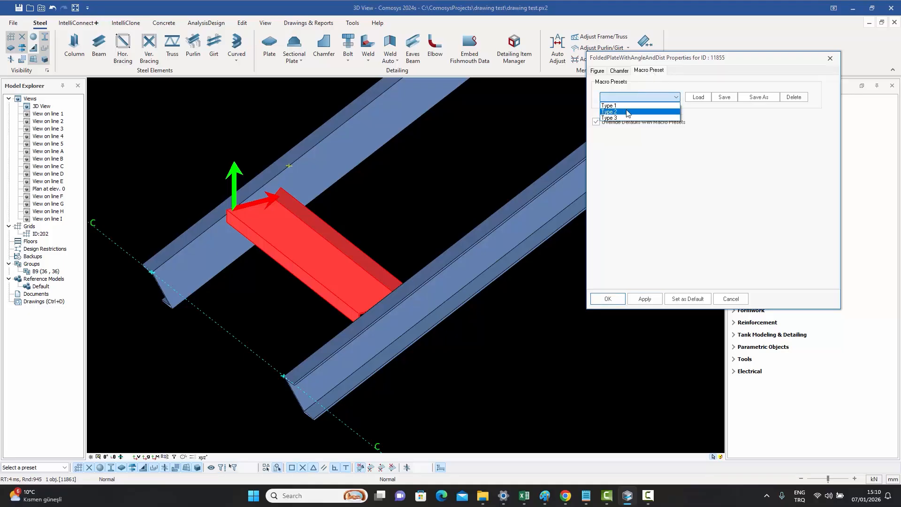
pyautogui.click(634, 113)
pyautogui.click(699, 99)
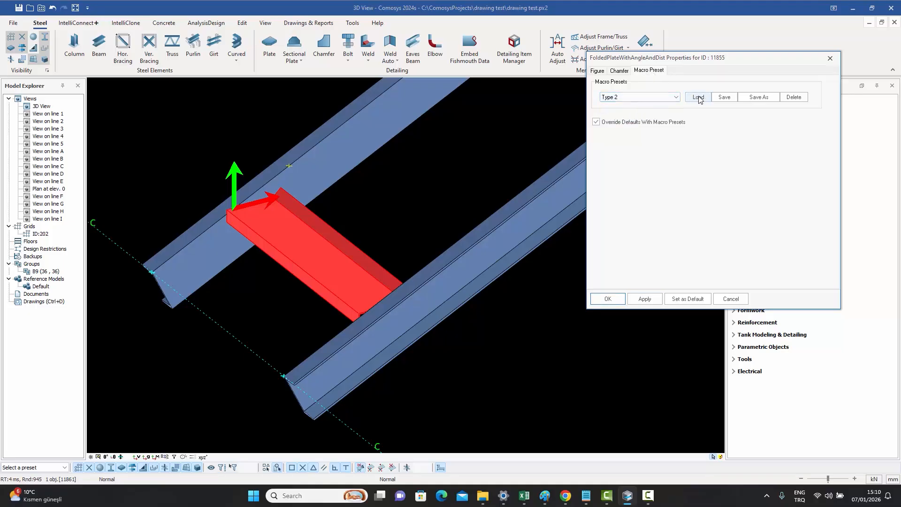
pyautogui.click(645, 299)
pyautogui.click(350, 241)
pyautogui.moveTo(350, 241); pyautogui.dragTo(405, 217, button='middle')
pyautogui.moveTo(416, 277); pyautogui.dragTo(181, 215, button='middle')
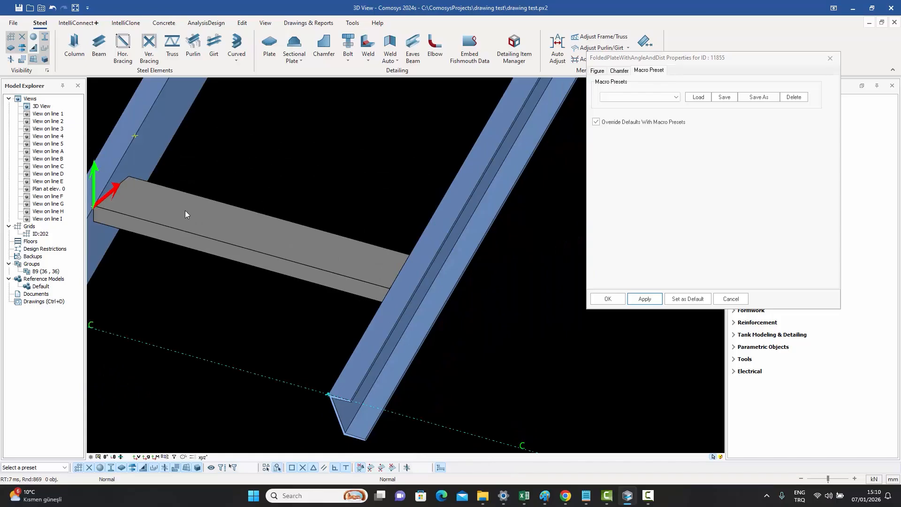
pyautogui.scroll(-3, 276, 205)
pyautogui.moveTo(277, 206); pyautogui.dragTo(268, 214, button='middle')
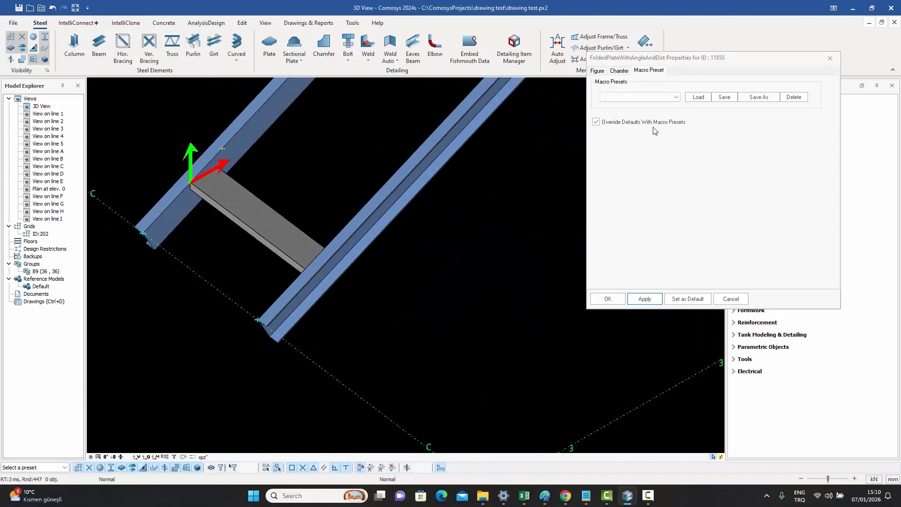
# Replace the folded plate's shape with the Type 3 macro preset and inspect it from the underside
pyautogui.click(257, 224)
pyautogui.click(654, 98)
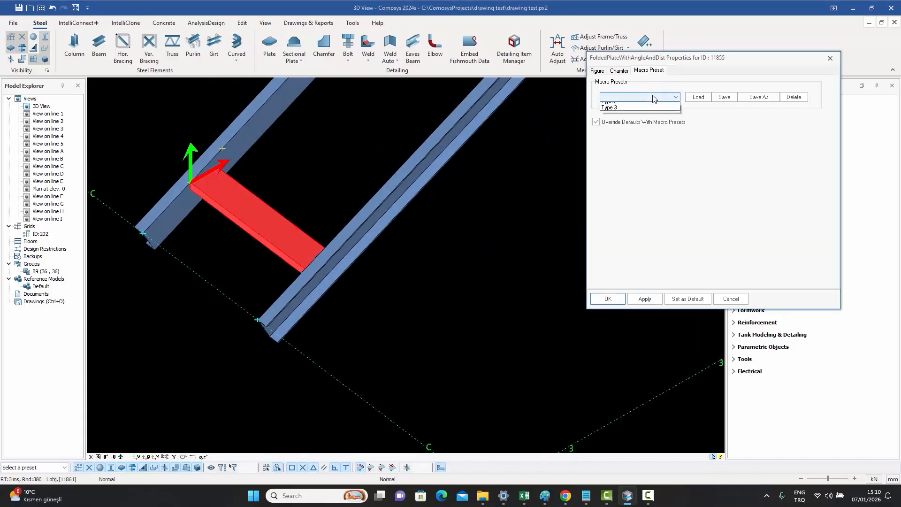
pyautogui.click(648, 108)
pyautogui.click(698, 97)
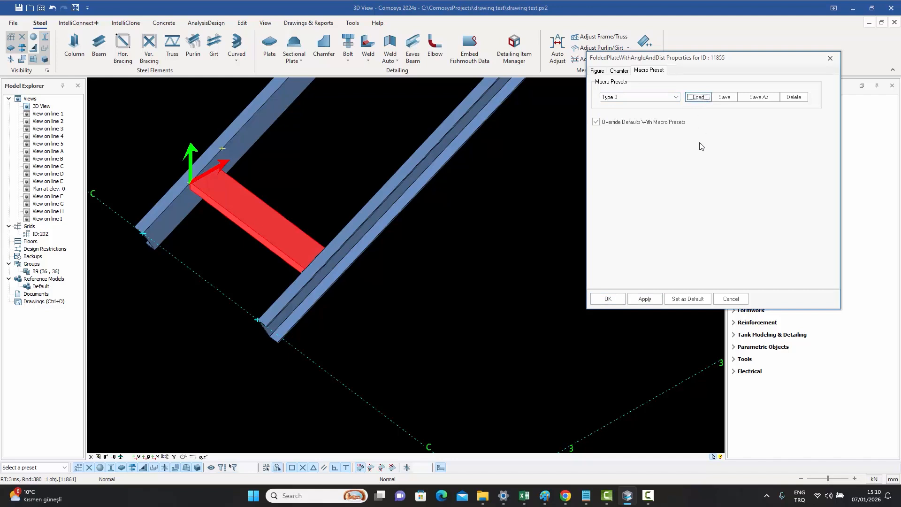
pyautogui.click(645, 299)
pyautogui.click(283, 195)
pyautogui.moveTo(283, 195); pyautogui.dragTo(314, 146, button='middle')
pyautogui.moveTo(358, 220); pyautogui.dragTo(535, 197, button='middle')
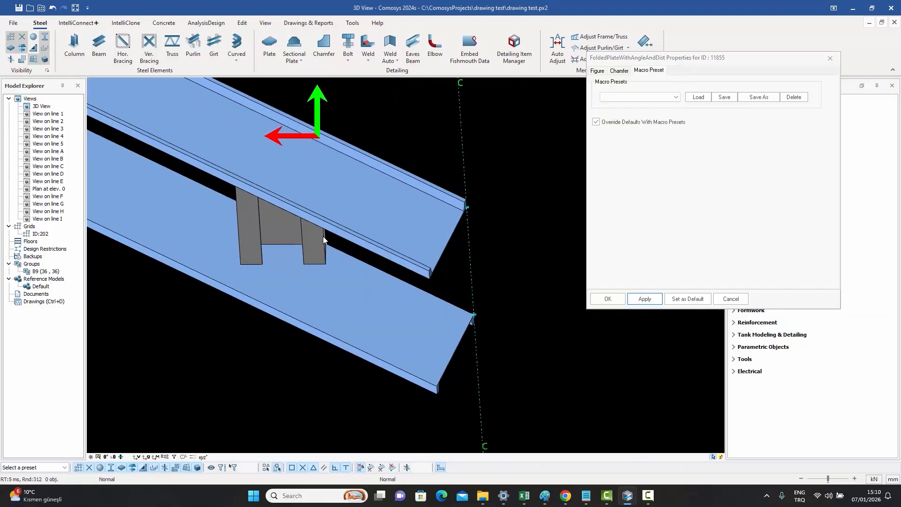
pyautogui.scroll(-4, 312, 251)
pyautogui.moveTo(311, 251); pyautogui.dragTo(254, 263, button='middle')
pyautogui.moveTo(285, 213); pyautogui.dragTo(222, 213, button='middle')
# Set the folded plate's usage to Chequered Plate and its colour to yellow, and apply the changes
pyautogui.click(218, 215)
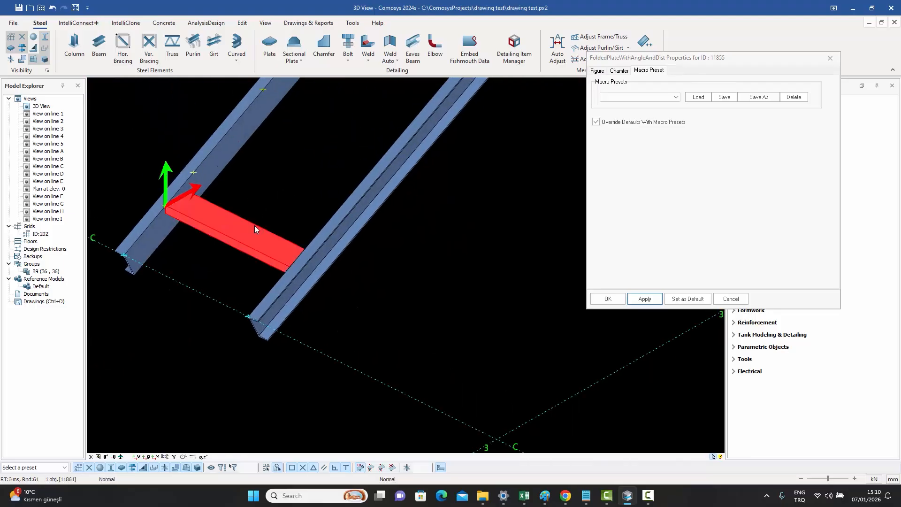
pyautogui.click(598, 71)
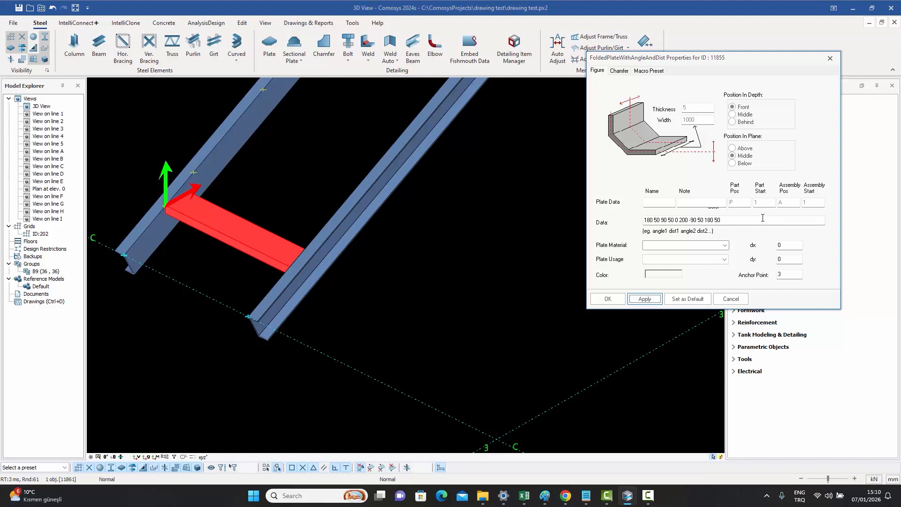
pyautogui.click(665, 261)
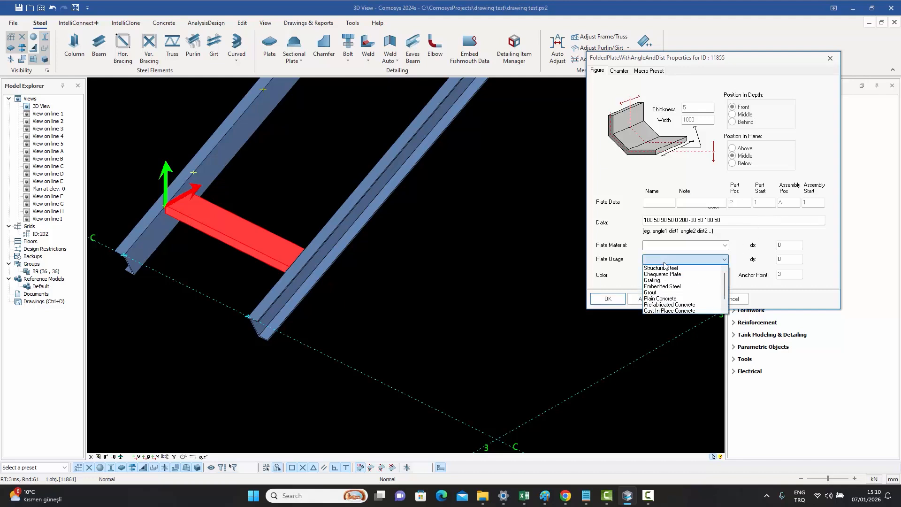
pyautogui.click(676, 267)
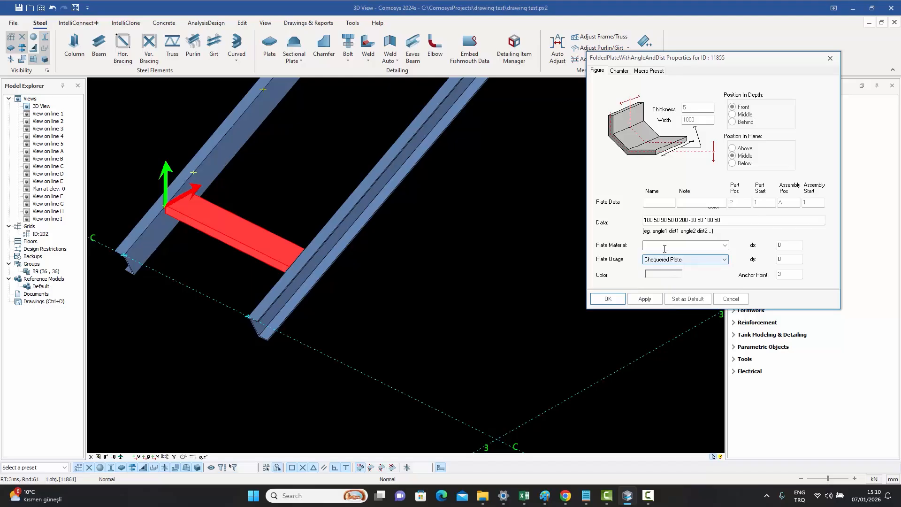
pyautogui.click(662, 276)
pyautogui.click(420, 156)
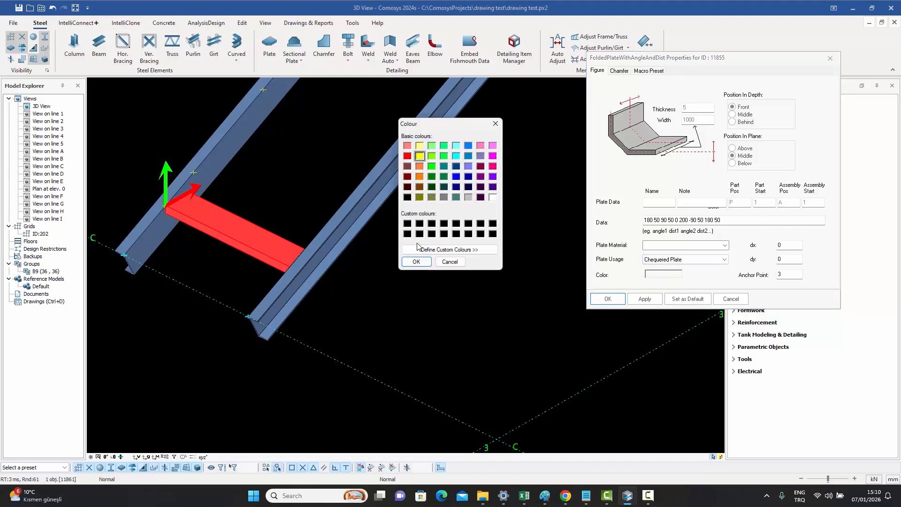
pyautogui.click(416, 261)
pyautogui.click(639, 301)
pyautogui.click(614, 300)
pyautogui.press('Escape')
pyautogui.scroll(-2, 544, 264)
pyautogui.moveTo(388, 235); pyautogui.dragTo(376, 261, button='middle')
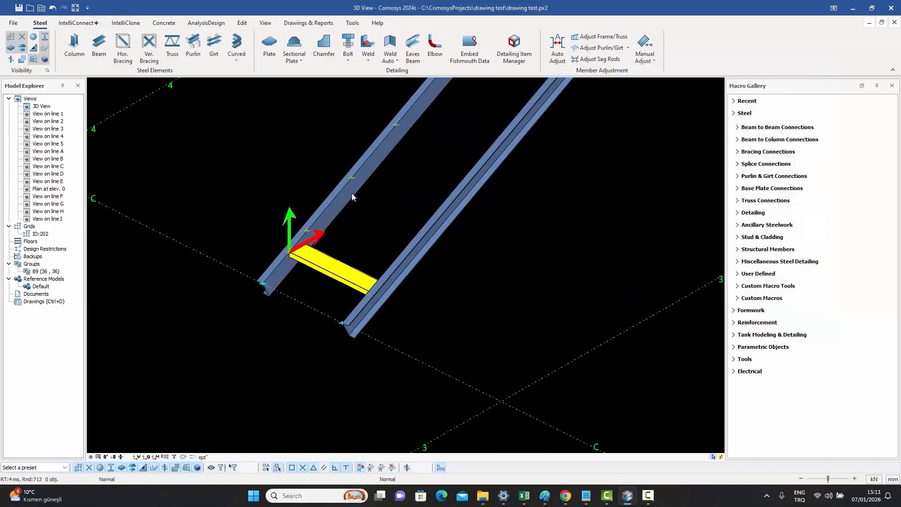
# Load a saved macro preset for the yellow folded plate between the two beams and apply it
pyautogui.doubleClick(329, 266)
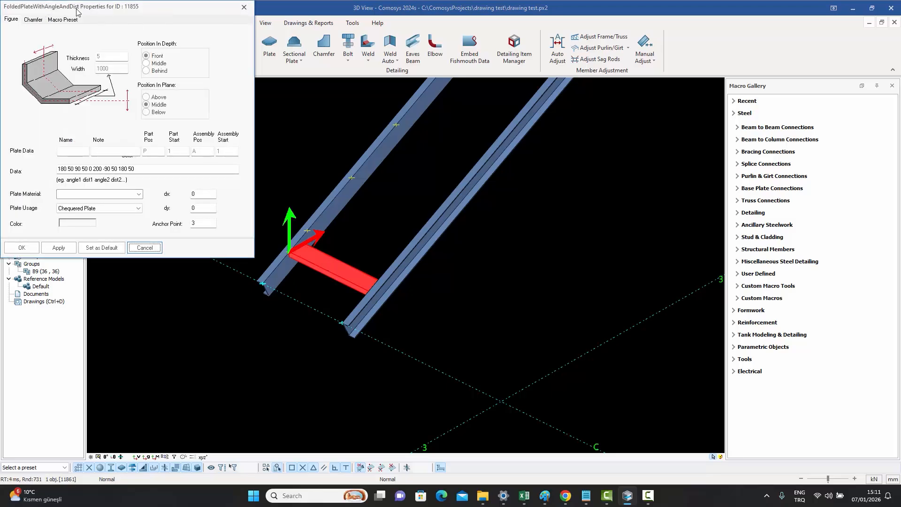
pyautogui.moveTo(53, 7); pyautogui.dragTo(510, 91)
pyautogui.click(520, 105)
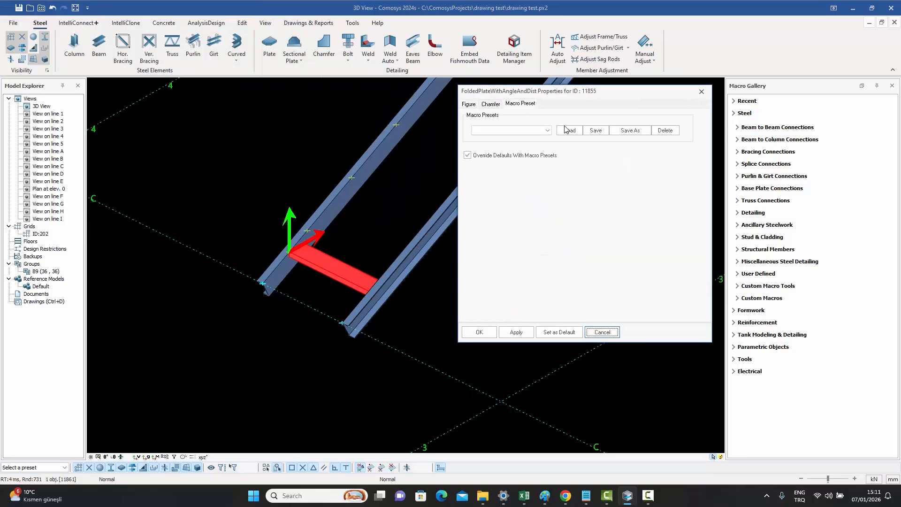
pyautogui.click(526, 130)
pyautogui.click(515, 144)
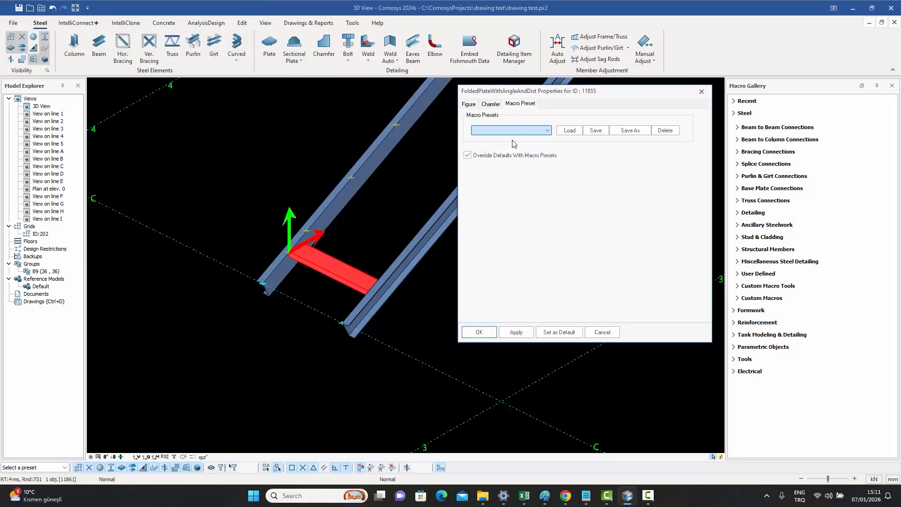
pyautogui.click(570, 131)
pyautogui.click(522, 332)
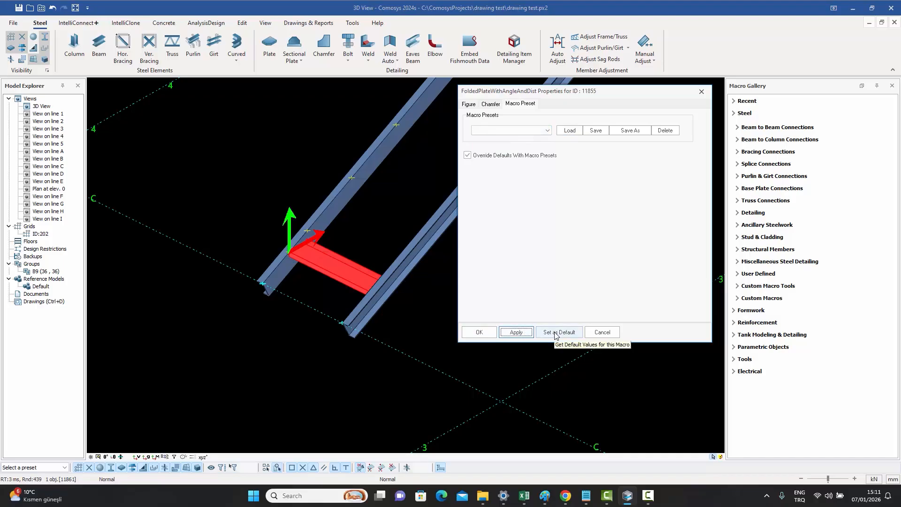
pyautogui.click(480, 333)
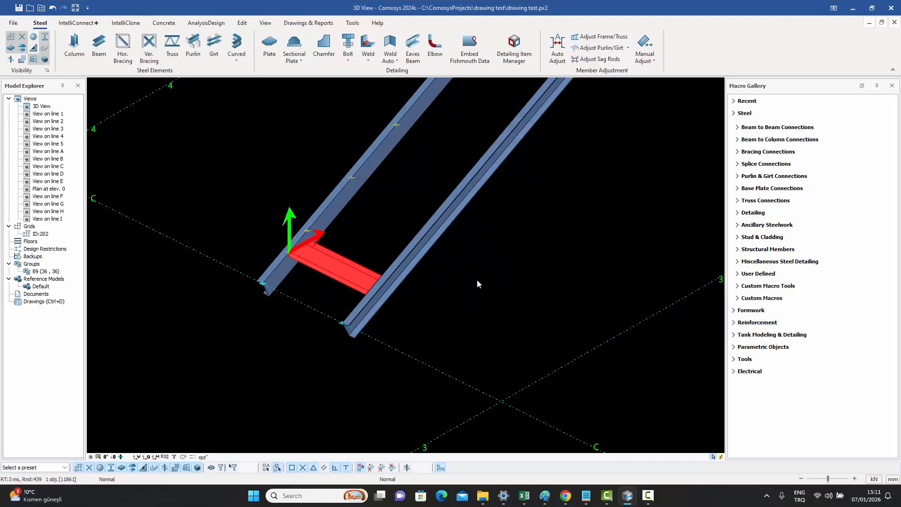
# Place five more folded plates with angle and distance at successive marked points up the inclined beam, as further stair treads
pyautogui.click(297, 62)
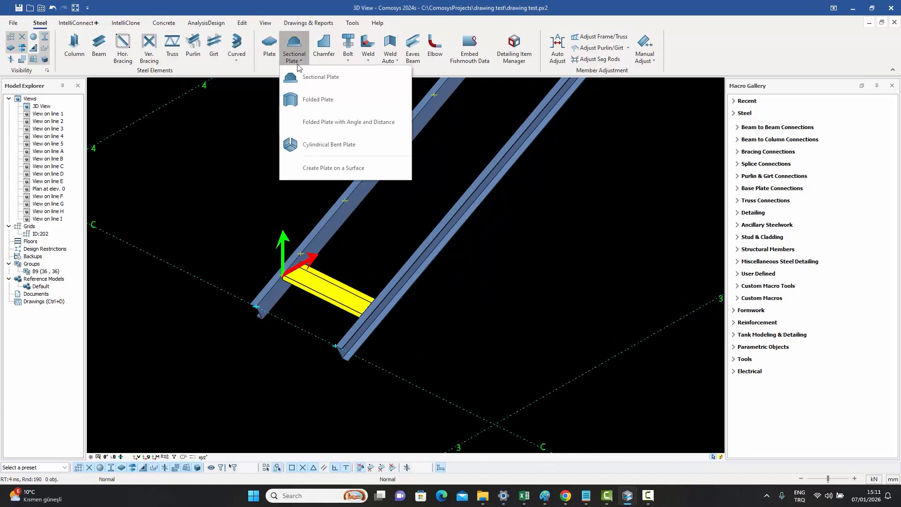
pyautogui.click(317, 123)
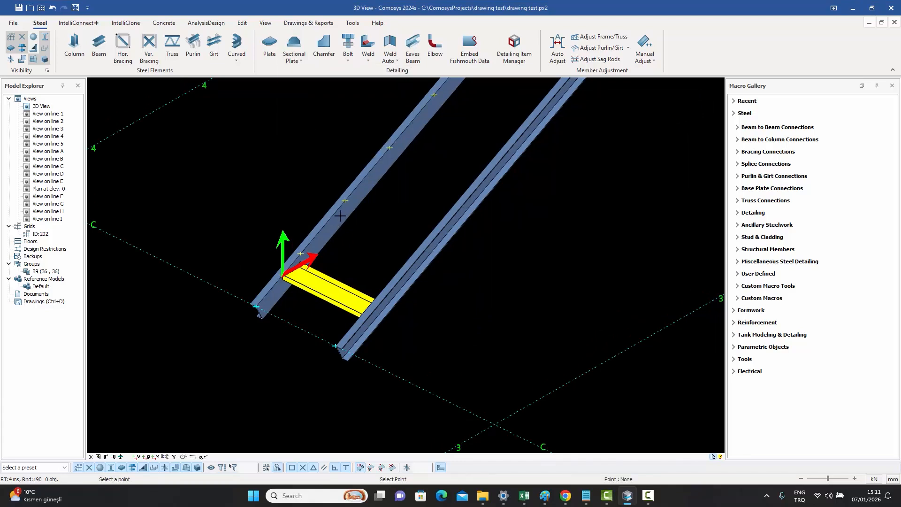
pyautogui.click(345, 201)
pyautogui.scroll(2, 381, 151)
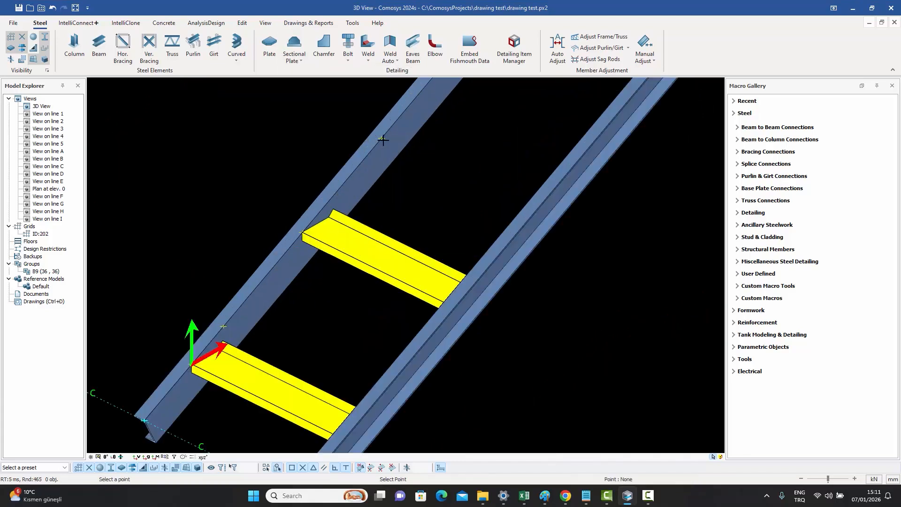
pyautogui.click(383, 139)
pyautogui.scroll(-3, 383, 139)
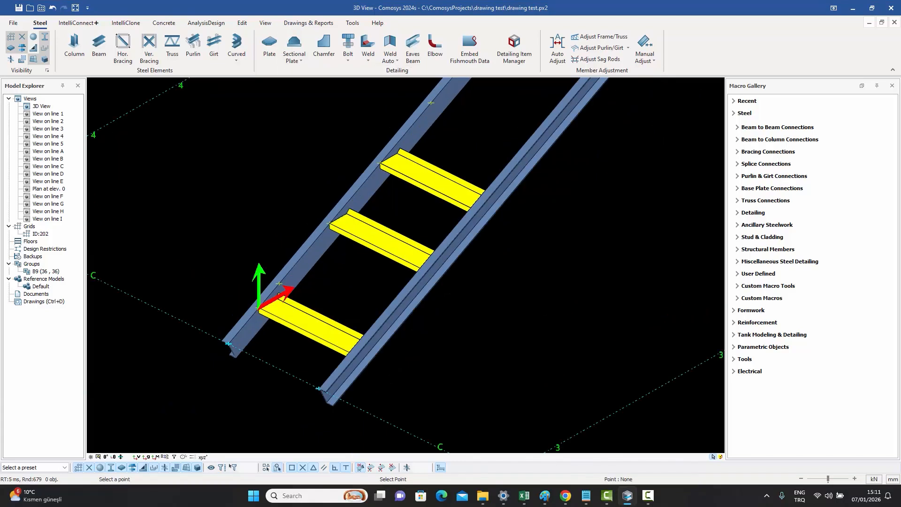
pyautogui.click(412, 140)
pyautogui.scroll(-3, 412, 140)
pyautogui.scroll(3, 439, 133)
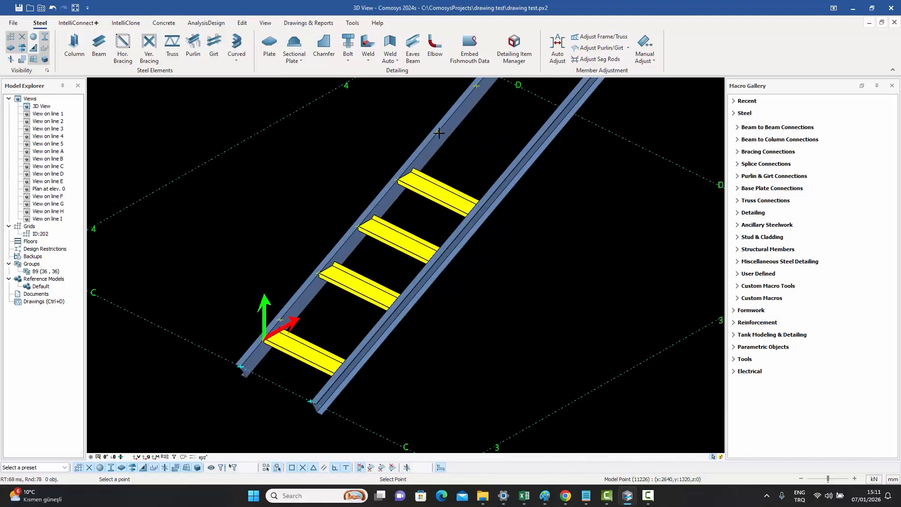
pyautogui.click(439, 133)
pyautogui.scroll(-3, 439, 133)
pyautogui.scroll(4, 468, 150)
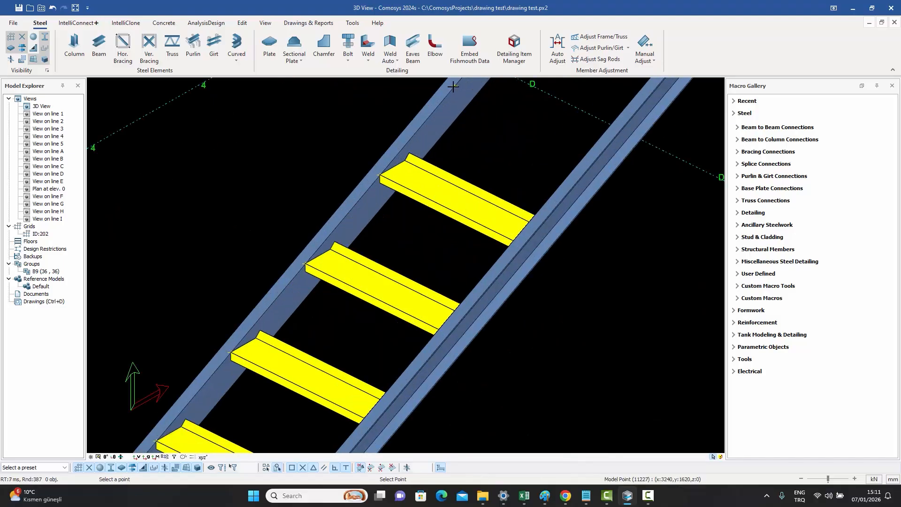
pyautogui.click(453, 86)
pyautogui.scroll(-4, 471, 119)
pyautogui.moveTo(472, 151); pyautogui.dragTo(393, 231, button='middle')
pyautogui.scroll(4, 391, 234)
pyautogui.moveTo(385, 281); pyautogui.dragTo(404, 299, button='middle')
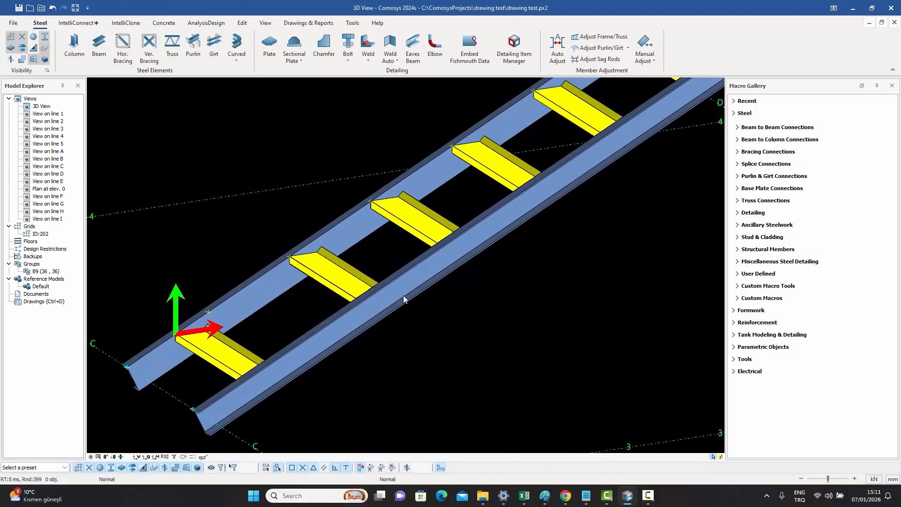
pyautogui.click(302, 62)
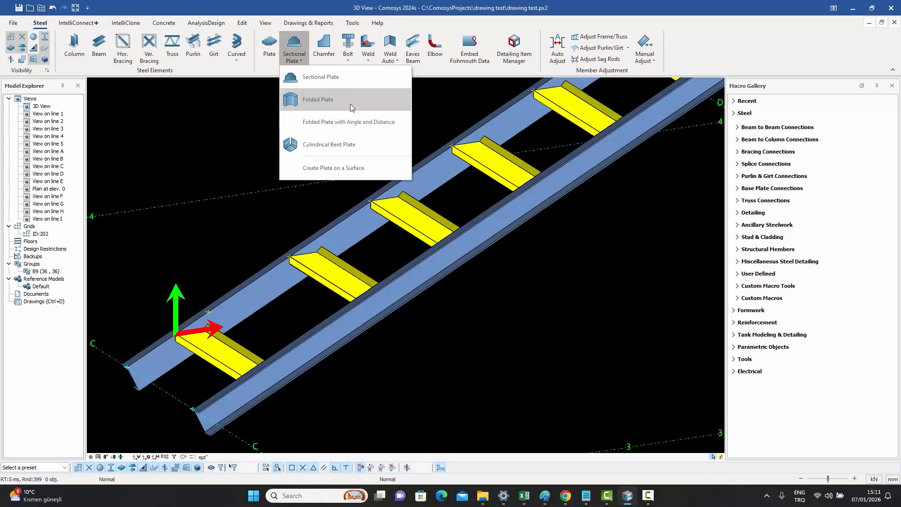
pyautogui.click(463, 296)
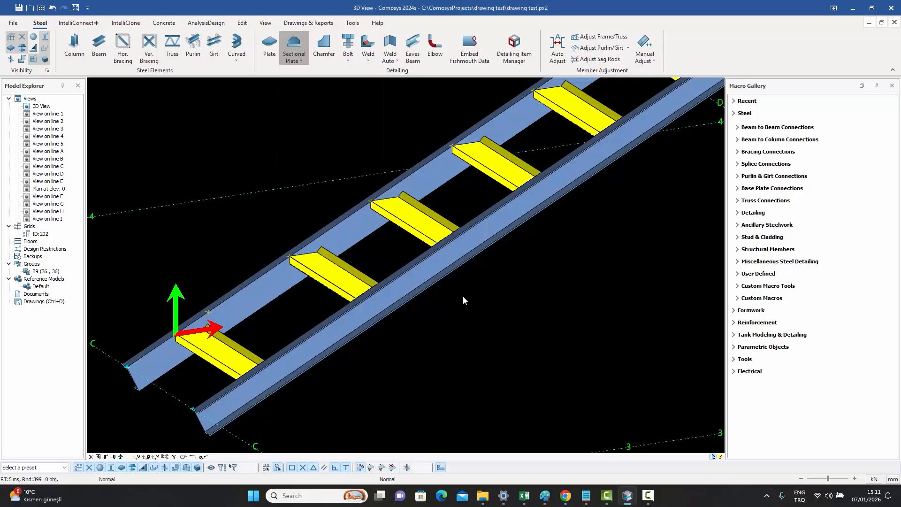
pyautogui.doubleClick(413, 227)
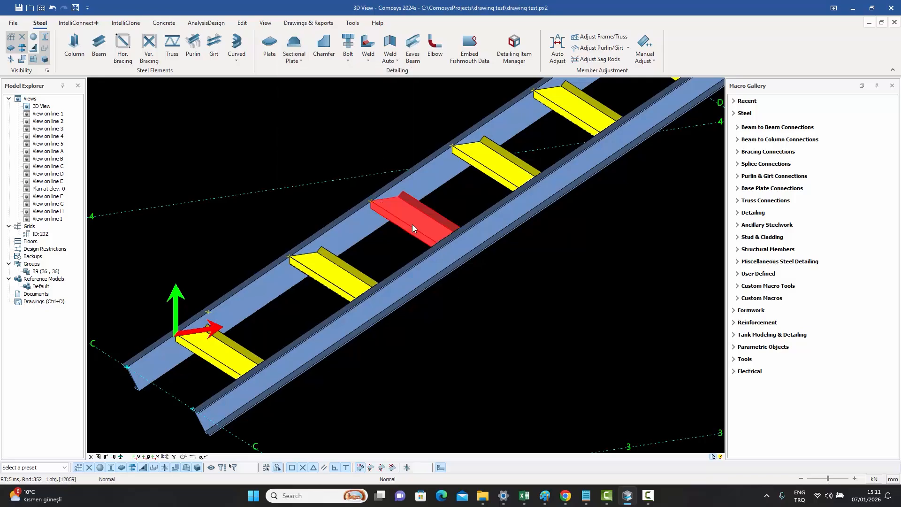
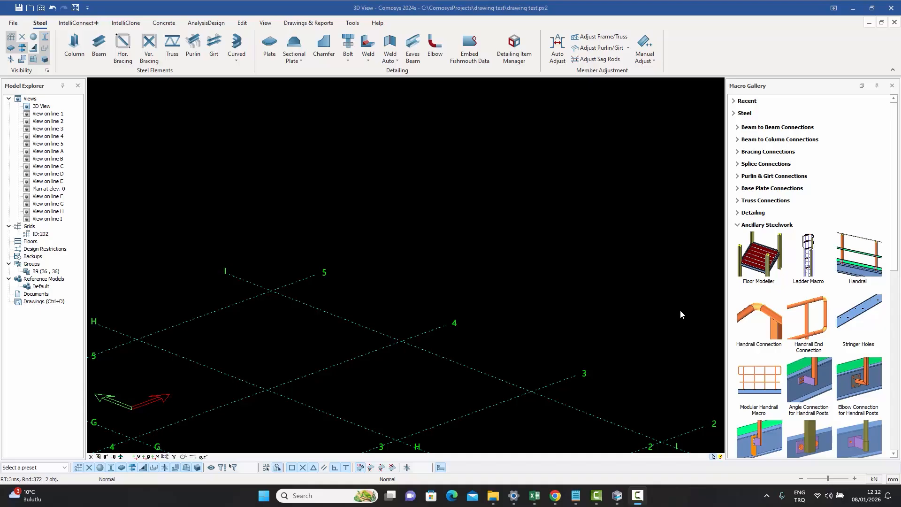
# Place a caged ladder with the Ladder Macro at the intersection of grid lines I and 4
pyautogui.click(808, 264)
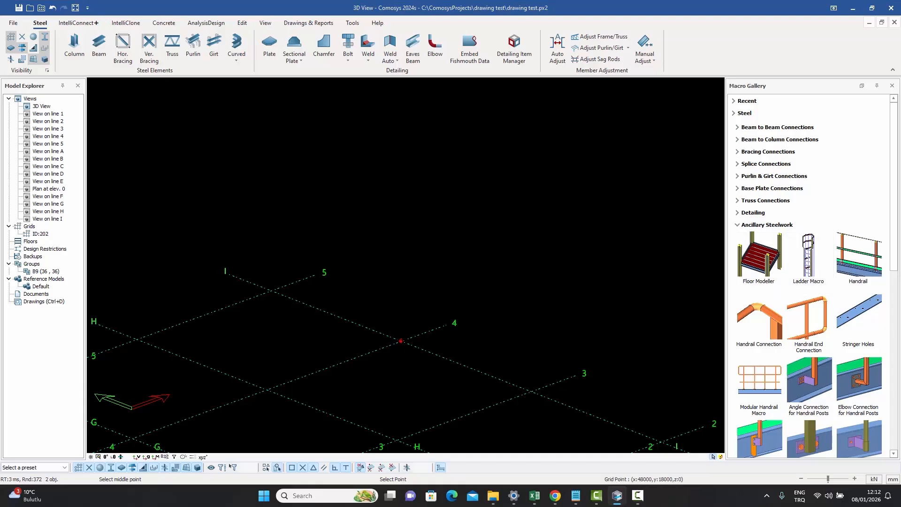
pyautogui.click(402, 341)
pyautogui.scroll(4, 415, 277)
pyautogui.moveTo(472, 254); pyautogui.dragTo(497, 350, button='middle')
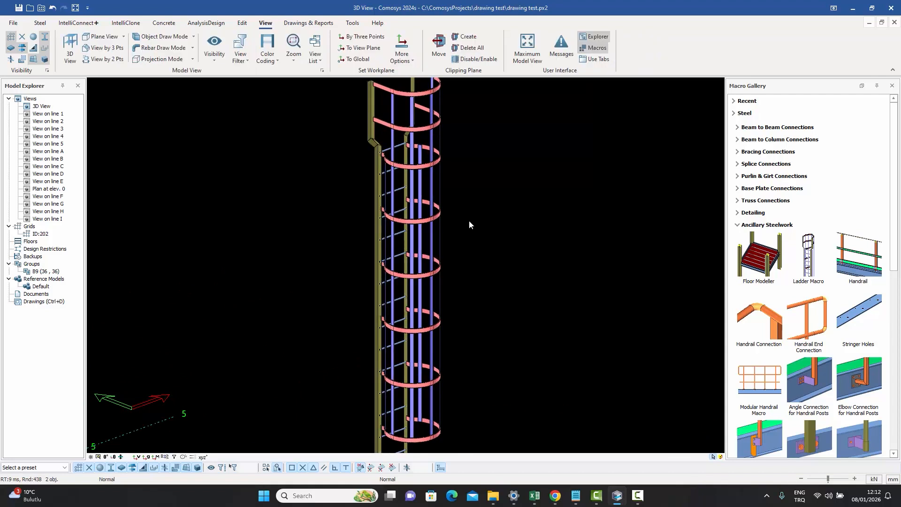
pyautogui.moveTo(497, 340); pyautogui.dragTo(491, 288, button='middle')
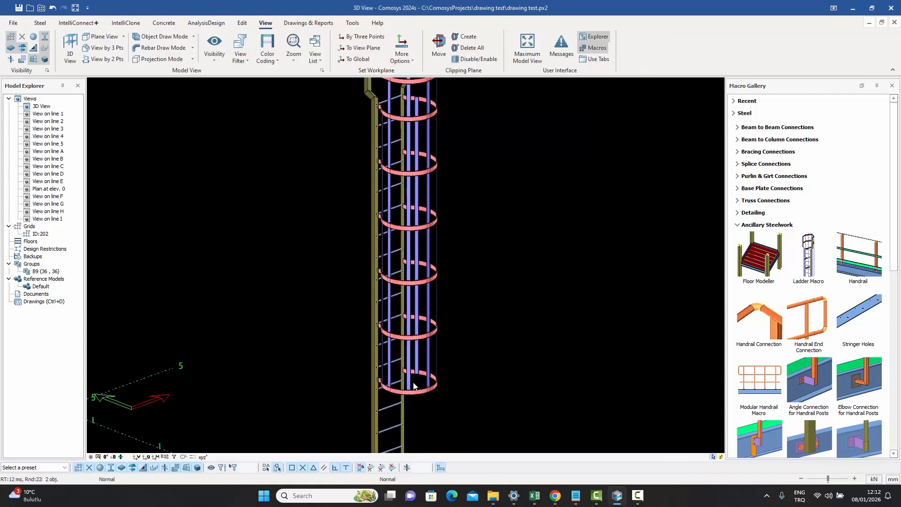
# Change the ladder's cage style to Style 2 and apply it to the model
pyautogui.click(399, 382)
pyautogui.keyDown('ctrl'); pyautogui.moveTo(398, 383); pyautogui.dragTo(406, 380, button='middle'); pyautogui.keyUp('ctrl')
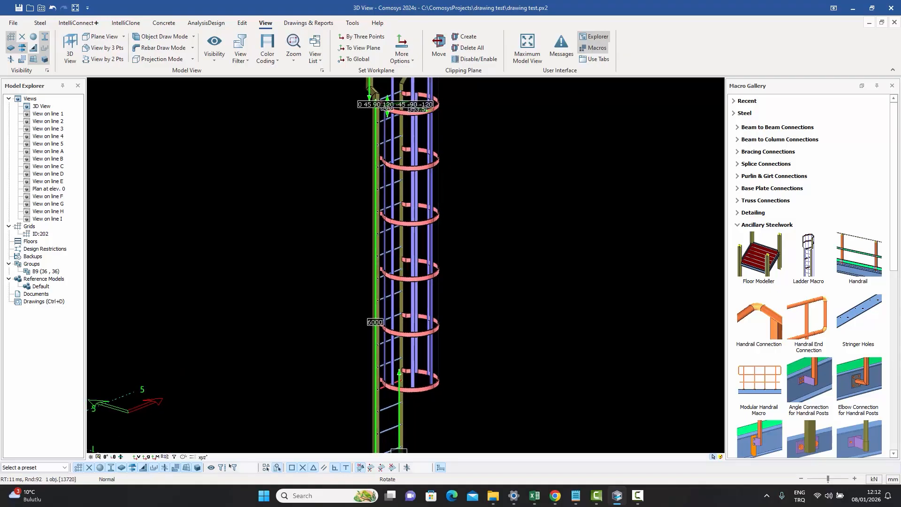
pyautogui.click(458, 384)
pyautogui.keyDown('ctrl'); pyautogui.moveTo(500, 308); pyautogui.dragTo(449, 350, button='middle'); pyautogui.keyUp('ctrl')
pyautogui.click(437, 357)
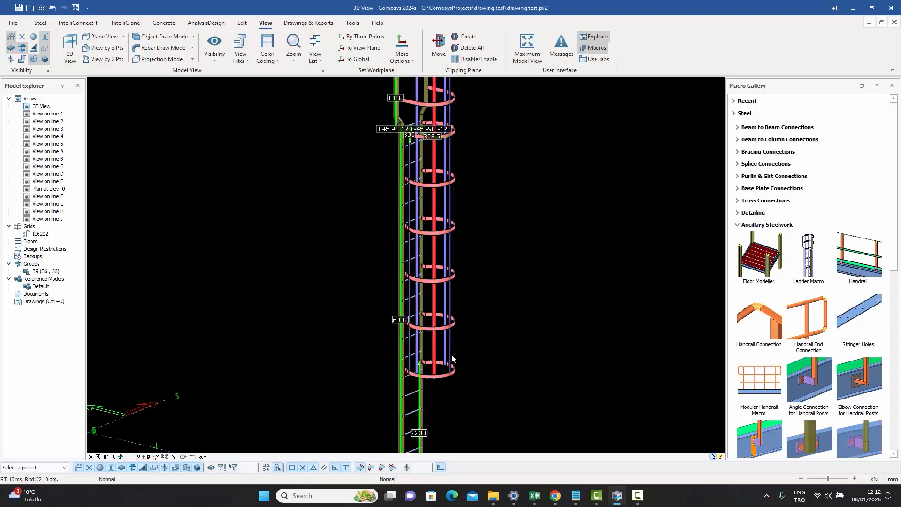
pyautogui.click(460, 353)
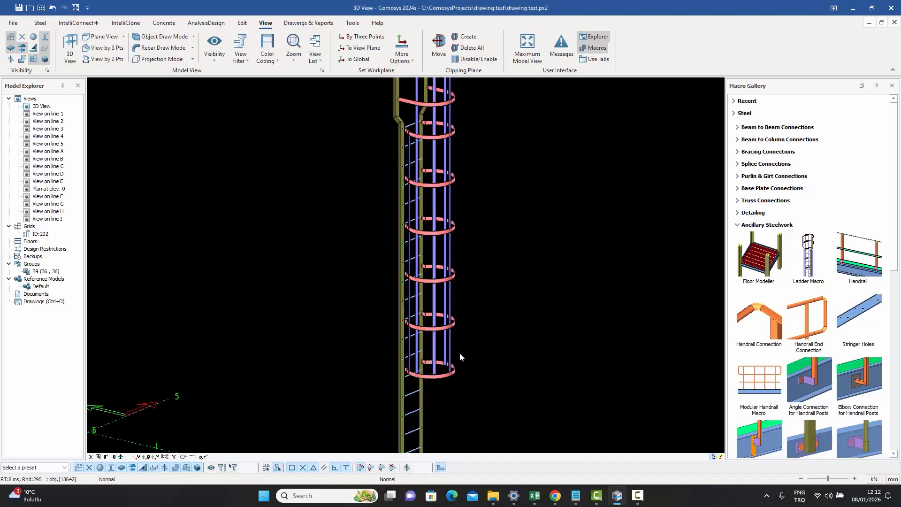
pyautogui.doubleClick(460, 353)
pyautogui.moveTo(513, 110); pyautogui.dragTo(765, 86)
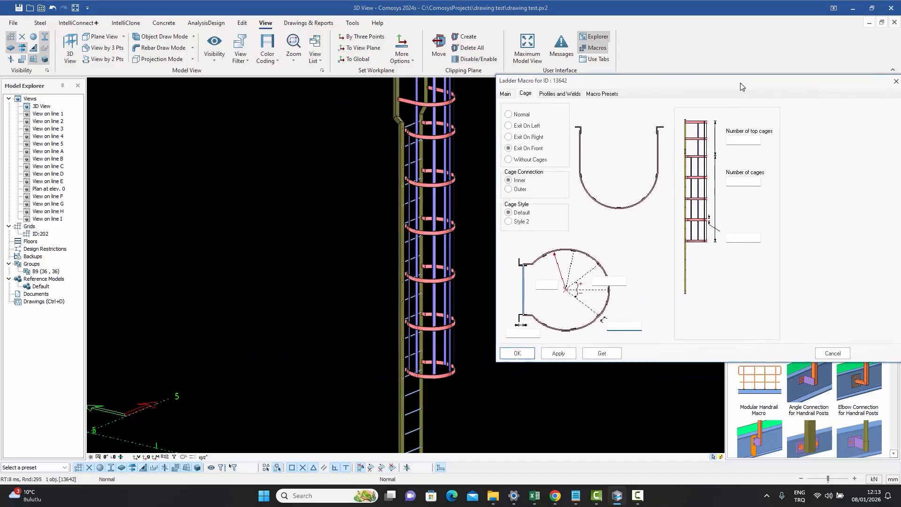
pyautogui.click(520, 222)
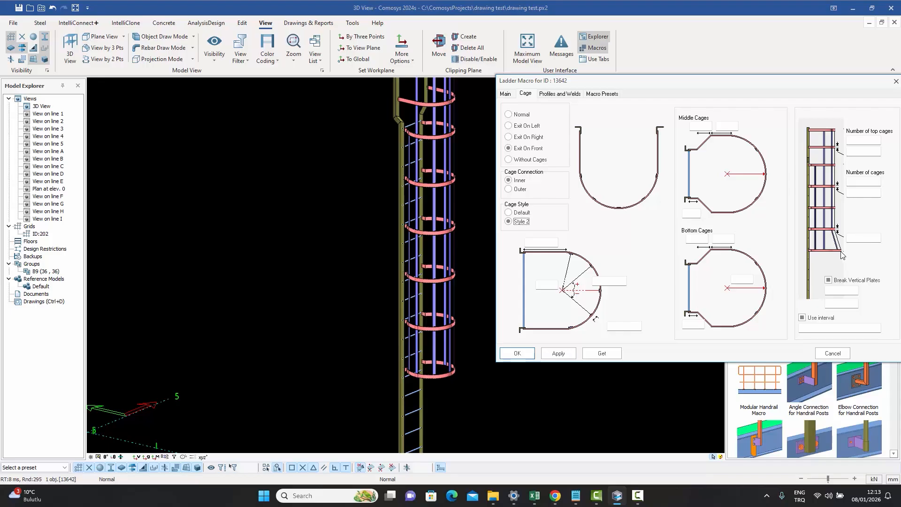
pyautogui.click(558, 353)
pyautogui.click(517, 353)
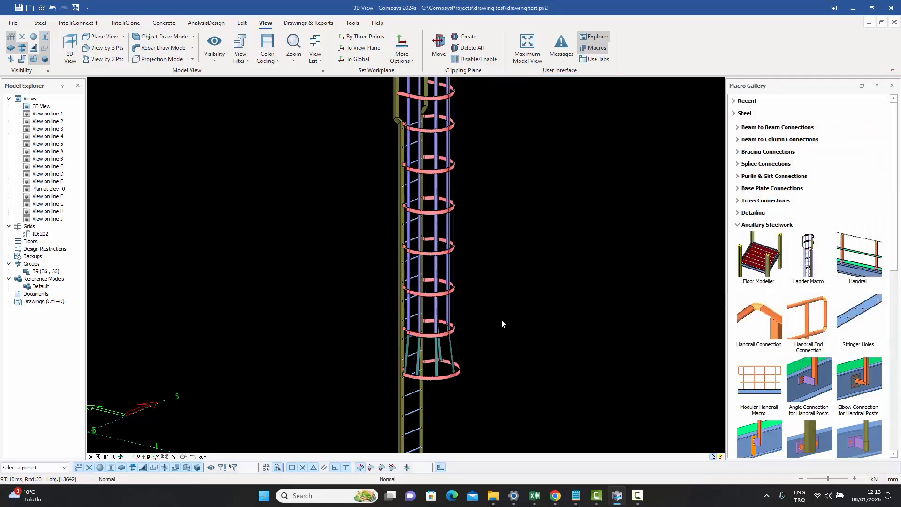
# Examine the flared lower section of the ladder cage and its vertical plates from several angles
pyautogui.scroll(5, 443, 298)
pyautogui.click(416, 326)
pyautogui.moveTo(416, 326); pyautogui.dragTo(396, 349, button='middle')
pyautogui.click(285, 263)
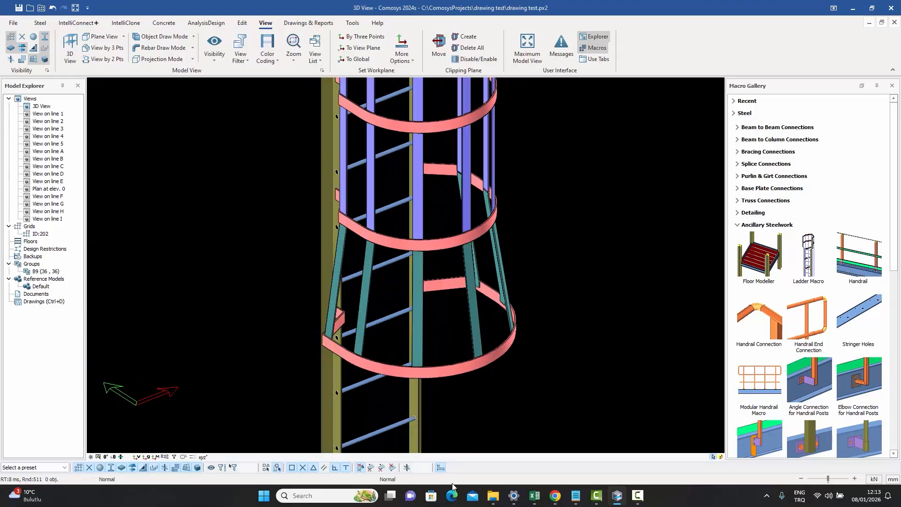
pyautogui.moveTo(513, 387); pyautogui.dragTo(424, 249, button='middle')
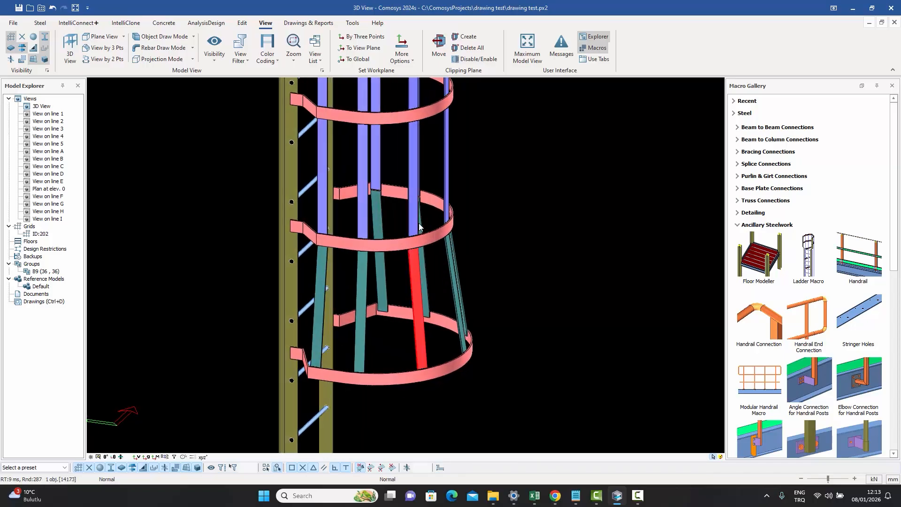
pyautogui.click(417, 271)
pyautogui.click(457, 281)
pyautogui.moveTo(419, 287); pyautogui.dragTo(441, 263, button='middle')
pyautogui.click(414, 183)
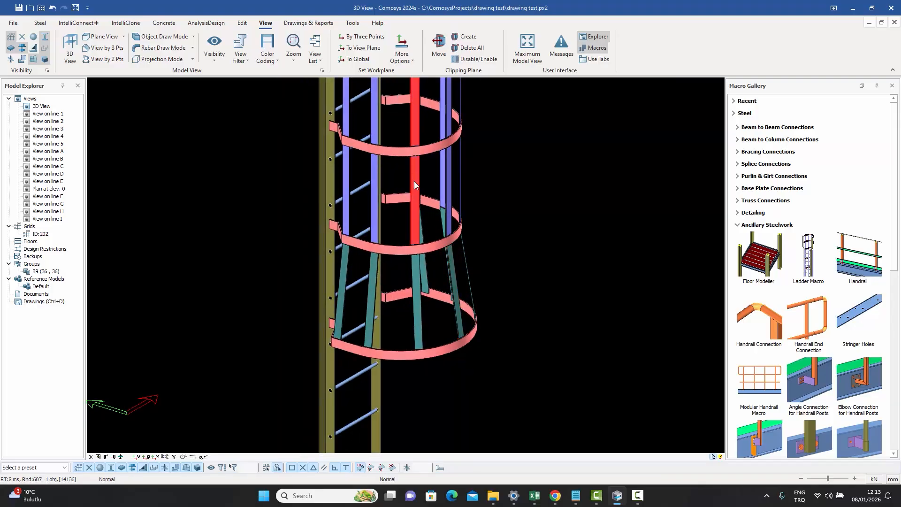
# Inspect up close where the straight vertical plates meet the flared plates at the second-lowest cage hoop
pyautogui.moveTo(412, 326); pyautogui.dragTo(435, 314, button='middle')
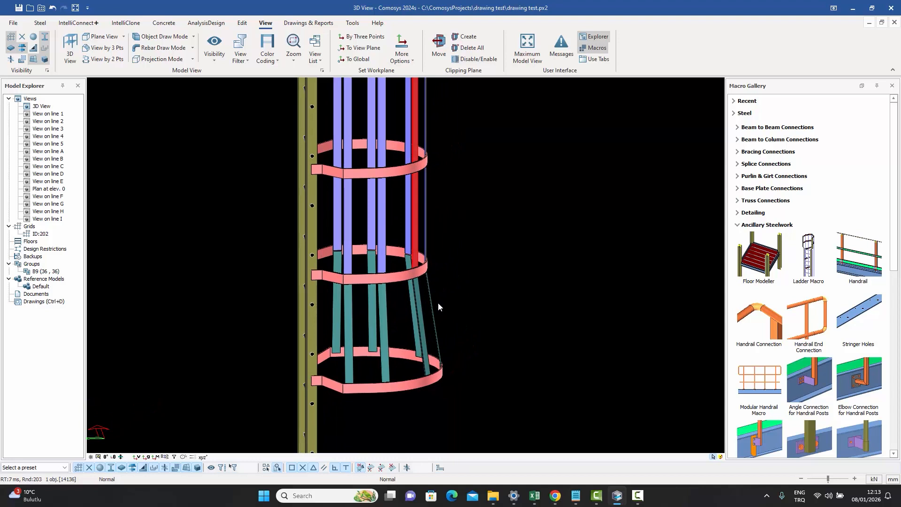
pyautogui.scroll(2, 405, 256)
pyautogui.scroll(3, 404, 256)
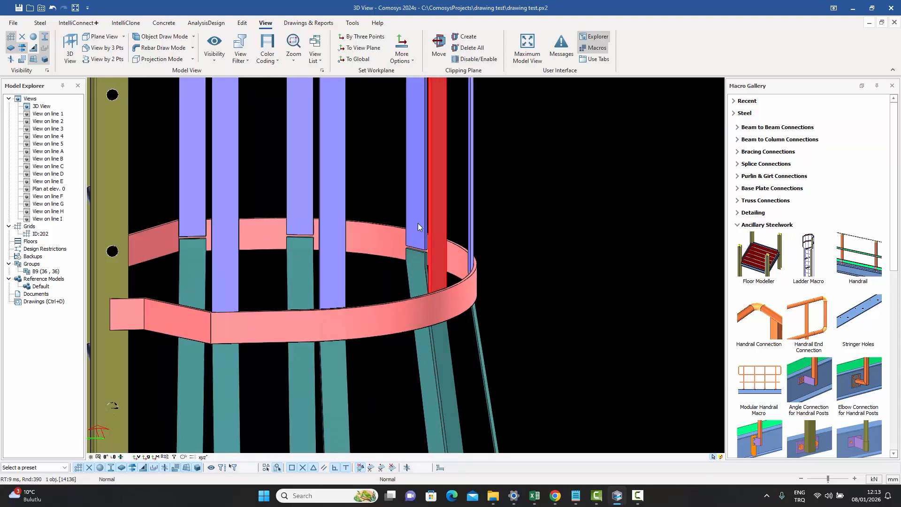
pyautogui.click(417, 206)
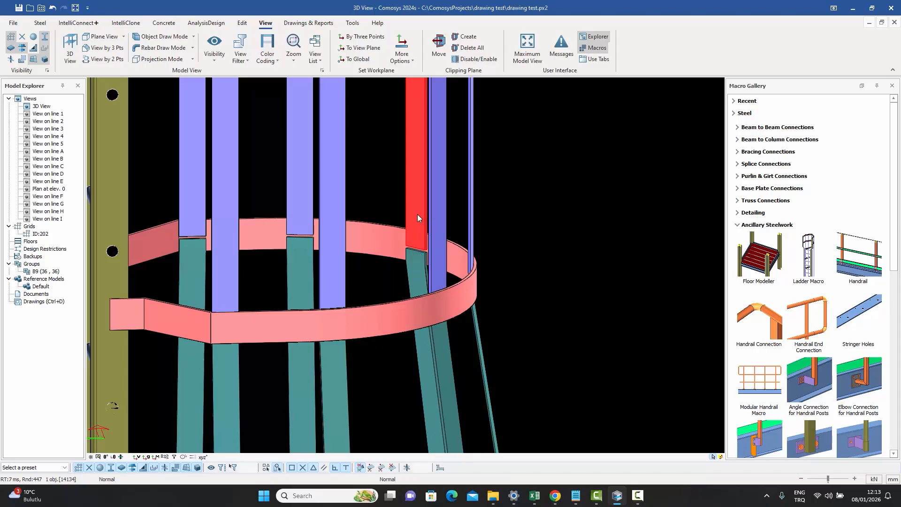
pyautogui.scroll(-5, 417, 217)
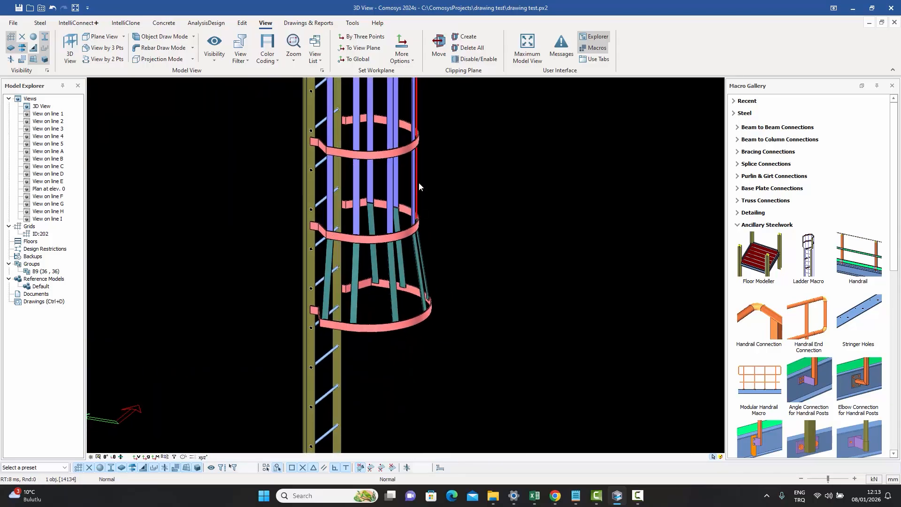
pyautogui.moveTo(431, 306); pyautogui.dragTo(441, 306, button='middle')
# Open the placed ladder's macro settings and review the main dimensions, cage options, and profile and weld settings
pyautogui.scroll(-3, 441, 301)
pyautogui.click(411, 295)
pyautogui.doubleClick(412, 295)
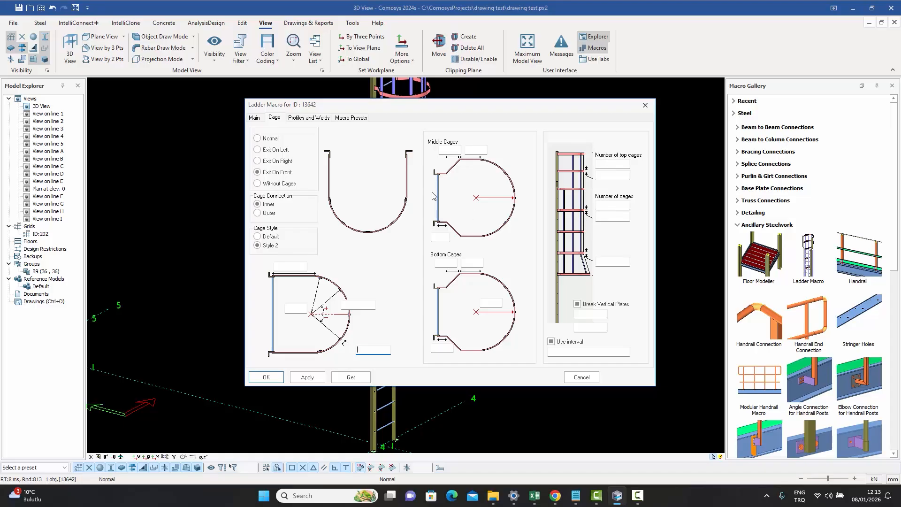
pyautogui.click(257, 120)
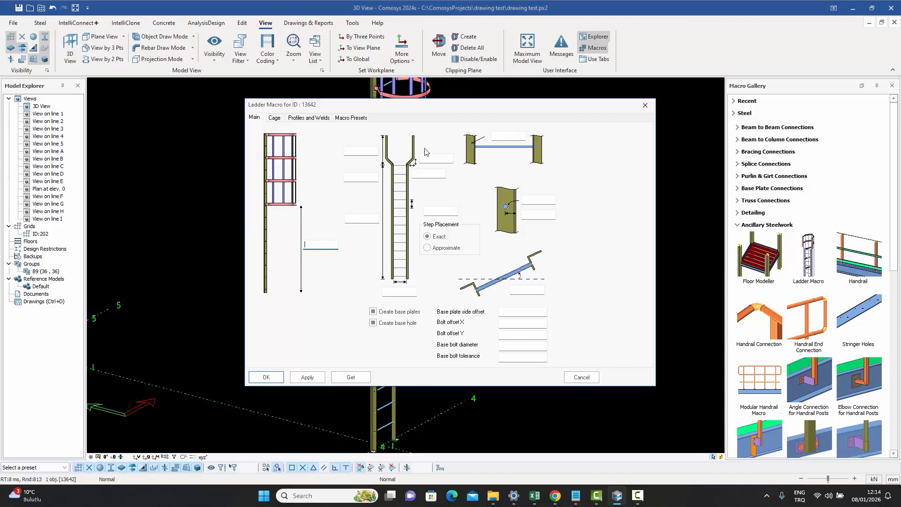
pyautogui.click(274, 118)
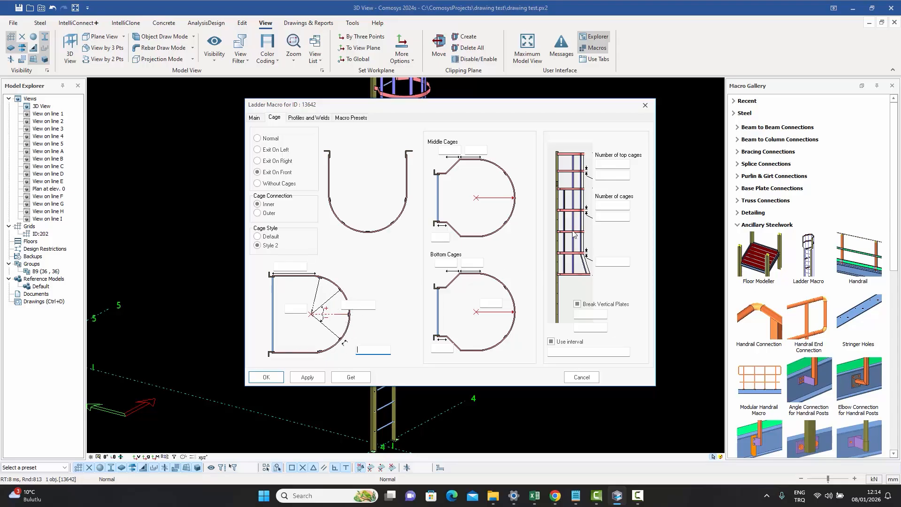
pyautogui.click(603, 203)
pyautogui.moveTo(334, 107); pyautogui.dragTo(539, 127)
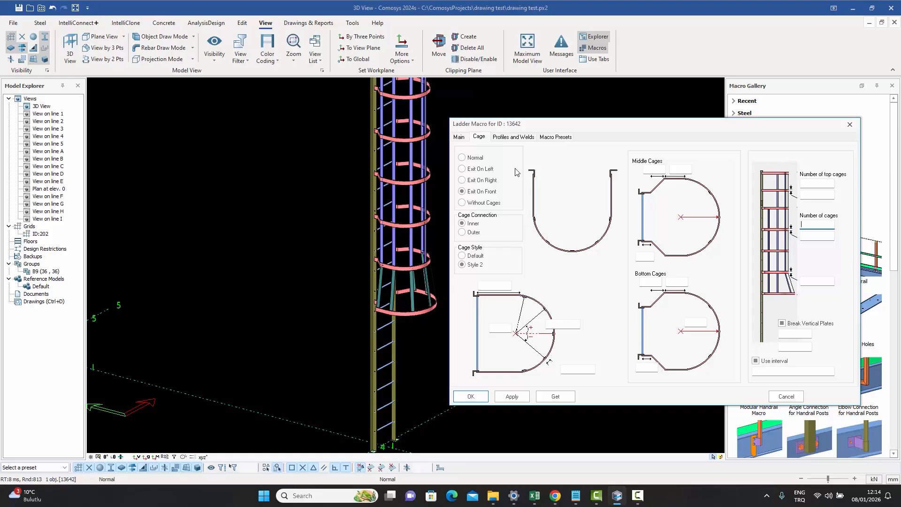
pyautogui.click(509, 137)
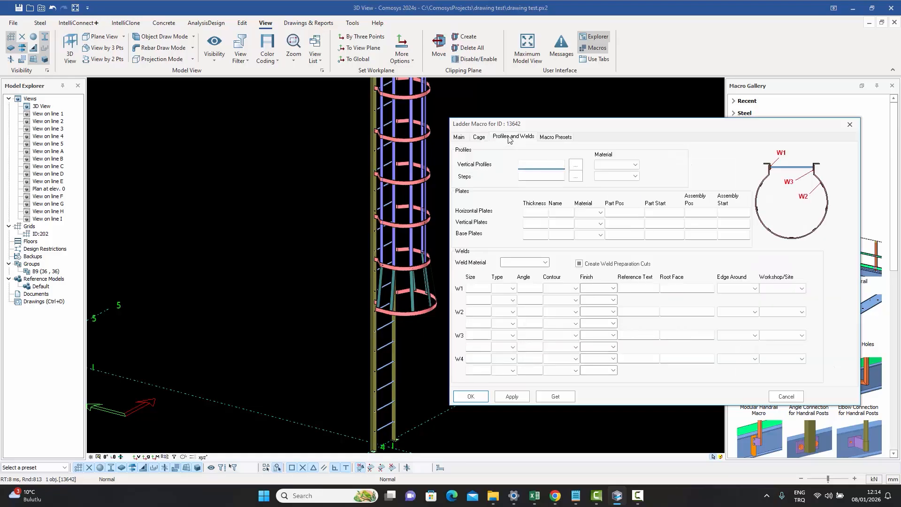
# Inspect the base plates, rung holes and lowest rungs at the foot of the ladder
pyautogui.scroll(6, 327, 376)
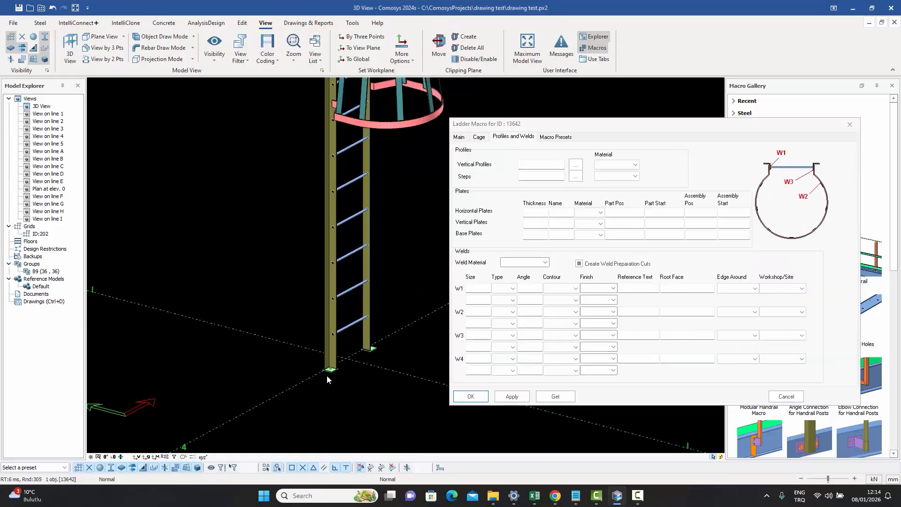
pyautogui.scroll(3, 336, 360)
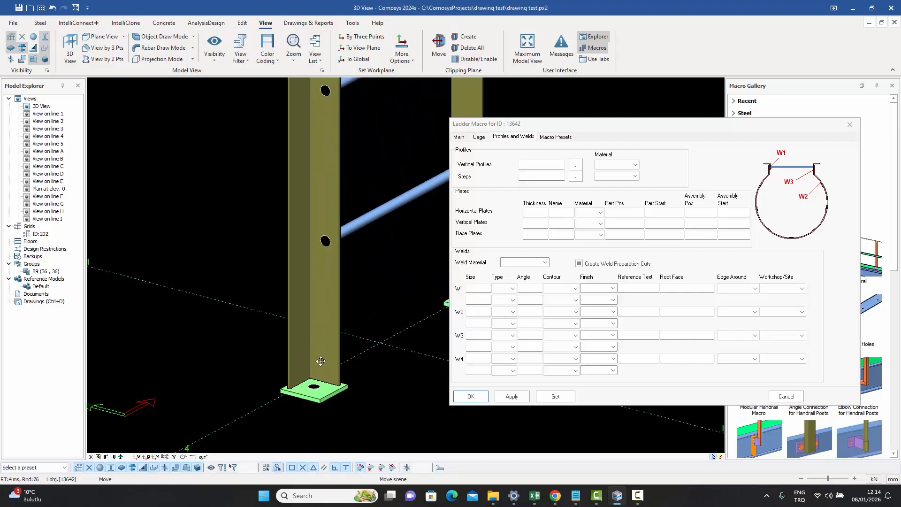
pyautogui.scroll(-6, 312, 360)
pyautogui.moveTo(310, 360); pyautogui.dragTo(301, 495, button='middle')
pyautogui.moveTo(314, 317); pyautogui.dragTo(346, 177, button='middle')
pyautogui.scroll(6, 329, 385)
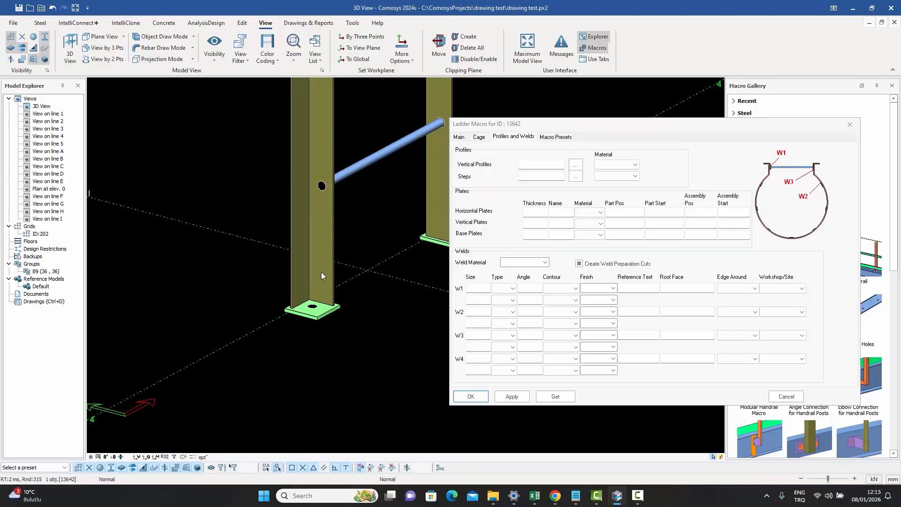
pyautogui.moveTo(321, 275); pyautogui.dragTo(289, 366, button='middle')
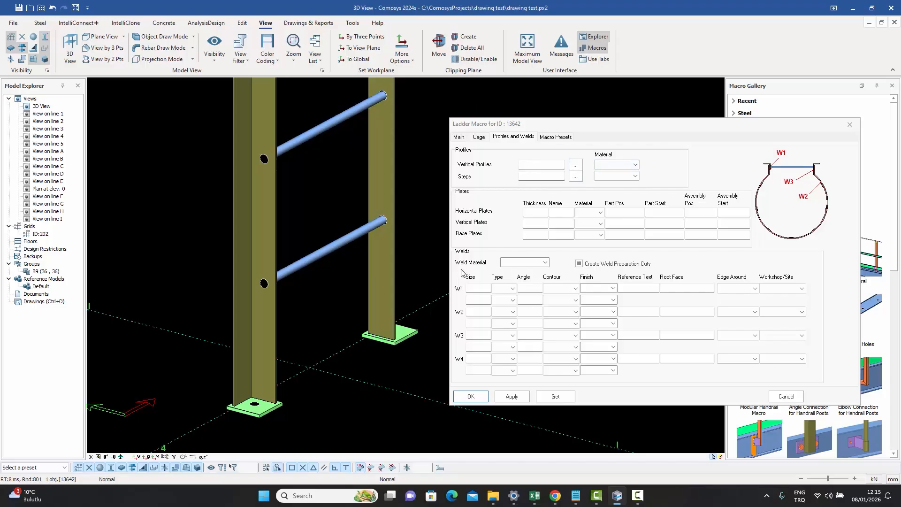
# Examine the cage hoops and vertical plates along the upper part of the ladder
pyautogui.scroll(-10, 405, 288)
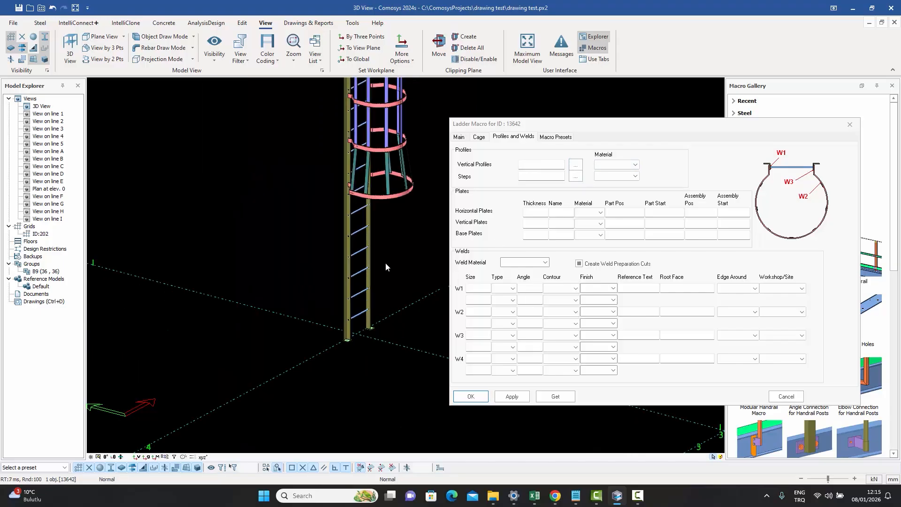
pyautogui.scroll(5, 339, 327)
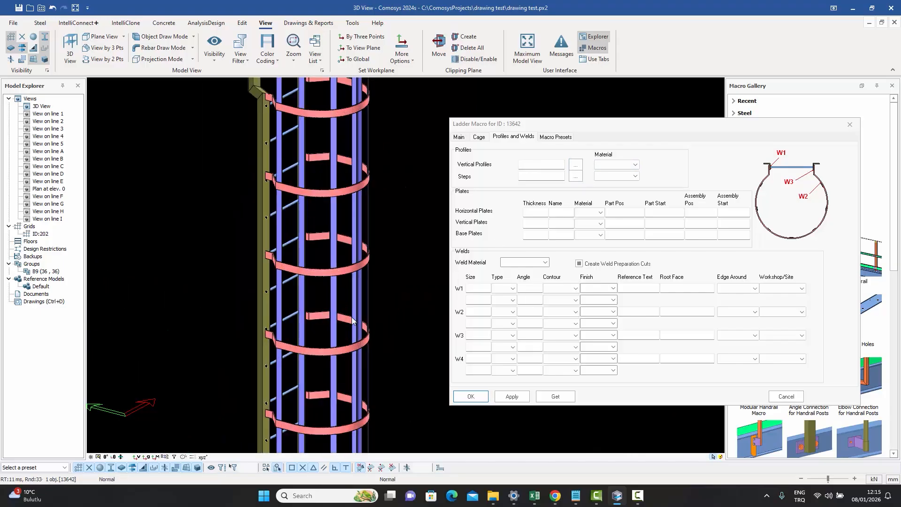
pyautogui.moveTo(365, 232); pyautogui.dragTo(372, 215, button='middle')
pyautogui.moveTo(331, 341); pyautogui.dragTo(354, 193, button='middle')
pyautogui.scroll(1, 363, 320)
pyautogui.moveTo(363, 320); pyautogui.dragTo(364, 225, button='middle')
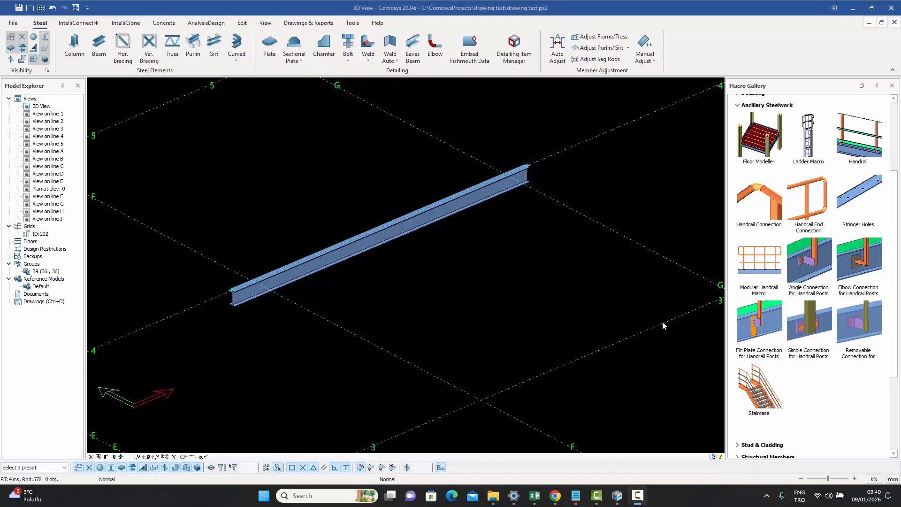
# Review the Handrail macro's general, post, end plate, knee plate and hand rail settings, and close them unchanged
pyautogui.doubleClick(862, 144)
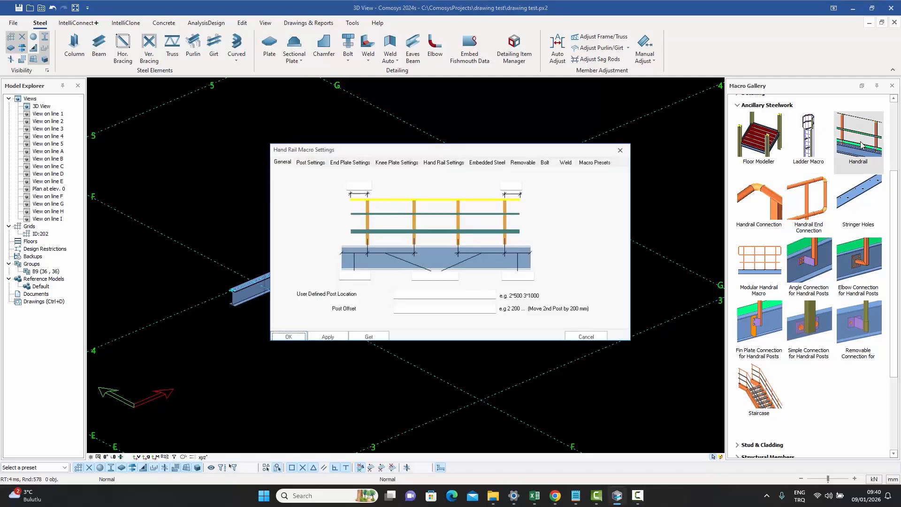
pyautogui.moveTo(406, 152); pyautogui.dragTo(409, 128)
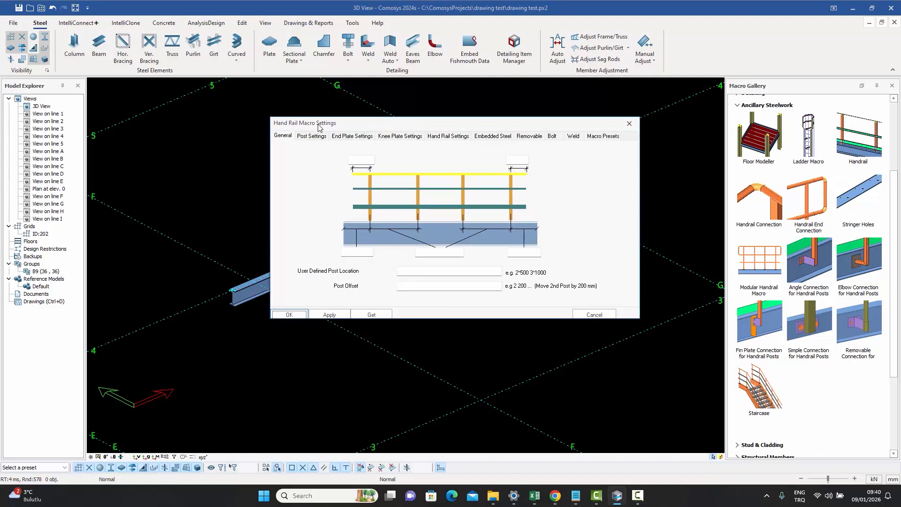
pyautogui.moveTo(319, 127); pyautogui.dragTo(313, 128)
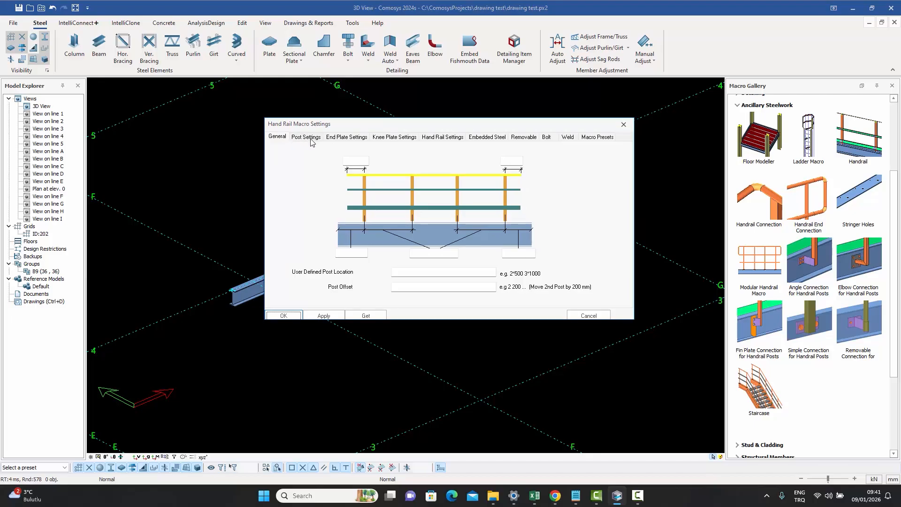
pyautogui.click(311, 139)
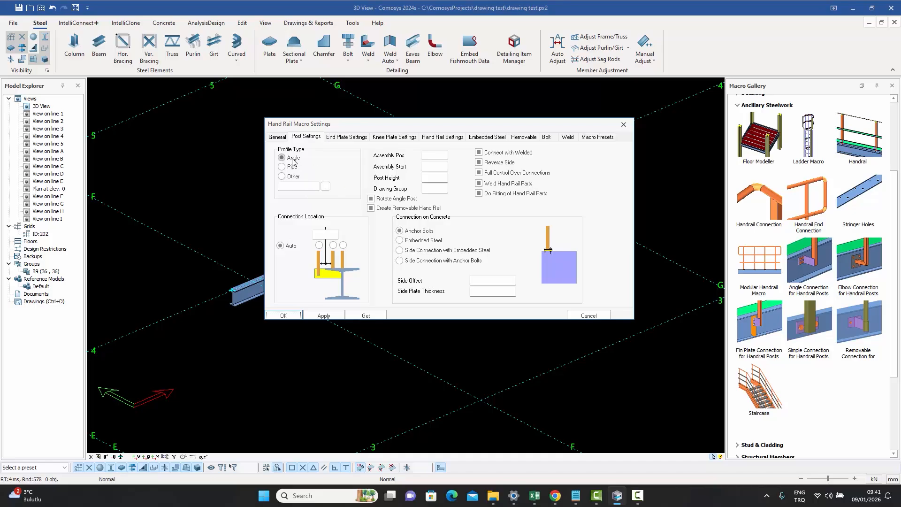
pyautogui.click(347, 138)
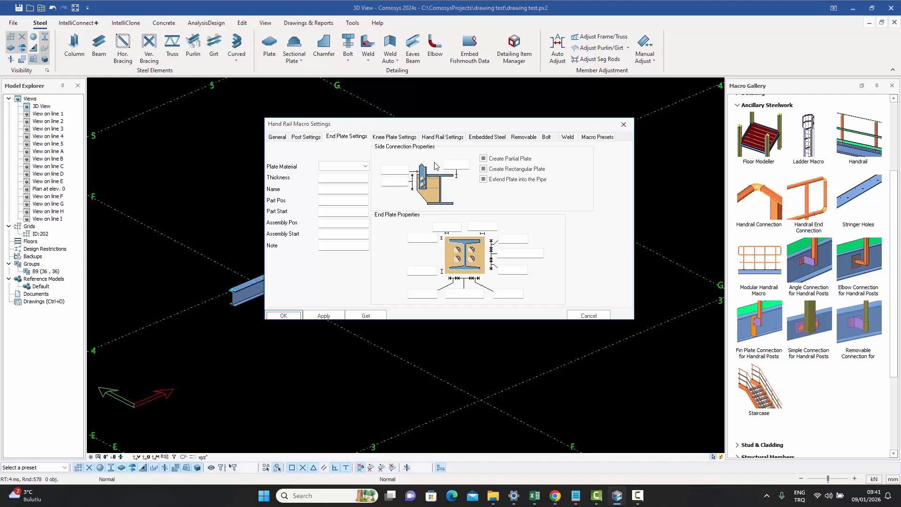
pyautogui.click(409, 136)
pyautogui.click(449, 138)
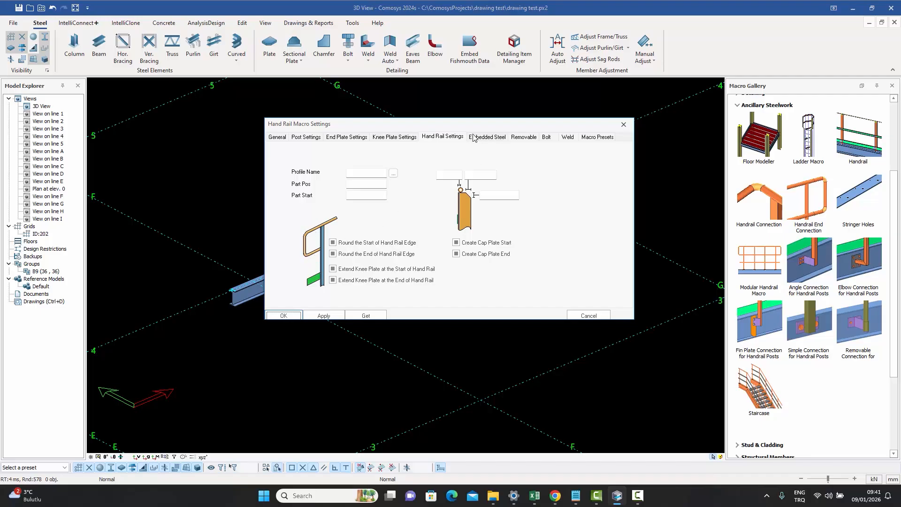
pyautogui.moveTo(462, 127); pyautogui.dragTo(475, 128)
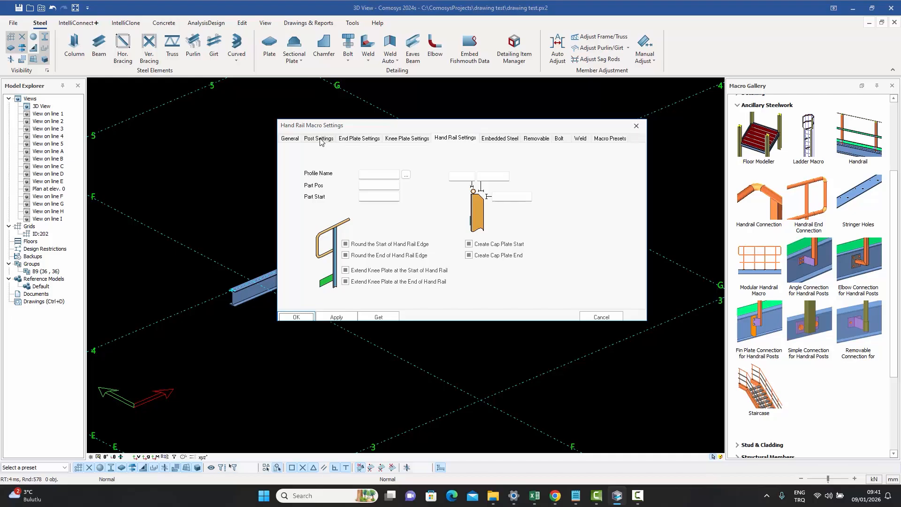
pyautogui.click(637, 127)
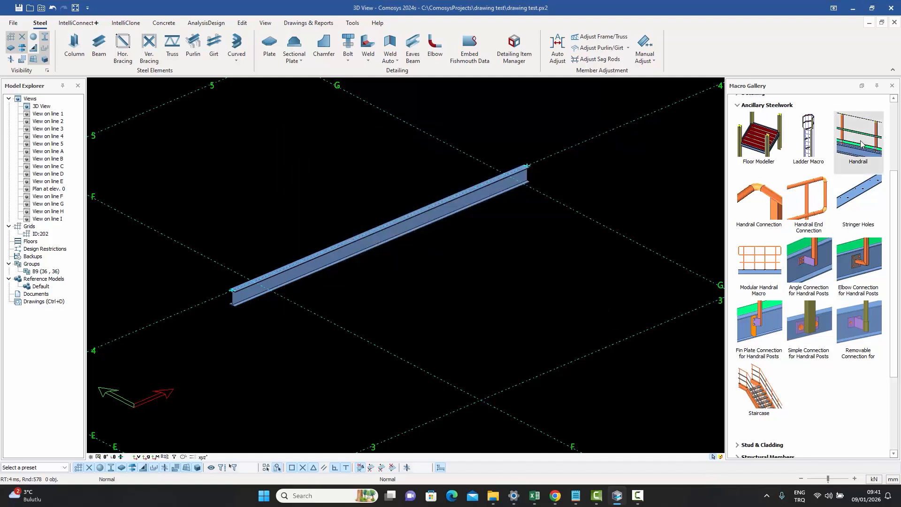
# Place a modular handrail on top of the beam, from the line F intersection to the line G intersection on line 4
pyautogui.moveTo(862, 144)
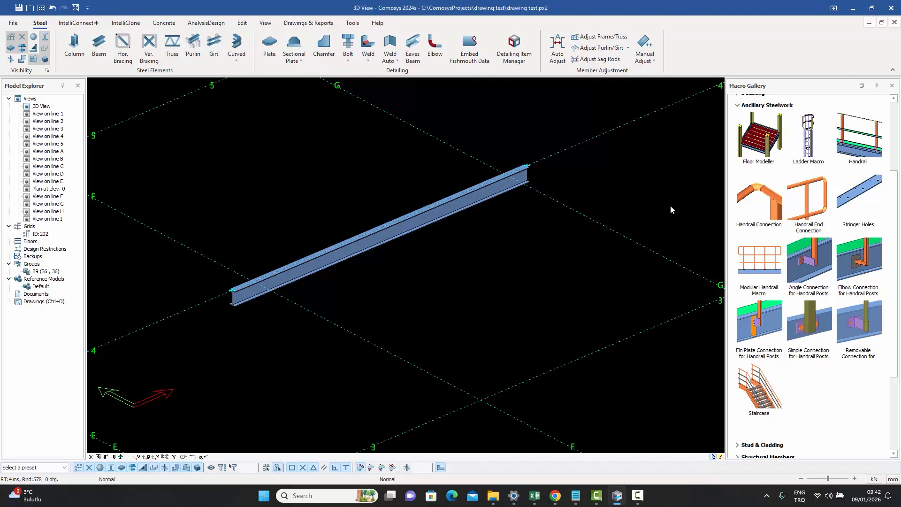
pyautogui.doubleClick(760, 267)
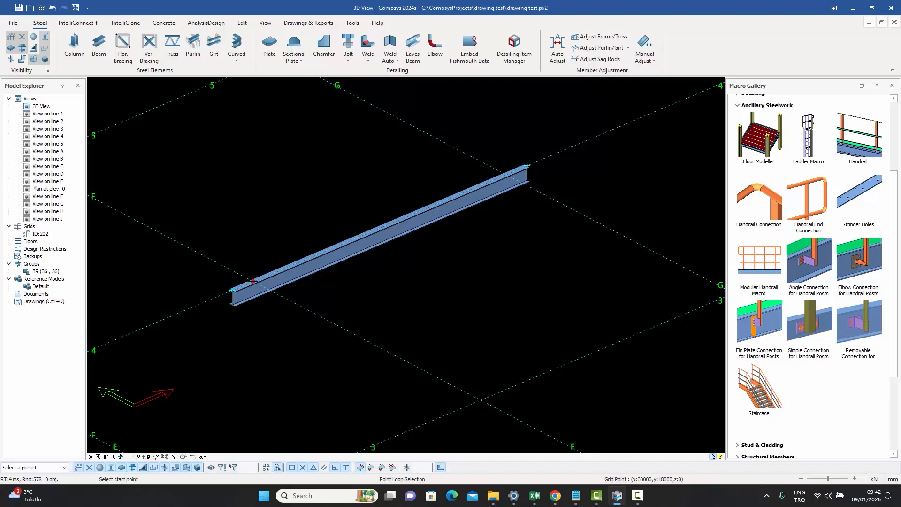
pyautogui.click(252, 282)
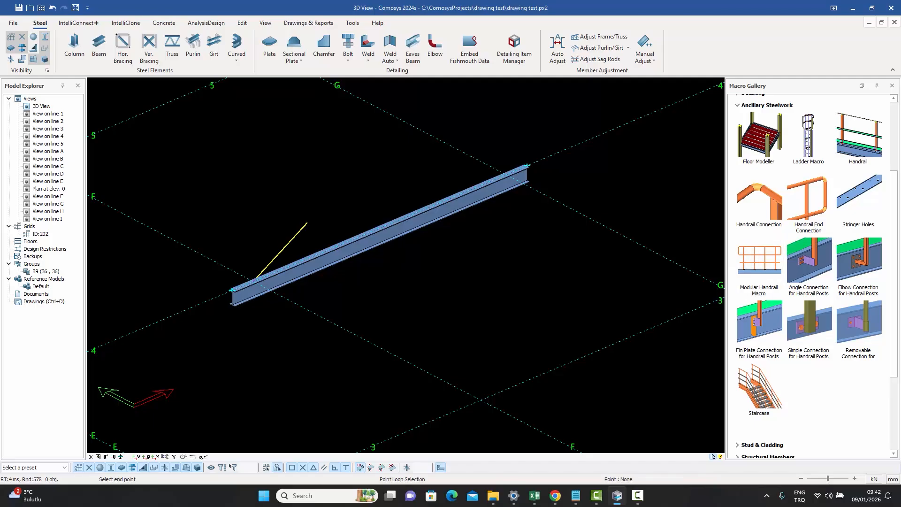
pyautogui.click(506, 176)
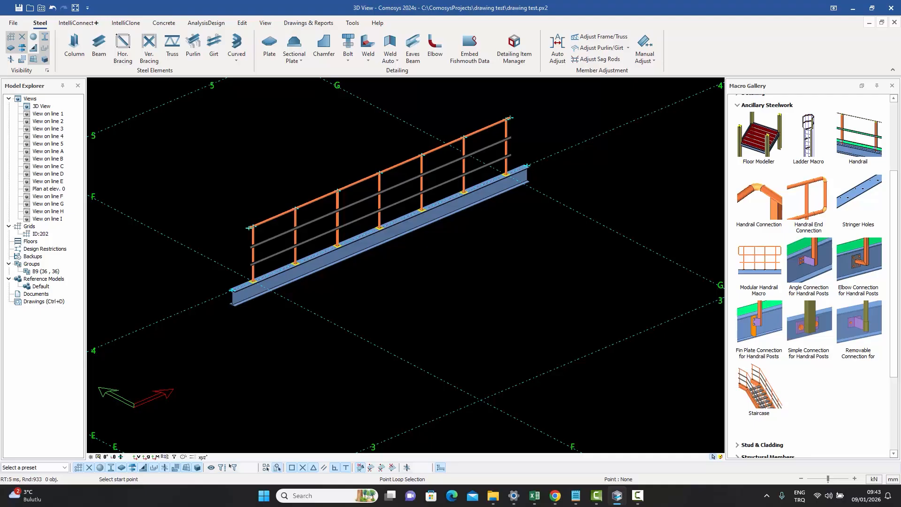
pyautogui.press('Escape')
# Inspect the modular handrail along the beam and review its post spacing, post height and post break point settings
pyautogui.scroll(5, 526, 231)
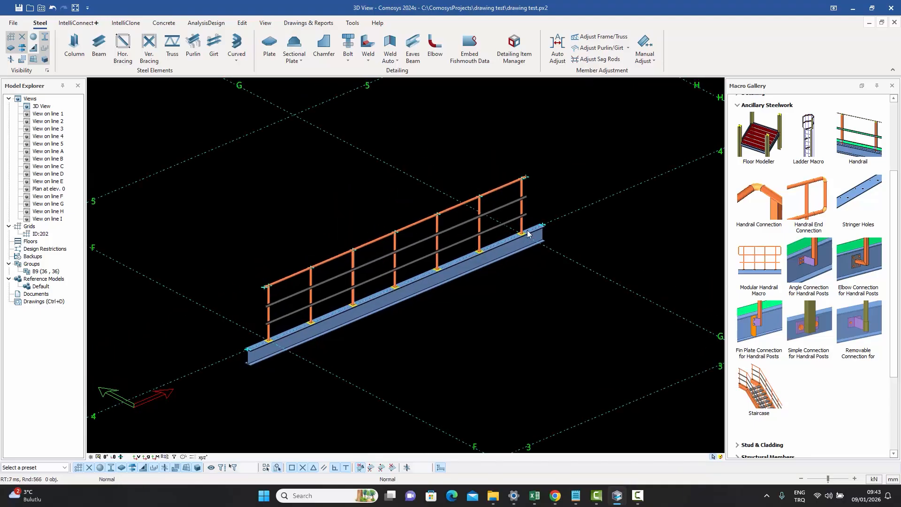
pyautogui.moveTo(526, 231); pyautogui.dragTo(618, 225, button='middle')
pyautogui.scroll(-4, 424, 247)
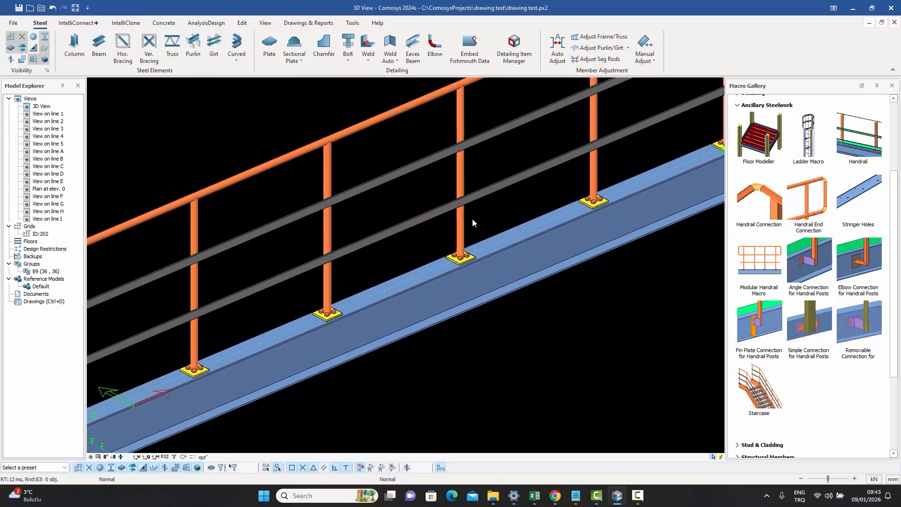
pyautogui.moveTo(513, 204); pyautogui.dragTo(424, 252, button='middle')
pyautogui.click(322, 234)
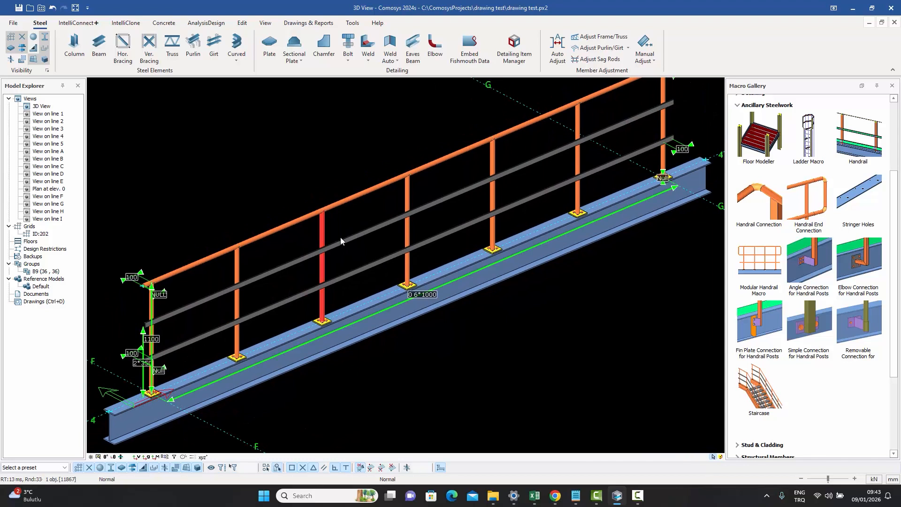
pyautogui.press('Escape')
pyautogui.doubleClick(341, 241)
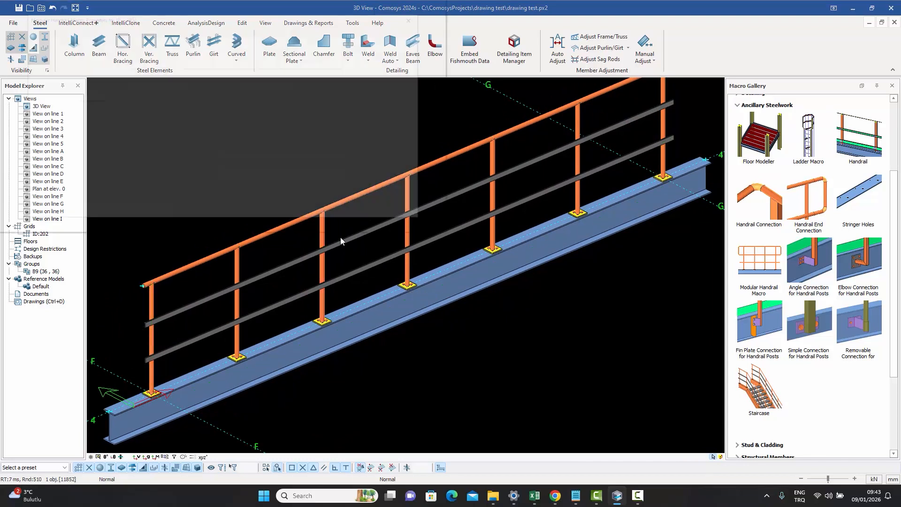
pyautogui.moveTo(183, 6); pyautogui.dragTo(569, 114)
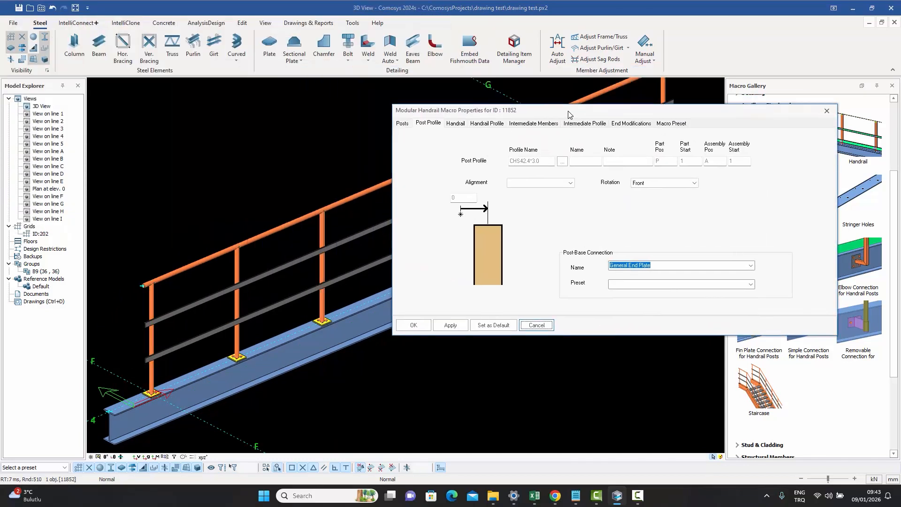
pyautogui.click(401, 124)
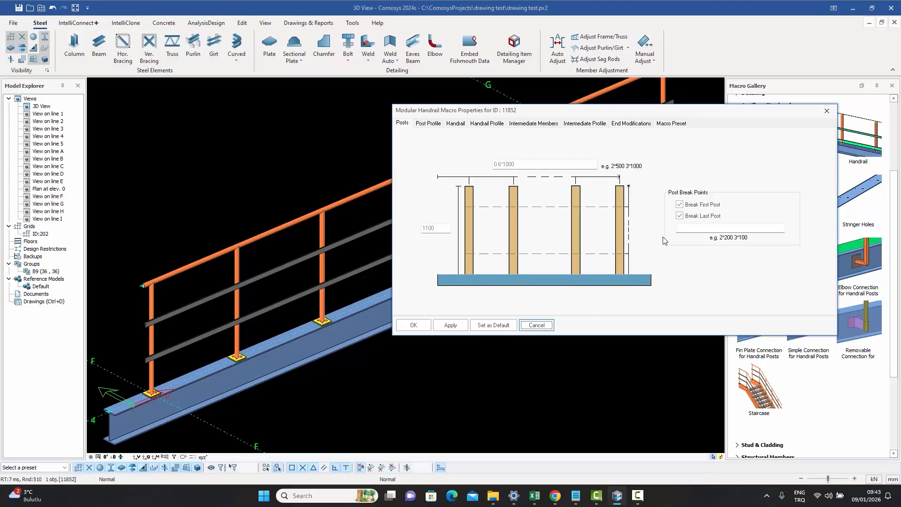
pyautogui.click(735, 228)
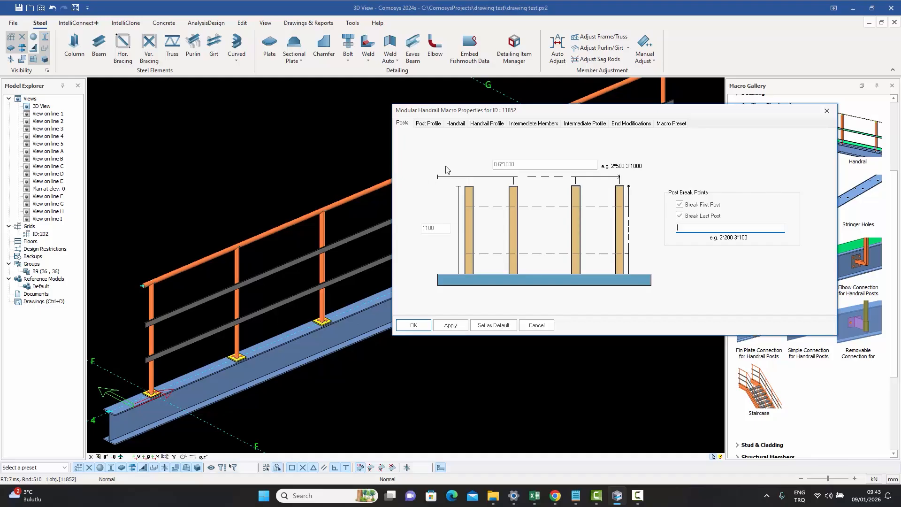
# Review the available post-base connections, then set the post profile's alignment offset to -140 and confirm the handrail properties
pyautogui.click(440, 125)
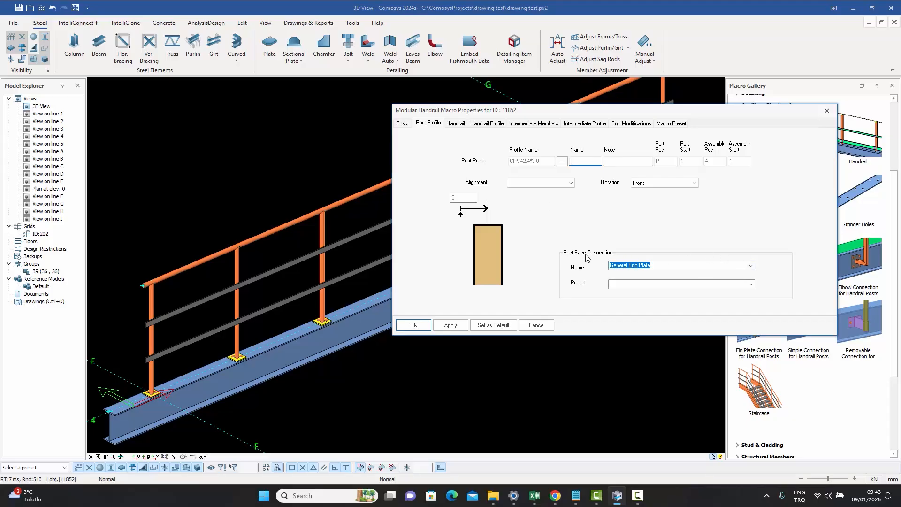
pyautogui.click(751, 266)
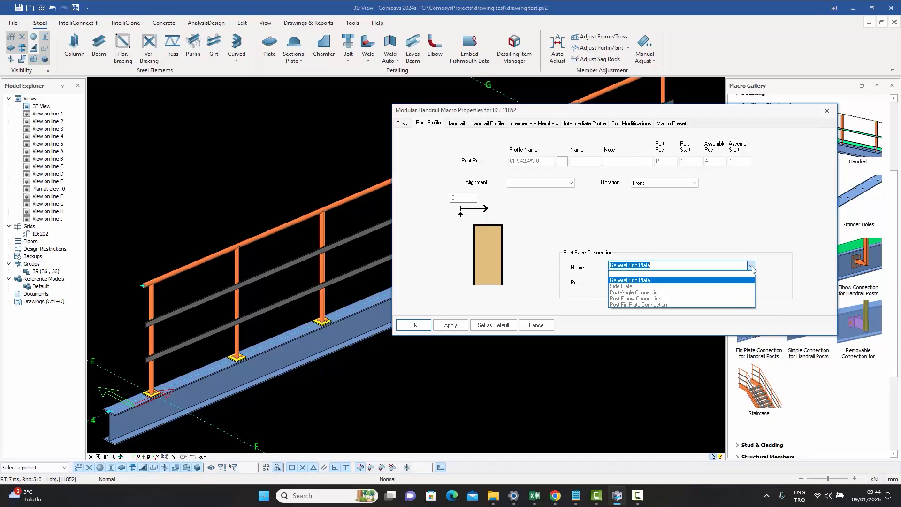
pyautogui.click(752, 266)
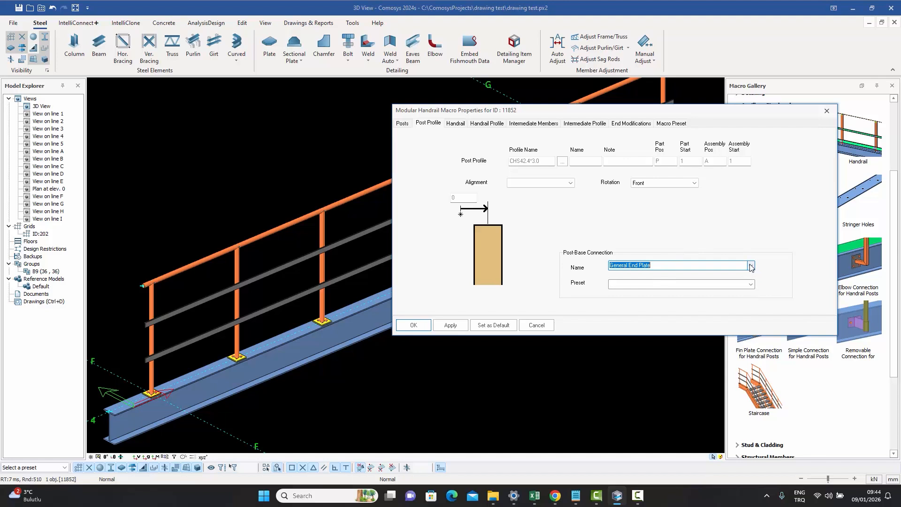
pyautogui.doubleClick(461, 198)
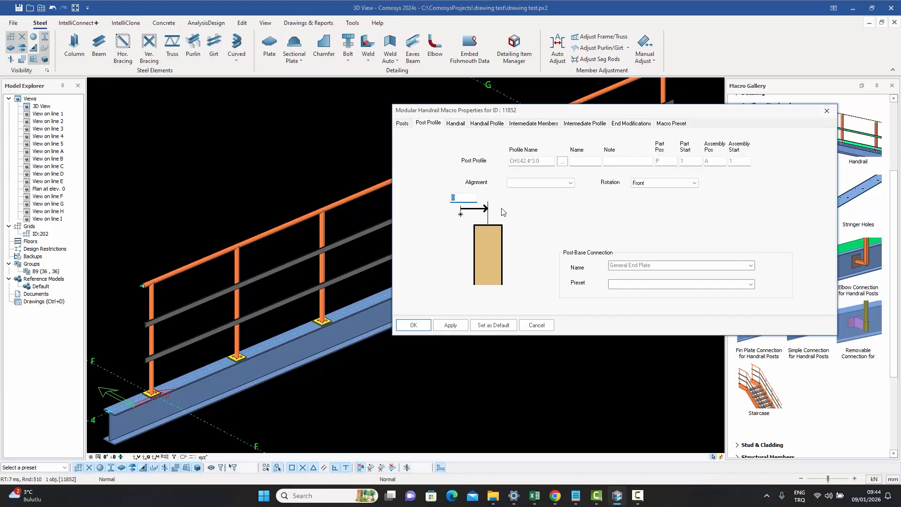
pyautogui.write('-140')
pyautogui.click(414, 326)
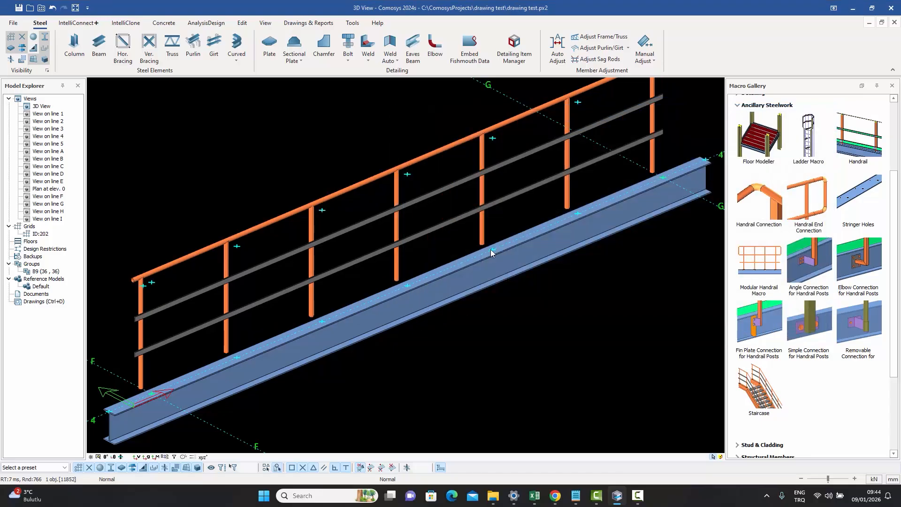
# Apply the Side Plate post-base connection to the modular handrail and inspect the plates at the post bases
pyautogui.moveTo(475, 255); pyautogui.dragTo(374, 330, button='middle')
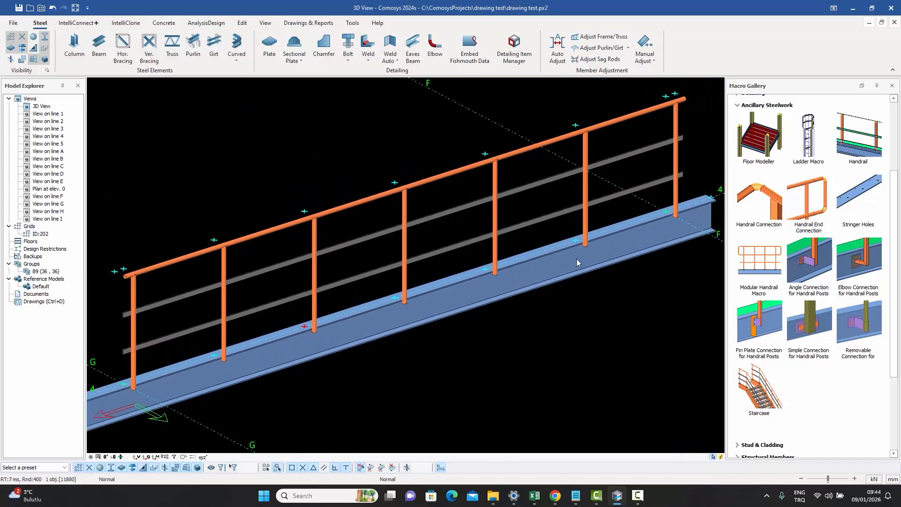
pyautogui.click(586, 224)
pyautogui.press('Escape')
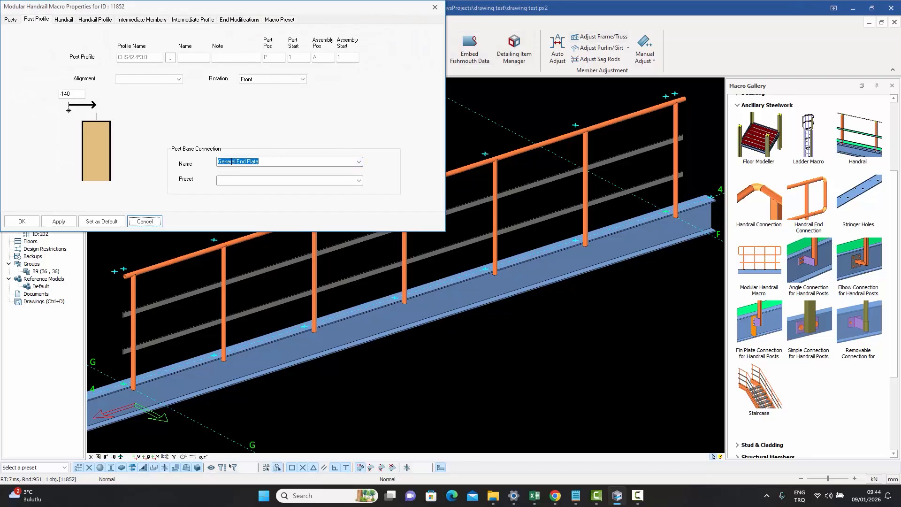
pyautogui.click(360, 163)
pyautogui.click(308, 184)
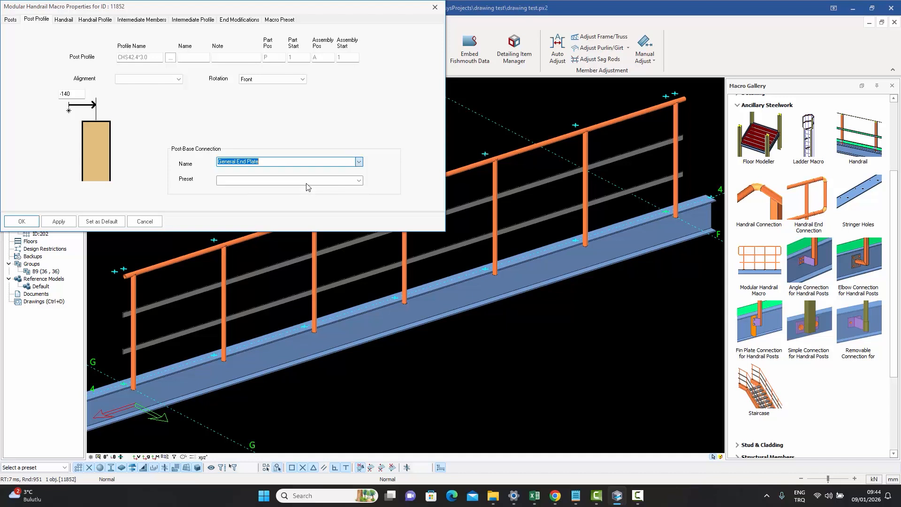
pyautogui.click(64, 224)
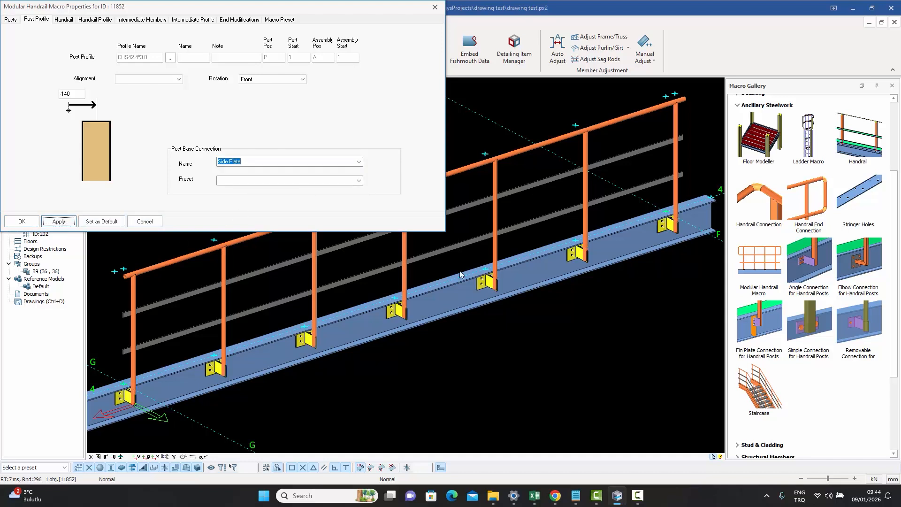
pyautogui.scroll(5, 679, 221)
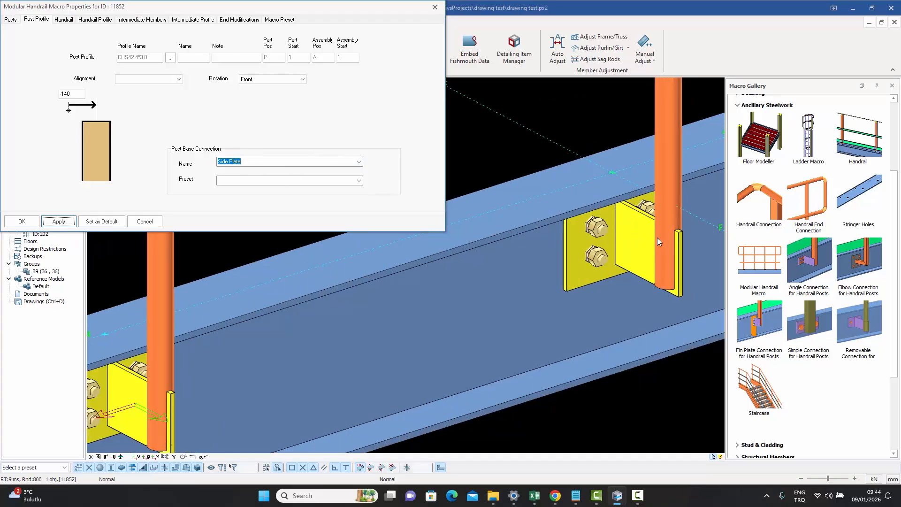
pyautogui.scroll(-5, 613, 248)
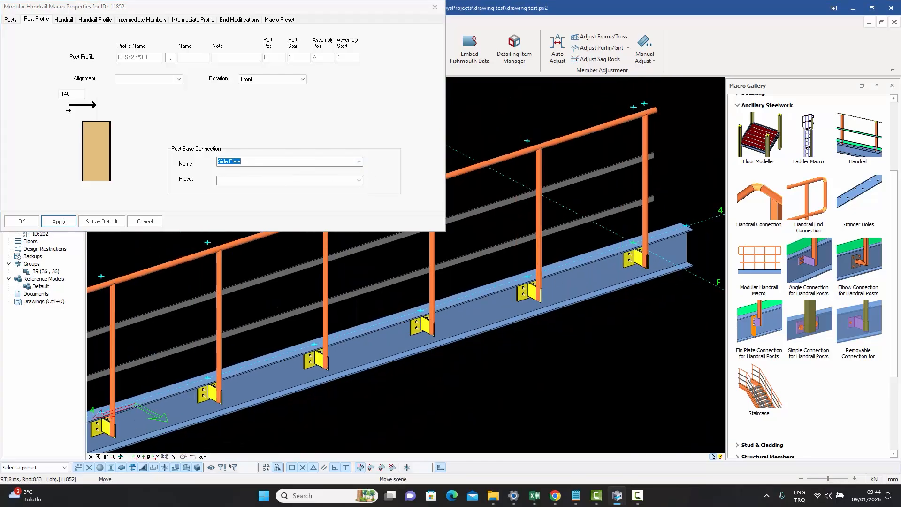
# Switch the handrail's post-base connection to Post-Angle Connection and apply it
pyautogui.click(360, 163)
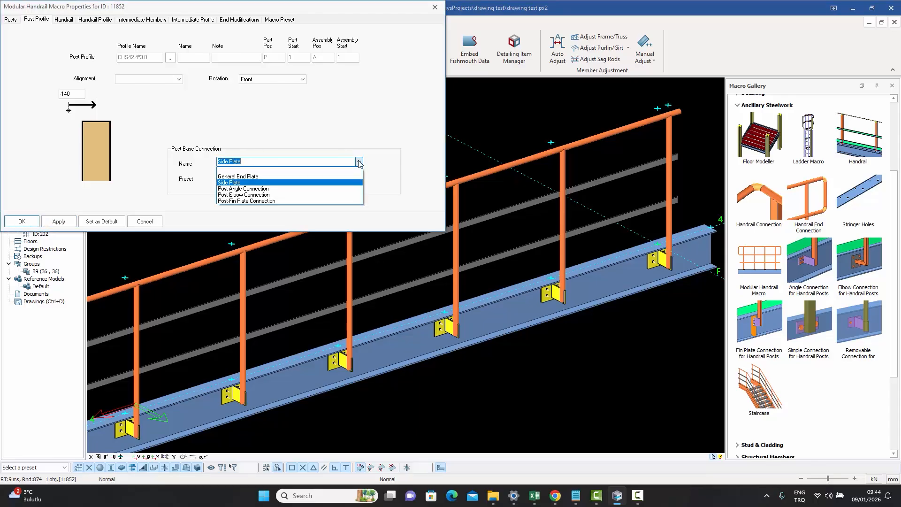
pyautogui.click(294, 188)
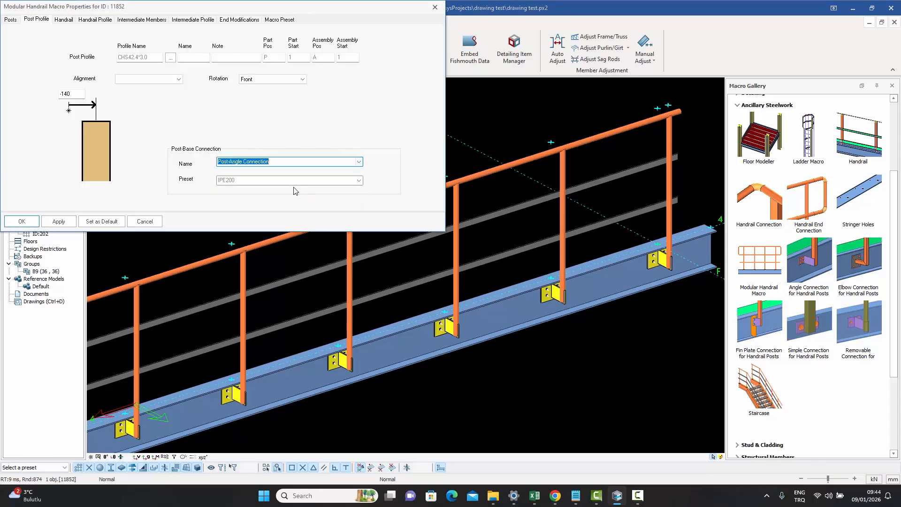
pyautogui.click(66, 223)
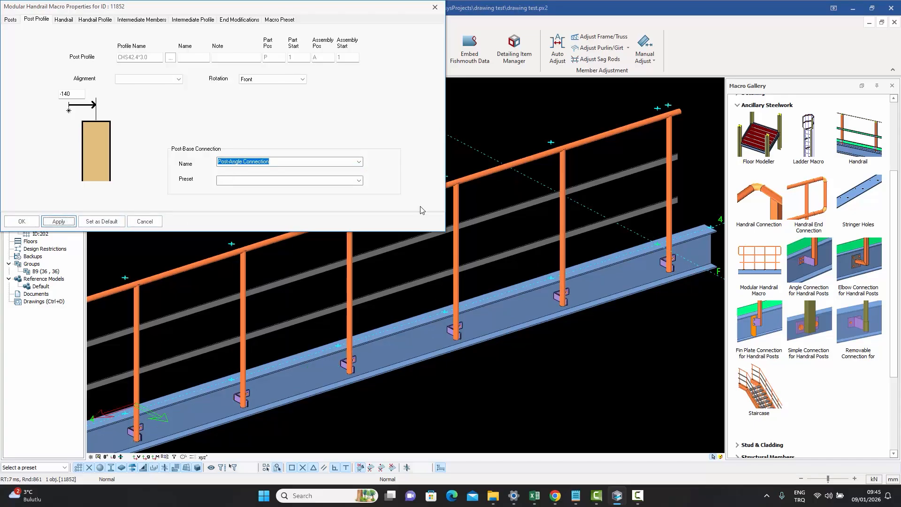
# Apply Post-Elbow Connection as the handrail's post-base connection and inspect an elbow joint at the beam web
pyautogui.click(360, 162)
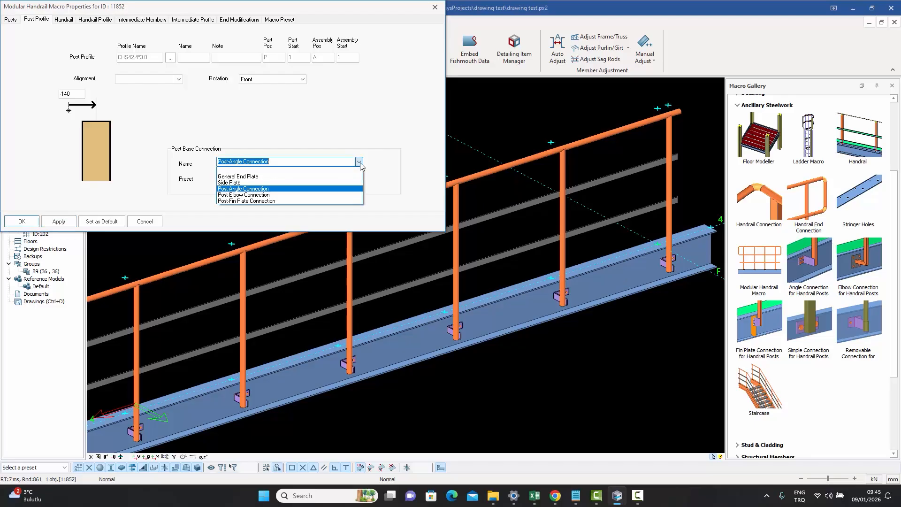
pyautogui.click(248, 194)
pyautogui.click(58, 221)
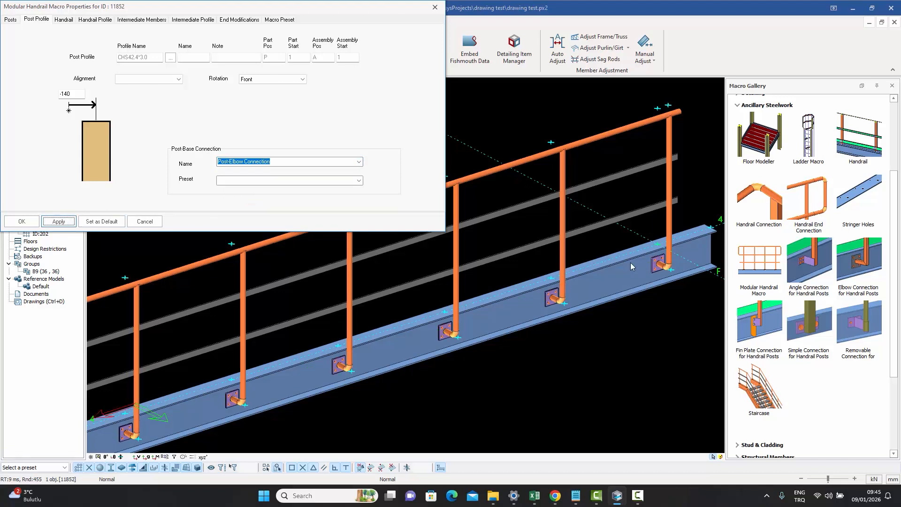
pyautogui.scroll(5, 680, 274)
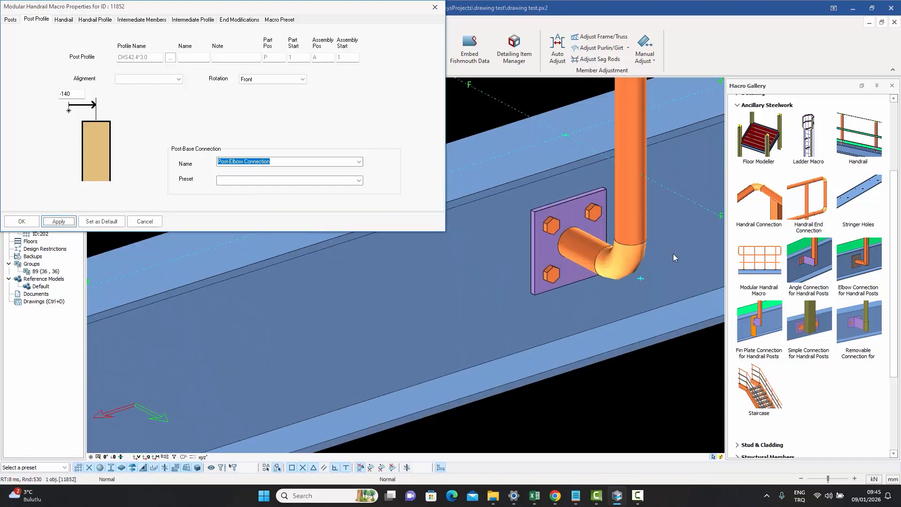
pyautogui.scroll(-5, 666, 253)
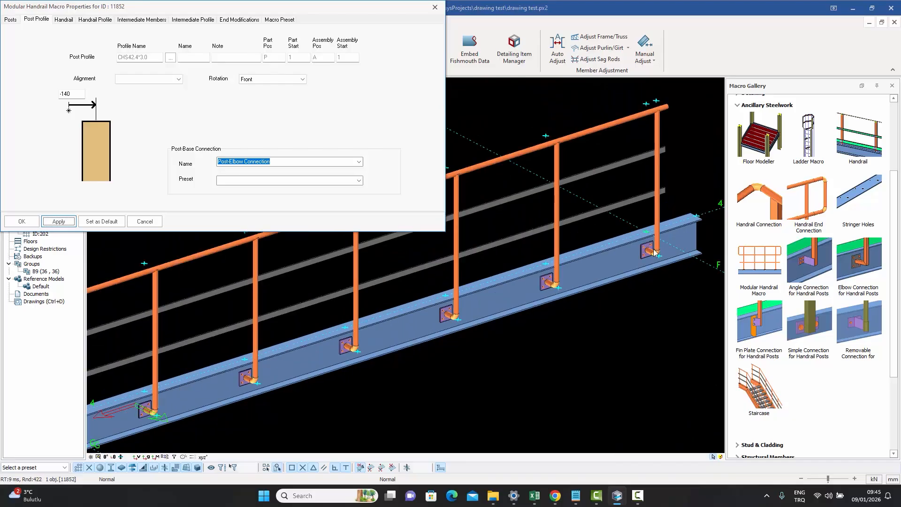
# Set the handrail's post-base connection to Post-Fin Plate Connection, confirm the properties and inspect a fin plate up close
pyautogui.click(359, 162)
pyautogui.click(270, 202)
pyautogui.click(58, 222)
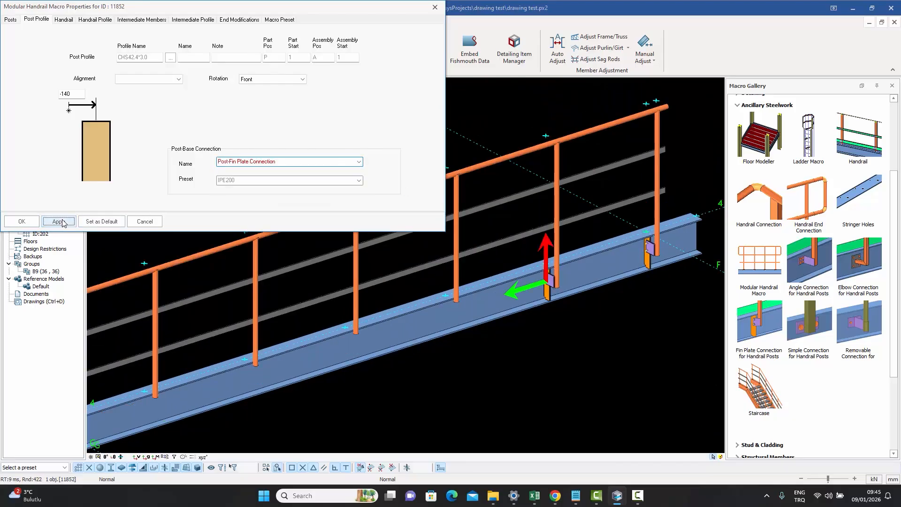
pyautogui.click(22, 222)
pyautogui.scroll(8, 629, 245)
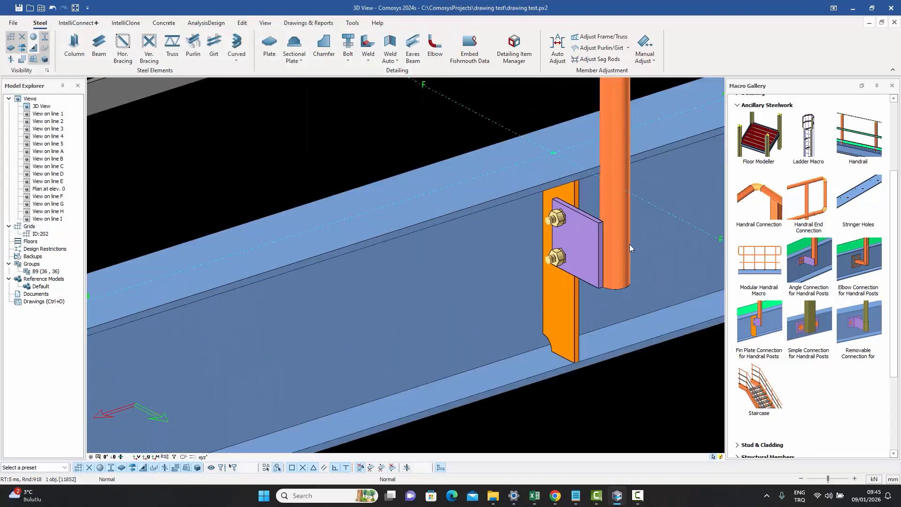
pyautogui.moveTo(629, 242); pyautogui.dragTo(611, 261, button='middle')
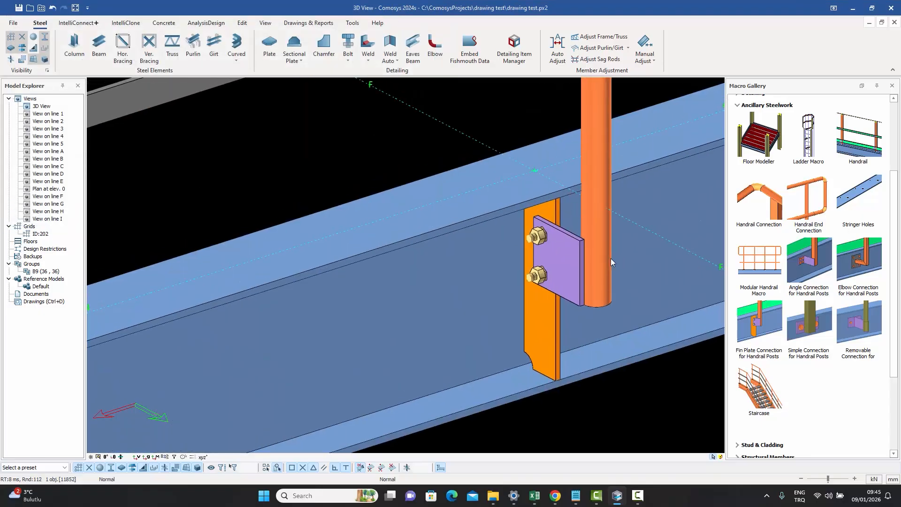
# Review the general settings of the removable connection macro for handrail posts and close them unchanged
pyautogui.doubleClick(864, 320)
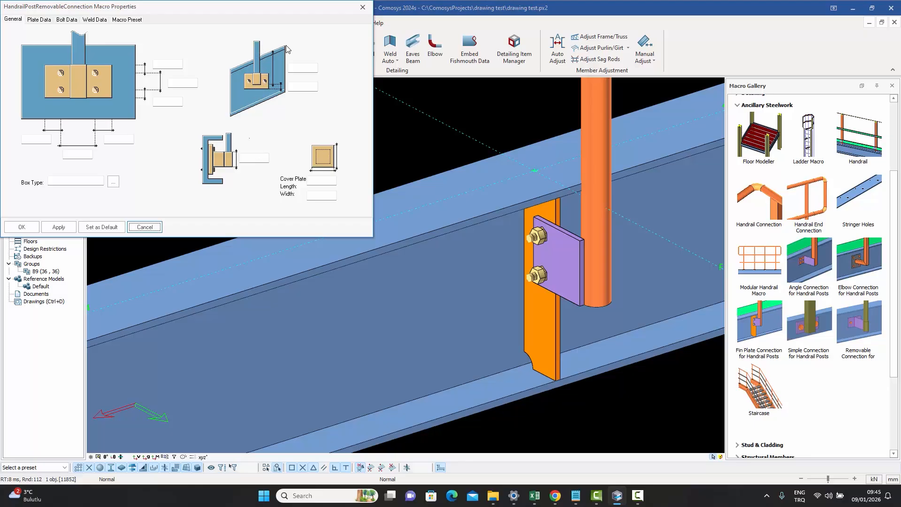
pyautogui.click(364, 9)
pyautogui.scroll(-3, 527, 218)
pyautogui.scroll(-5, 528, 221)
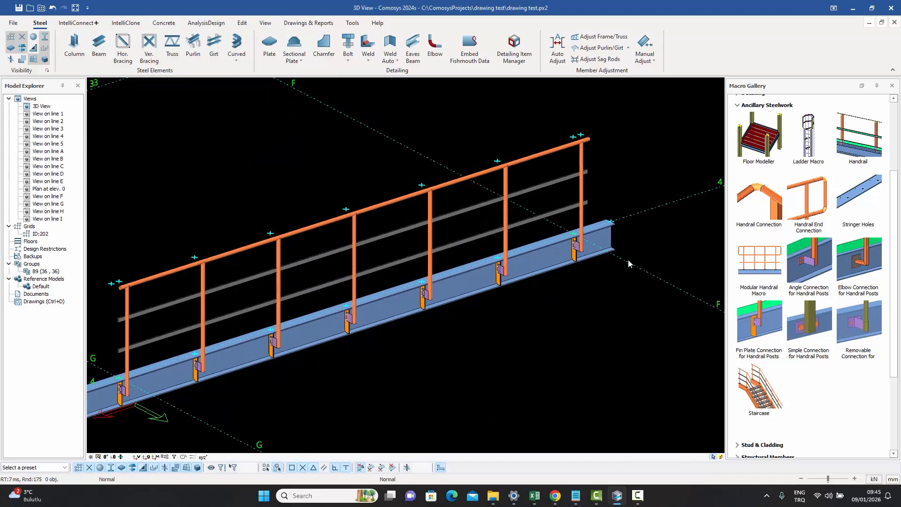
pyautogui.moveTo(600, 300); pyautogui.dragTo(630, 290, button='middle')
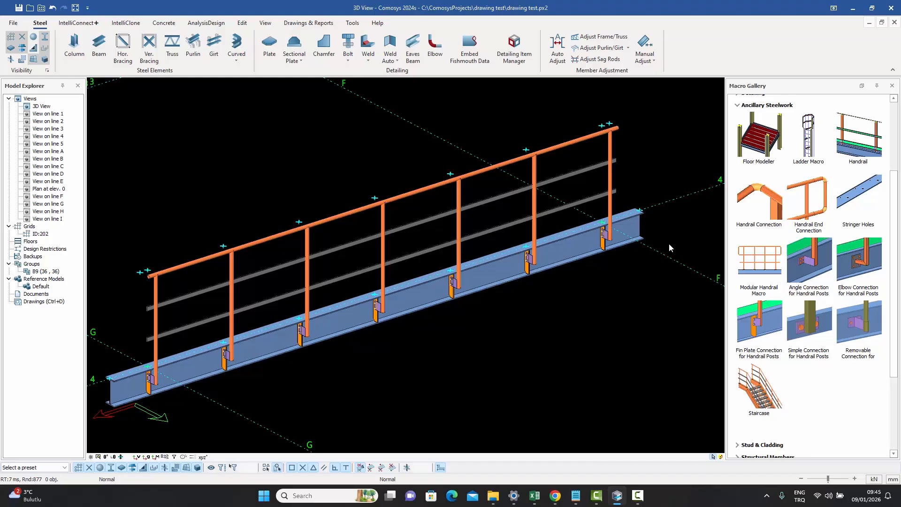
# Open the modular handrail's properties from one of its posts and review the handrail offset, break-point and handrail profile settings
pyautogui.click(535, 230)
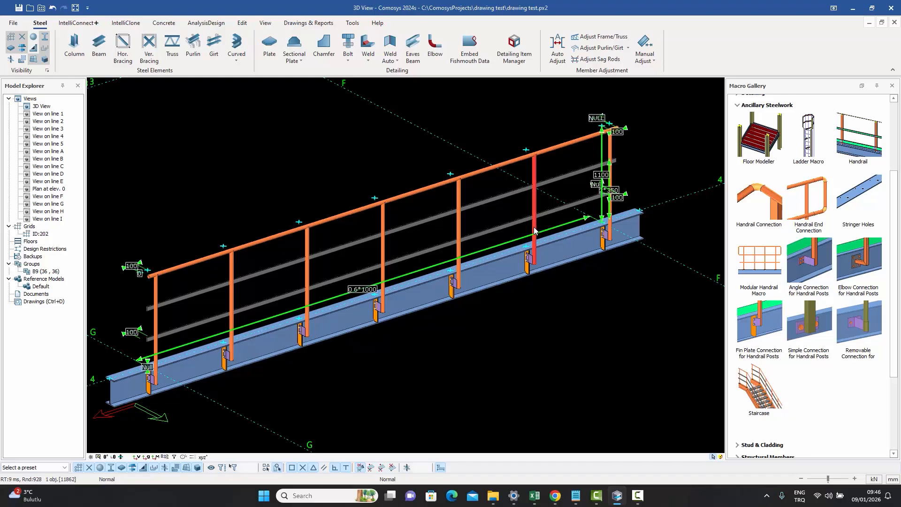
pyautogui.press('Escape')
pyautogui.doubleClick(535, 231)
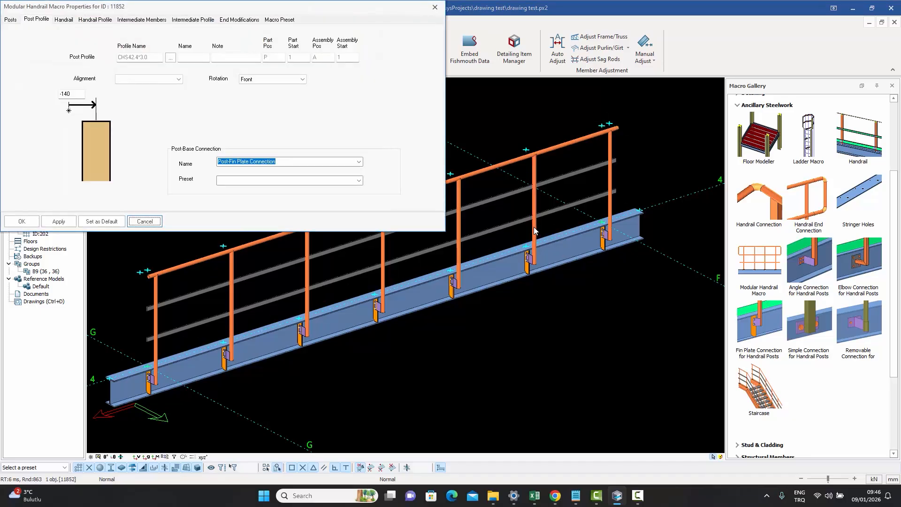
pyautogui.click(65, 20)
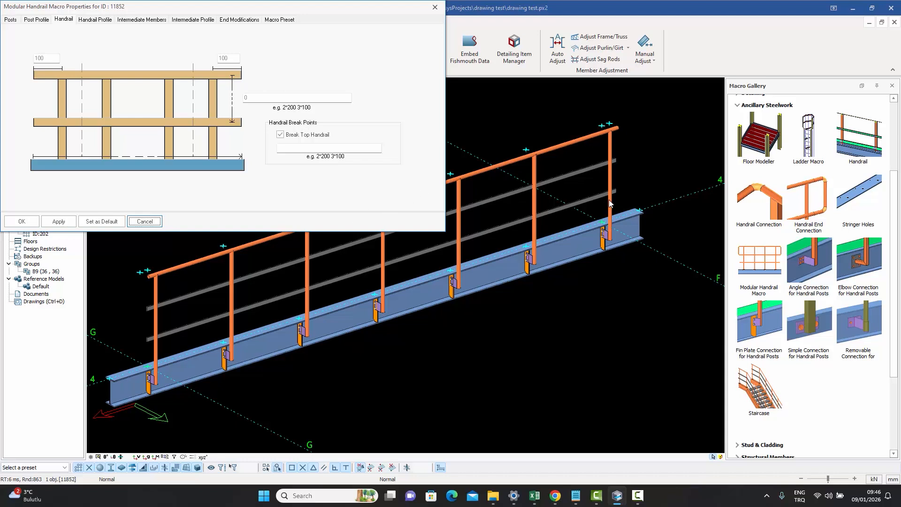
pyautogui.click(265, 96)
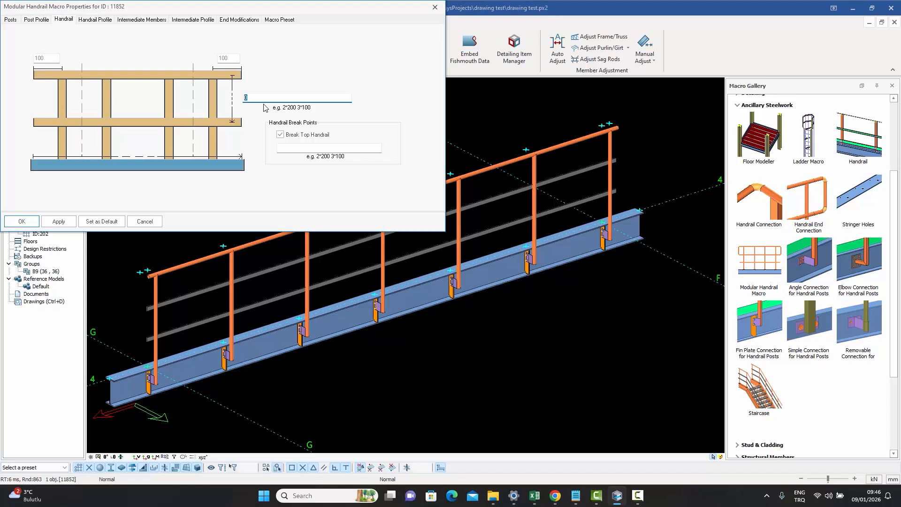
pyautogui.click(97, 20)
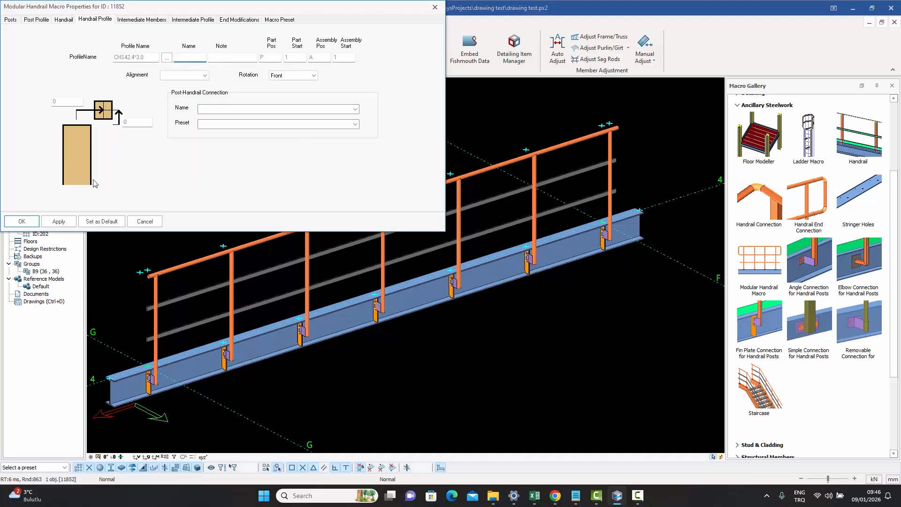
# Review the handrail macro's intermediate member, intermediate profile and end connection settings and close the properties unchanged
pyautogui.click(135, 20)
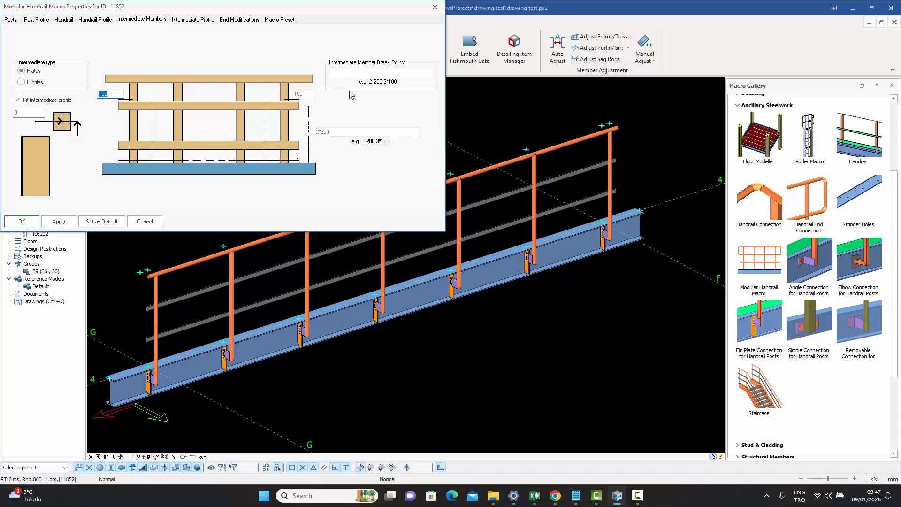
pyautogui.click(190, 21)
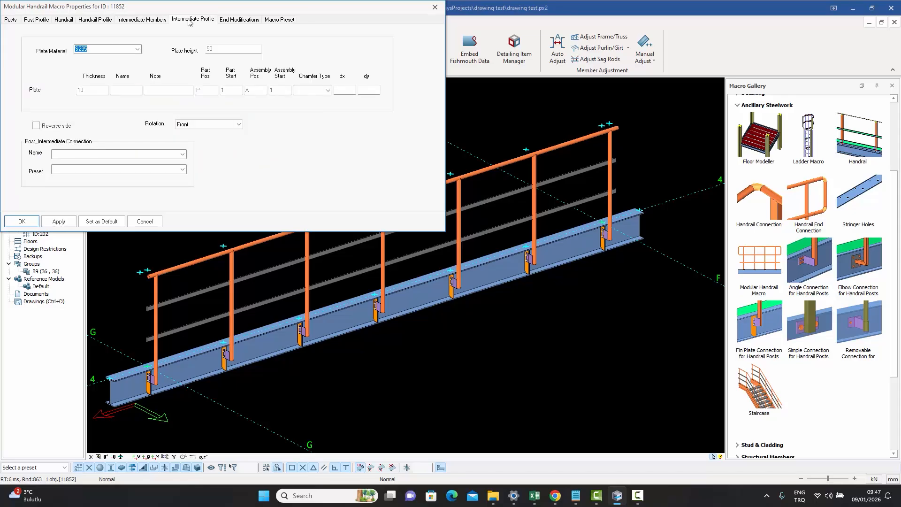
pyautogui.click(236, 21)
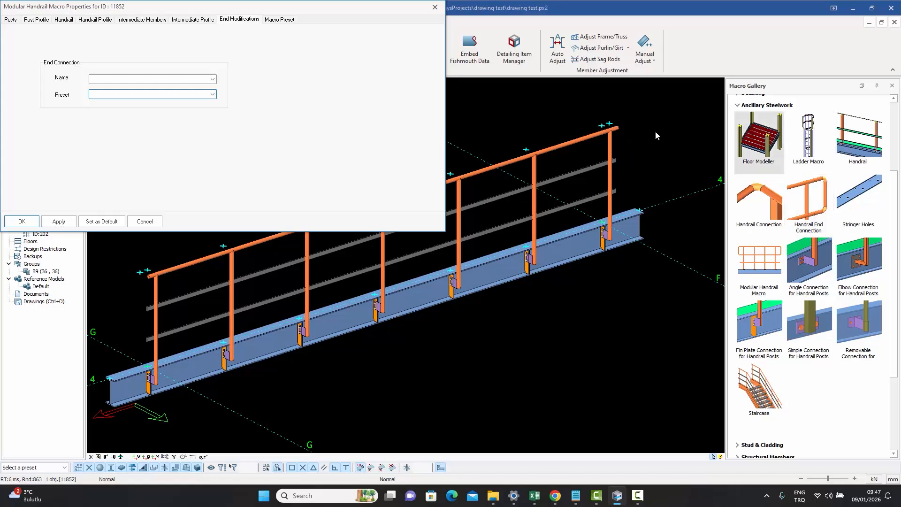
pyautogui.click(141, 20)
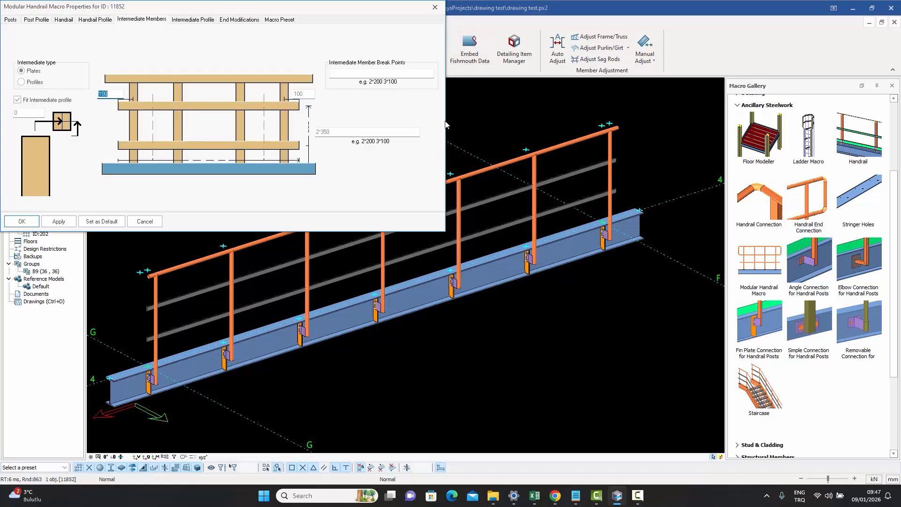
pyautogui.moveTo(367, 10); pyautogui.dragTo(463, 77)
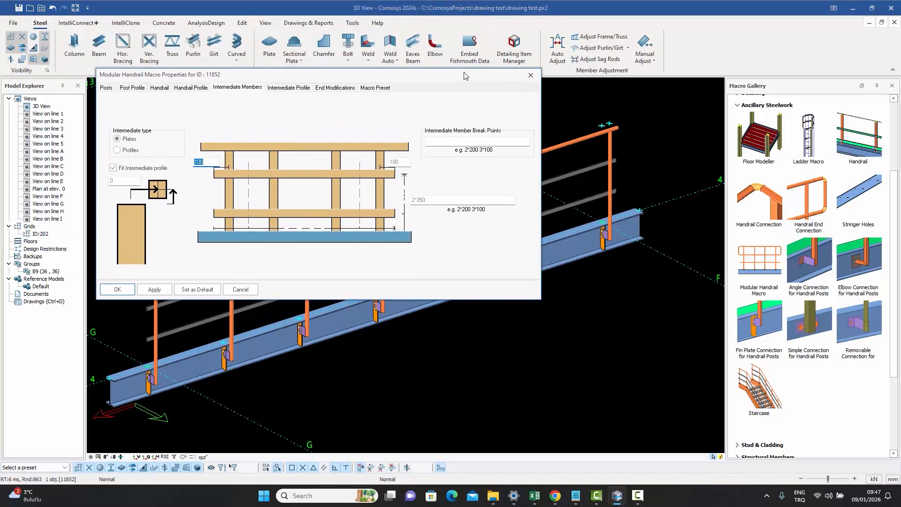
pyautogui.click(531, 74)
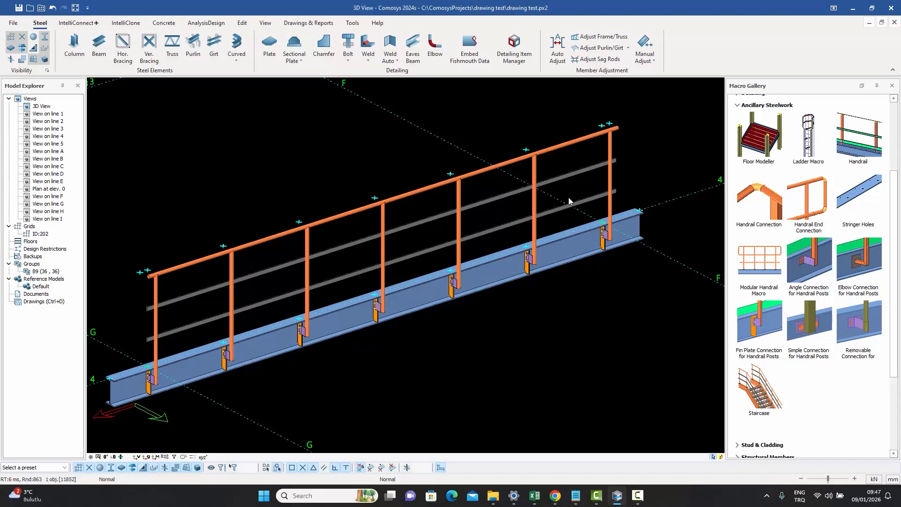
# Examine the bolted base plate joining the first handrail post to the beam's top flange
pyautogui.scroll(3, 570, 196)
pyautogui.scroll(2, 647, 270)
pyautogui.moveTo(647, 270); pyautogui.dragTo(595, 333, button='middle')
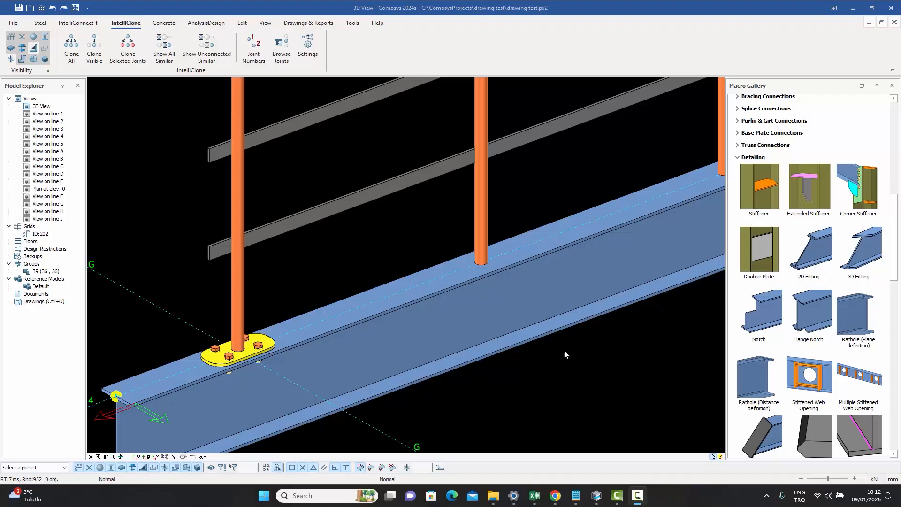
pyautogui.scroll(5, 252, 351)
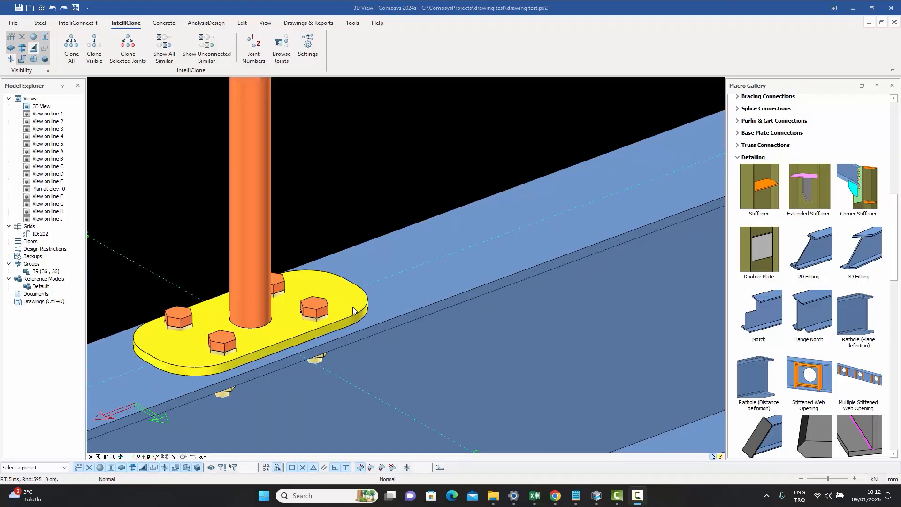
pyautogui.moveTo(356, 310); pyautogui.dragTo(383, 284, button='middle')
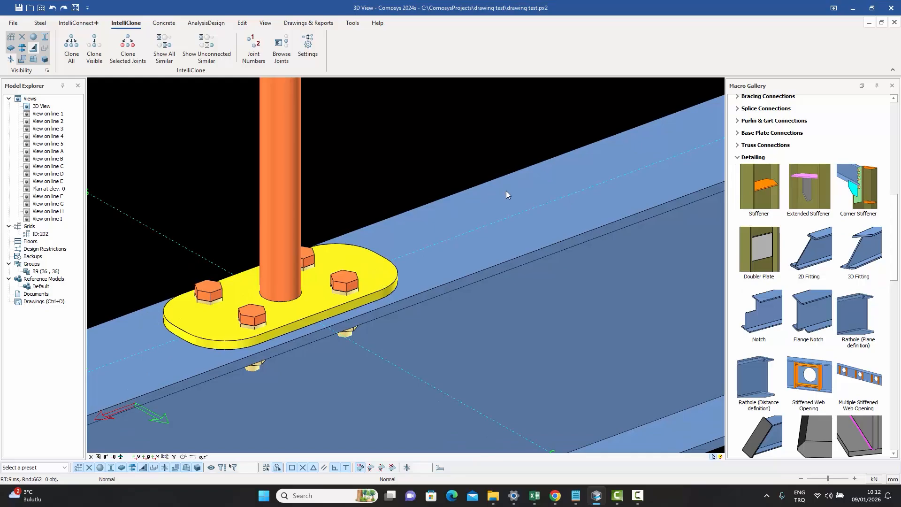
pyautogui.scroll(-3, 395, 226)
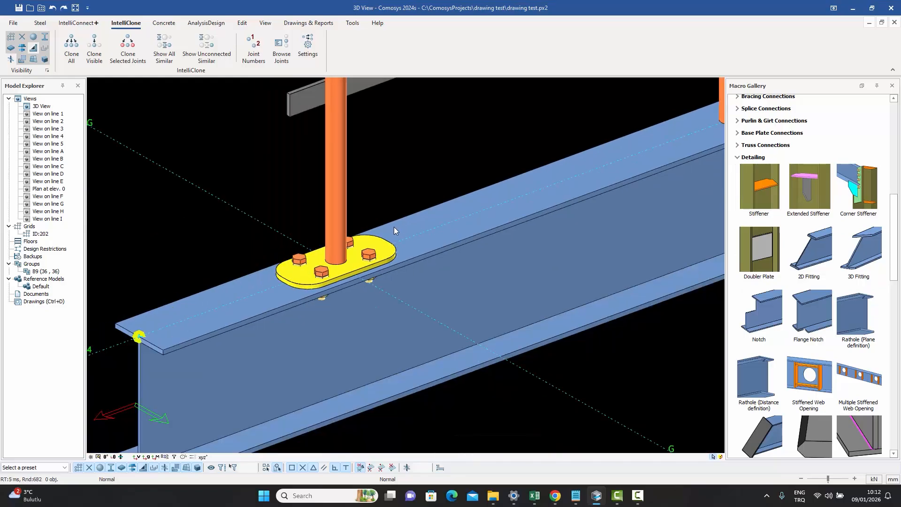
pyautogui.moveTo(430, 237); pyautogui.dragTo(368, 264, button='middle')
pyautogui.scroll(-2, 364, 261)
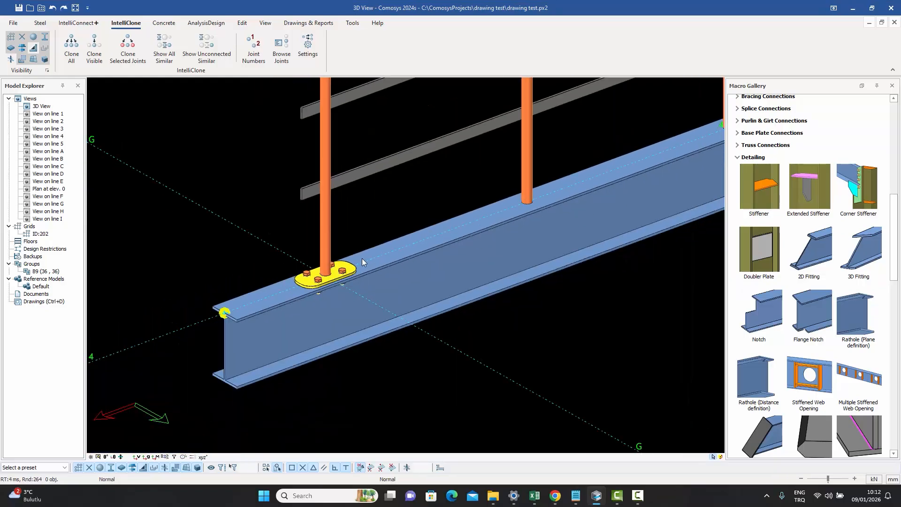
pyautogui.scroll(4, 336, 259)
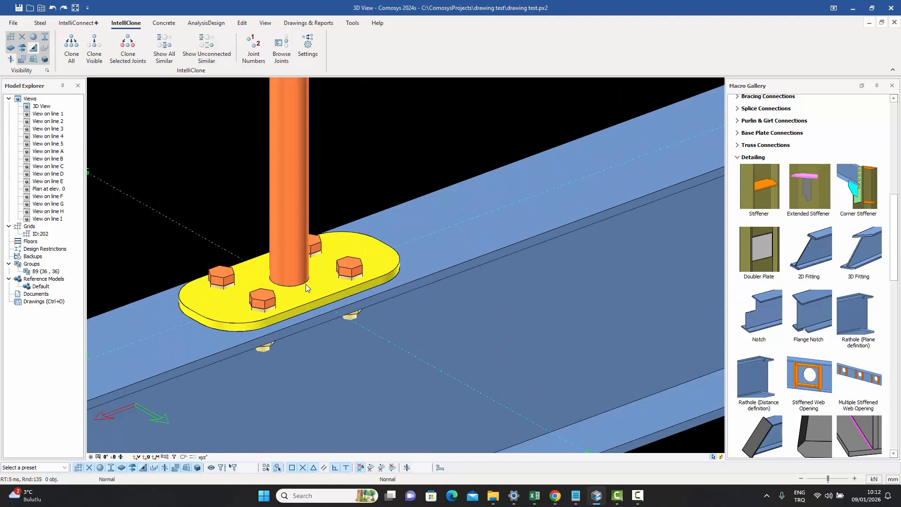
# Select the first post's complete base-plate connection and check which object types its group contains
pyautogui.click(271, 303)
pyautogui.scroll(-2, 277, 293)
pyautogui.click(235, 261)
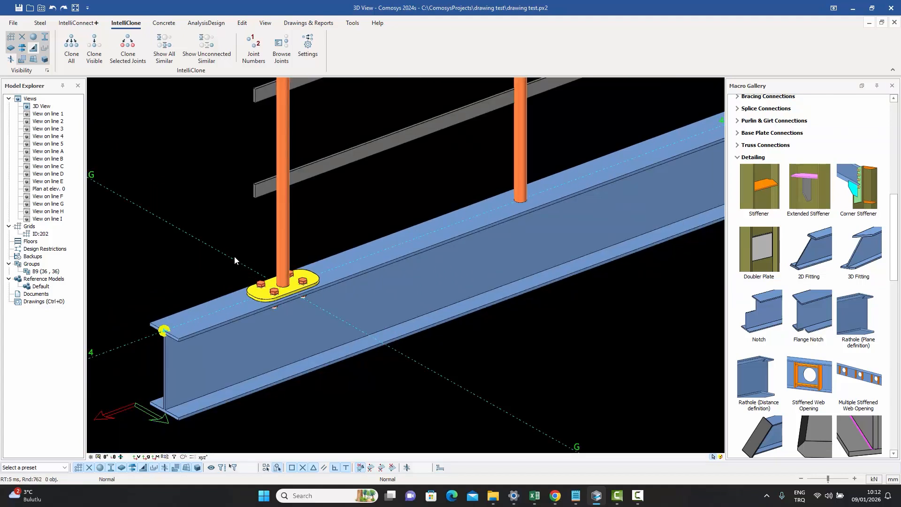
pyautogui.moveTo(229, 245); pyautogui.dragTo(360, 325)
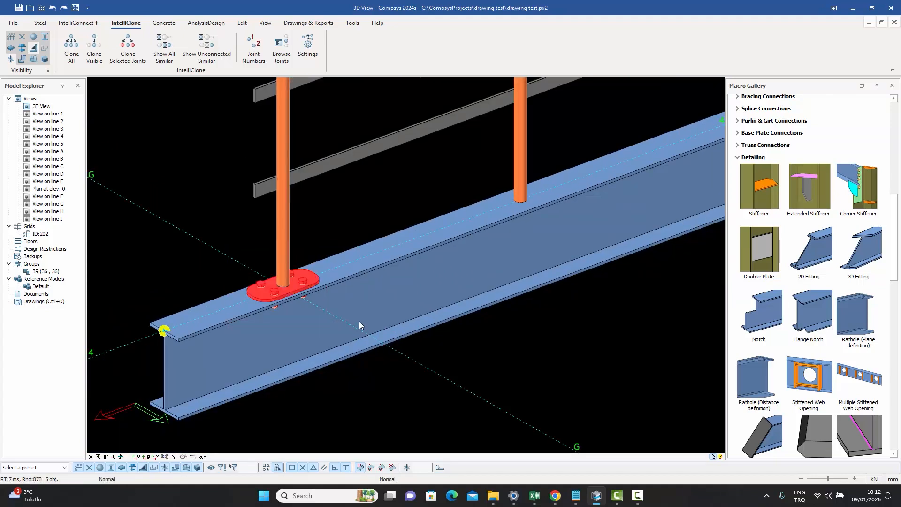
pyautogui.click(221, 246)
pyautogui.moveTo(221, 245); pyautogui.dragTo(339, 315)
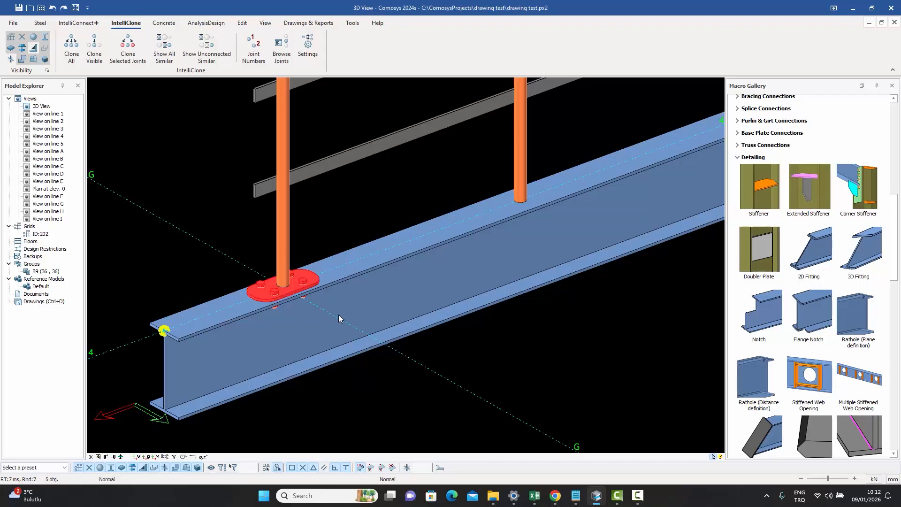
pyautogui.doubleClick(295, 282)
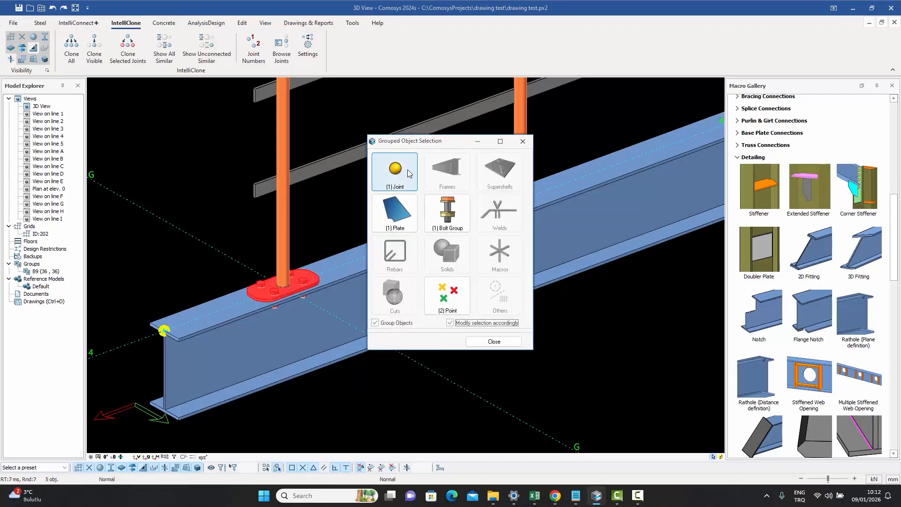
pyautogui.click(522, 141)
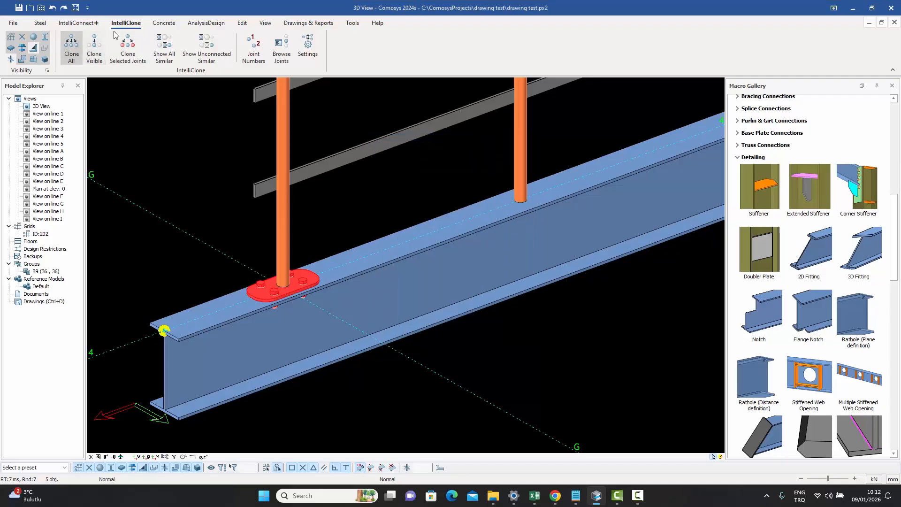
# Clone the selected base-plate connection to all unconnected handrail post joints with IntelliClone and inspect the cloned plates
pyautogui.click(72, 49)
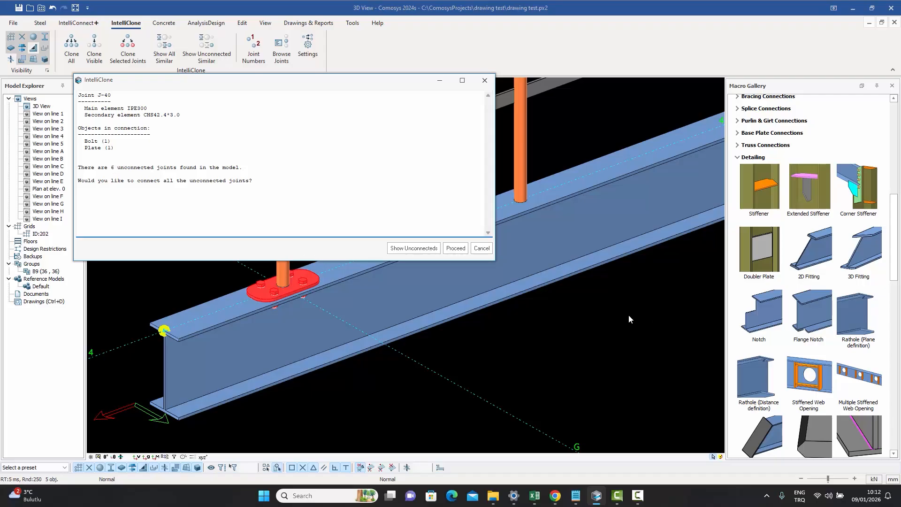
pyautogui.click(455, 248)
pyautogui.moveTo(478, 249); pyautogui.dragTo(290, 346, button='middle')
pyautogui.moveTo(556, 322); pyautogui.dragTo(477, 350, button='middle')
pyautogui.moveTo(430, 376)
pyautogui.mouseDown(button='middle')
pyautogui.moveTo(523, 331)
pyautogui.moveTo(559, 302)
pyautogui.moveTo(438, 366)
pyautogui.mouseUp(button='middle')
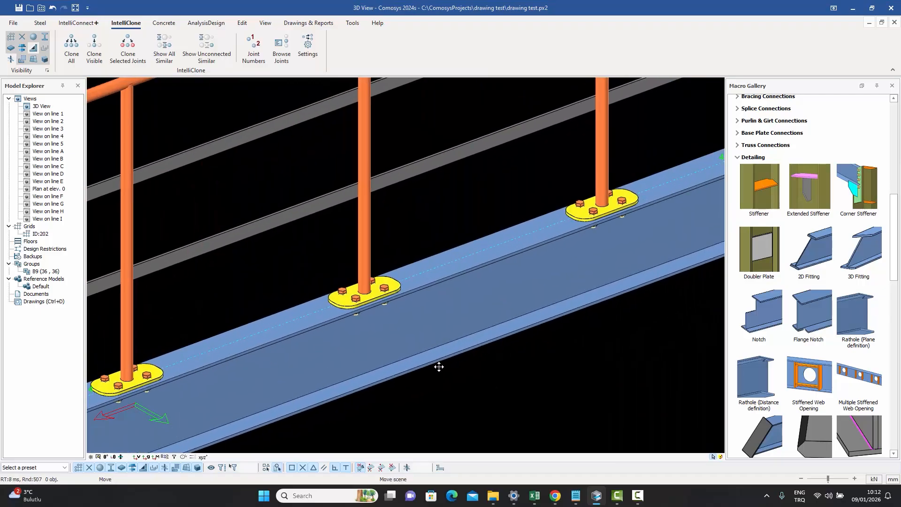
pyautogui.moveTo(498, 325); pyautogui.dragTo(520, 327, button='middle')
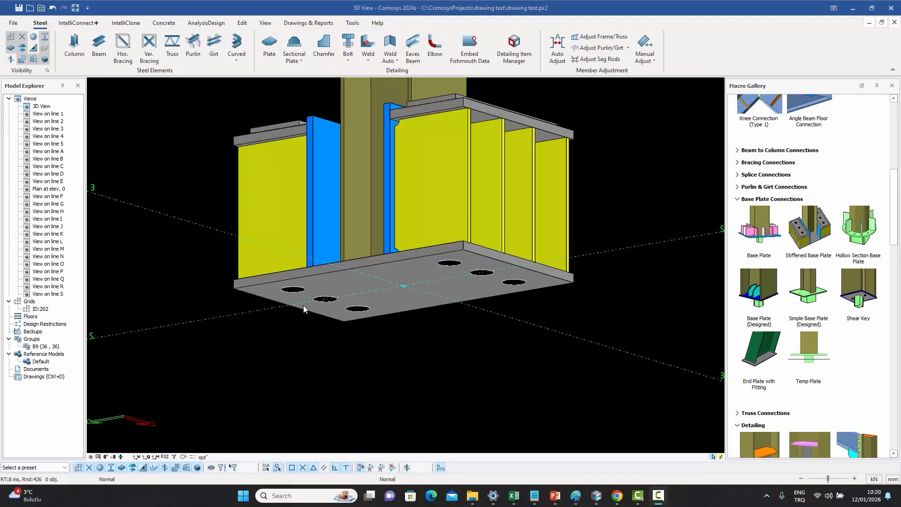
# Add a Temp Plate beneath the column's stiffened base plate with the Temp Plate macro
pyautogui.scroll(-2, 324, 313)
pyautogui.scroll(4, 345, 308)
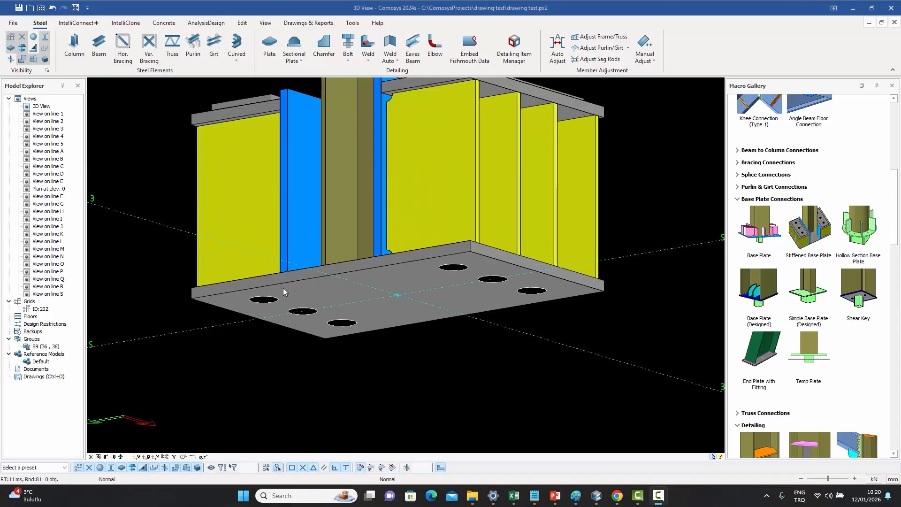
pyautogui.moveTo(390, 289); pyautogui.dragTo(380, 292, button='middle')
pyautogui.moveTo(438, 330); pyautogui.dragTo(464, 317, button='middle')
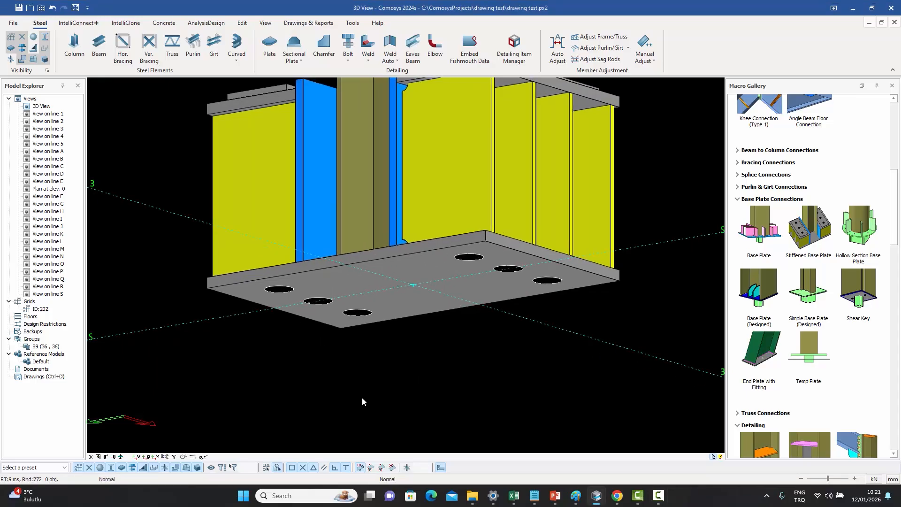
pyautogui.moveTo(574, 372); pyautogui.dragTo(556, 334, button='middle')
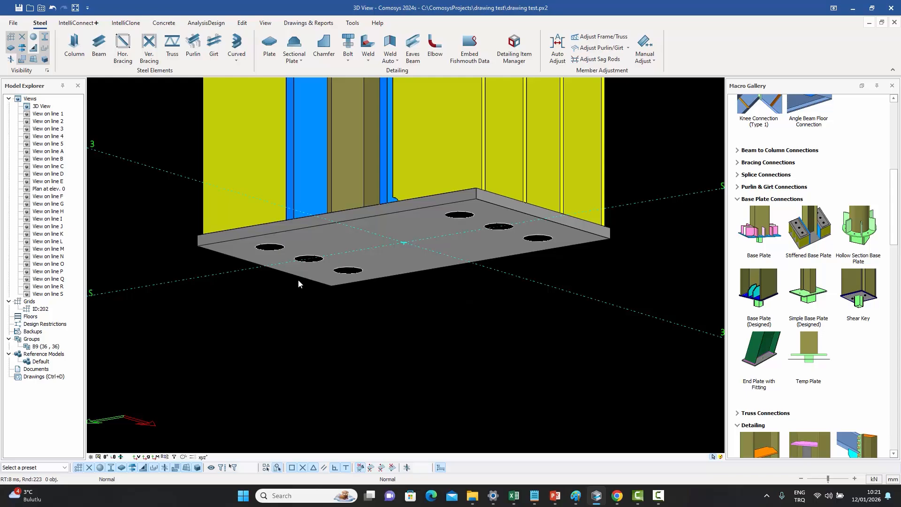
pyautogui.moveTo(454, 280)
pyautogui.keyDown('shift'); pyautogui.mouseDown(button='middle')
pyautogui.moveTo(457, 294)
pyautogui.moveTo(458, 284)
pyautogui.mouseUp(button='middle'); pyautogui.keyUp('shift')
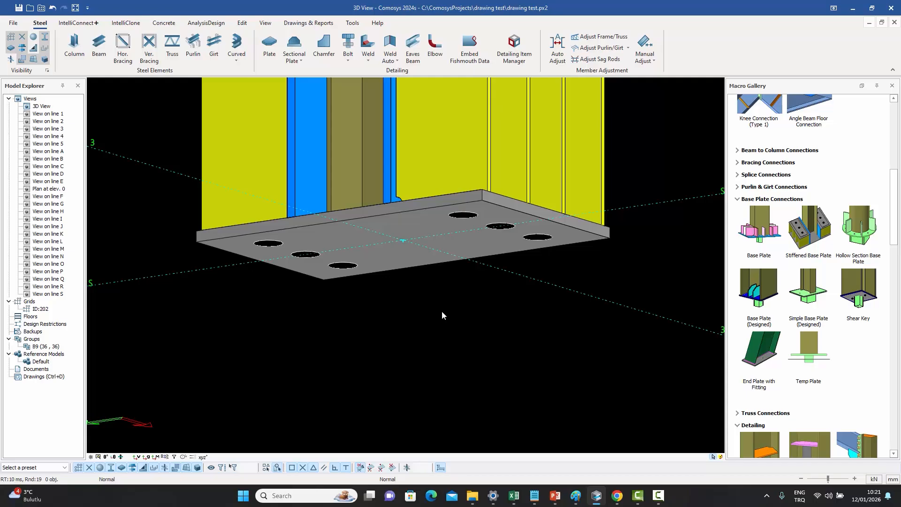
pyautogui.click(810, 362)
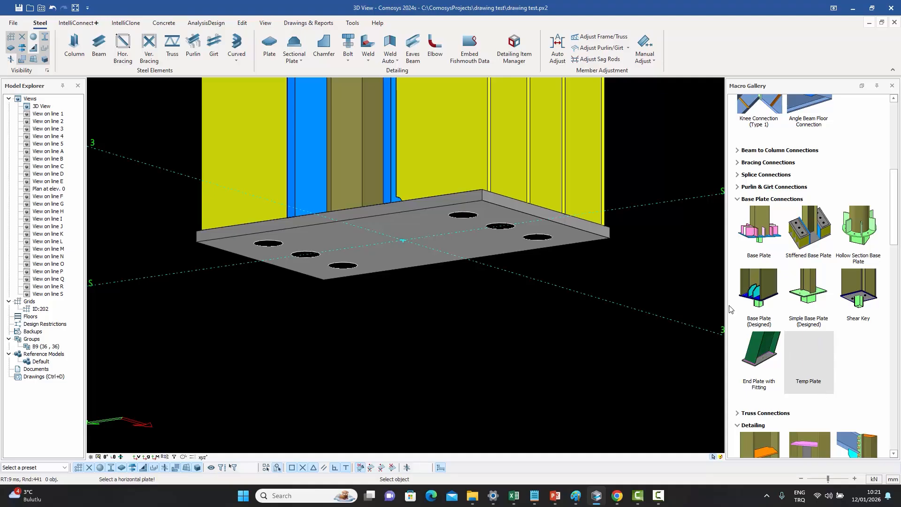
pyautogui.click(597, 238)
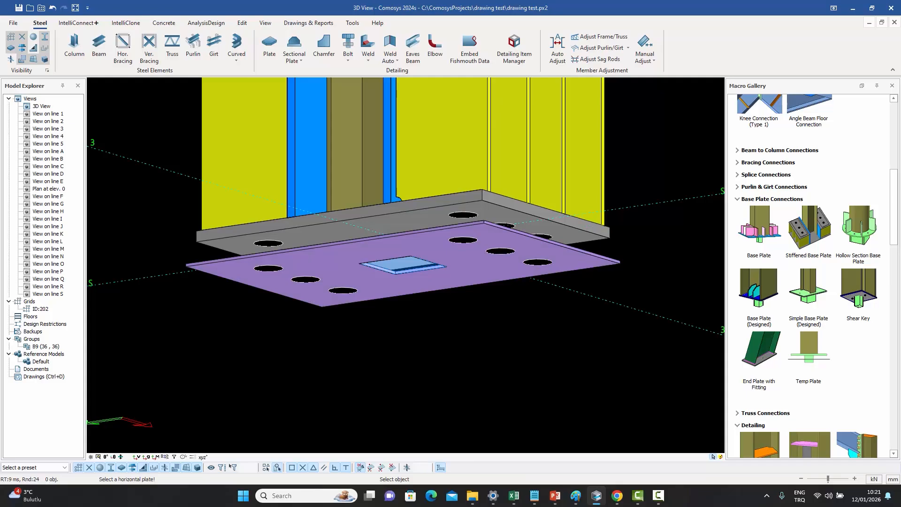
pyautogui.press('Escape')
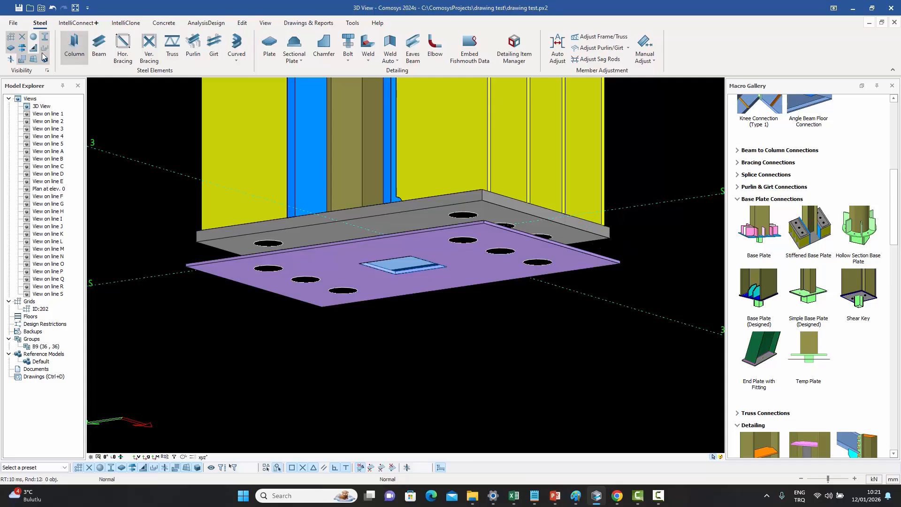
# Open the temp plate's macro properties and review its gap, edge offset and central opening dimensions
pyautogui.click(24, 58)
pyautogui.moveTo(367, 227); pyautogui.dragTo(457, 260, button='middle')
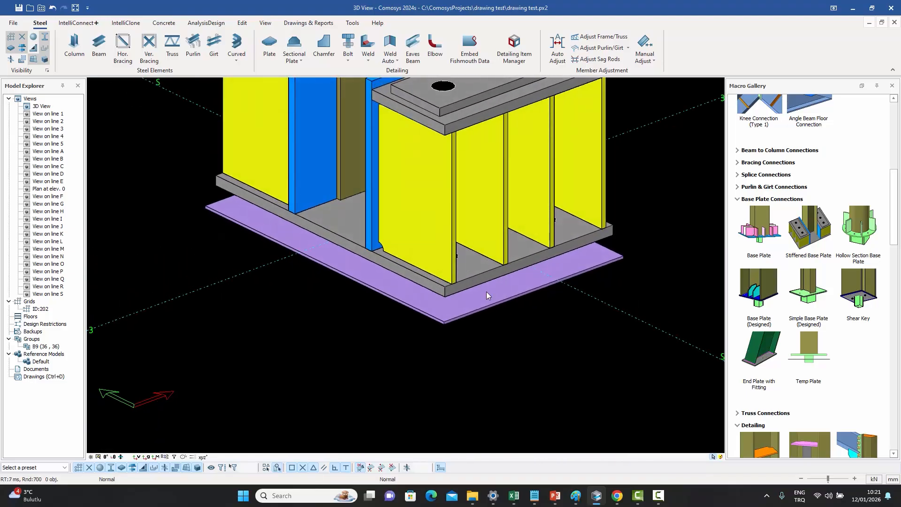
pyautogui.click(479, 304)
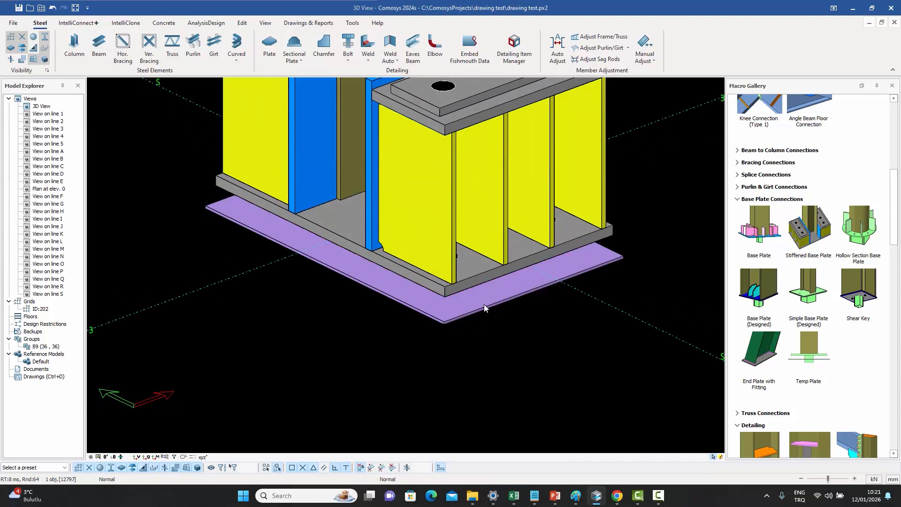
pyautogui.doubleClick(483, 304)
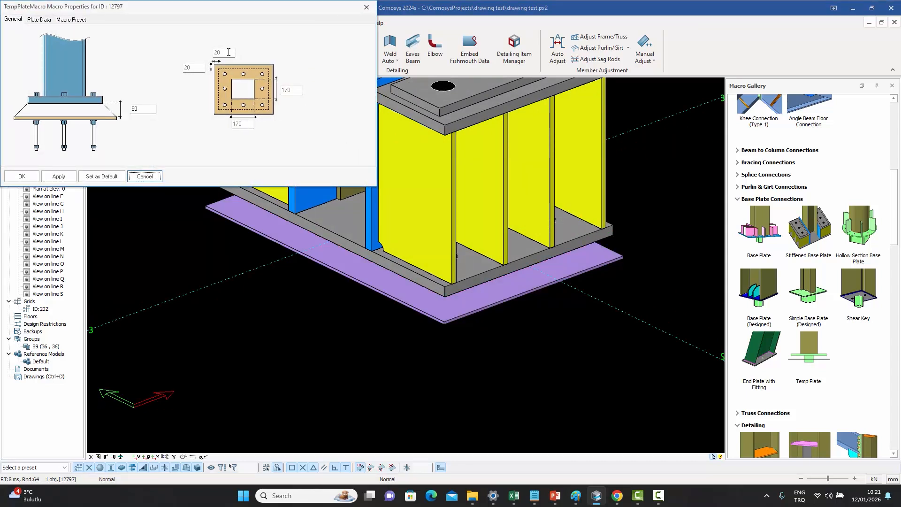
pyautogui.doubleClick(201, 67)
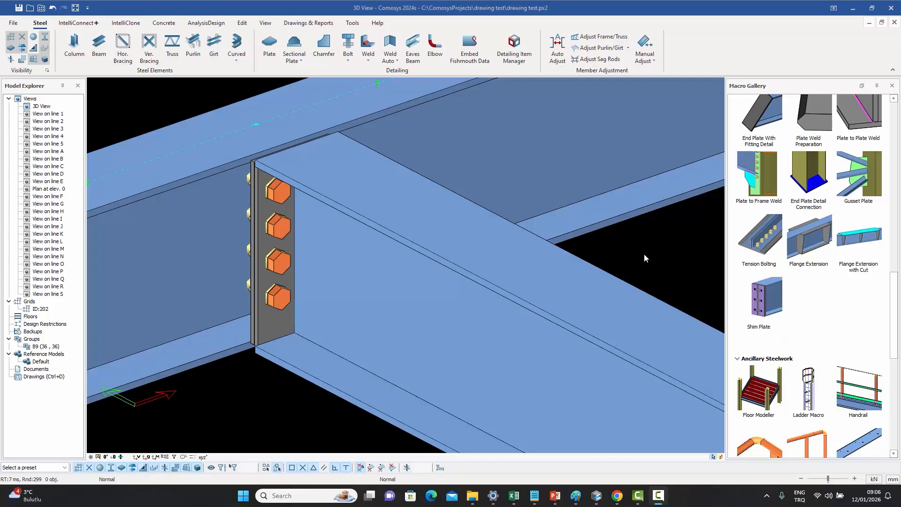
# Add shim plates to the beam's bolted end plate with the Shim Plate macro and inspect them at the lower corner
pyautogui.click(758, 299)
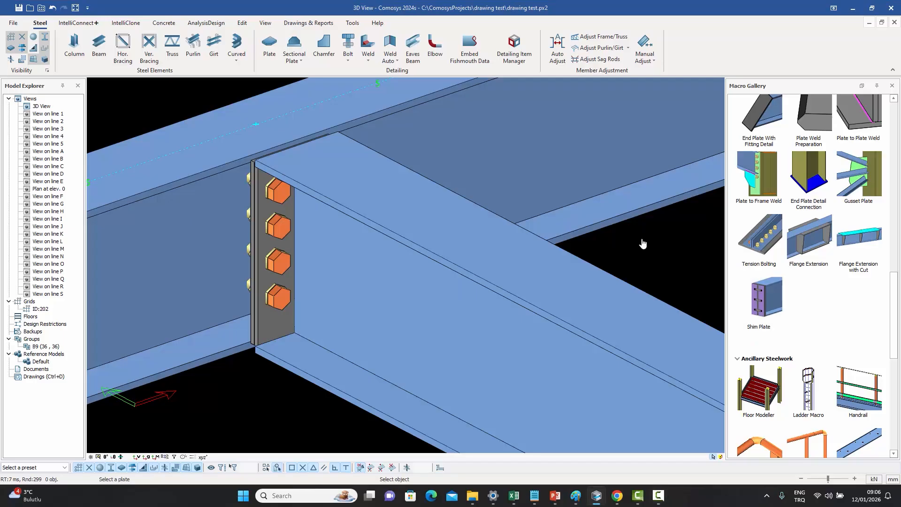
pyautogui.scroll(3, 249, 349)
pyautogui.scroll(1, 268, 327)
pyautogui.click(267, 325)
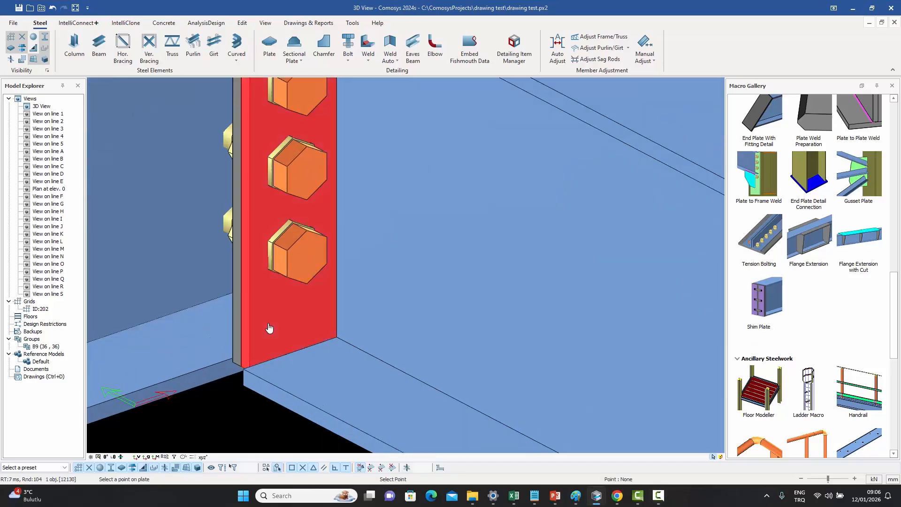
pyautogui.click(250, 371)
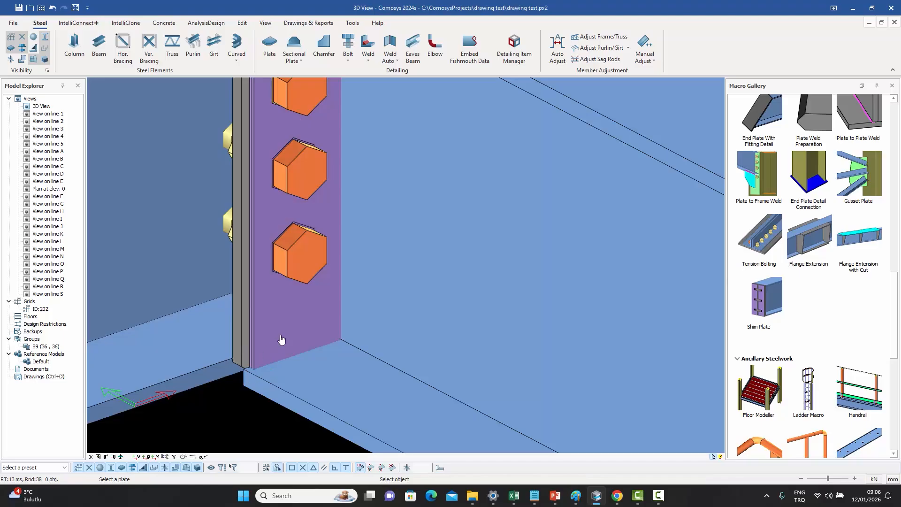
pyautogui.scroll(3, 258, 364)
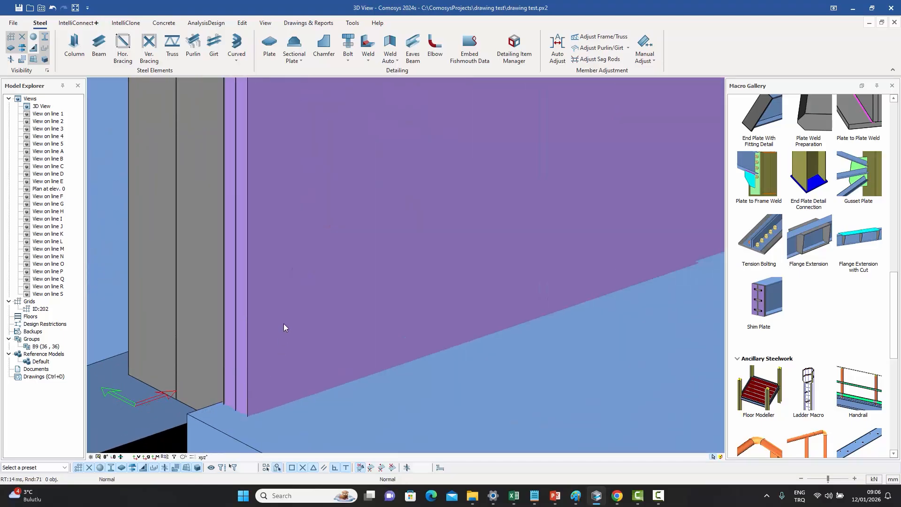
pyautogui.scroll(-3, 283, 323)
pyautogui.scroll(2, 276, 334)
pyautogui.scroll(-4, 266, 315)
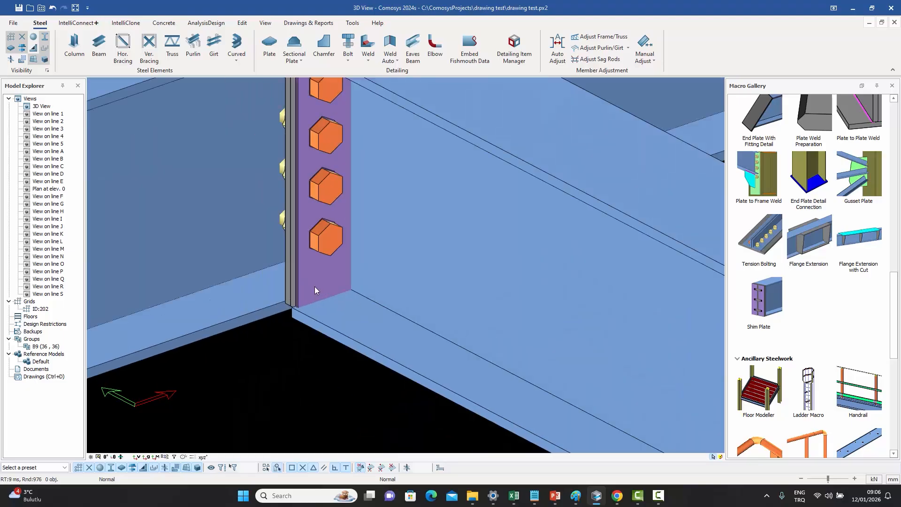
# Isolate the shim plate to examine its bolt holes, and restore all model objects
pyautogui.moveTo(315, 286); pyautogui.dragTo(320, 329, button='middle')
pyautogui.click(319, 329)
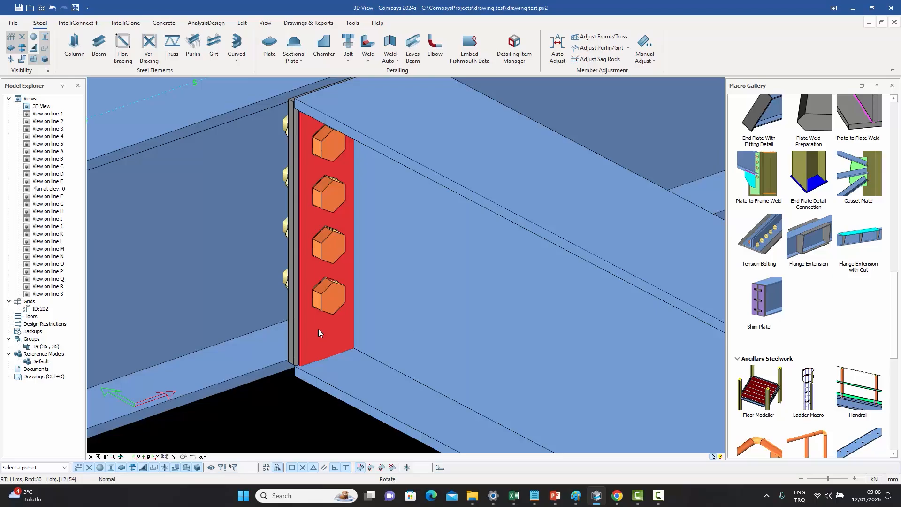
pyautogui.rightClick(319, 328)
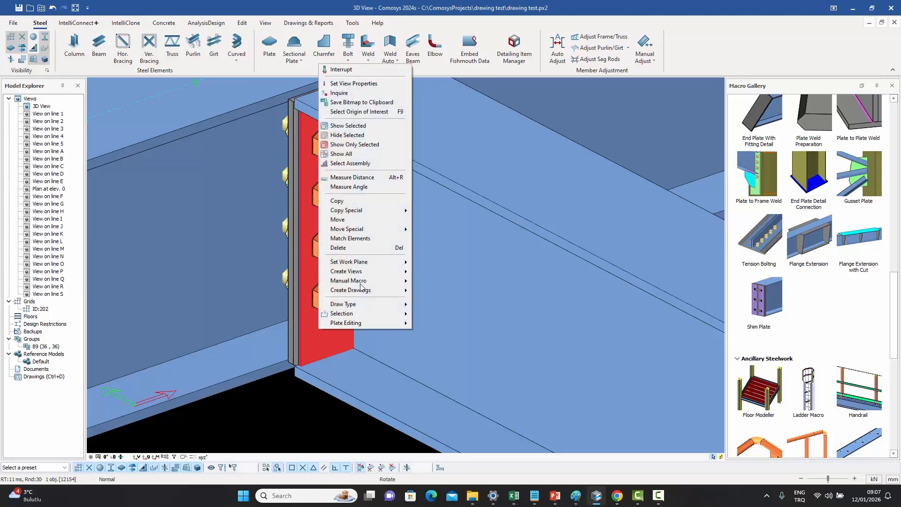
pyautogui.click(364, 145)
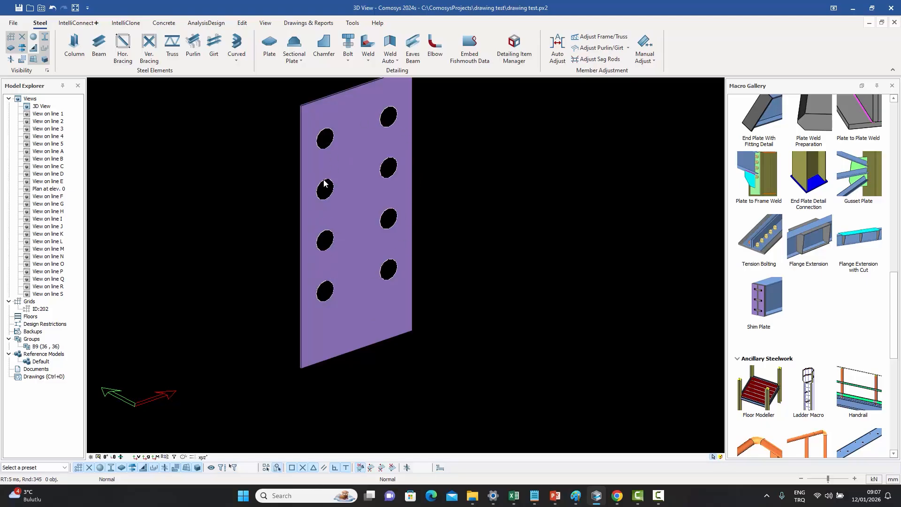
pyautogui.rightClick(379, 188)
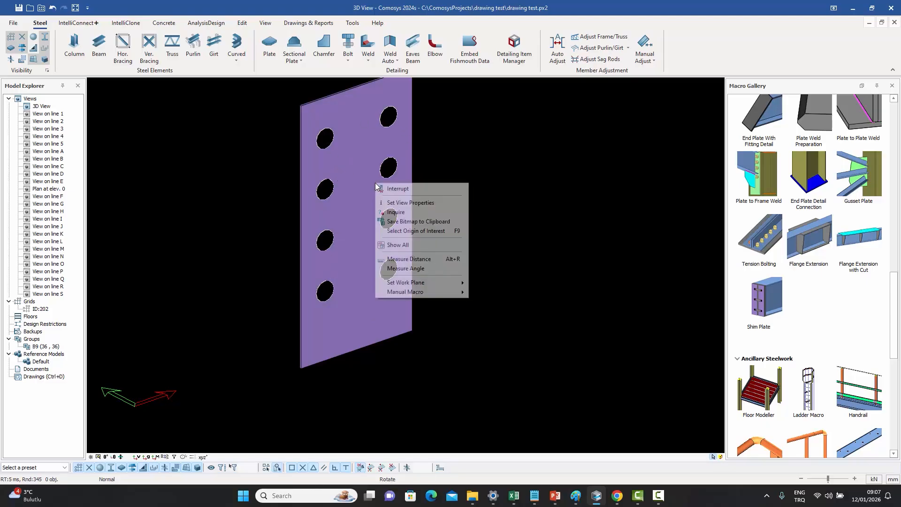
pyautogui.click(402, 246)
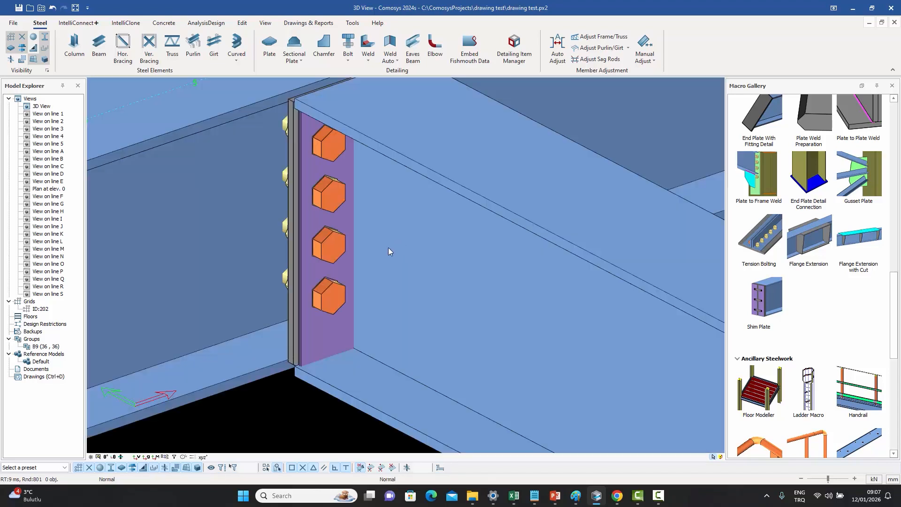
# Set the shim plate macro's shape to Horizontal Slots (Finger)
pyautogui.click(320, 346)
pyautogui.doubleClick(321, 347)
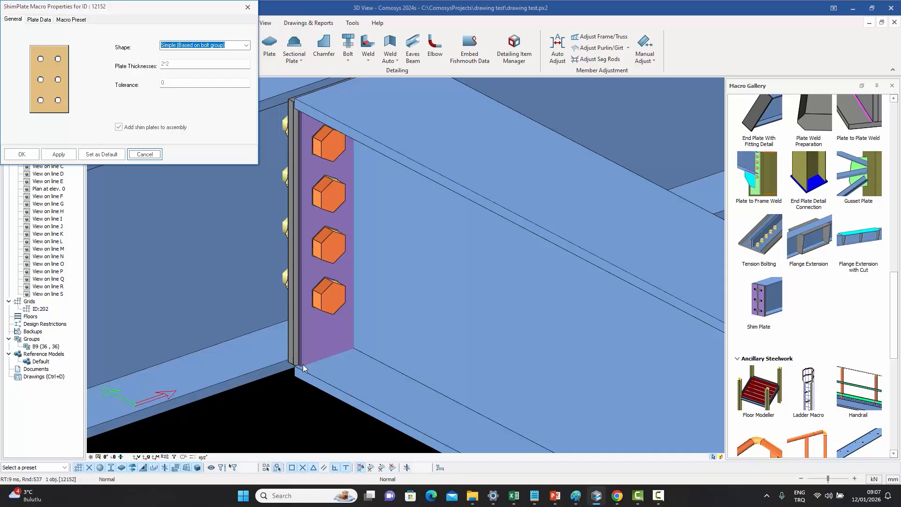
pyautogui.click(246, 45)
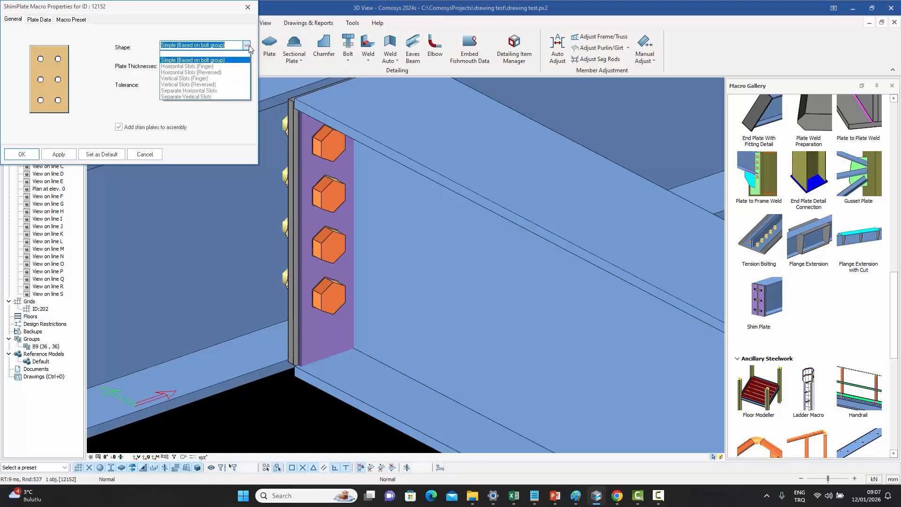
pyautogui.click(185, 68)
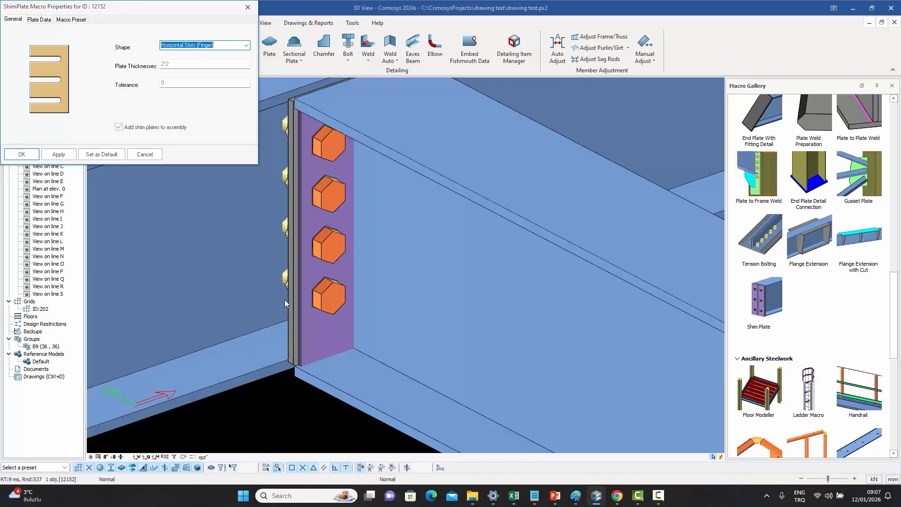
pyautogui.click(27, 155)
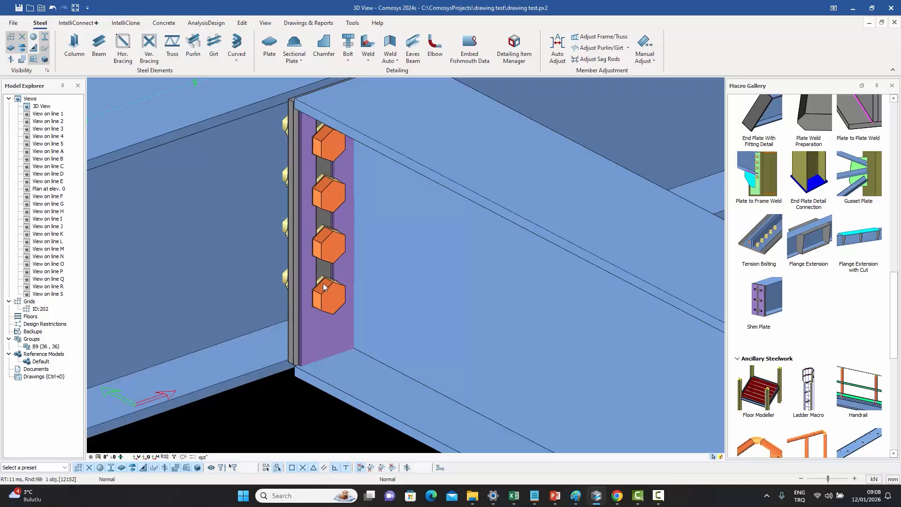
# Isolate the finger-slotted shim plate to examine its open slots, and restore all model objects
pyautogui.rightClick(326, 326)
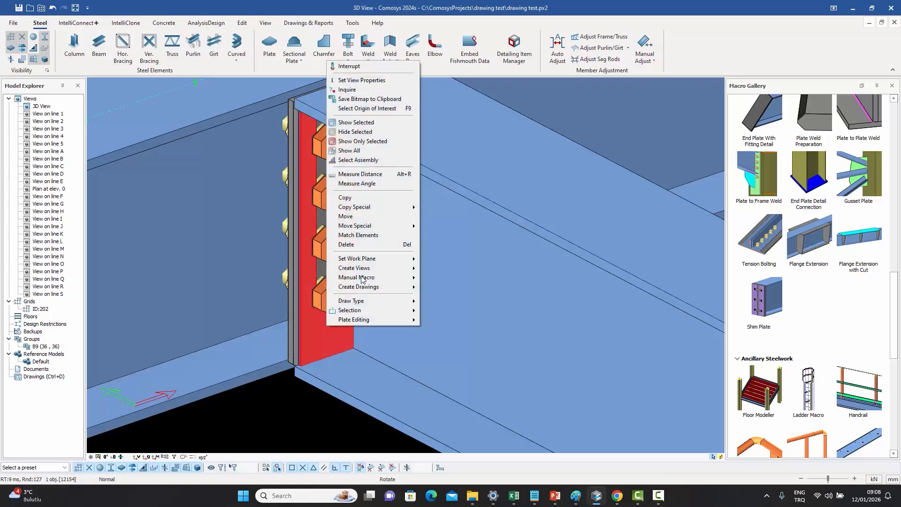
pyautogui.click(378, 142)
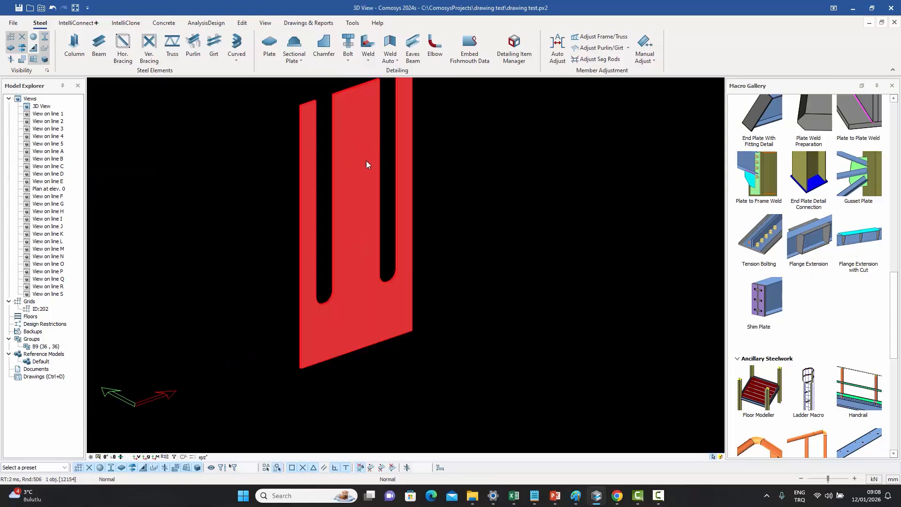
pyautogui.click(257, 188)
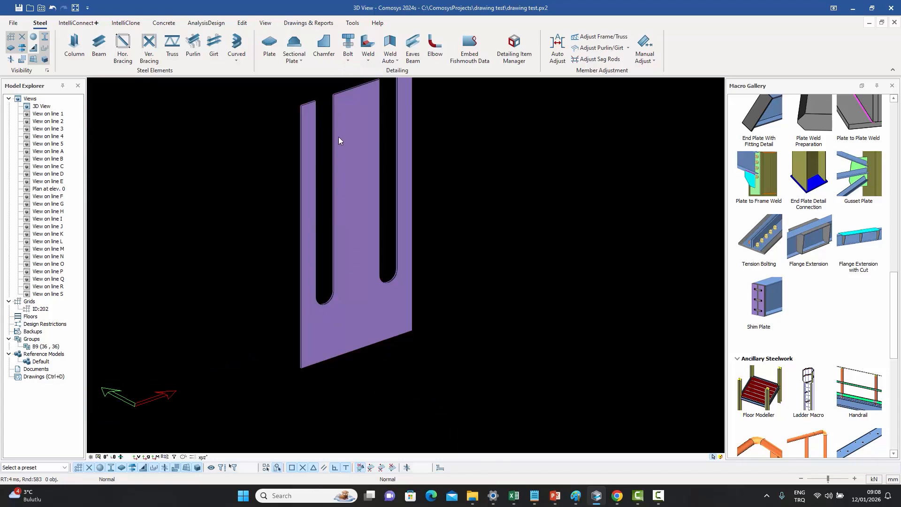
pyautogui.rightClick(355, 305)
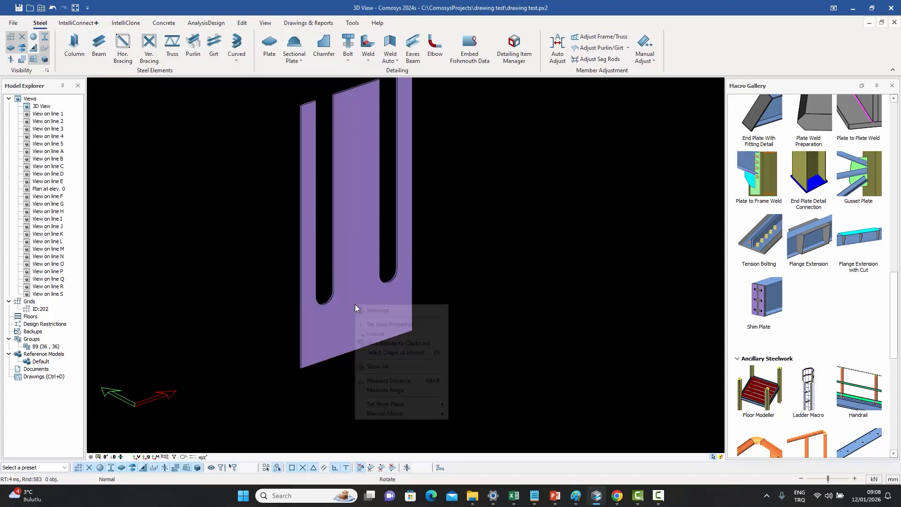
pyautogui.click(385, 361)
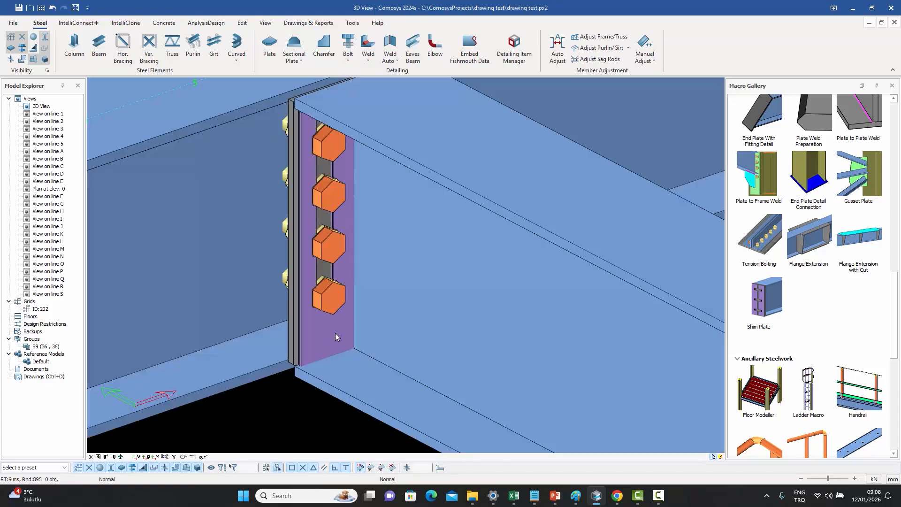
# Change the shim plate macro's shape to Horizontal Slots (Reversed)
pyautogui.doubleClick(333, 337)
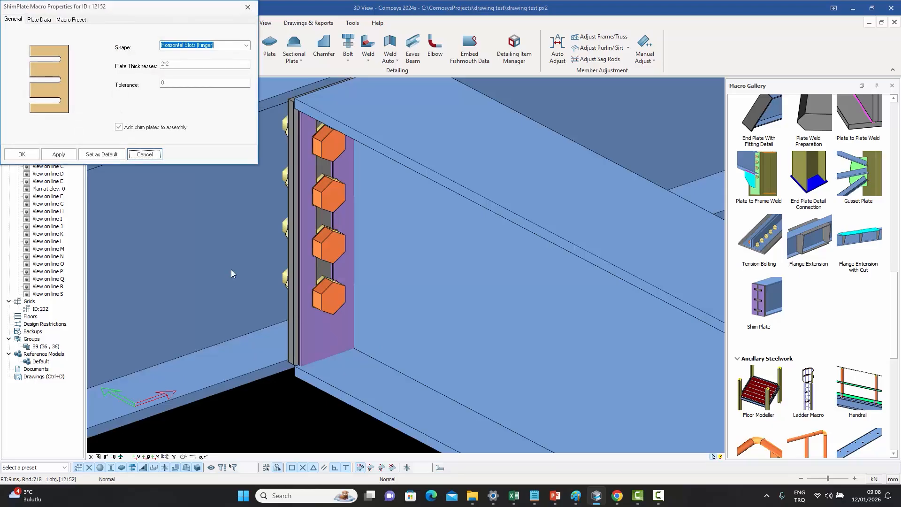
pyautogui.click(246, 45)
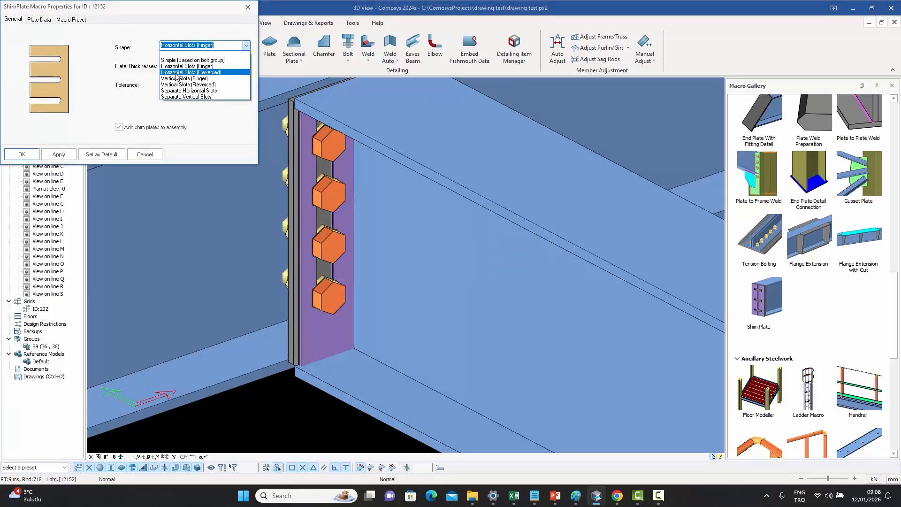
pyautogui.click(209, 72)
pyautogui.click(21, 154)
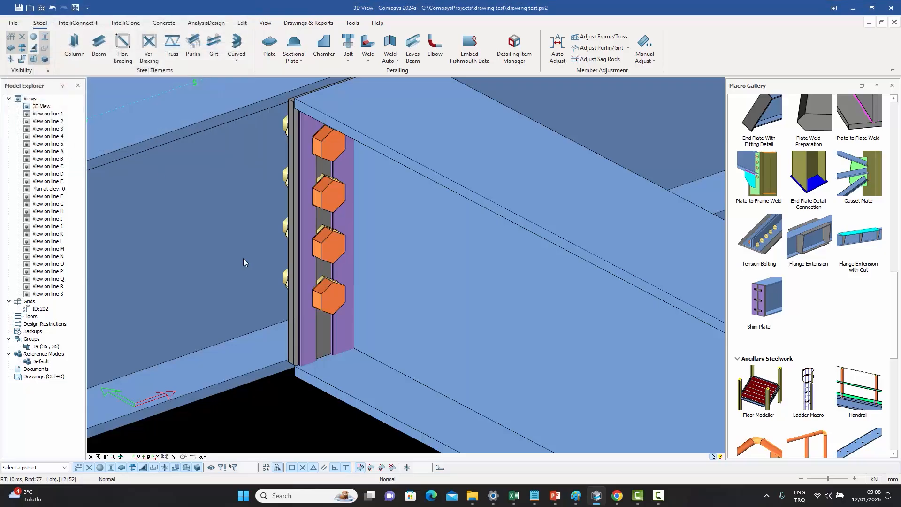
# Isolate the reversed-slot shim plate to examine its slot direction, and restore all model objects
pyautogui.click(350, 262)
pyautogui.rightClick(349, 262)
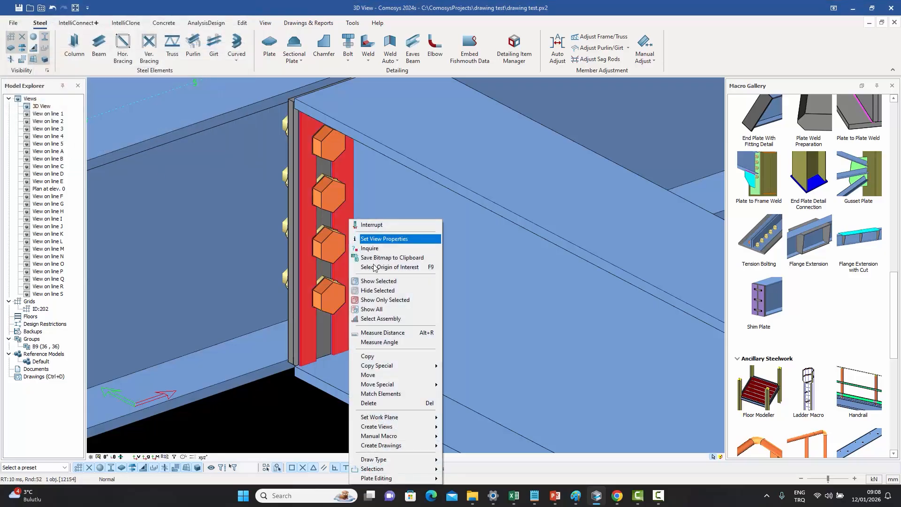
pyautogui.click(383, 301)
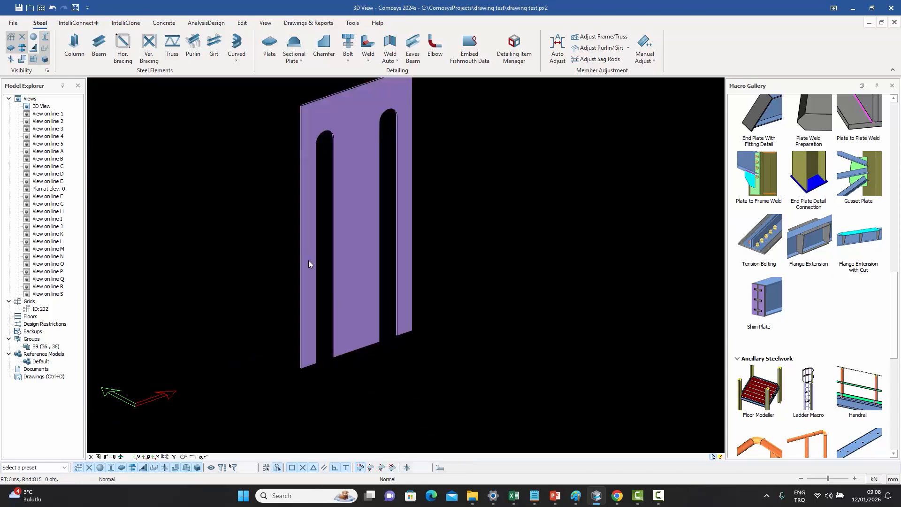
pyautogui.rightClick(352, 161)
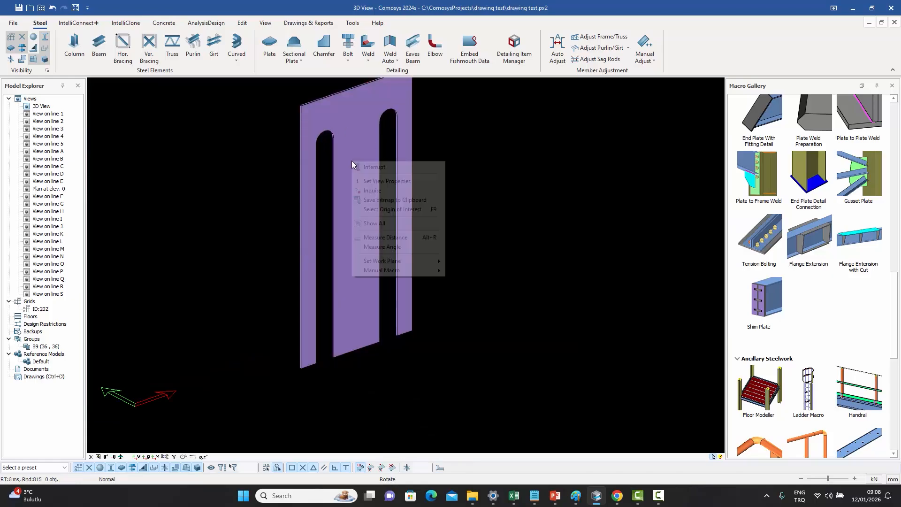
pyautogui.click(364, 224)
# Apply the Vertical Slots (Finger) shape to the shim plates at the beam's end plate
pyautogui.doubleClick(348, 221)
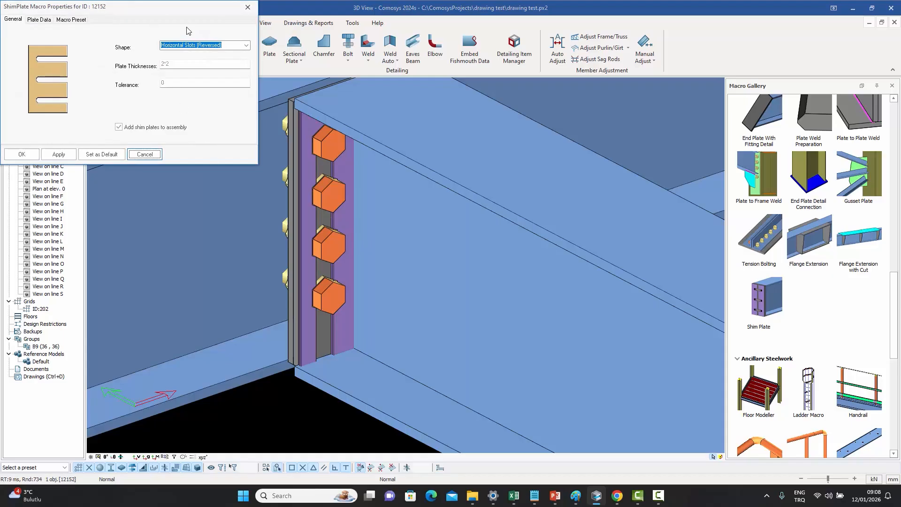
pyautogui.click(246, 45)
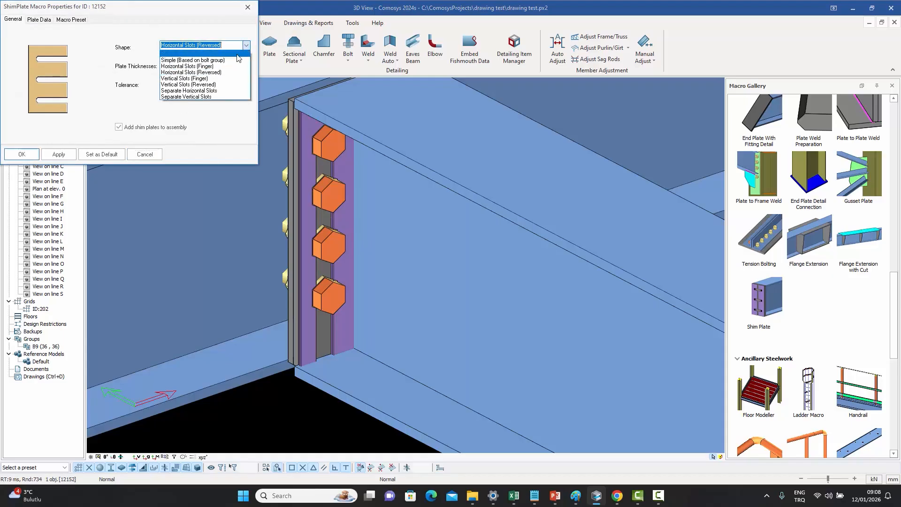
pyautogui.click(217, 79)
pyautogui.click(57, 155)
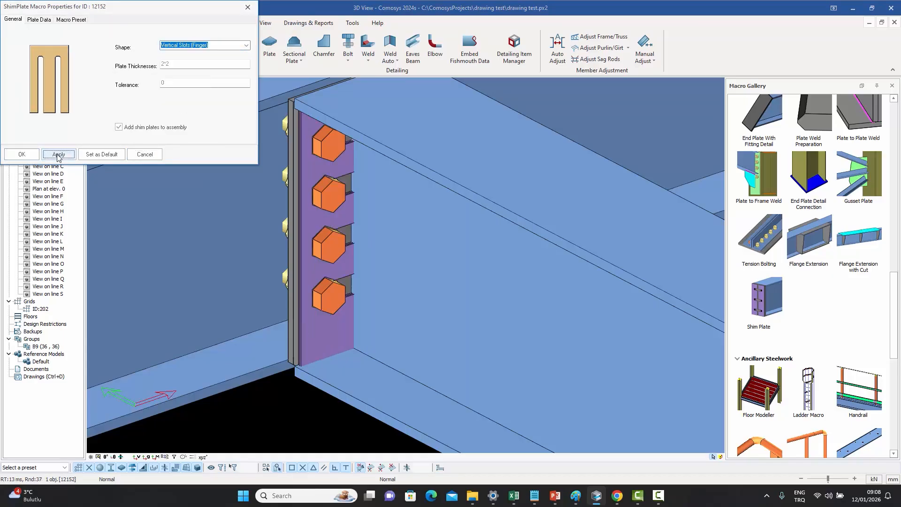
# Apply the Vertical Slots (Reversed) shape to the shim plates and close their macro properties
pyautogui.click(246, 45)
pyautogui.click(216, 84)
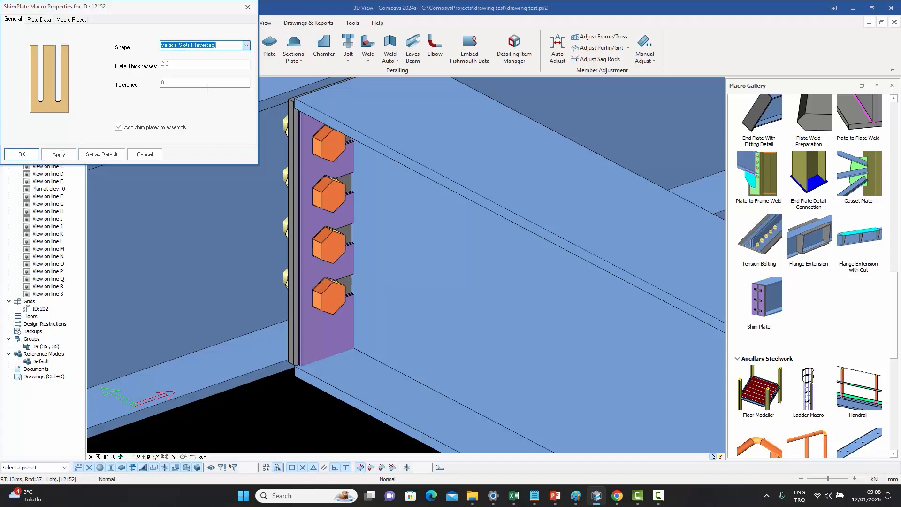
pyautogui.click(63, 157)
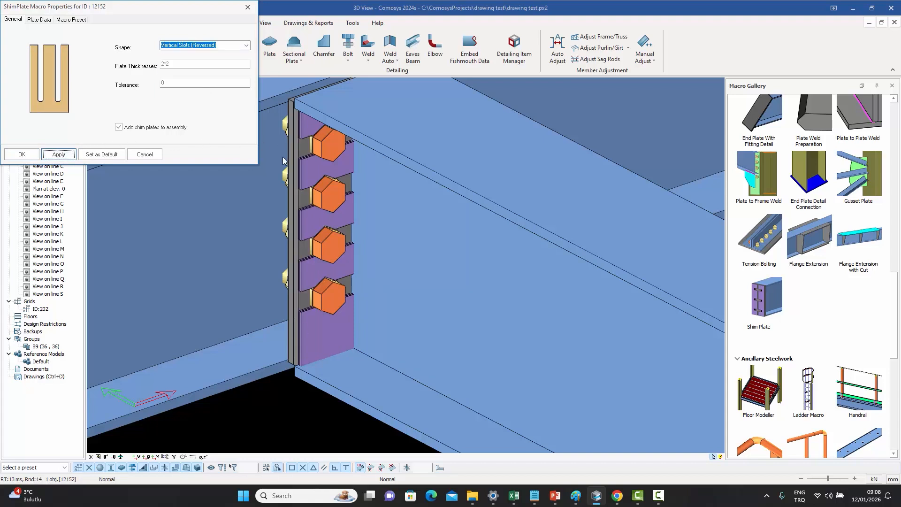
pyautogui.click(149, 157)
# Isolate the shim plate with reversed vertical slots to examine its shape, and restore all model objects
pyautogui.rightClick(315, 329)
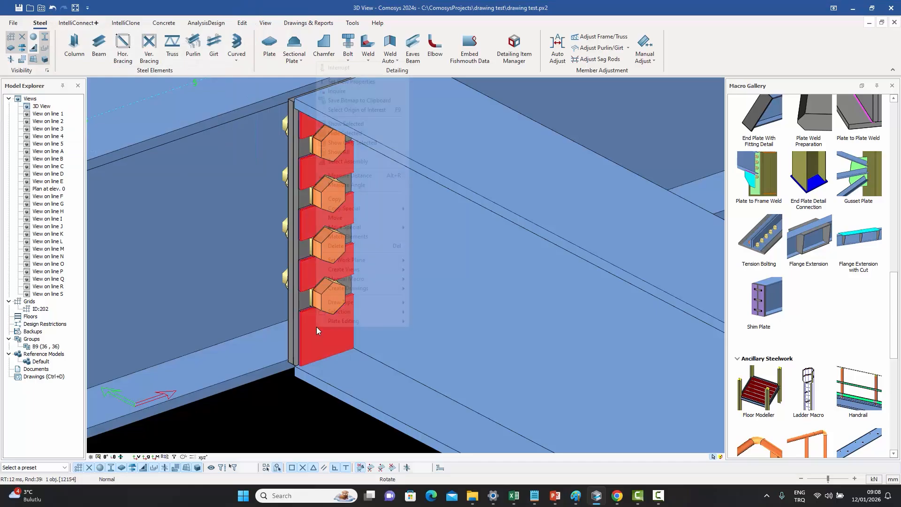
pyautogui.click(368, 144)
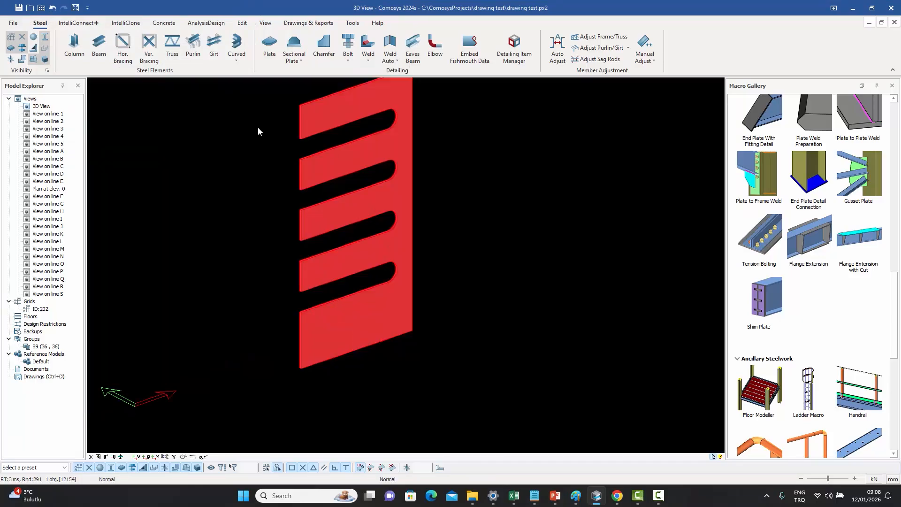
pyautogui.rightClick(373, 276)
pyautogui.click(406, 333)
# Change the shim plate macro's shape to Separate Vertical Slots and accept the properties
pyautogui.doubleClick(331, 339)
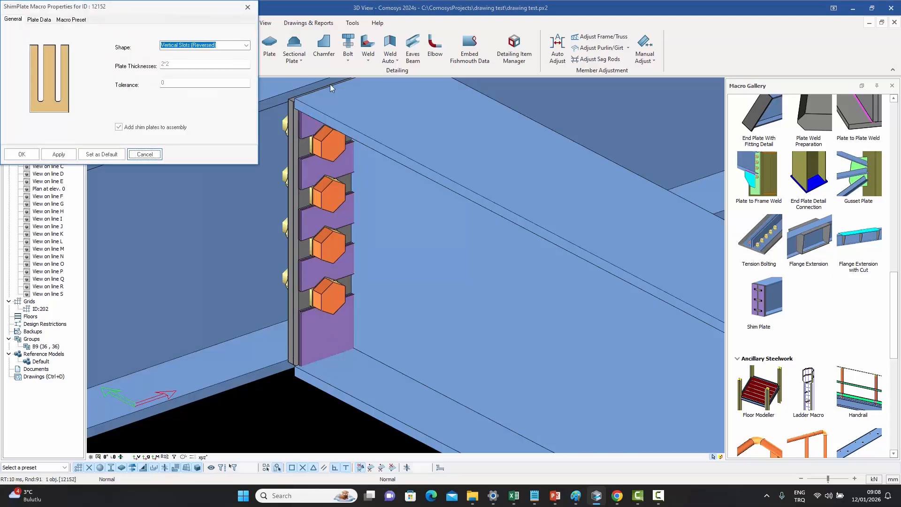
pyautogui.click(246, 45)
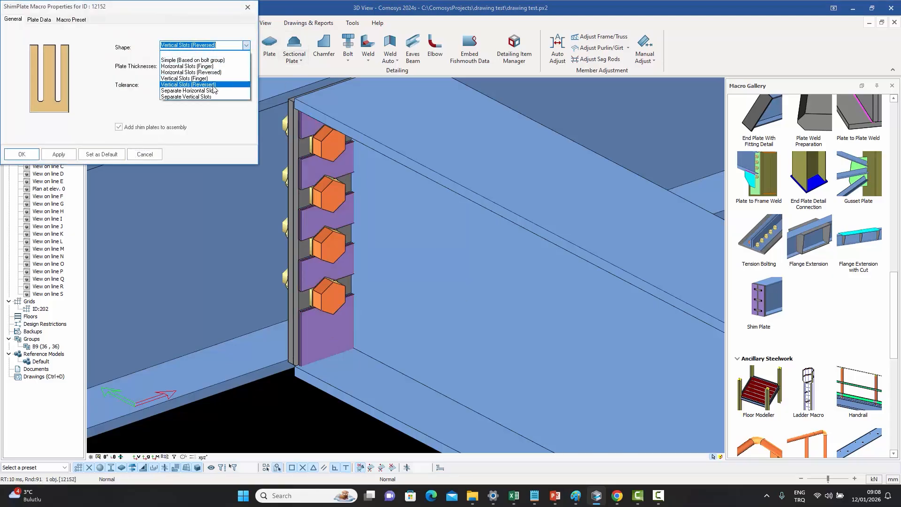
pyautogui.click(187, 97)
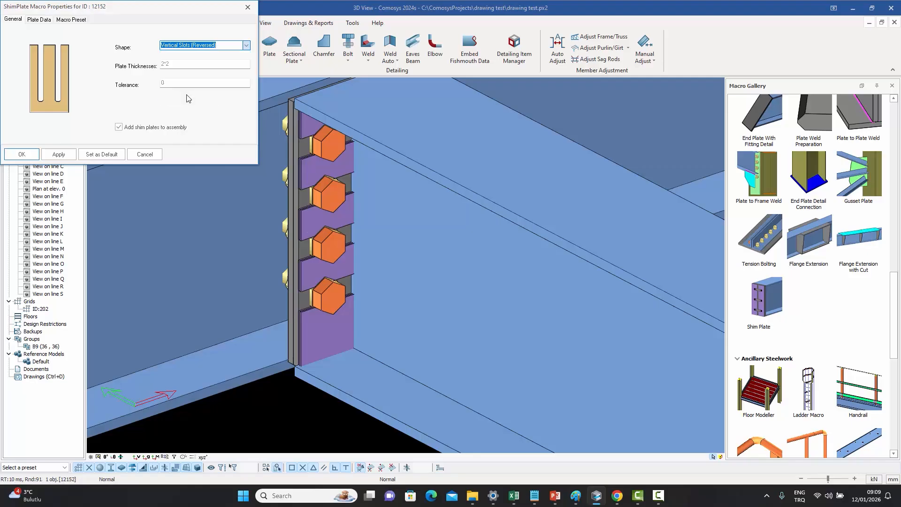
pyautogui.click(19, 154)
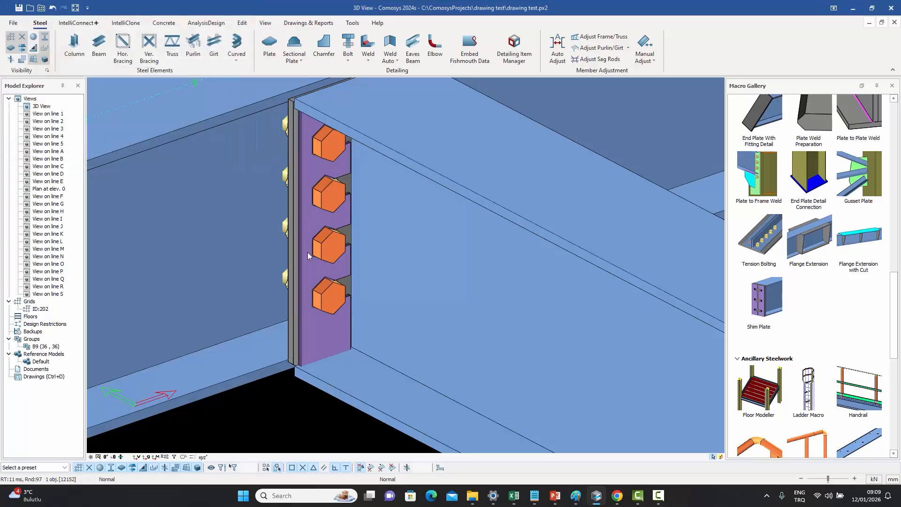
# Isolate the two separate slotted shim plates to examine their halves, and restore all model objects
pyautogui.moveTo(334, 325); pyautogui.dragTo(291, 328, button='middle')
pyautogui.moveTo(396, 346); pyautogui.dragTo(336, 340, button='right')
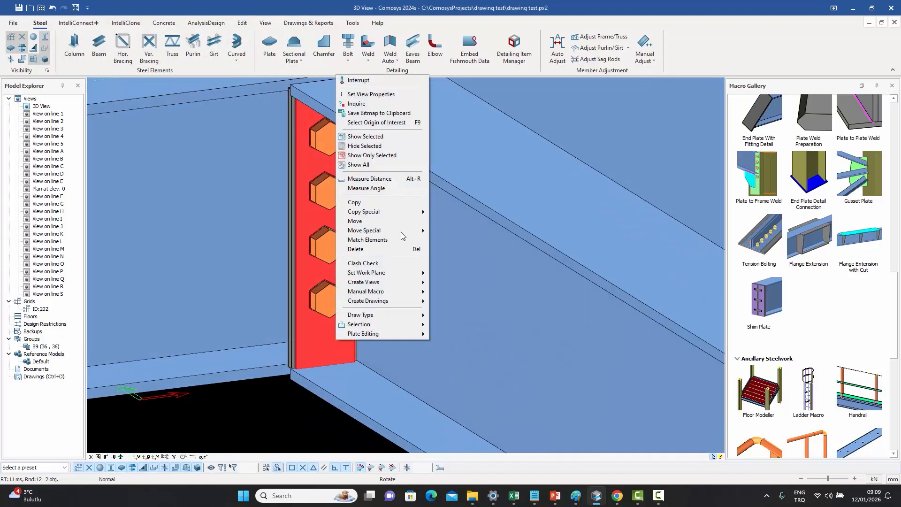
pyautogui.click(394, 156)
pyautogui.click(249, 225)
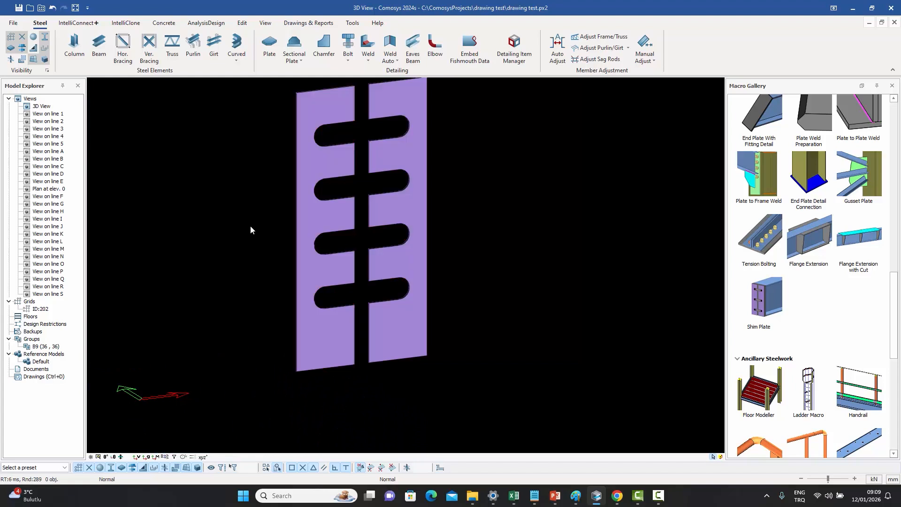
pyautogui.moveTo(250, 225); pyautogui.dragTo(259, 232, button='right')
pyautogui.moveTo(320, 212); pyautogui.dragTo(316, 229, button='middle')
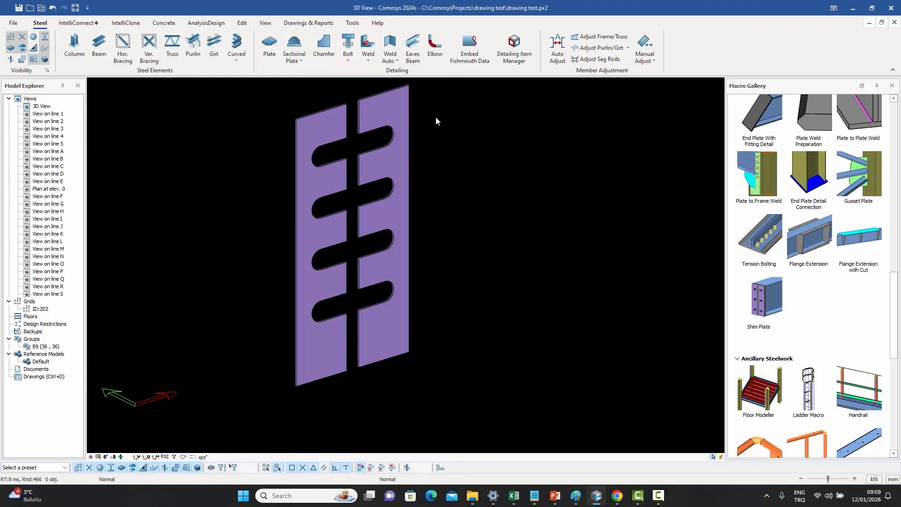
pyautogui.rightClick(404, 165)
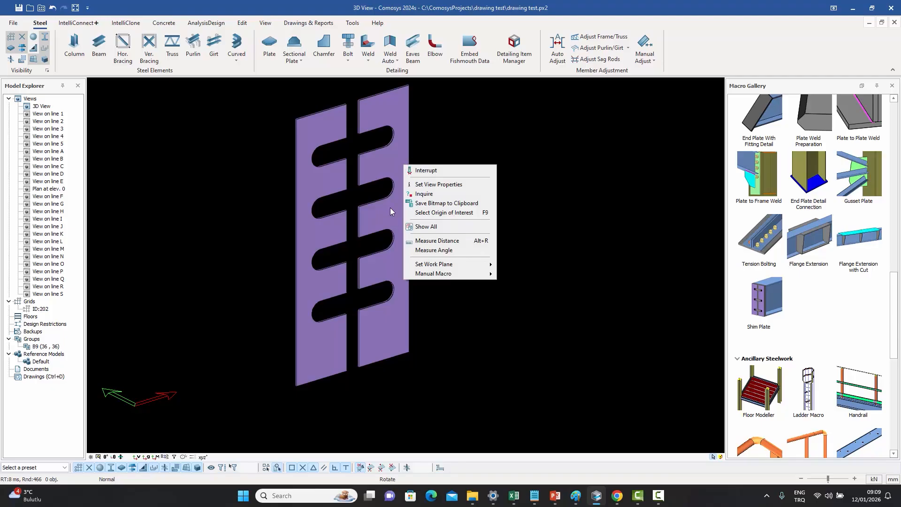
pyautogui.click(446, 227)
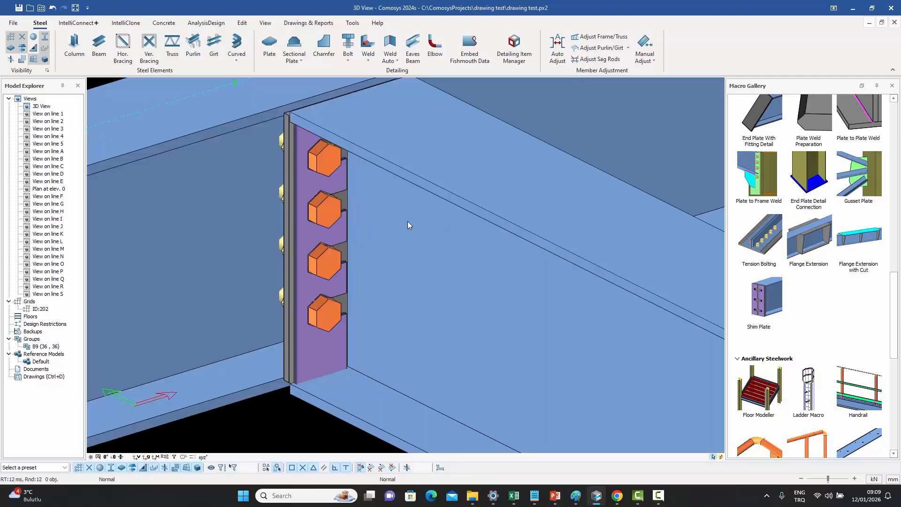
# Delete the shim plate macro from the beam's end plate connection
pyautogui.moveTo(407, 221); pyautogui.dragTo(431, 236, button='right')
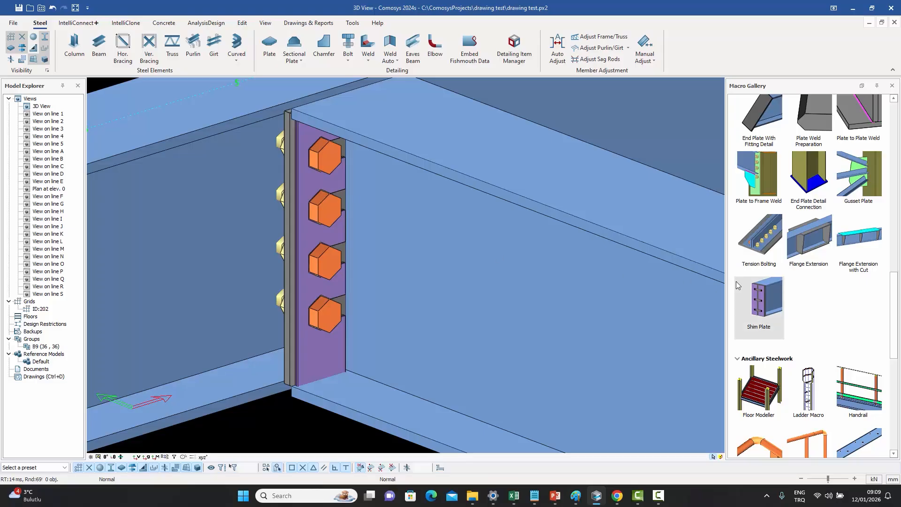
pyautogui.click(323, 362)
pyautogui.press('Delete')
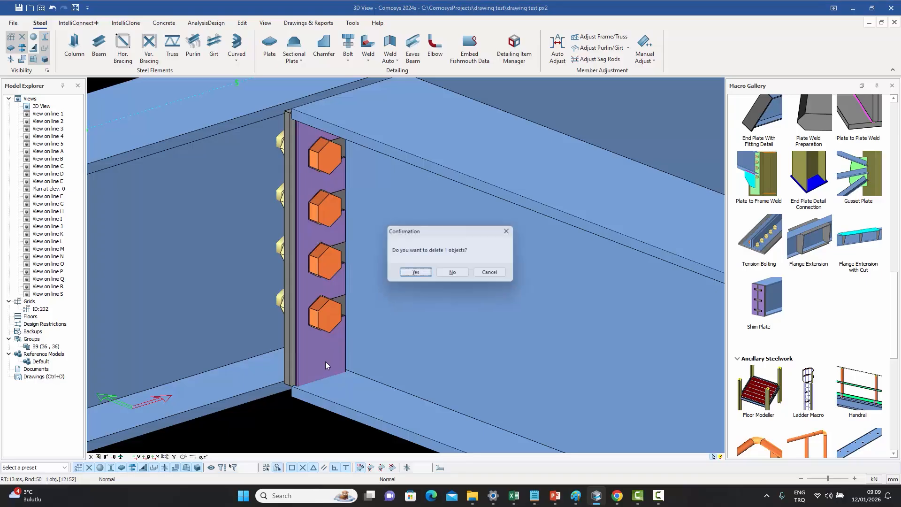
pyautogui.click(415, 273)
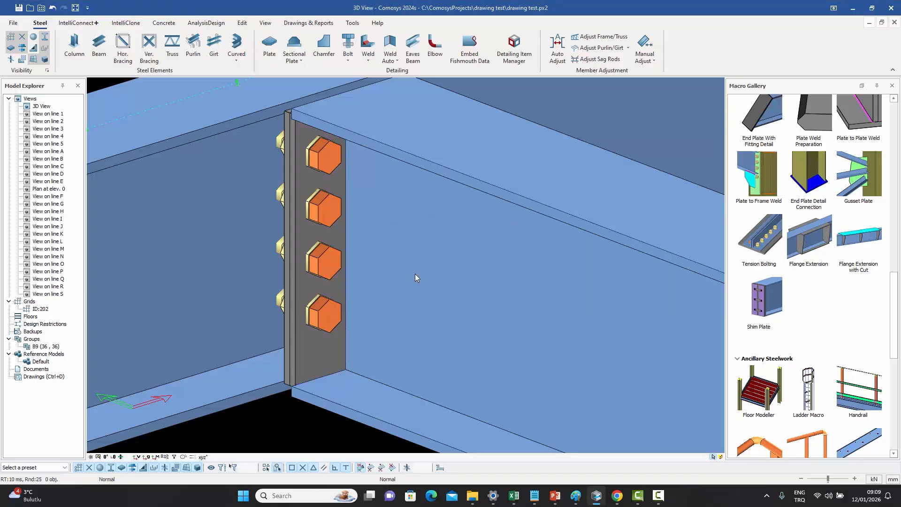
# Open the Parts settings of the Stiffened End Plate Connection macro from its bolts
pyautogui.moveTo(394, 215); pyautogui.dragTo(375, 221, button='middle')
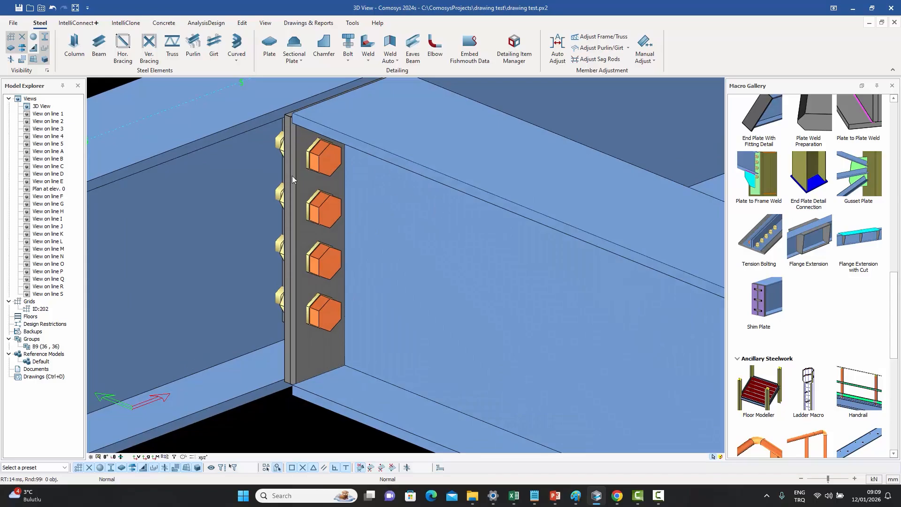
pyautogui.click(342, 214)
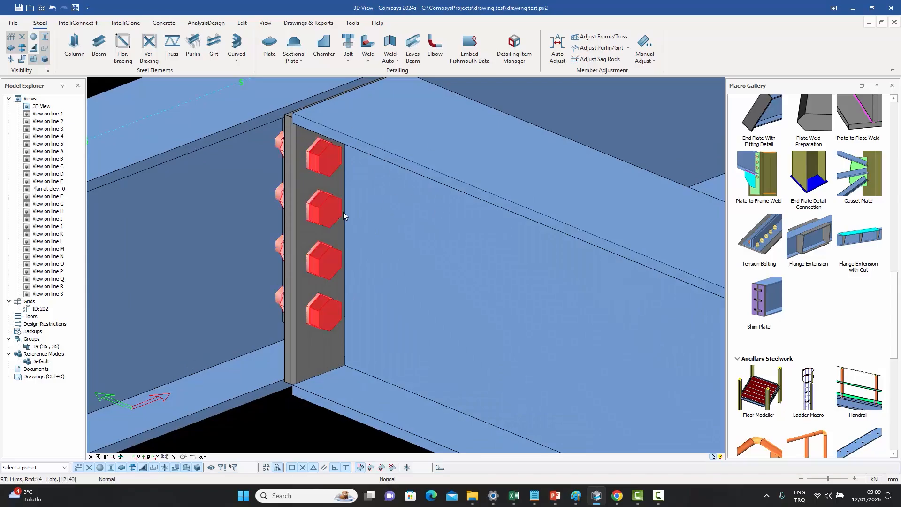
pyautogui.click(343, 212)
pyautogui.doubleClick(342, 212)
pyautogui.moveTo(230, 12); pyautogui.dragTo(630, 99)
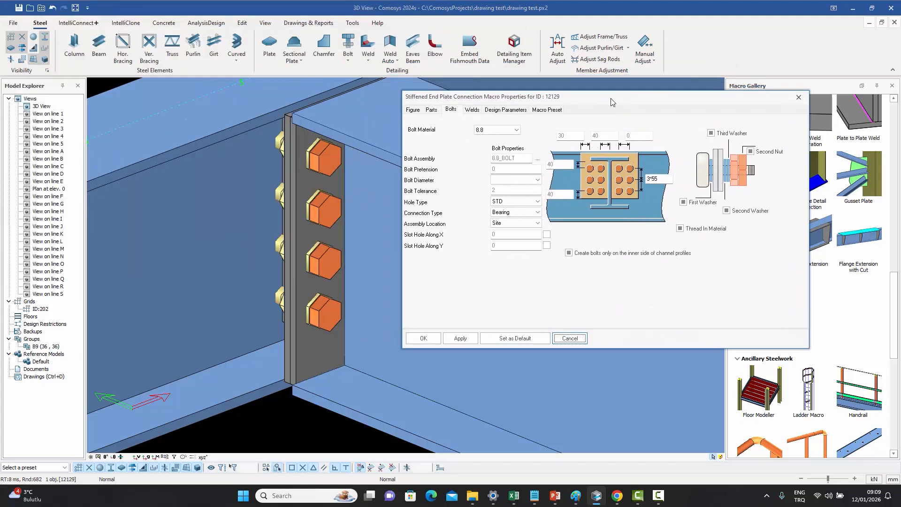
pyautogui.click(410, 110)
pyautogui.click(432, 110)
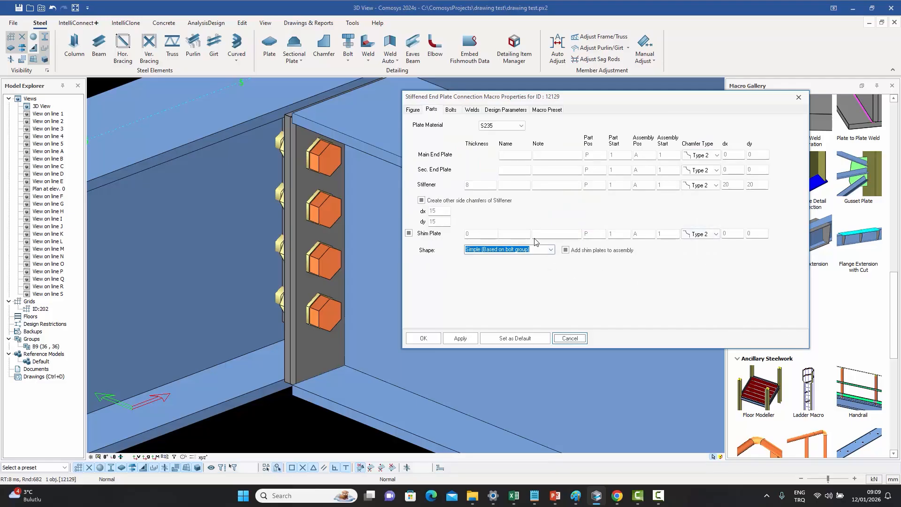
# Enable the connection's built-in shim plate with thickness 2 and the Separate Vertical Slots shape, and accept the properties
pyautogui.click(409, 234)
pyautogui.moveTo(473, 234); pyautogui.dragTo(460, 233)
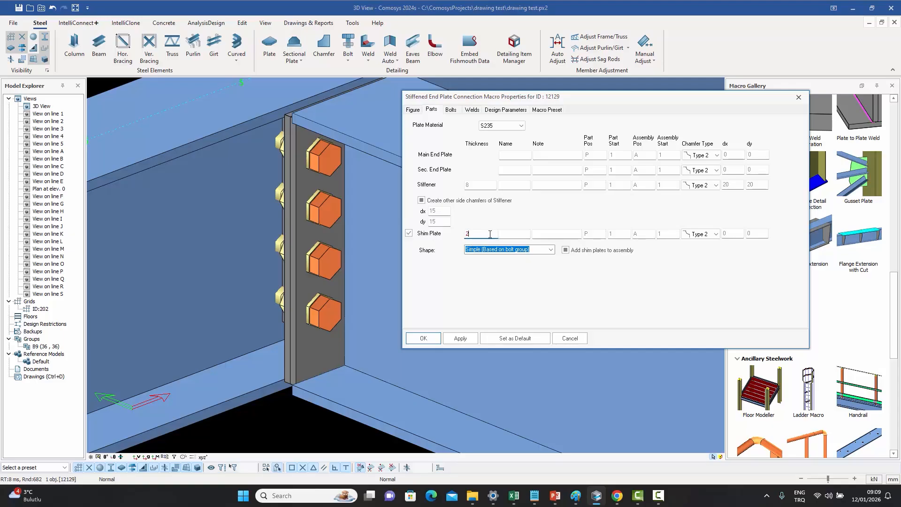
pyautogui.write('*2')
pyautogui.click(552, 251)
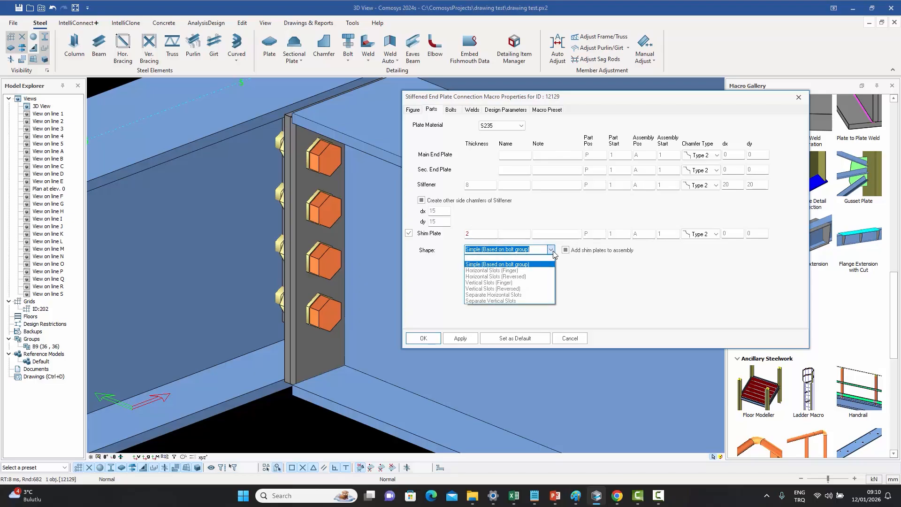
pyautogui.click(507, 301)
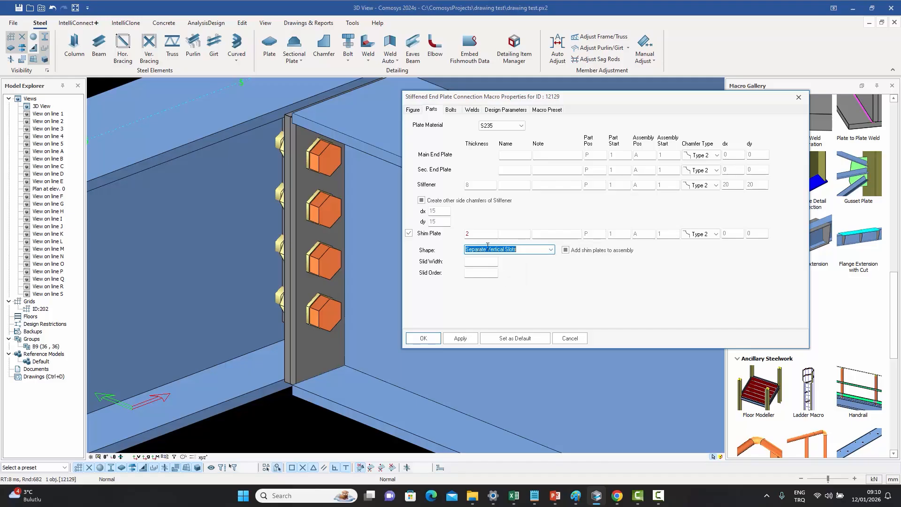
pyautogui.click(423, 338)
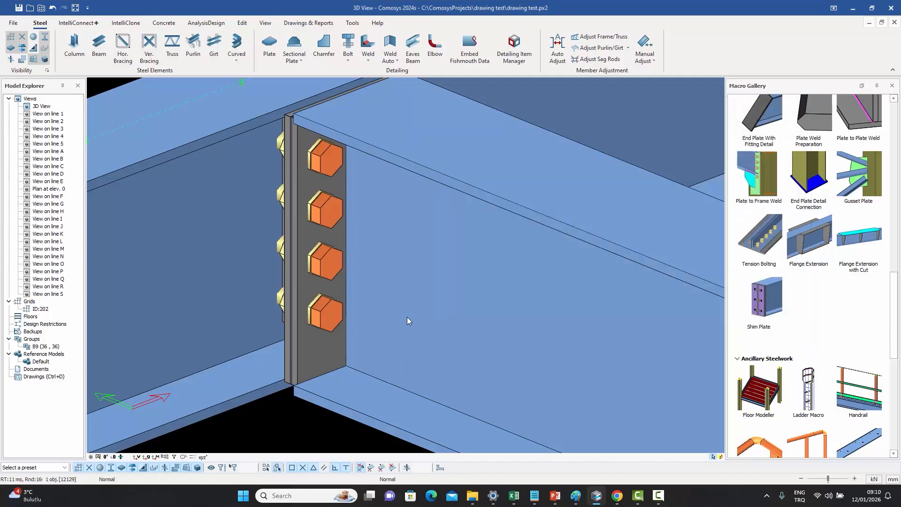
# Isolate both shim plate halves created between the connection's plates to examine their slots, and restore all model objects
pyautogui.scroll(5, 289, 382)
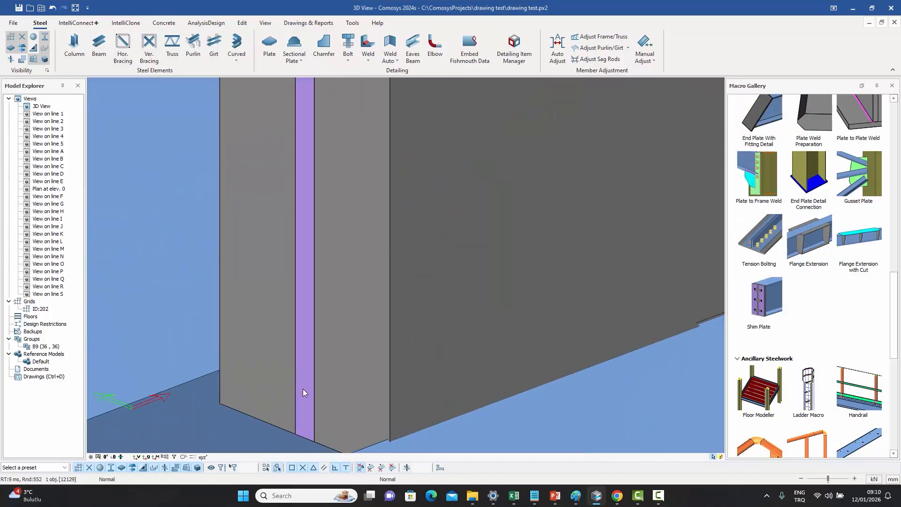
pyautogui.click(301, 278)
pyautogui.scroll(-7, 295, 266)
pyautogui.moveTo(359, 232); pyautogui.dragTo(315, 234, button='middle')
pyautogui.scroll(6, 376, 296)
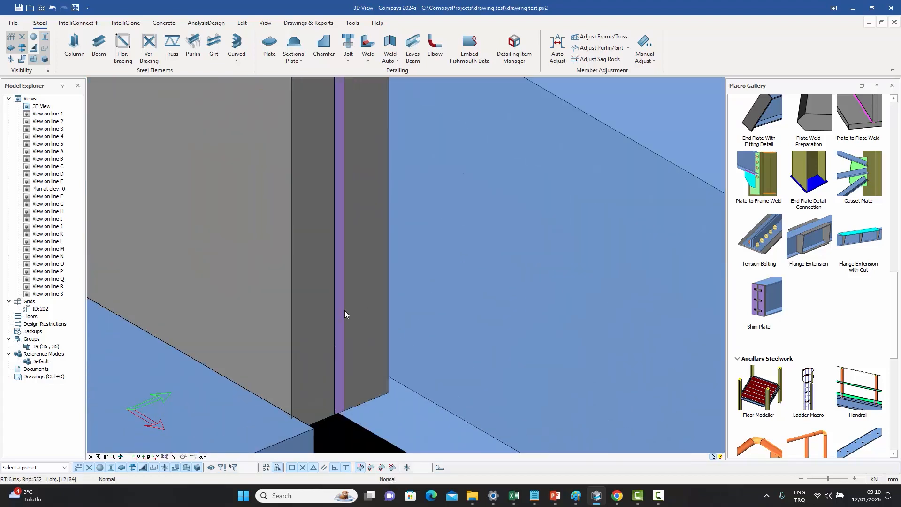
pyautogui.click(340, 315)
pyautogui.scroll(-6, 353, 273)
pyautogui.moveTo(353, 271); pyautogui.dragTo(411, 305, button='middle')
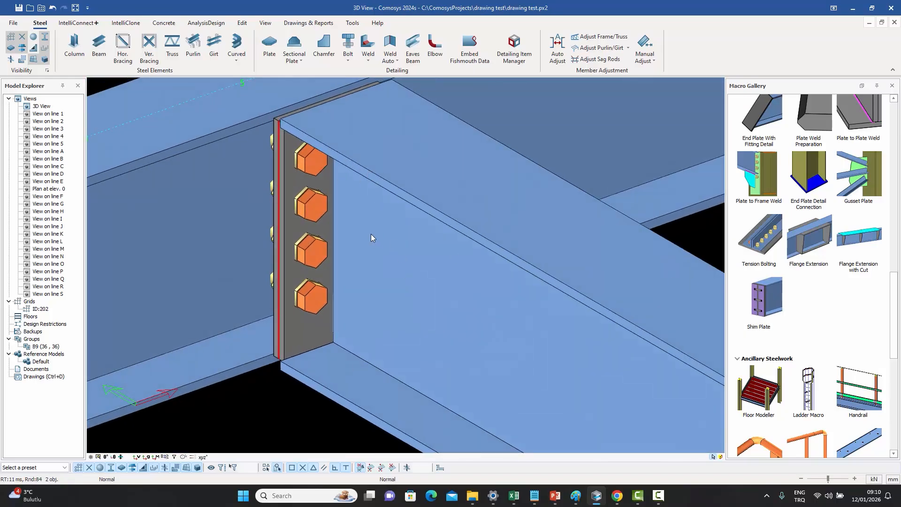
pyautogui.rightClick(381, 202)
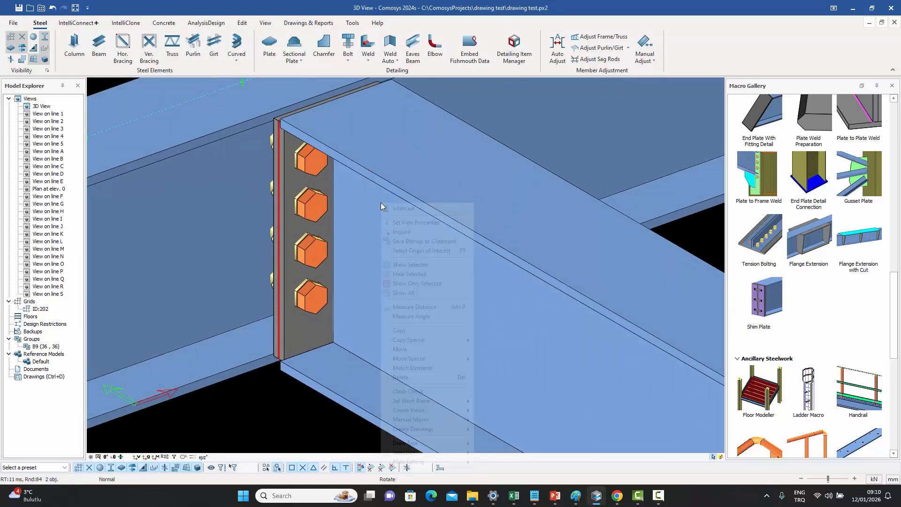
pyautogui.click(403, 283)
pyautogui.press('Escape')
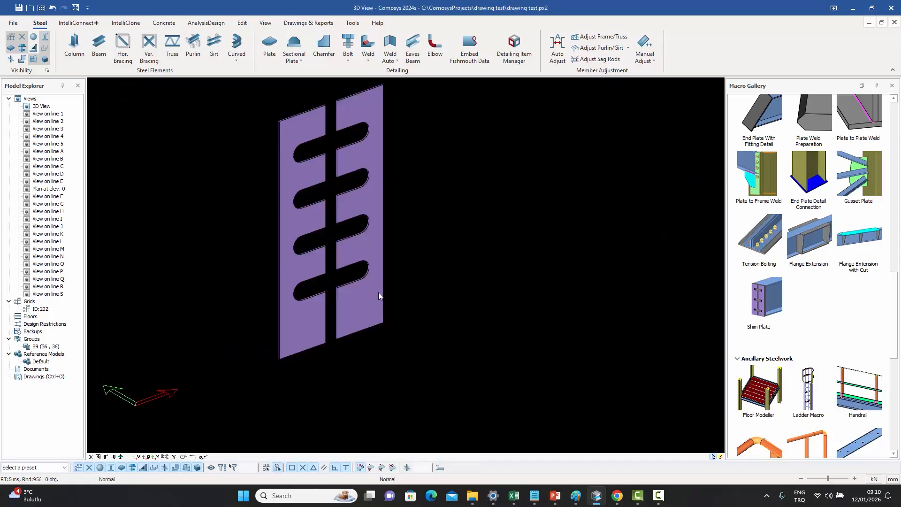
pyautogui.rightClick(403, 151)
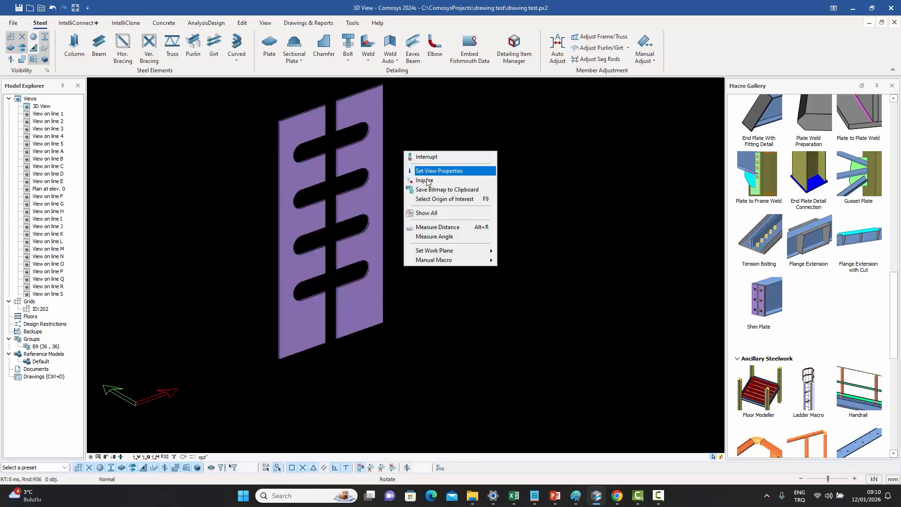
pyautogui.click(427, 214)
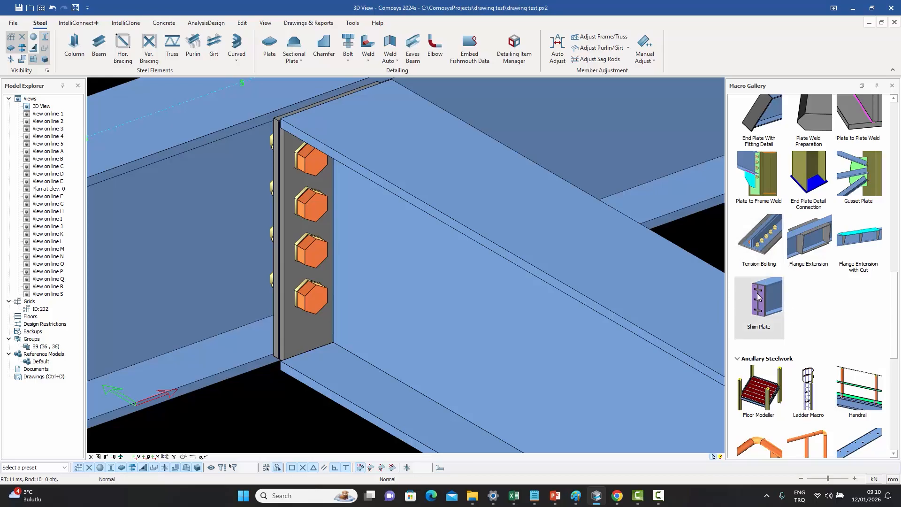
pyautogui.moveTo(560, 237); pyautogui.dragTo(536, 262, button='middle')
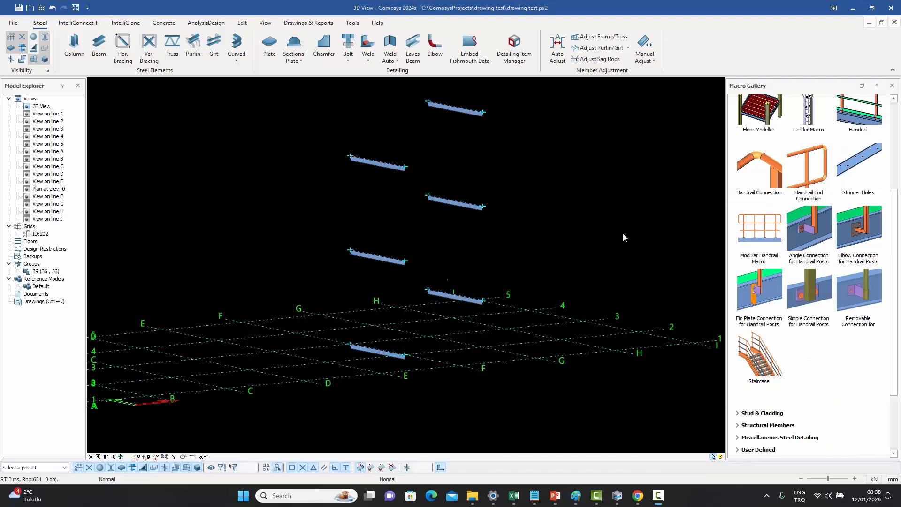
# Create a staircase between the two lowest beams with the Staircase macro, placing its midpoint by an offset from the lowest beam's end point
pyautogui.moveTo(624, 233); pyautogui.dragTo(626, 247, button='middle')
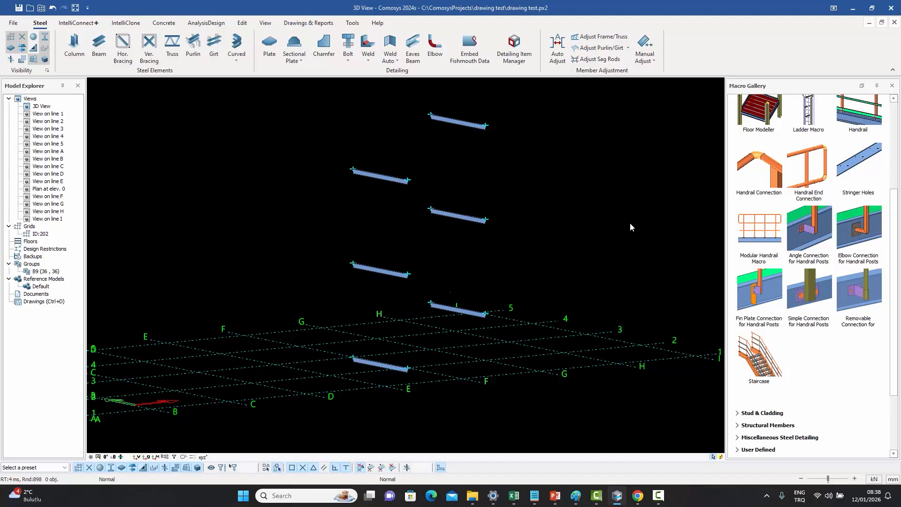
pyautogui.moveTo(624, 225); pyautogui.dragTo(624, 228, button='middle')
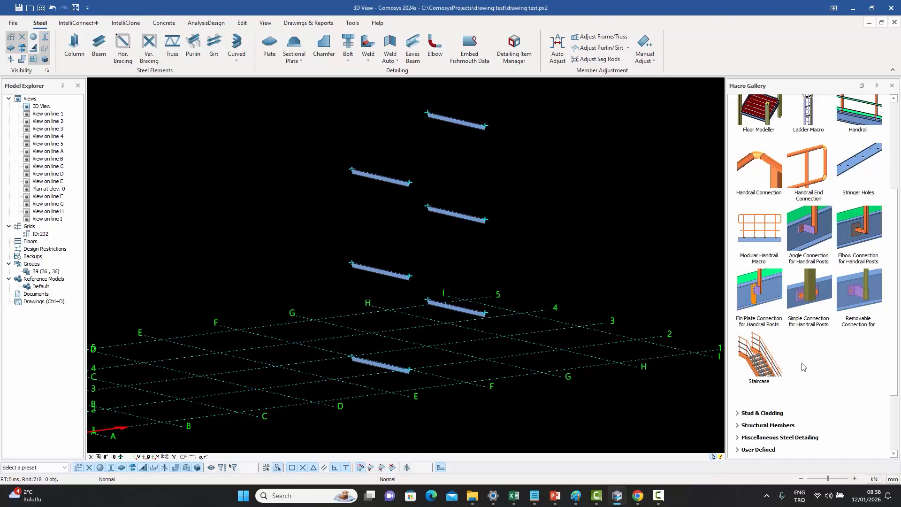
pyautogui.click(759, 361)
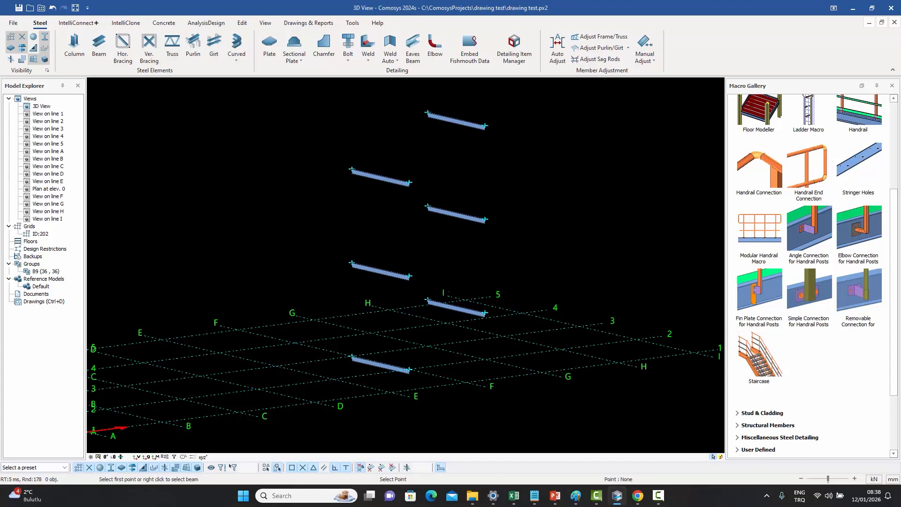
pyautogui.click(381, 366)
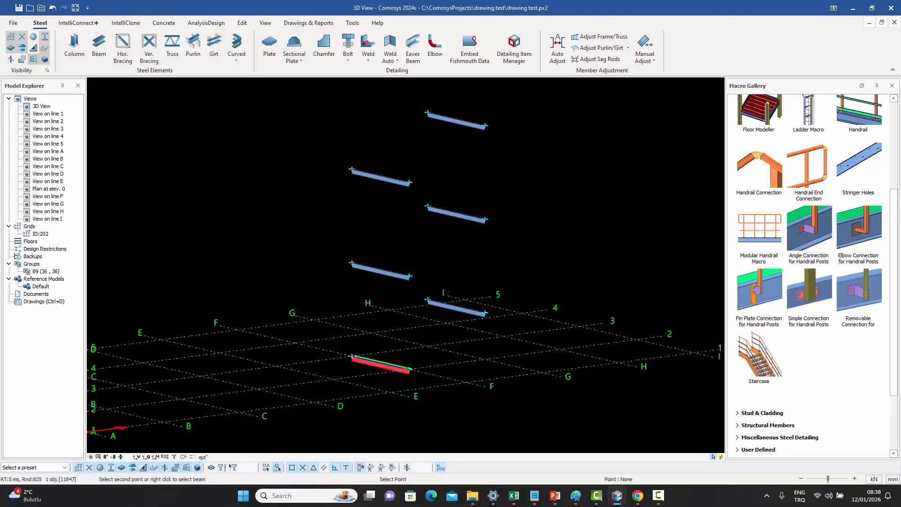
pyautogui.click(458, 311)
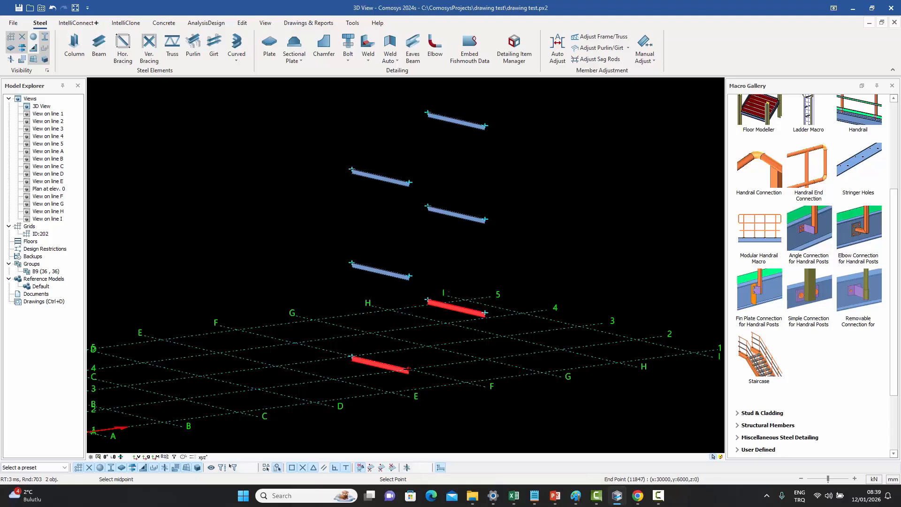
pyautogui.press('space')
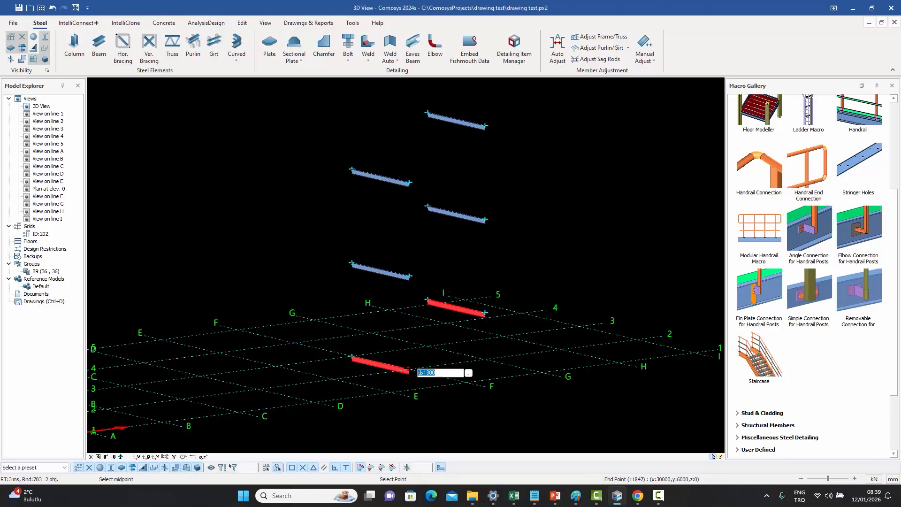
pyautogui.write('d')
pyautogui.press('Return')
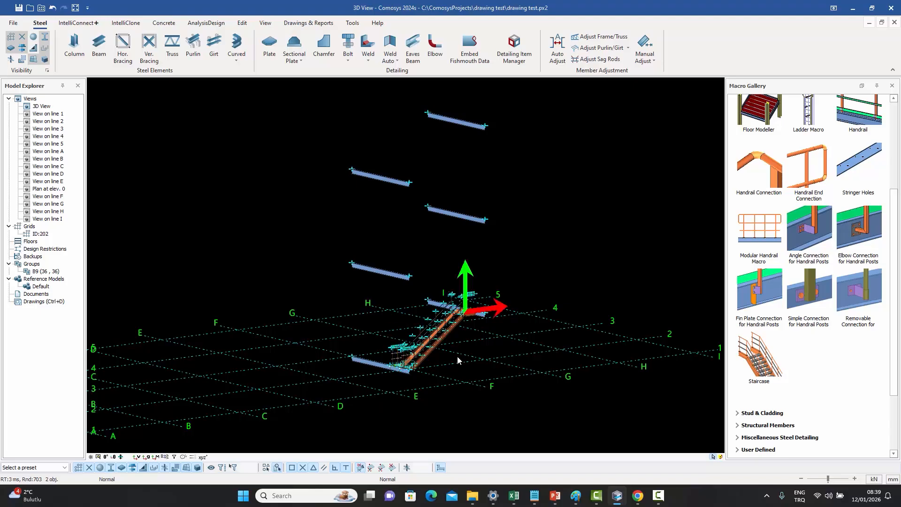
# Create a second staircase from the upper beam of the first flight to the next beam above, with midpoint offset dy-1500, and end the macro
pyautogui.scroll(4, 458, 360)
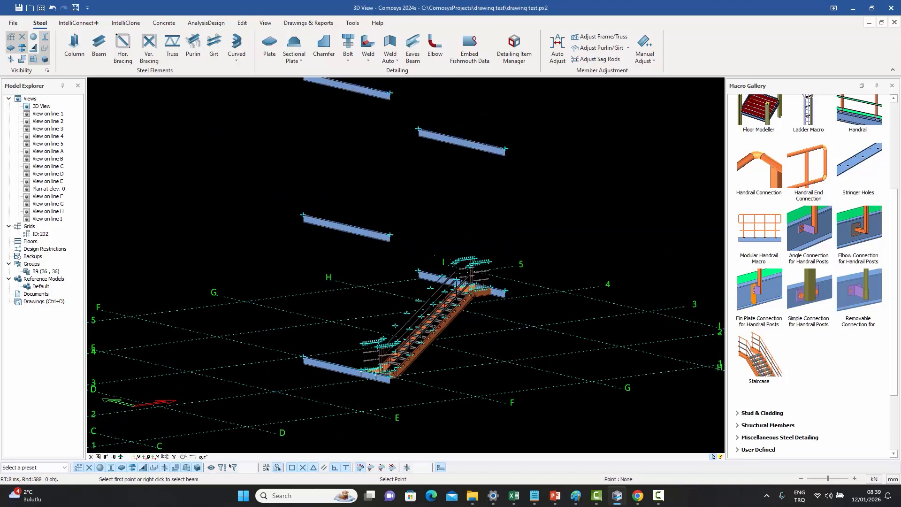
pyautogui.rightClick(426, 280)
pyautogui.click(353, 230)
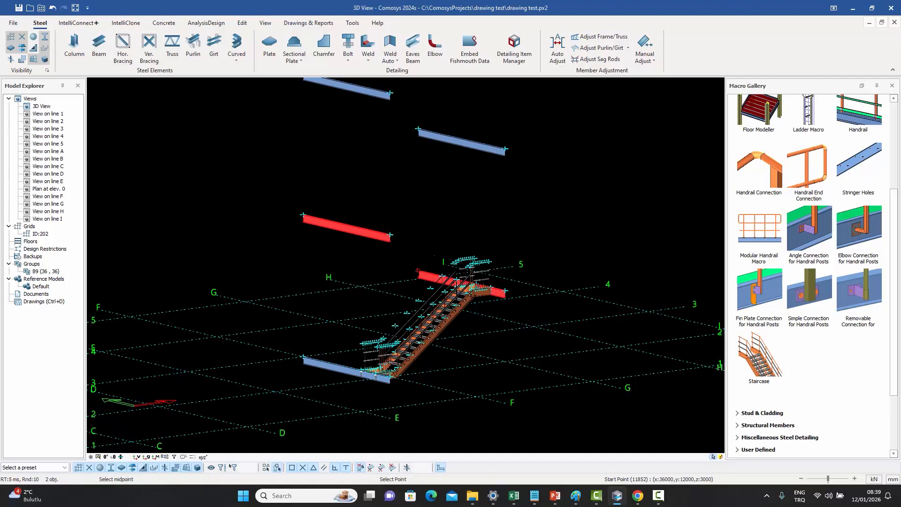
pyautogui.press('Return')
pyautogui.write('dy')
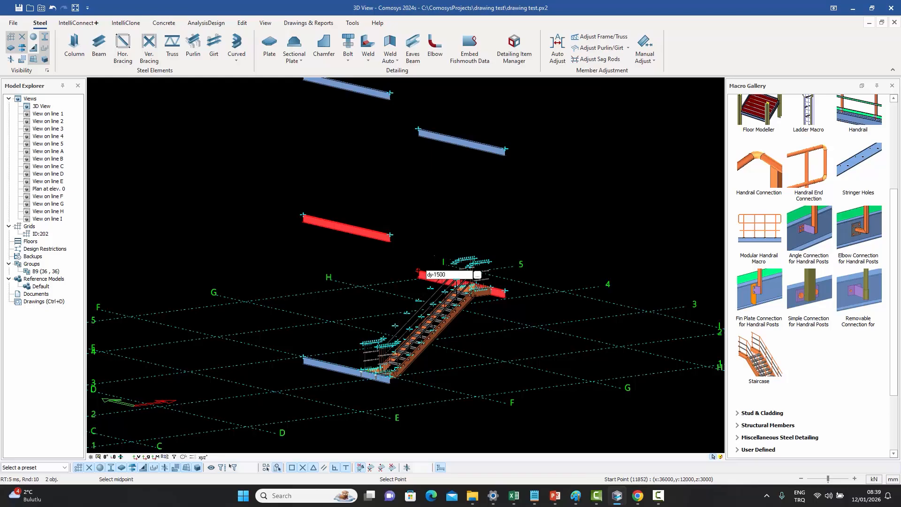
pyautogui.write('-1500')
pyautogui.press('Return')
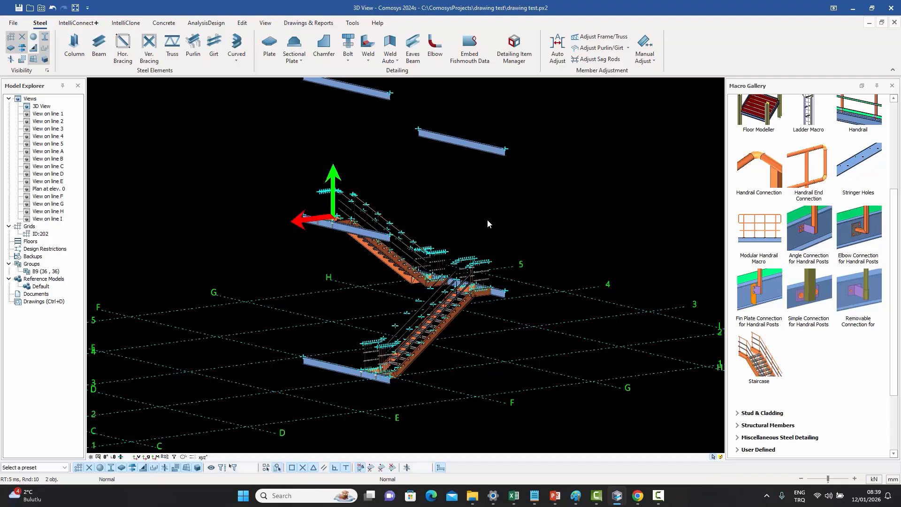
pyautogui.rightClick(489, 220)
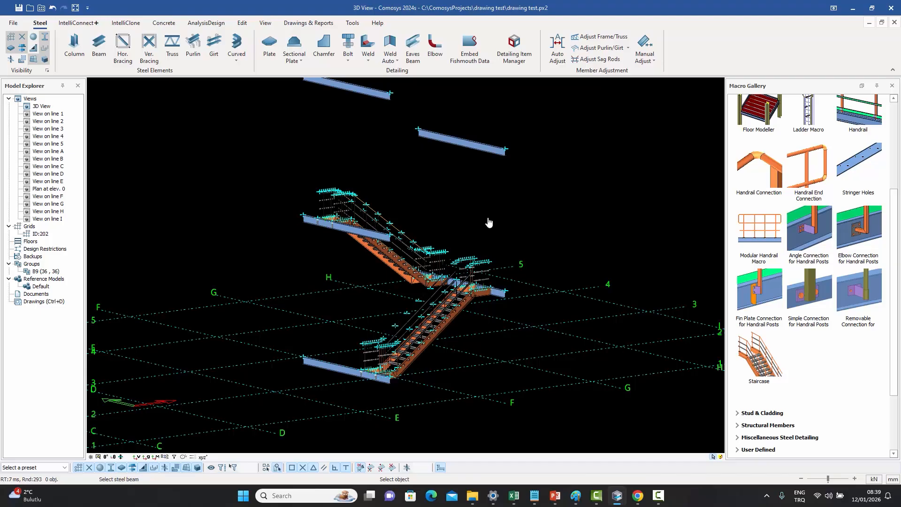
pyautogui.rightClick(490, 218)
# Examine the first staircase's upper and lower landing connections and view the Beam to Beam End Plate Connection properties at the lower landing
pyautogui.scroll(5, 487, 297)
pyautogui.scroll(5, 497, 293)
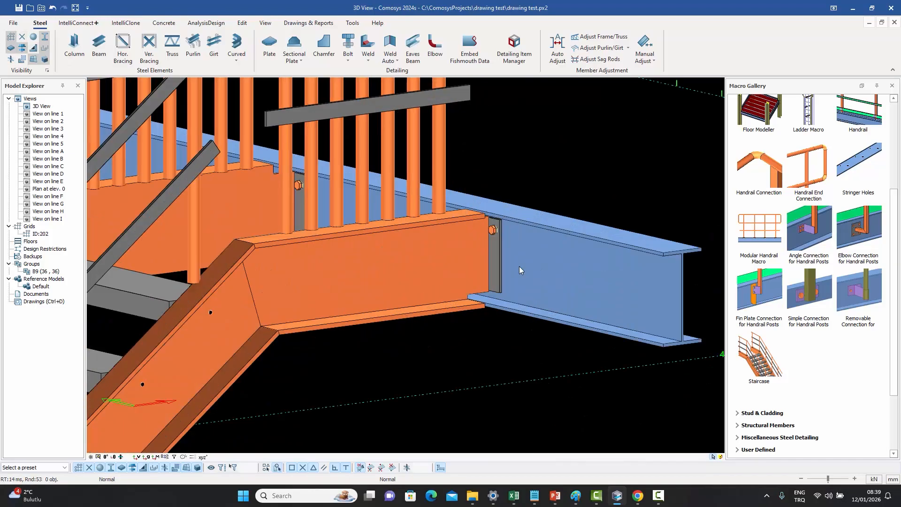
pyautogui.scroll(-10, 481, 215)
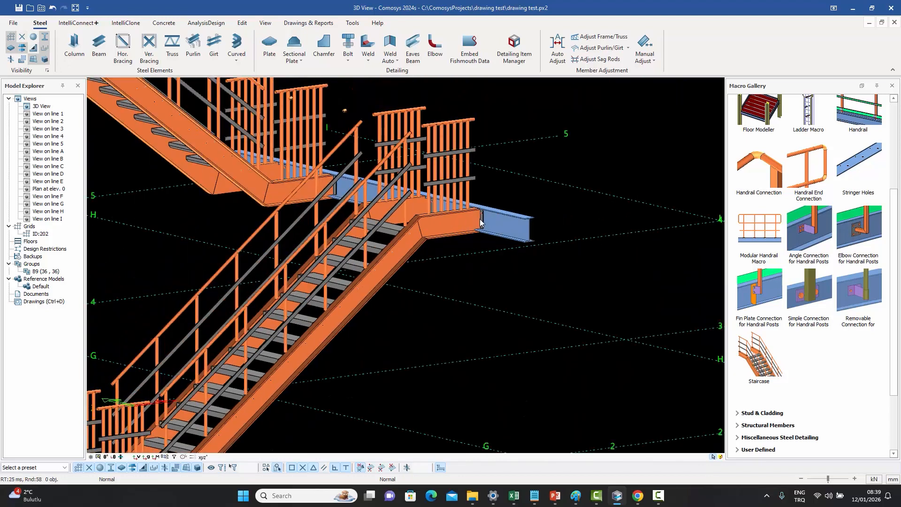
pyautogui.moveTo(482, 216); pyautogui.dragTo(229, 368, button='middle')
pyautogui.scroll(10, 154, 418)
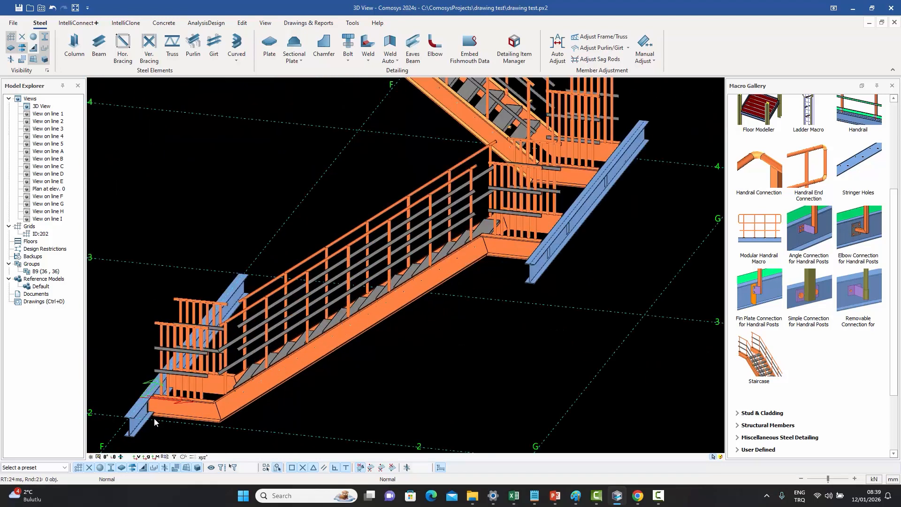
pyautogui.scroll(-8, 134, 368)
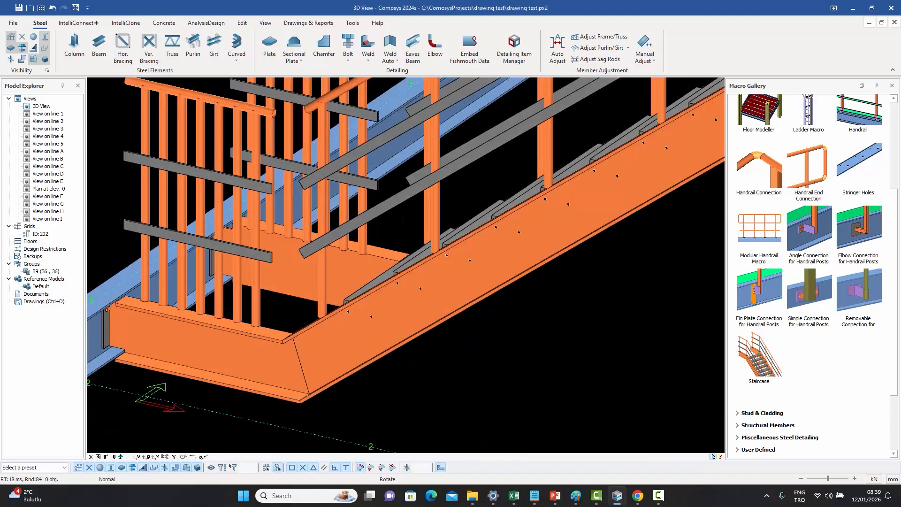
pyautogui.scroll(4, 419, 330)
pyautogui.click(293, 252)
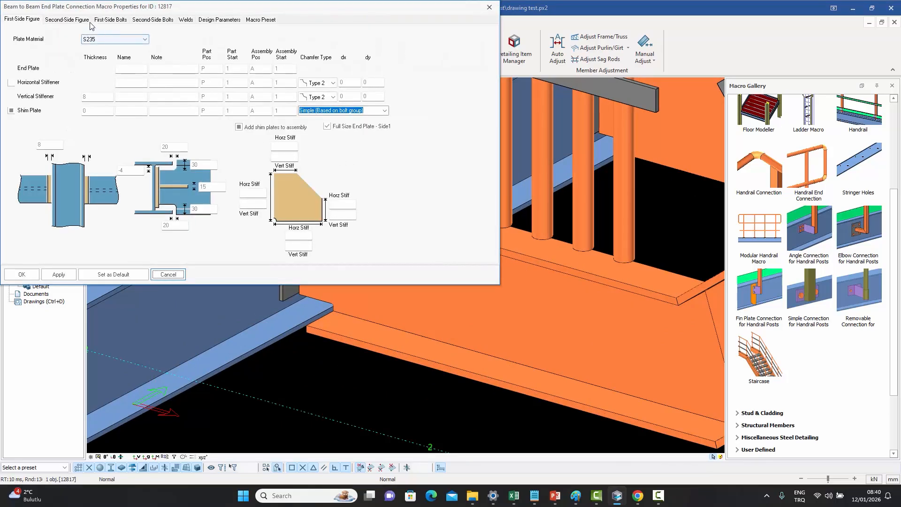
pyautogui.click(489, 7)
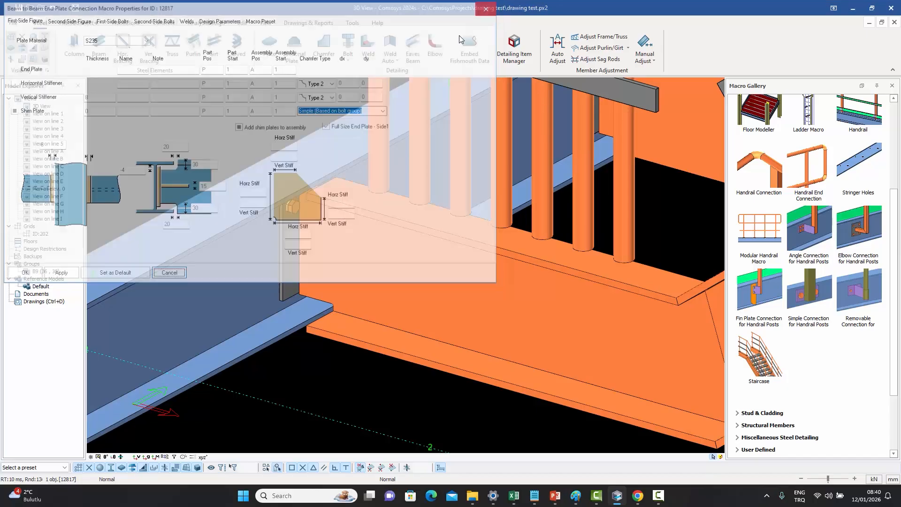
# Review the upper landing connection types offered in the first staircase's macro properties, and close them without changes
pyautogui.scroll(-8, 303, 245)
pyautogui.moveTo(300, 247); pyautogui.dragTo(404, 247, button='middle')
pyautogui.scroll(3, 404, 247)
pyautogui.scroll(3, 393, 236)
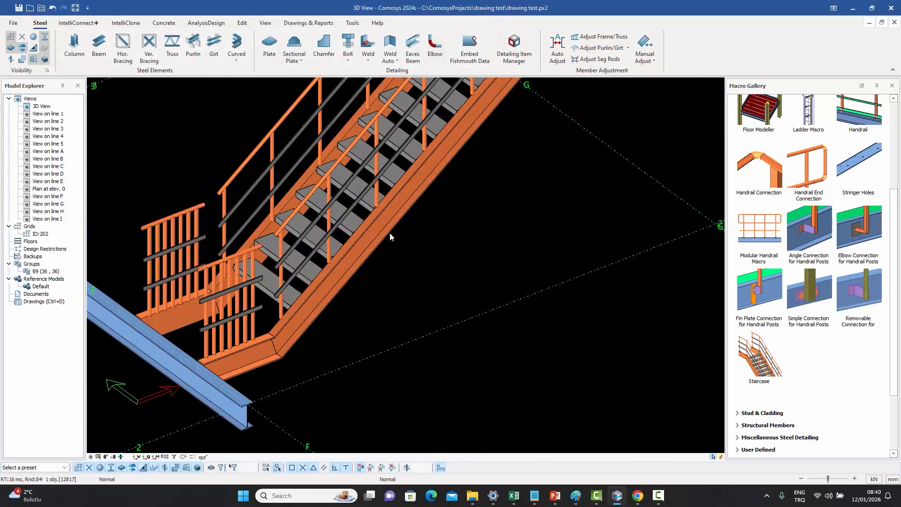
pyautogui.doubleClick(387, 229)
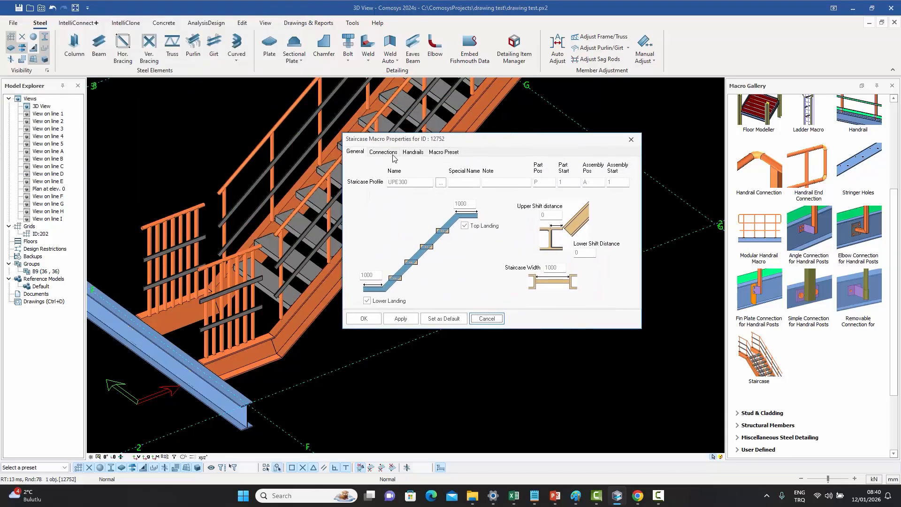
pyautogui.click(394, 153)
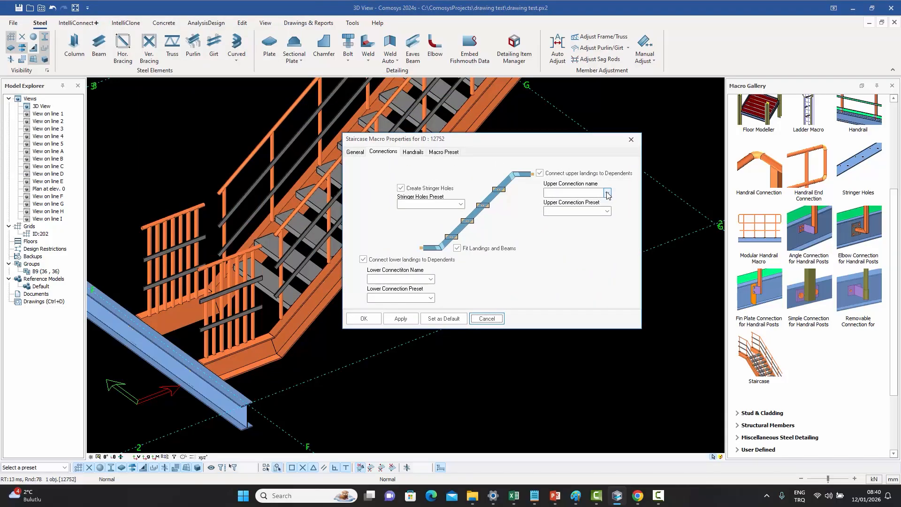
pyautogui.click(608, 193)
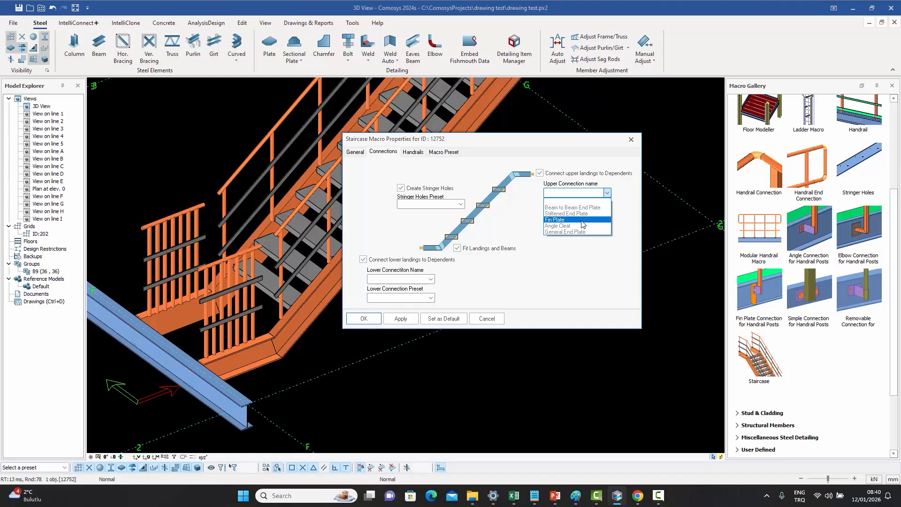
pyautogui.click(655, 110)
pyautogui.click(632, 141)
# Review the General, Connections and Handrails settings of the first staircase's macro, and close the properties
pyautogui.moveTo(545, 211); pyautogui.dragTo(512, 269, button='middle')
pyautogui.scroll(-4, 342, 299)
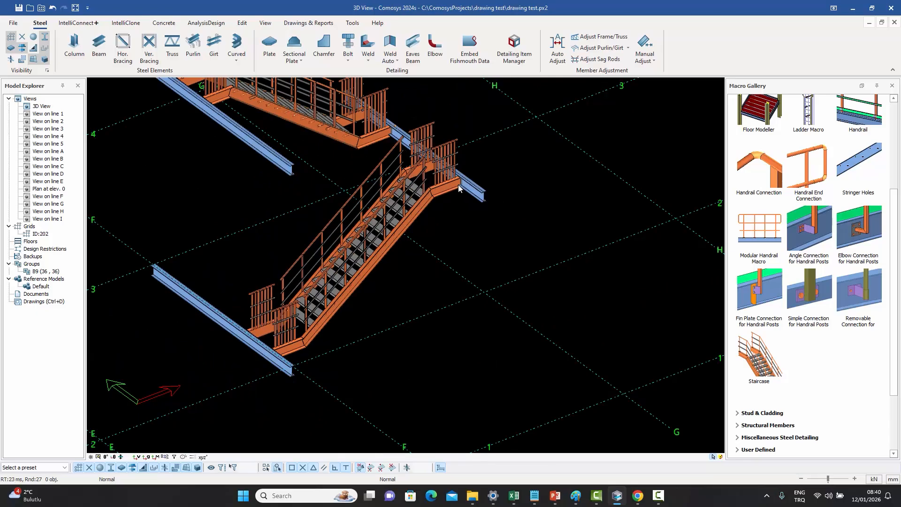
pyautogui.doubleClick(395, 244)
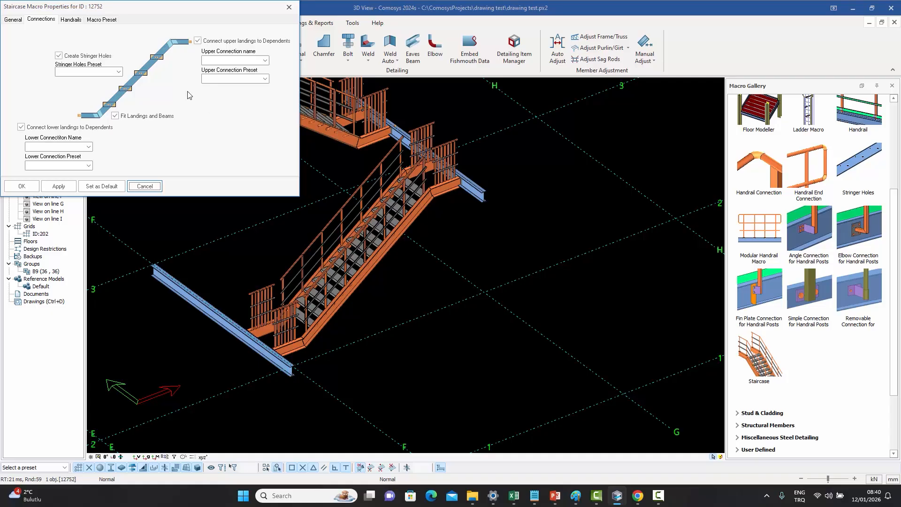
pyautogui.click(14, 19)
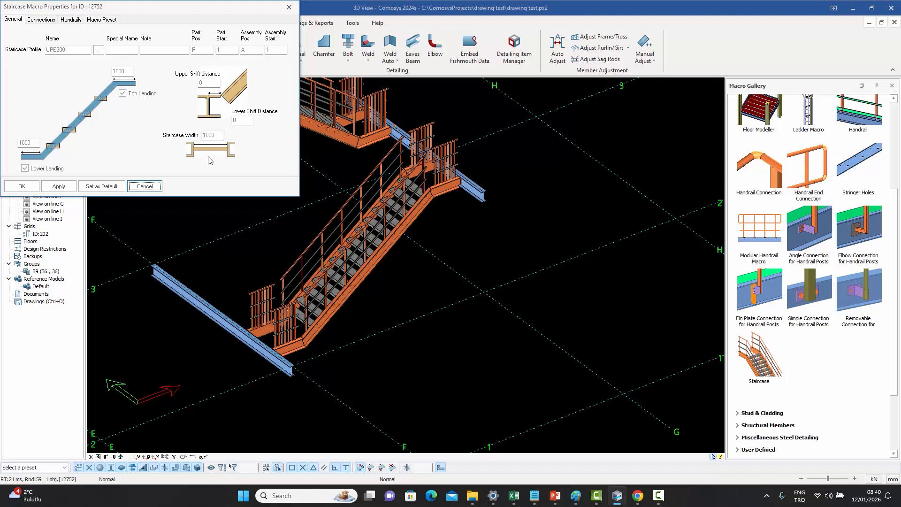
pyautogui.click(51, 21)
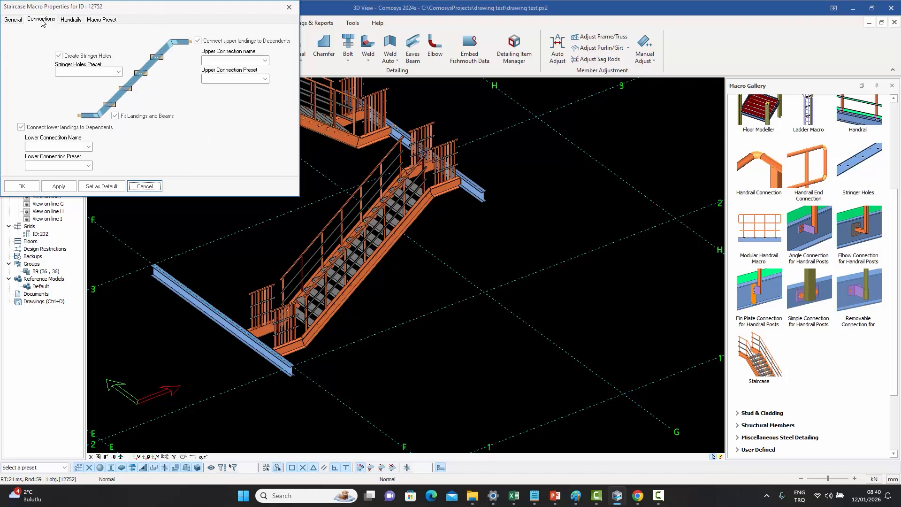
pyautogui.click(78, 21)
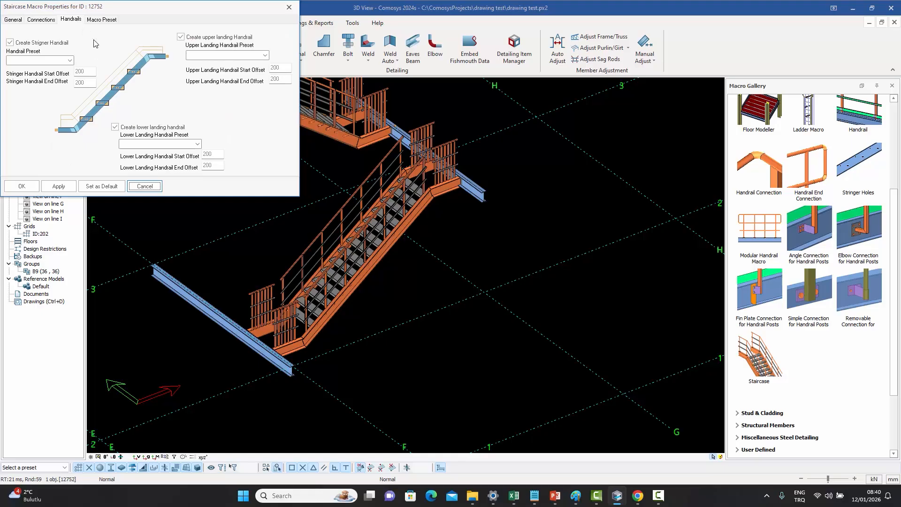
pyautogui.click(289, 7)
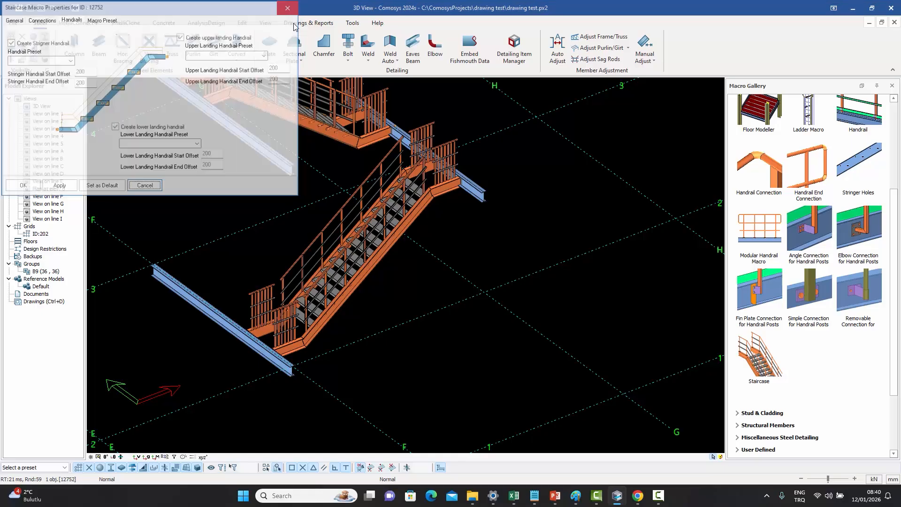
# Review the Post Profile and Posts settings of the upper landing's Modular Handrail macro, and close its properties
pyautogui.scroll(3, 452, 150)
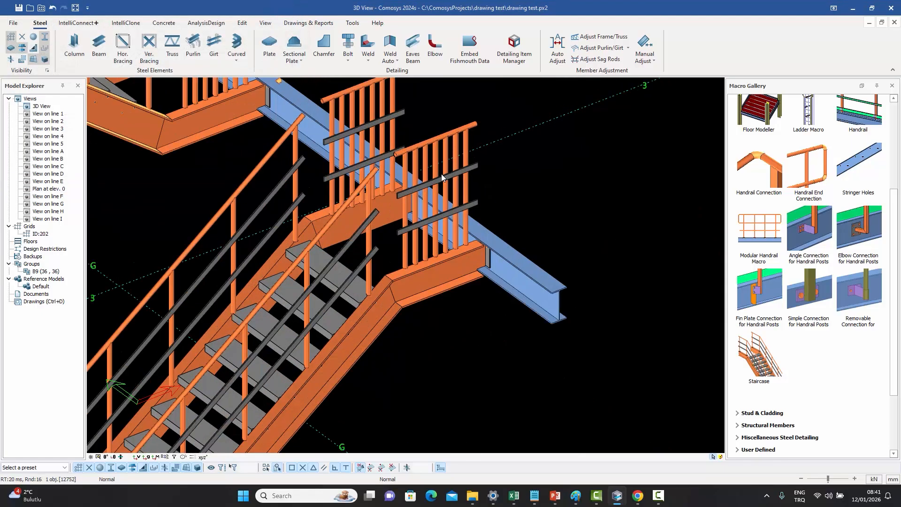
pyautogui.moveTo(432, 244); pyautogui.dragTo(482, 202, button='middle')
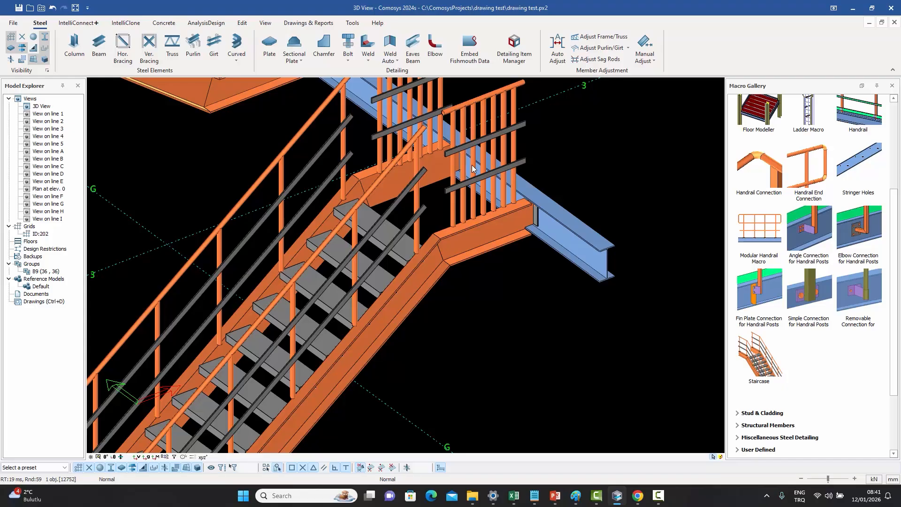
pyautogui.click(475, 168)
pyautogui.click(600, 154)
pyautogui.doubleClick(473, 205)
pyautogui.click(37, 20)
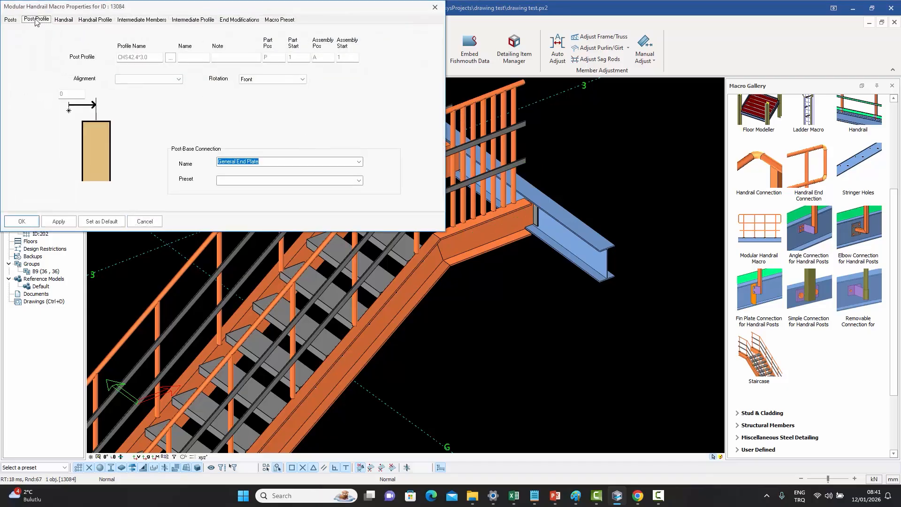
pyautogui.click(13, 20)
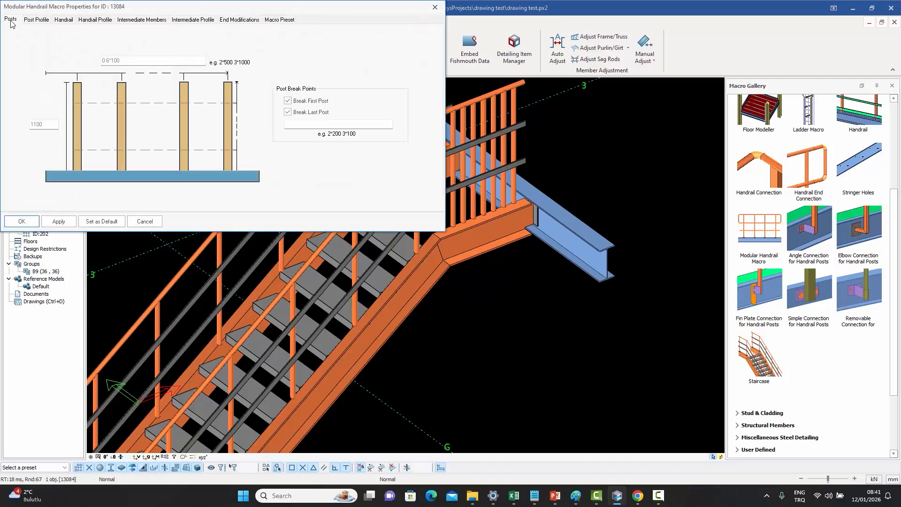
pyautogui.click(435, 8)
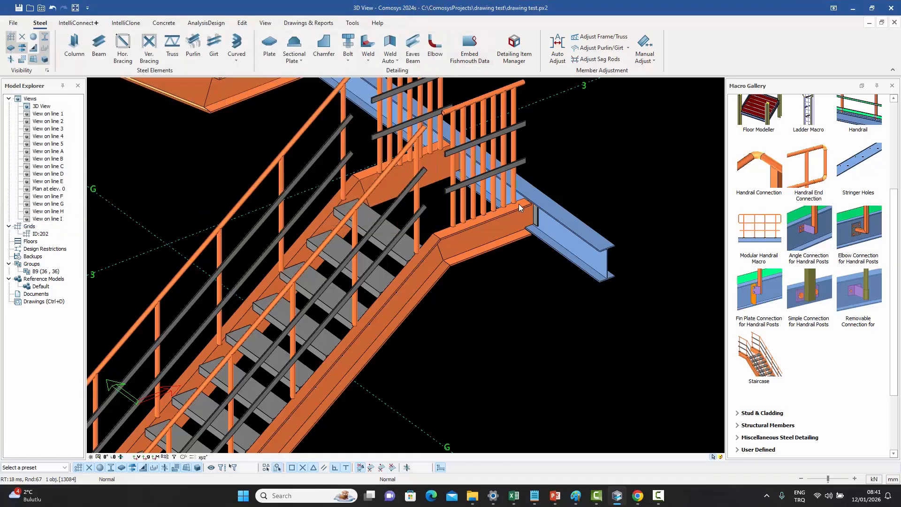
# Review the stringer, upper landing and lower landing handrail preset lists in the first staircase's macro properties, and close them without changes
pyautogui.doubleClick(499, 232)
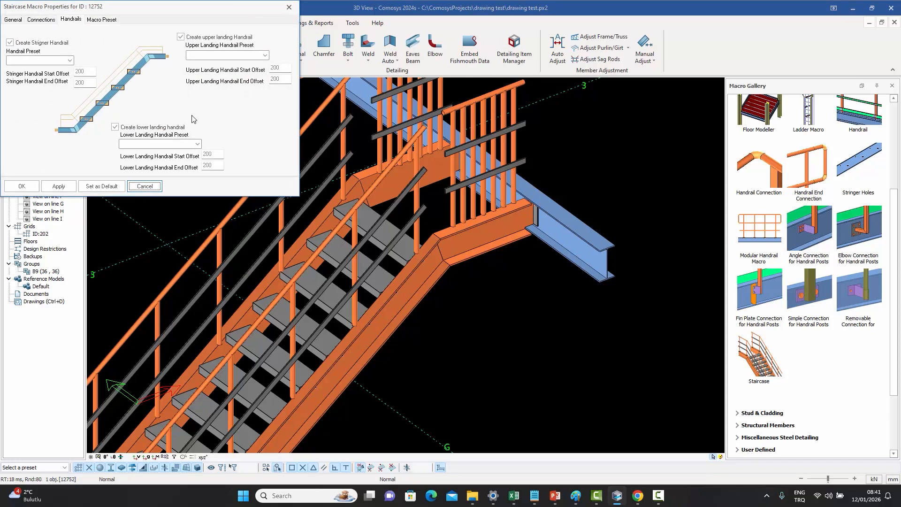
pyautogui.click(36, 20)
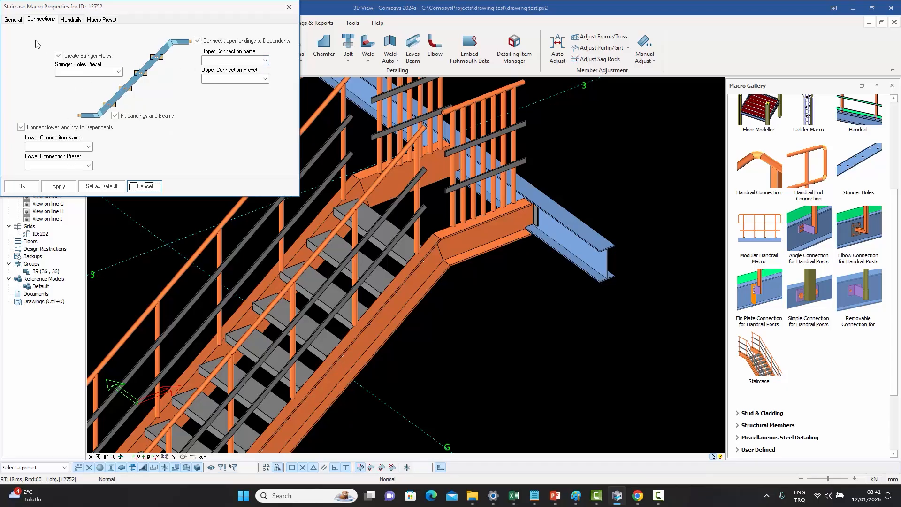
pyautogui.click(73, 21)
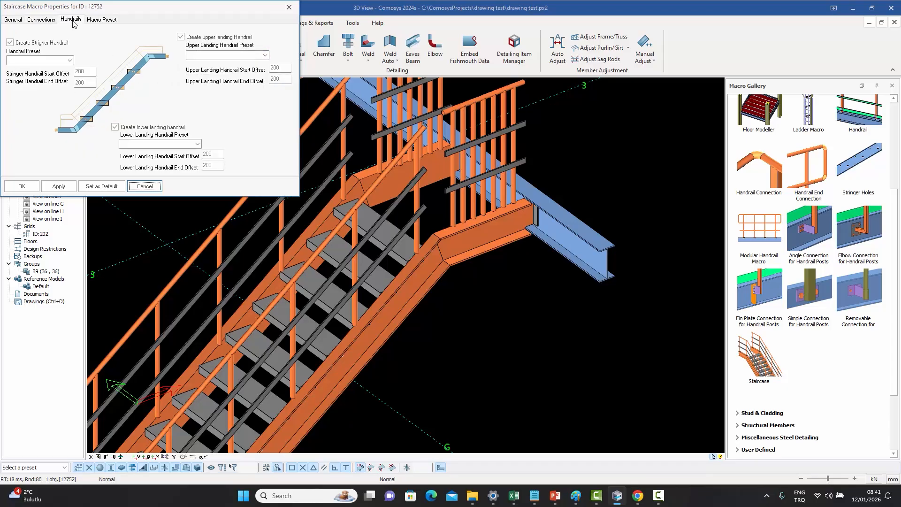
pyautogui.click(69, 60)
pyautogui.click(70, 68)
pyautogui.click(266, 55)
pyautogui.click(266, 56)
pyautogui.click(198, 144)
pyautogui.click(198, 144)
pyautogui.click(289, 7)
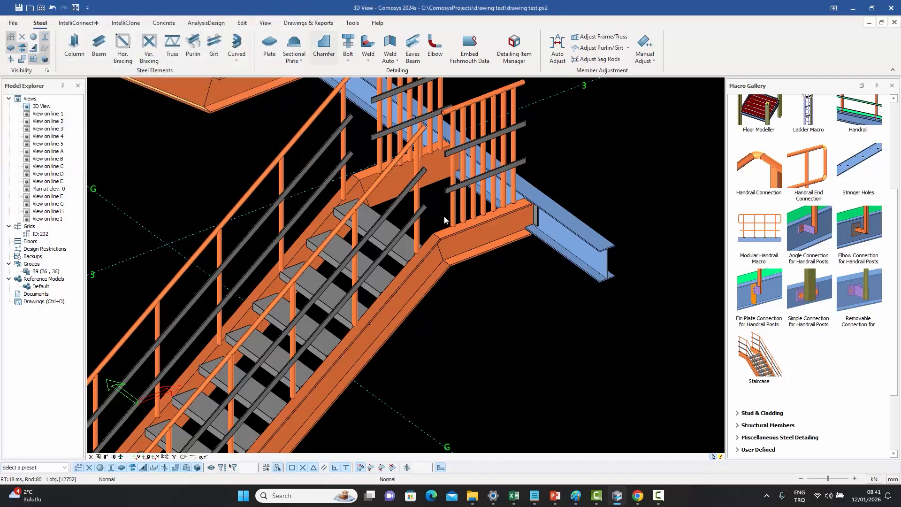
# In the stringer handrail's Modular Handrail macro, set the post profile offset to 50 and the post-base connection to General End Plate
pyautogui.scroll(-5, 494, 241)
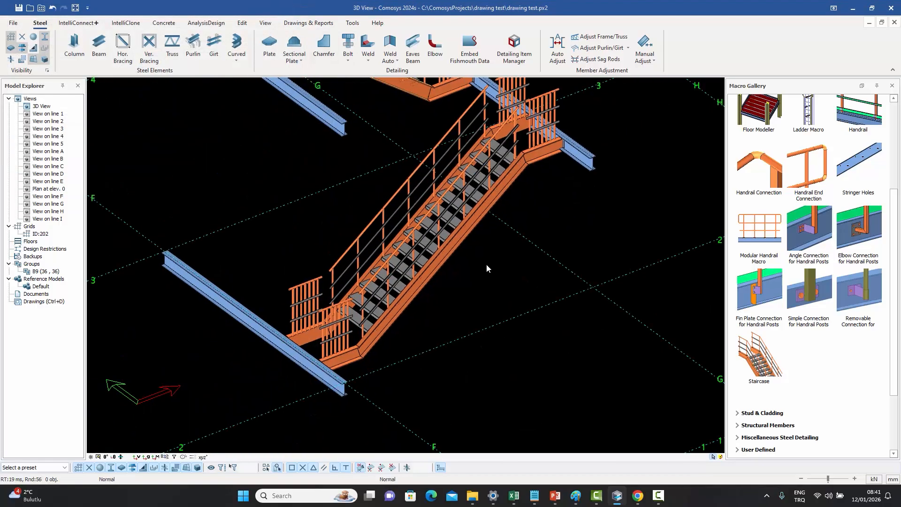
pyautogui.scroll(5, 444, 283)
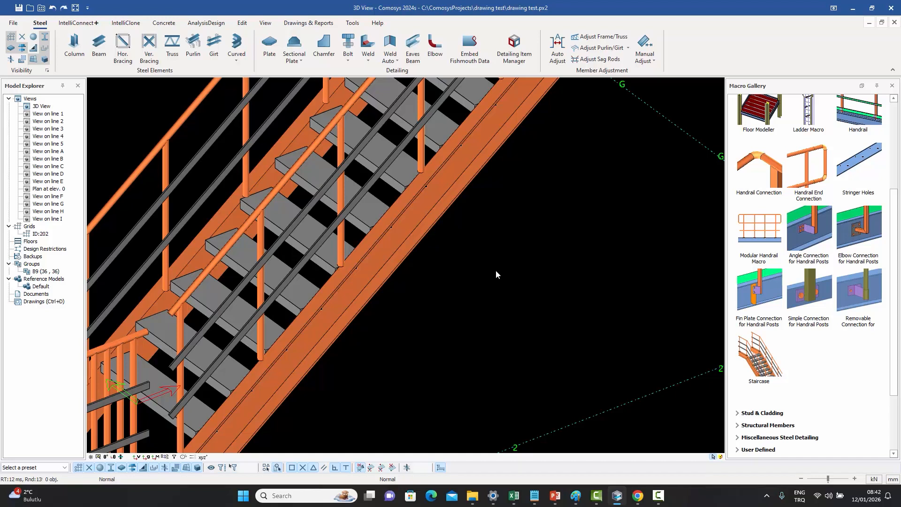
pyautogui.scroll(5, 345, 268)
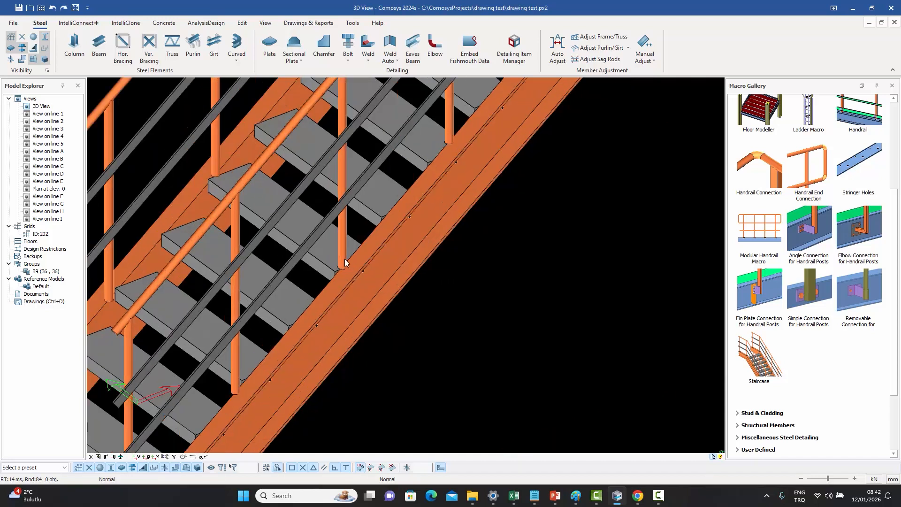
pyautogui.click(345, 252)
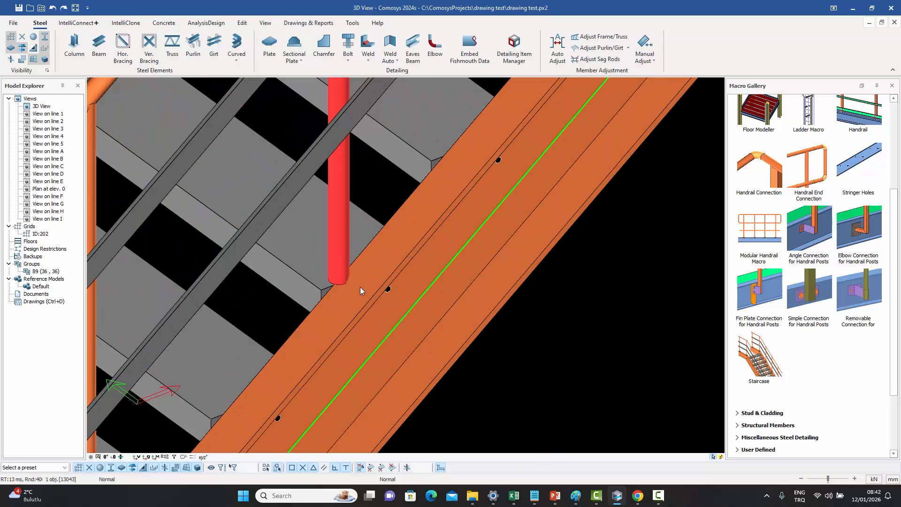
pyautogui.scroll(-6, 425, 230)
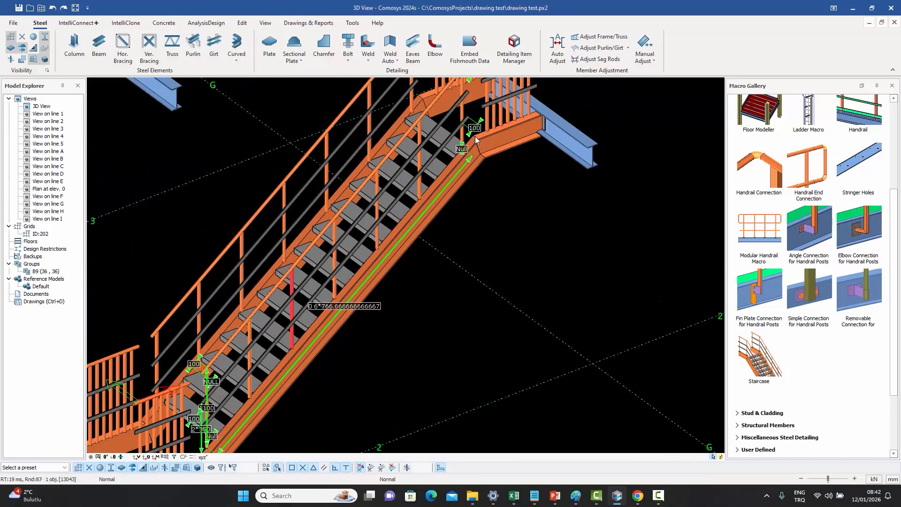
pyautogui.moveTo(421, 271); pyautogui.dragTo(425, 257, button='middle')
pyautogui.scroll(3, 377, 234)
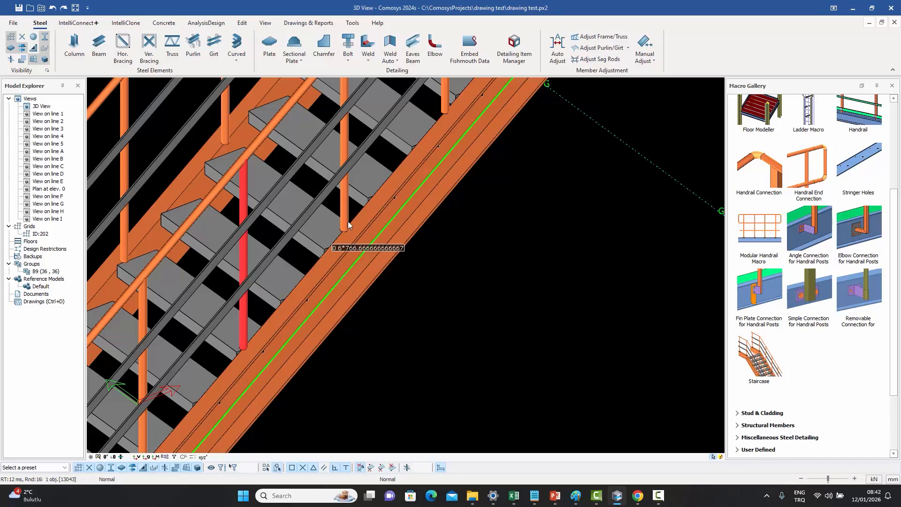
pyautogui.doubleClick(364, 219)
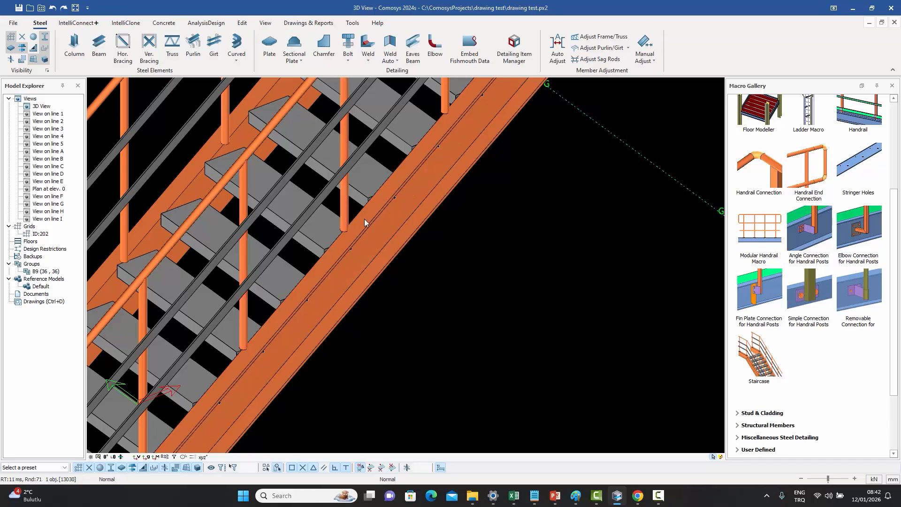
pyautogui.doubleClick(71, 94)
pyautogui.write('50')
pyautogui.click(21, 223)
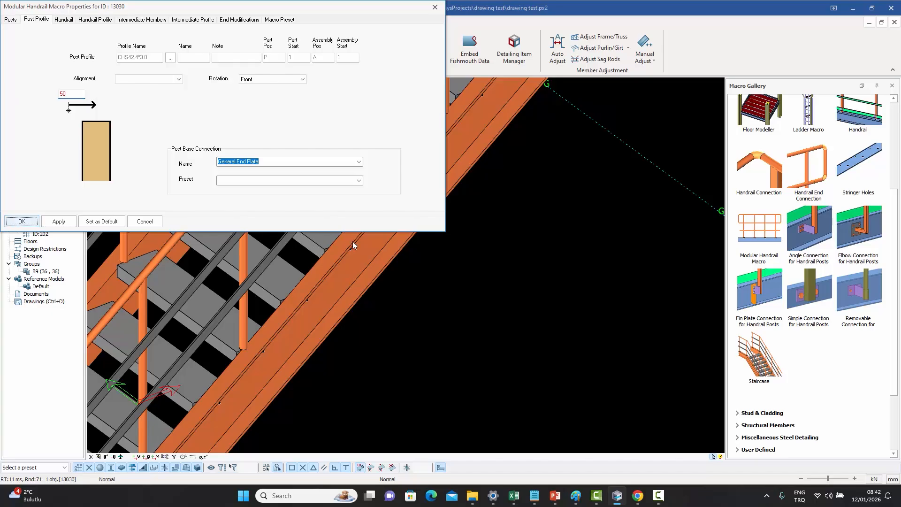
# Examine the handrail post base plates along the stringer, and review the step type options in the Stringer Holes macro settings without changes
pyautogui.moveTo(419, 251); pyautogui.dragTo(368, 341, button='middle')
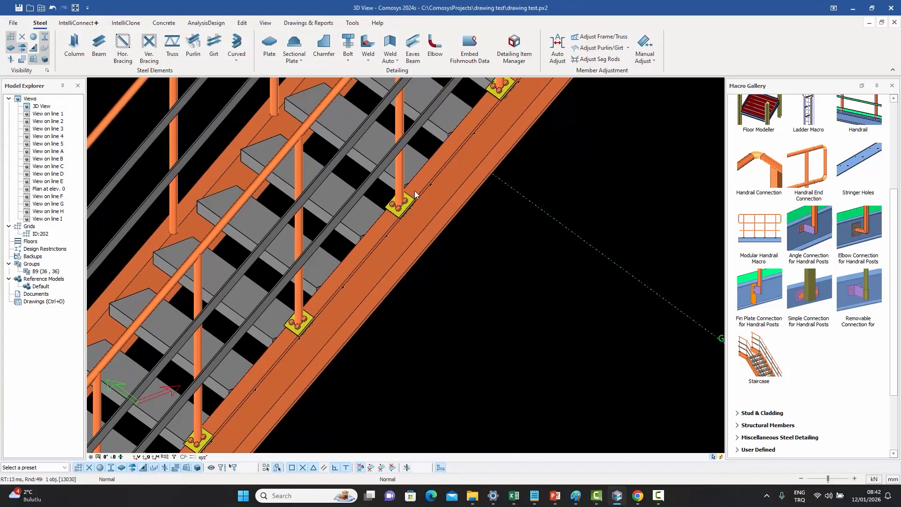
pyautogui.scroll(-5, 415, 193)
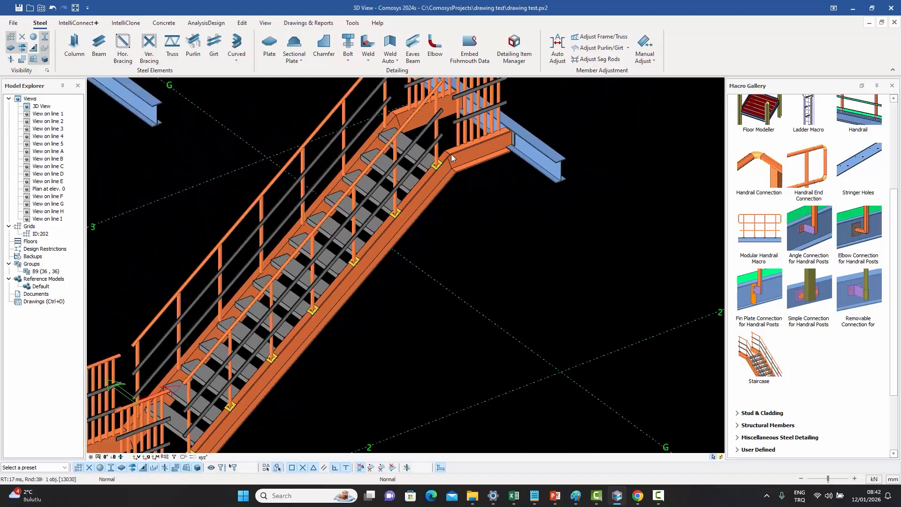
pyautogui.scroll(-3, 454, 197)
pyautogui.scroll(6, 371, 302)
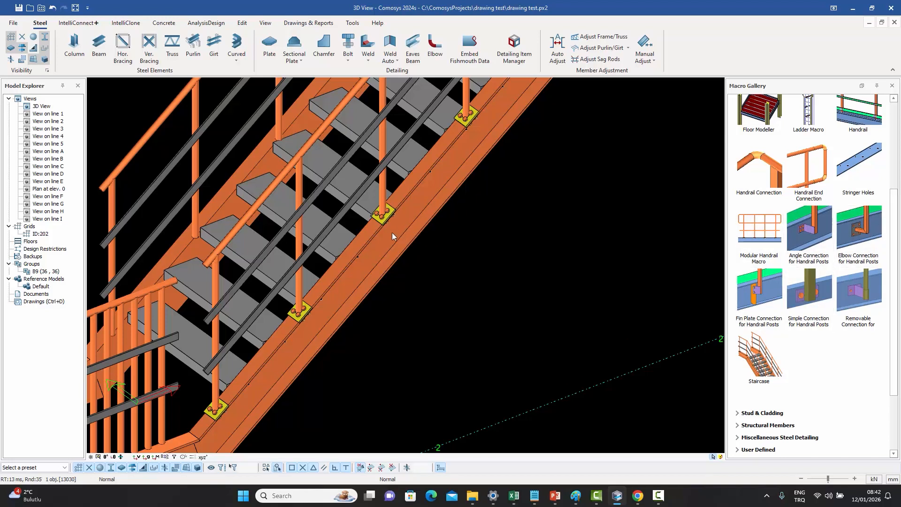
pyautogui.scroll(-2, 515, 282)
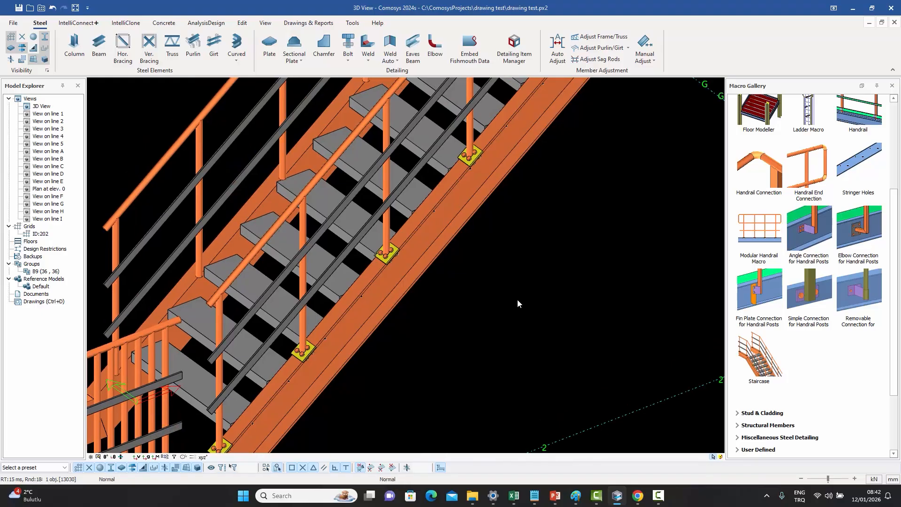
pyautogui.scroll(-1, 517, 300)
pyautogui.moveTo(529, 280); pyautogui.dragTo(499, 317, button='middle')
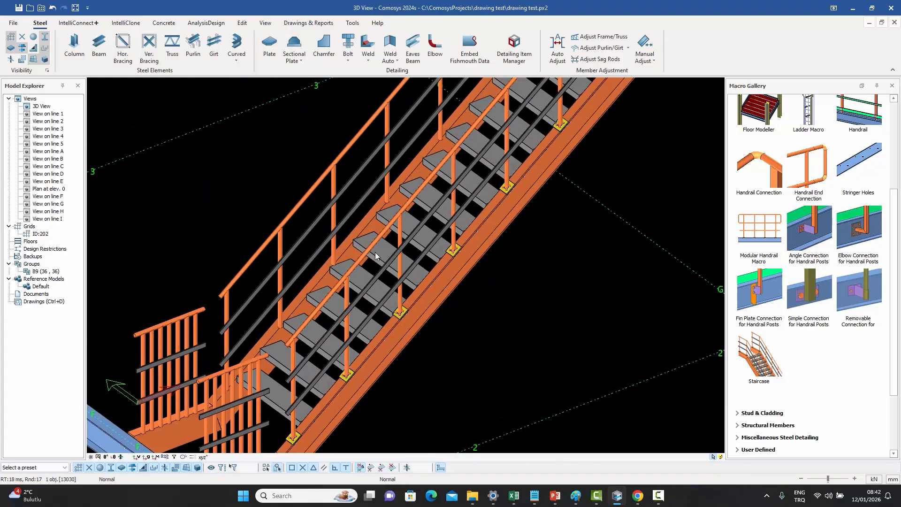
pyautogui.doubleClick(428, 271)
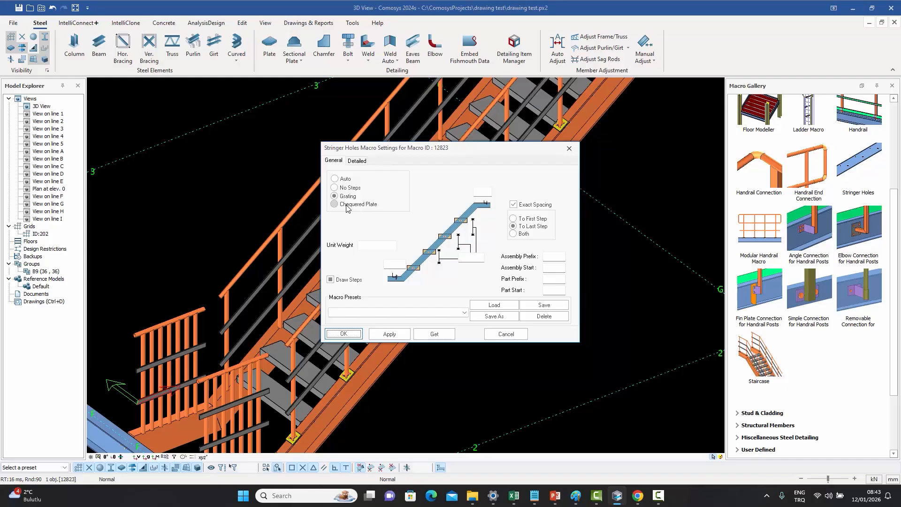
pyautogui.click(560, 153)
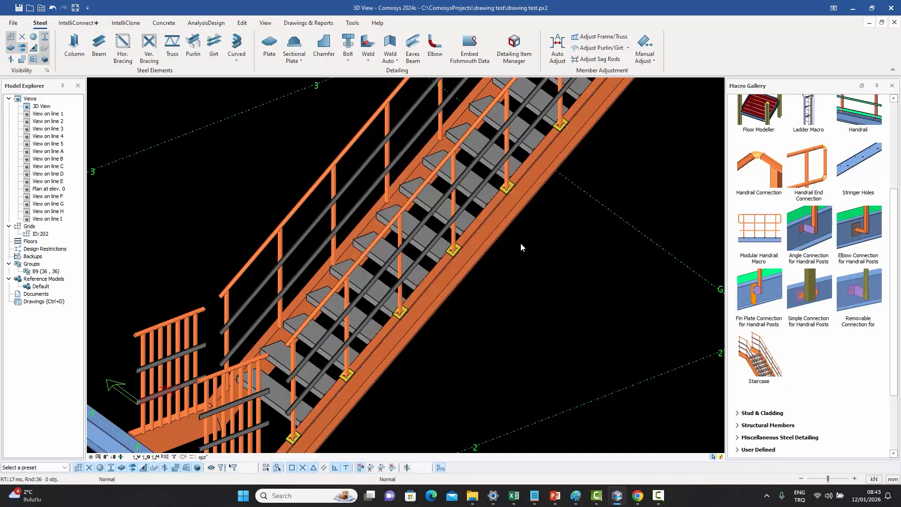
# Examine the two staircase flights together with their landing beams and the beams above them
pyautogui.scroll(-3, 520, 243)
pyautogui.moveTo(520, 221); pyautogui.dragTo(465, 268, button='middle')
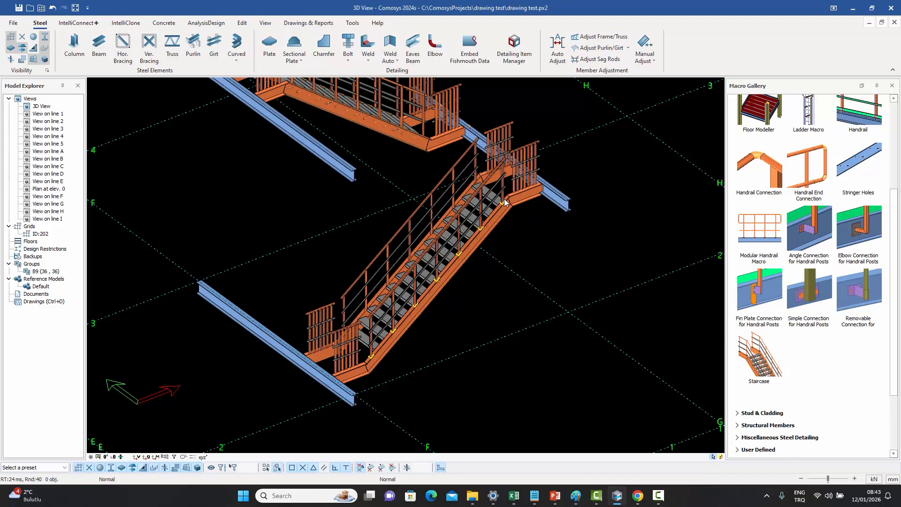
pyautogui.scroll(-5, 485, 311)
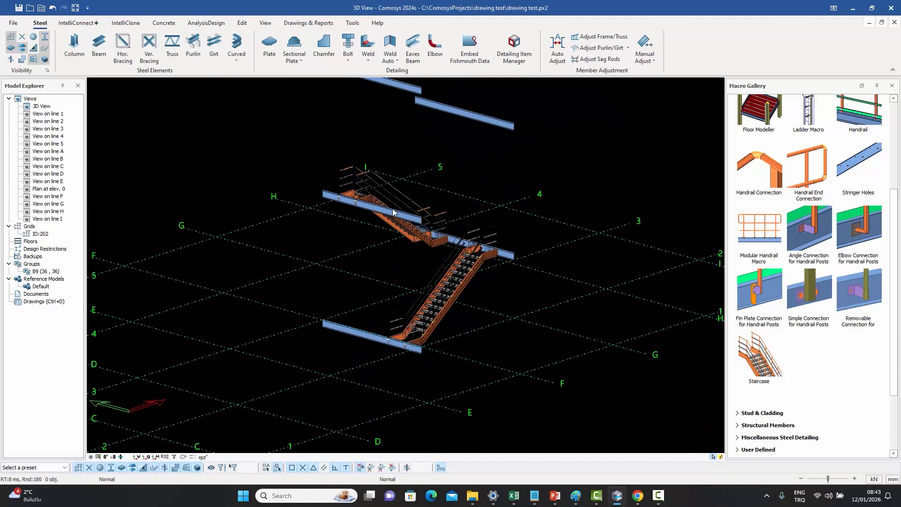
pyautogui.moveTo(352, 84); pyautogui.dragTo(351, 159, button='middle')
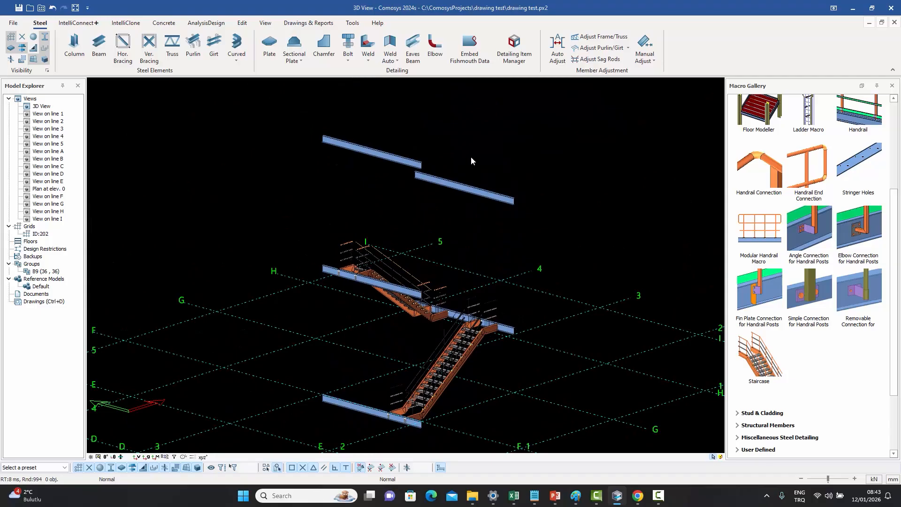
pyautogui.keyDown('shift'); pyautogui.moveTo(490, 237); pyautogui.dragTo(489, 269, button='middle'); pyautogui.keyUp('shift')
pyautogui.scroll(5, 490, 273)
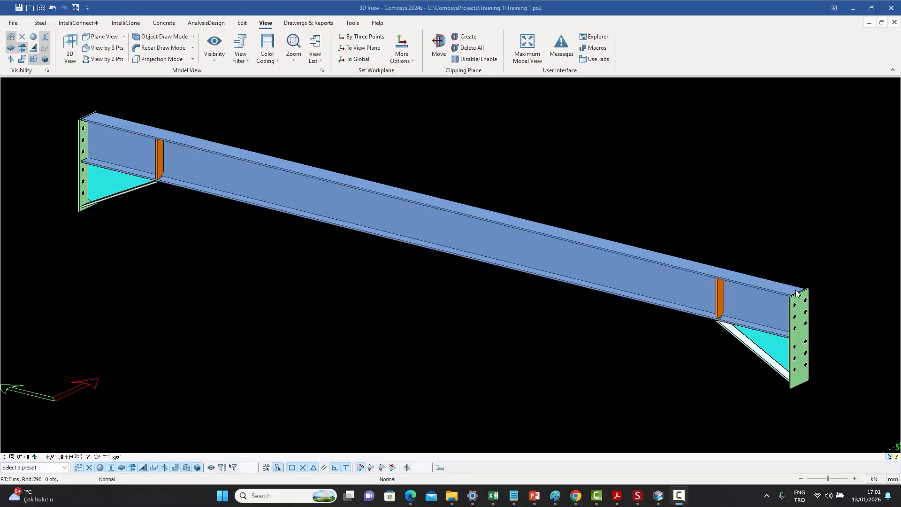
# Check which parts share an assembly by running Select Assembly on the beam, a haunch web plate and both end plates, and clear the selection
pyautogui.click(327, 196)
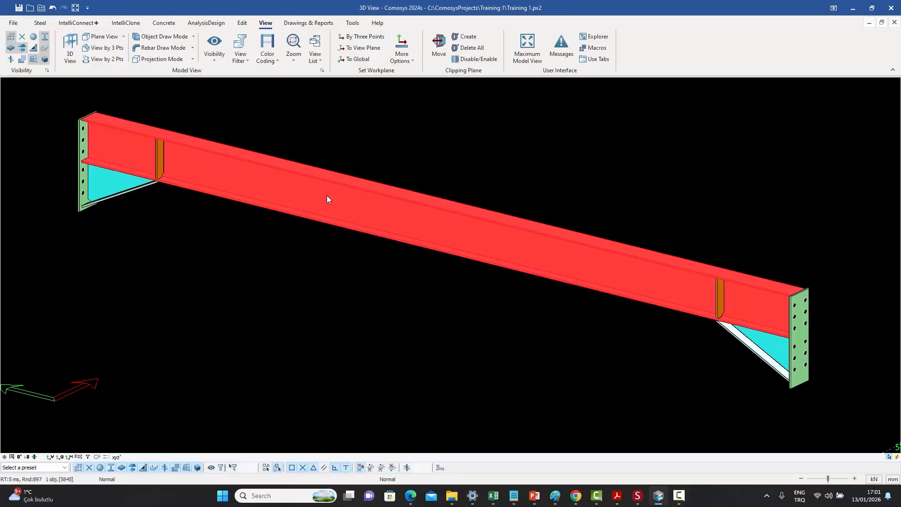
pyautogui.rightClick(327, 195)
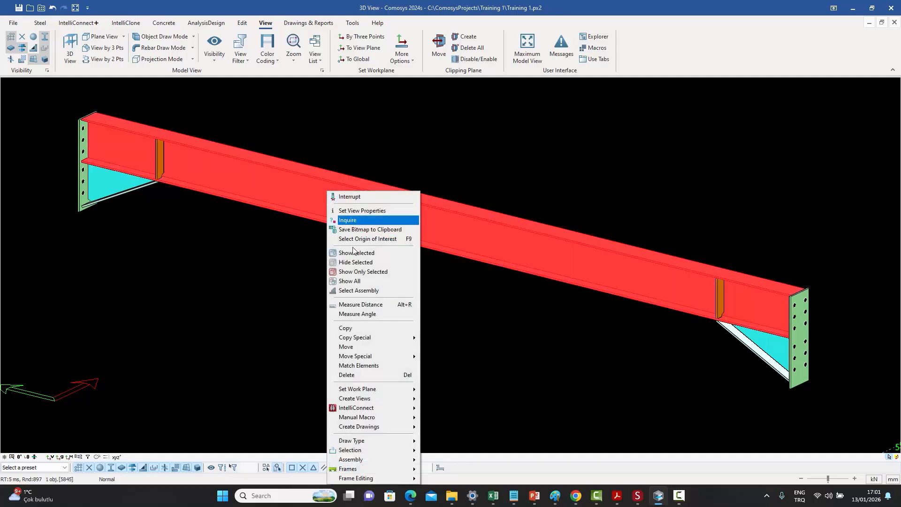
pyautogui.click(353, 292)
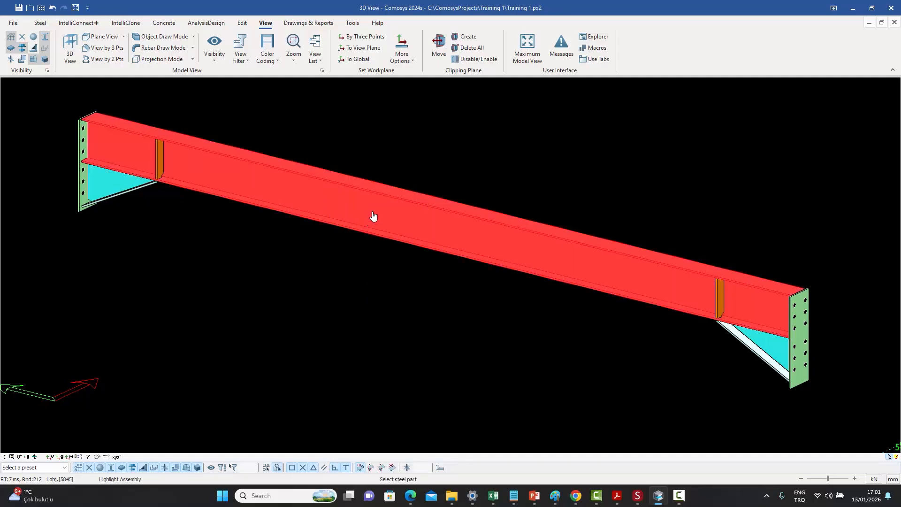
pyautogui.click(107, 184)
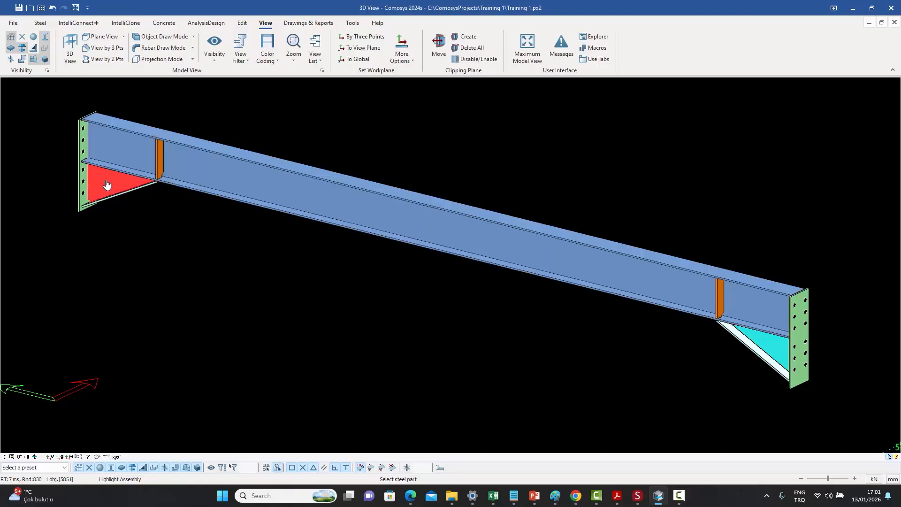
pyautogui.click(82, 197)
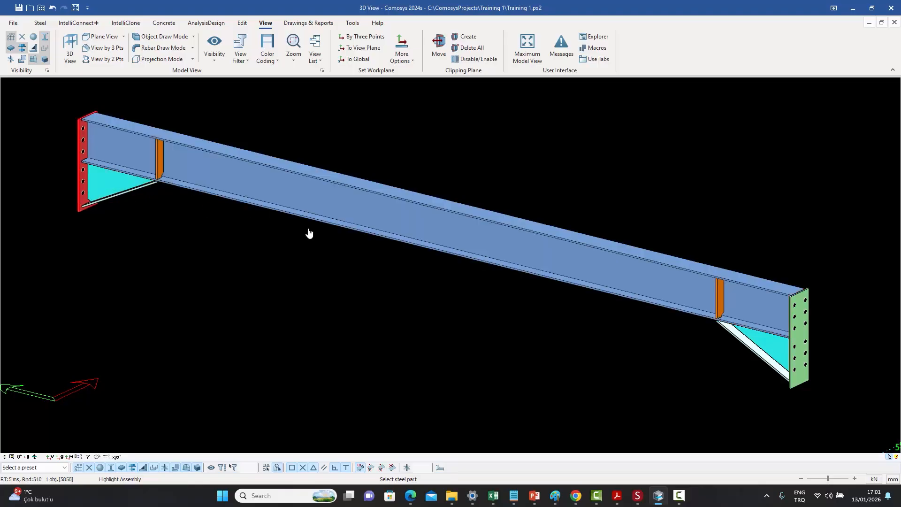
pyautogui.click(798, 341)
pyautogui.rightClick(701, 188)
pyautogui.click(708, 191)
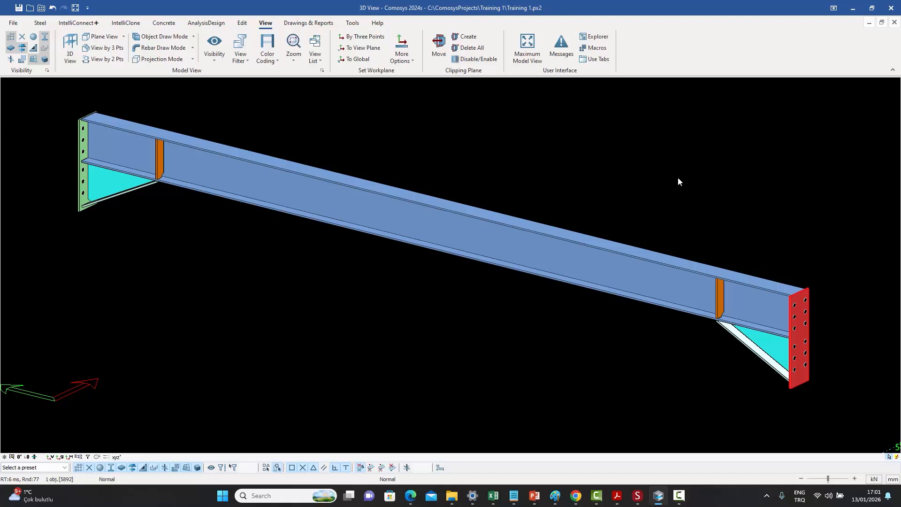
pyautogui.press('Escape')
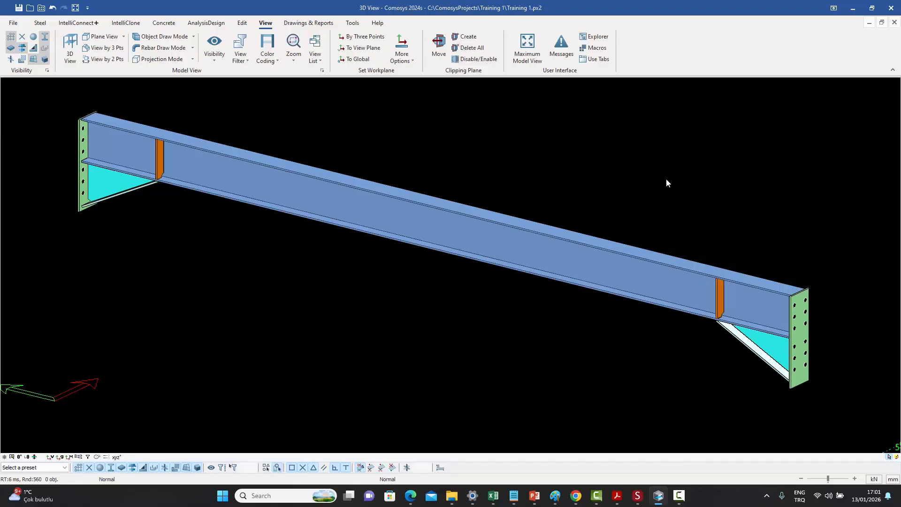
# Make one assembly from the haunched beam and all its end plates, haunch plates and stiffeners
pyautogui.moveTo(630, 178); pyautogui.dragTo(633, 182, button='middle')
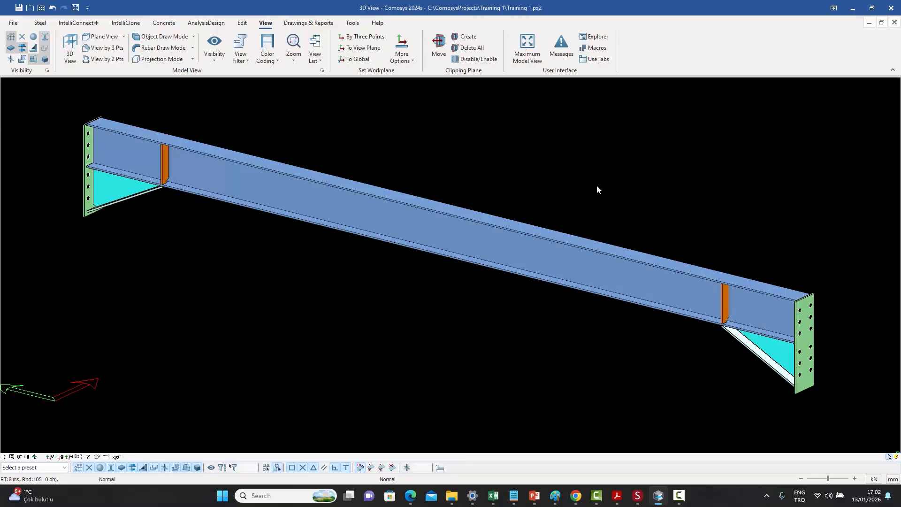
pyautogui.moveTo(60, 93); pyautogui.dragTo(848, 417)
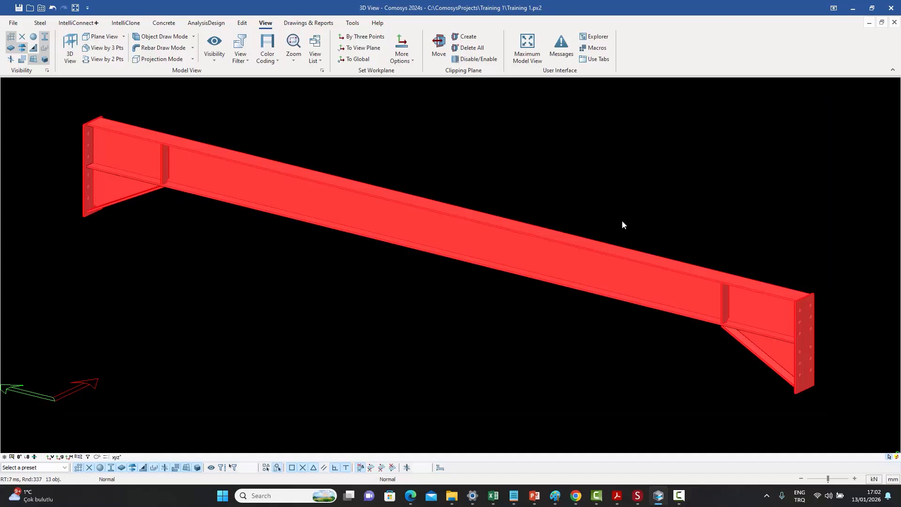
pyautogui.rightClick(475, 145)
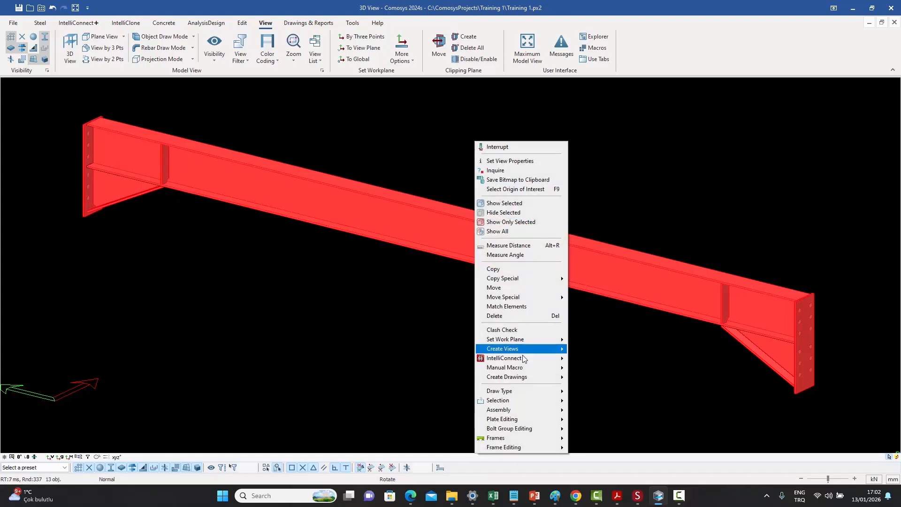
pyautogui.moveTo(516, 411)
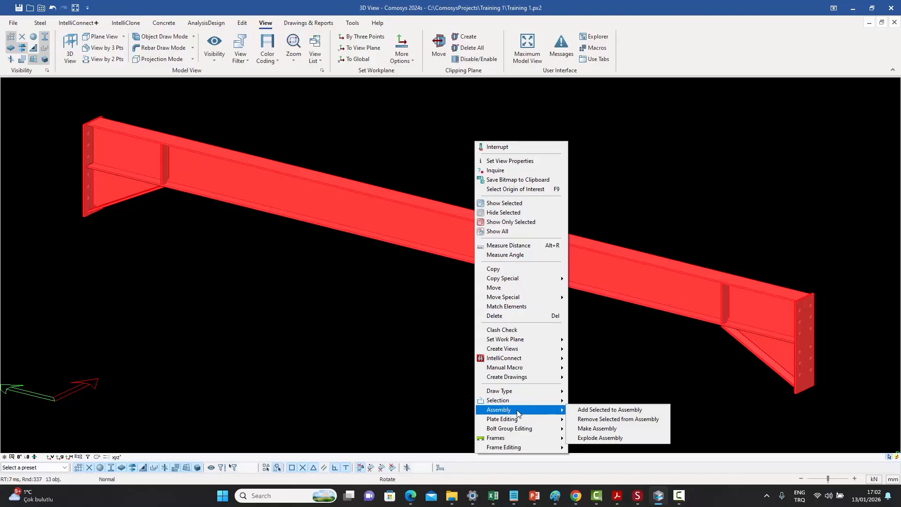
pyautogui.click(594, 429)
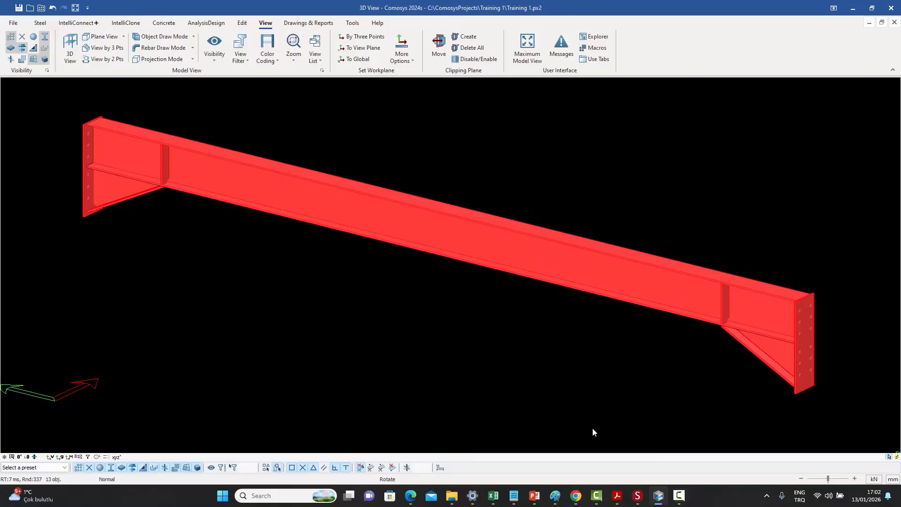
# Check the new assembly's parts by running Select Assembly on the haunched beam, and clear the selection
pyautogui.click(535, 312)
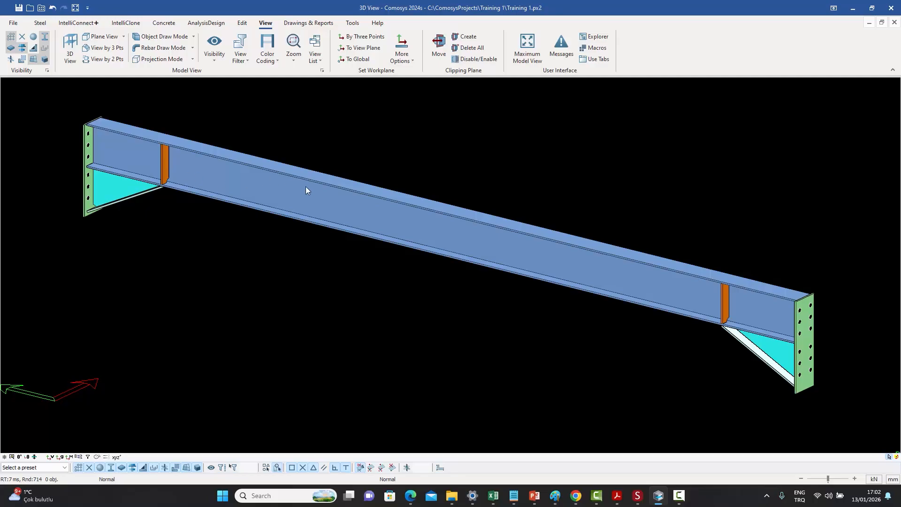
pyautogui.click(368, 219)
pyautogui.rightClick(368, 218)
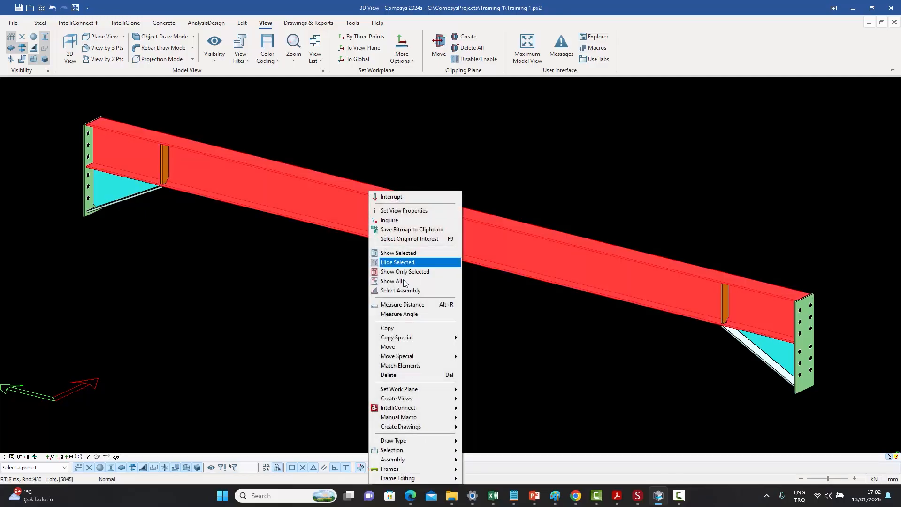
pyautogui.click(405, 291)
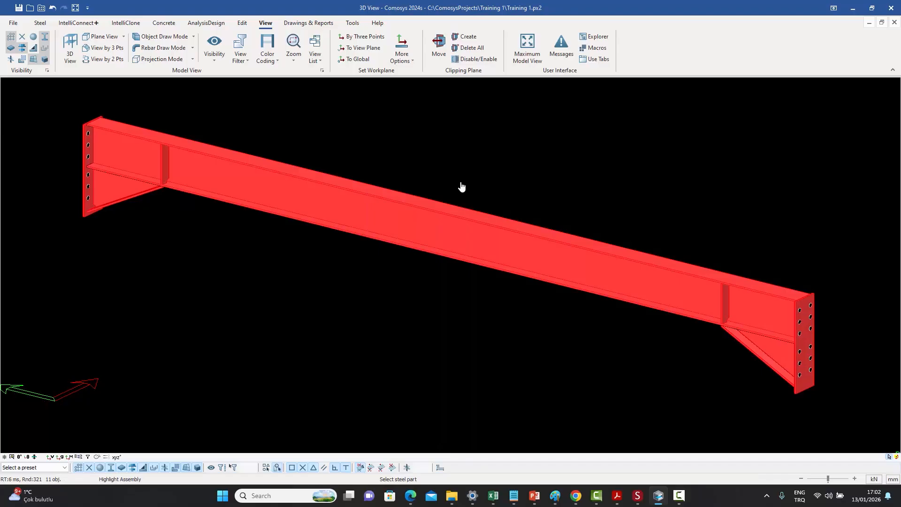
pyautogui.rightClick(459, 177)
pyautogui.click(476, 178)
pyautogui.click(658, 153)
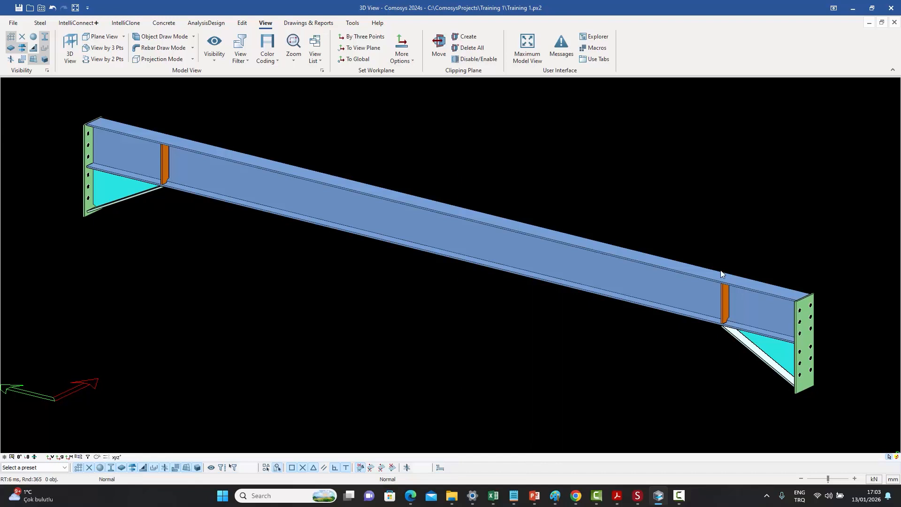
# Remove the two web stiffeners from the haunched beam's assembly
pyautogui.click(726, 311)
pyautogui.keyDown('ctrl'); pyautogui.click(165, 164); pyautogui.keyUp('ctrl')
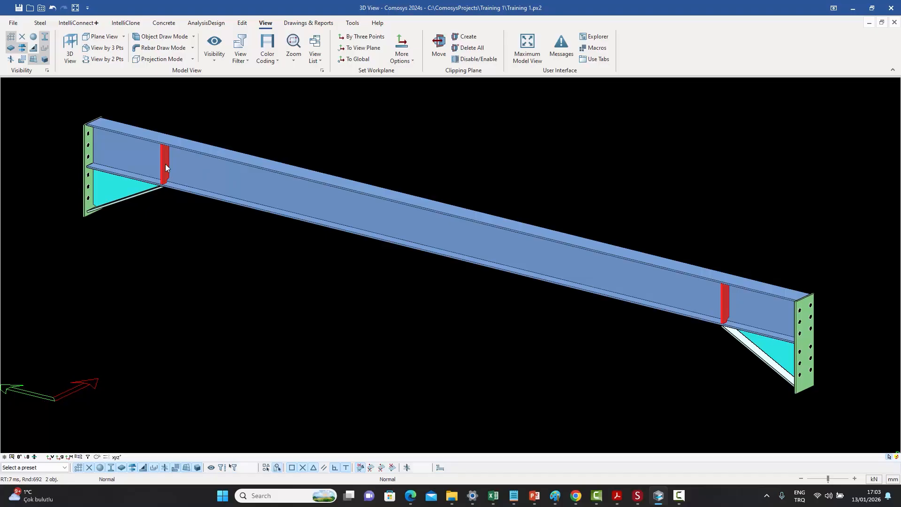
pyautogui.rightClick(500, 165)
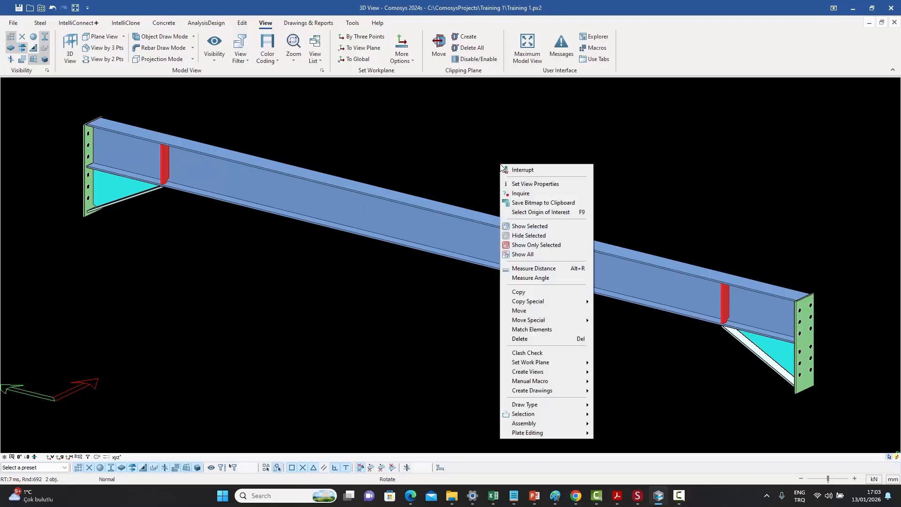
pyautogui.moveTo(565, 425)
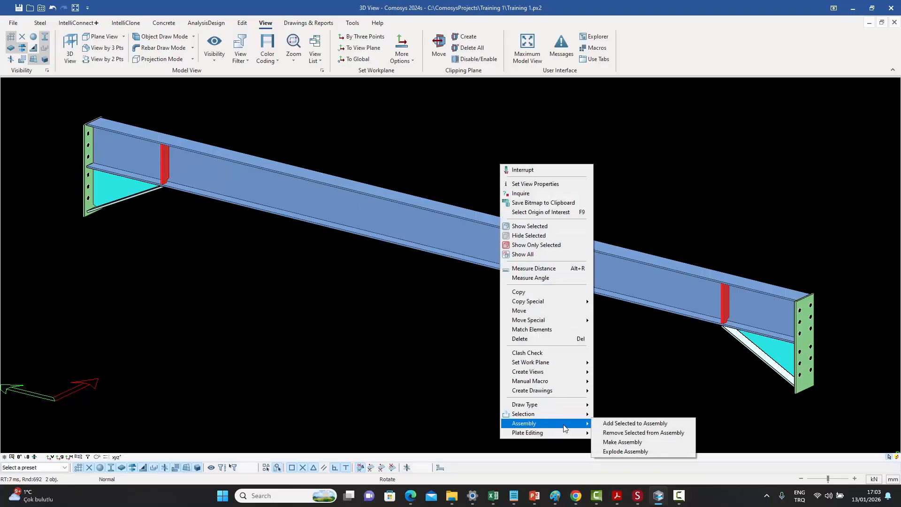
pyautogui.click(651, 433)
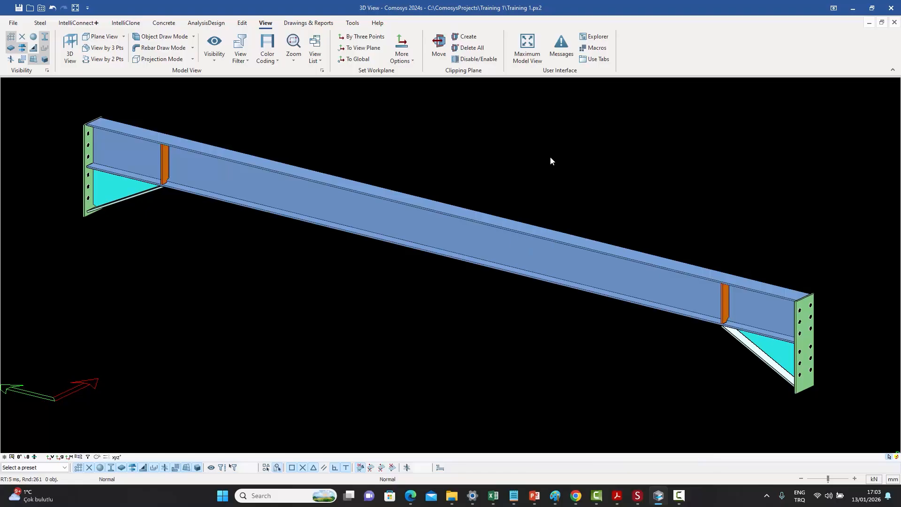
# Check the assembly without the stiffeners by running Select Assembly on the beam, and clear the selection
pyautogui.click(477, 237)
pyautogui.rightClick(477, 238)
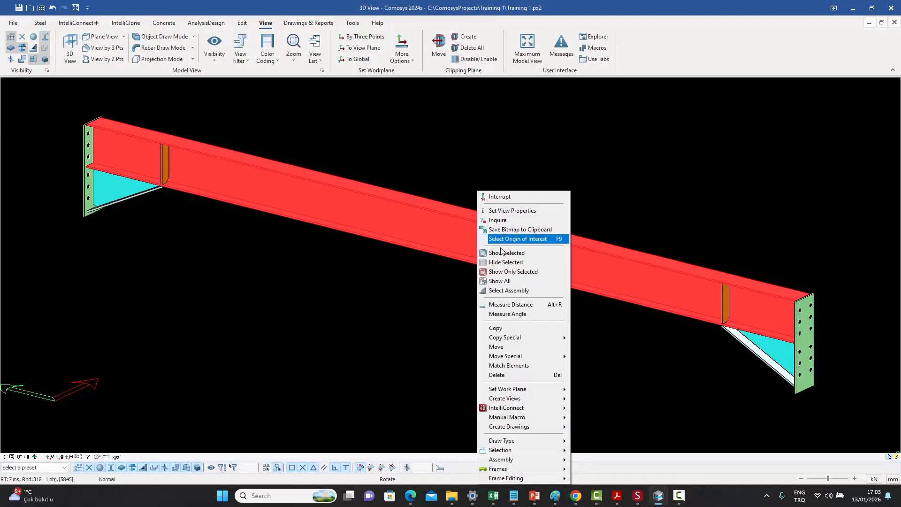
pyautogui.click(515, 290)
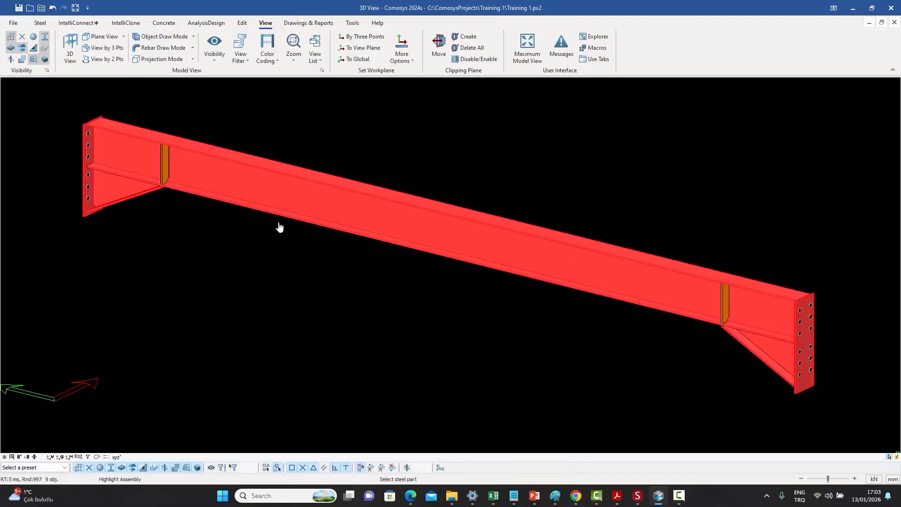
pyautogui.rightClick(429, 148)
pyautogui.press('Escape')
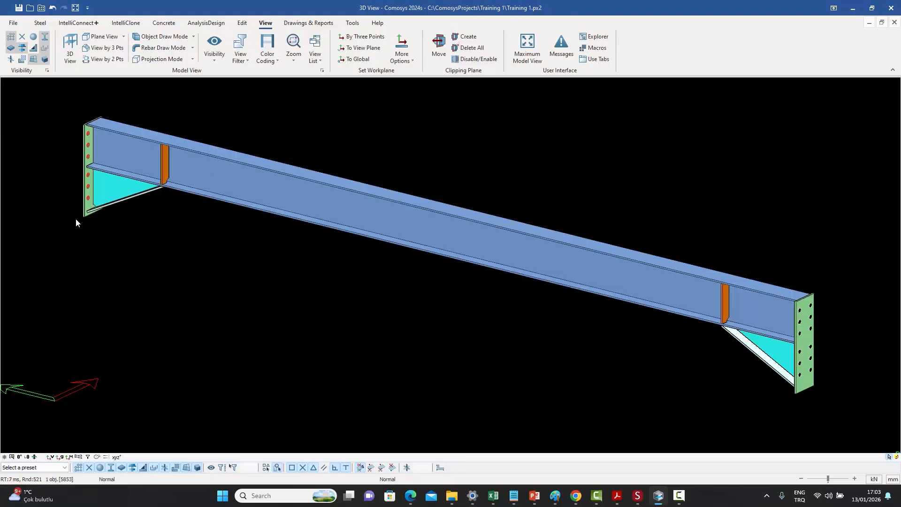
# Remove the end plate, haunch web plate and haunch flange plate at the beam's left end from the assembly
pyautogui.scroll(3, 87, 208)
pyautogui.scroll(-5, 89, 209)
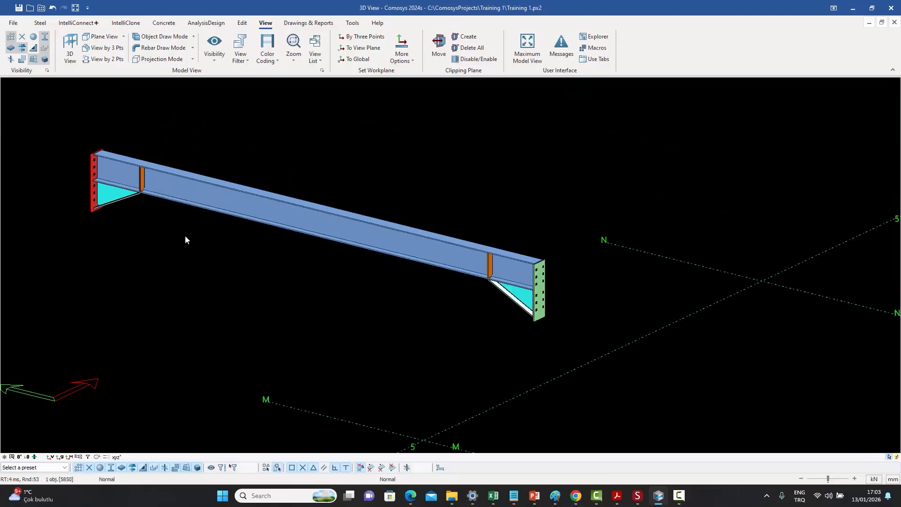
pyautogui.scroll(1, 131, 207)
pyautogui.scroll(1, 97, 188)
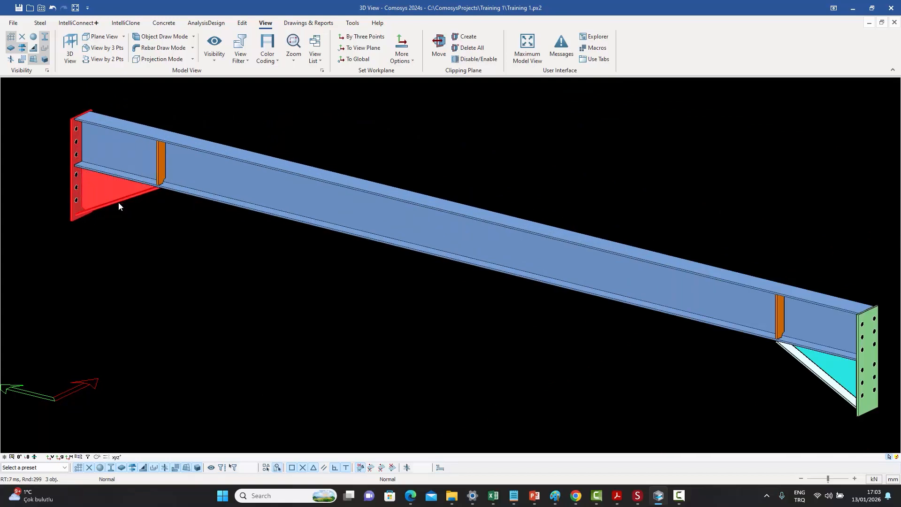
pyautogui.scroll(-1, 119, 203)
pyautogui.rightClick(246, 130)
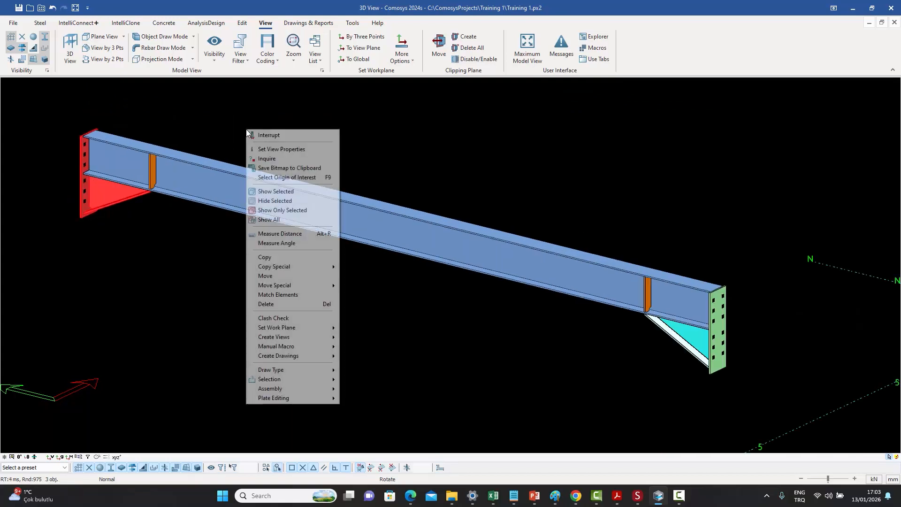
pyautogui.moveTo(294, 392)
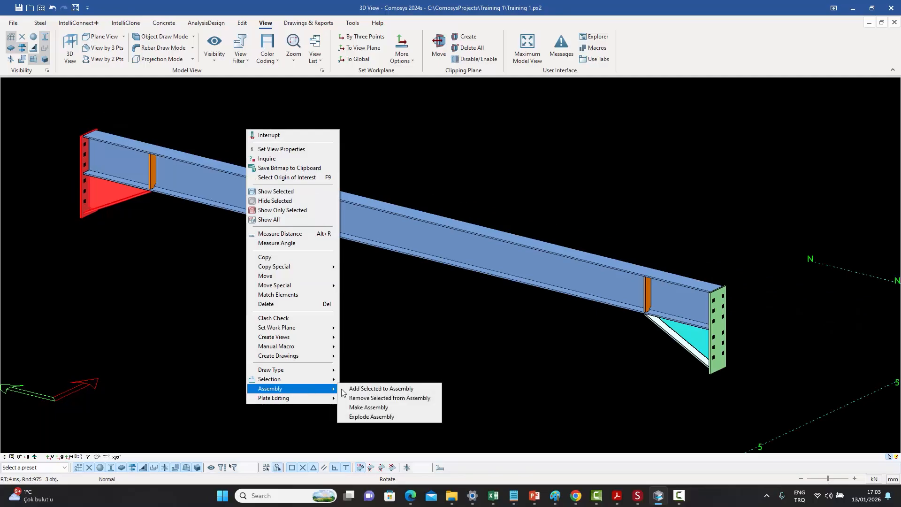
pyautogui.click(371, 398)
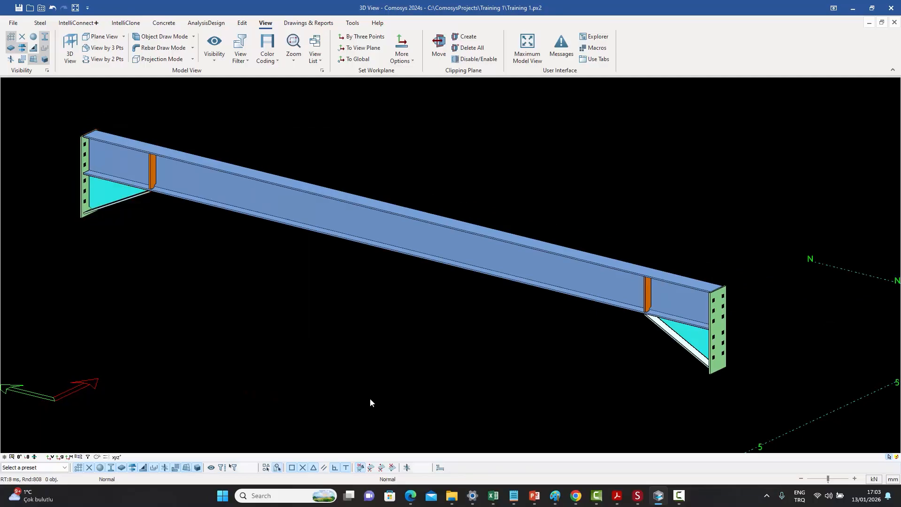
# Check which parts remain in the reduced assembly by running Select Assembly on the beam, and clear the selection
pyautogui.click(326, 204)
pyautogui.rightClick(326, 205)
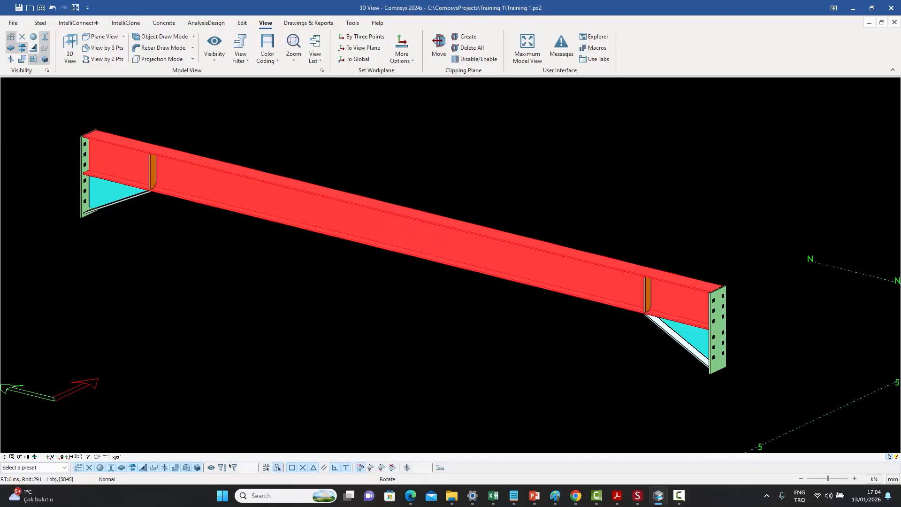
pyautogui.click(356, 291)
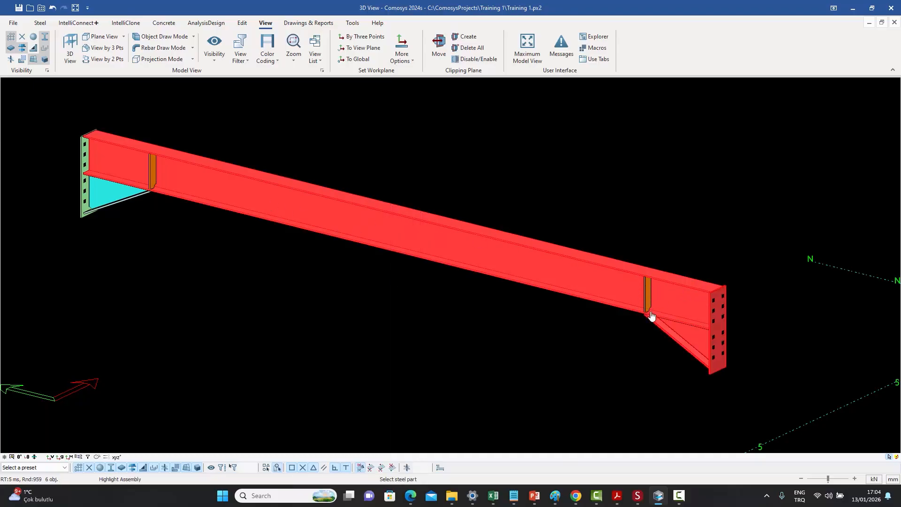
pyautogui.scroll(1, 689, 290)
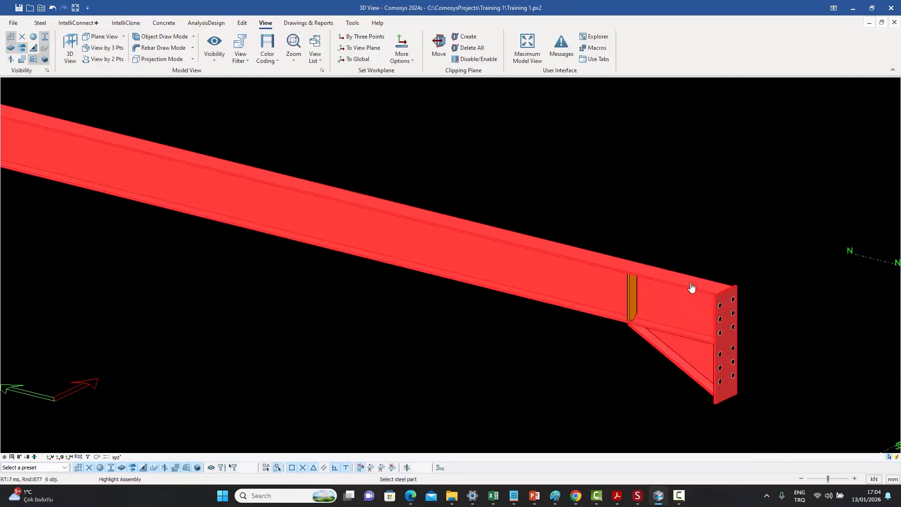
pyautogui.rightClick(672, 210)
pyautogui.click(685, 188)
pyautogui.moveTo(610, 195); pyautogui.dragTo(682, 210, button='middle')
pyautogui.scroll(-1, 639, 194)
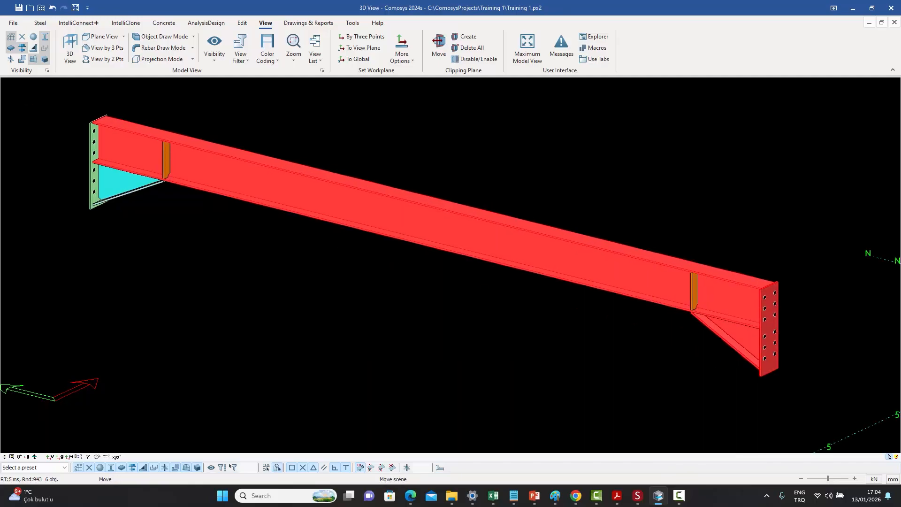
pyautogui.click(626, 188)
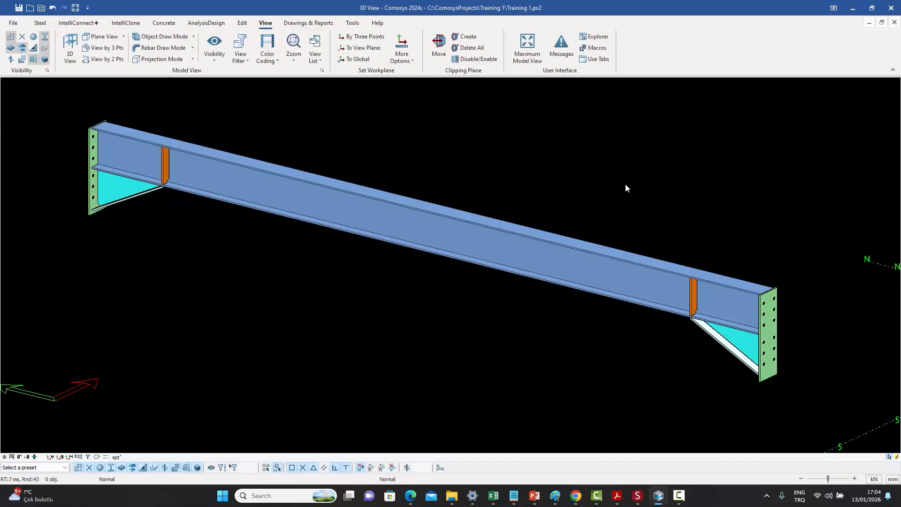
# Add both stiffeners and the left end's haunch web plate, haunch flange plate and end plate to the beam's assembly
pyautogui.click(693, 299)
pyautogui.keyDown('ctrl'); pyautogui.click(165, 167); pyautogui.keyUp('ctrl')
pyautogui.keyDown('ctrl'); pyautogui.click(116, 187); pyautogui.keyUp('ctrl')
pyautogui.keyDown('ctrl'); pyautogui.click(99, 208); pyautogui.keyUp('ctrl')
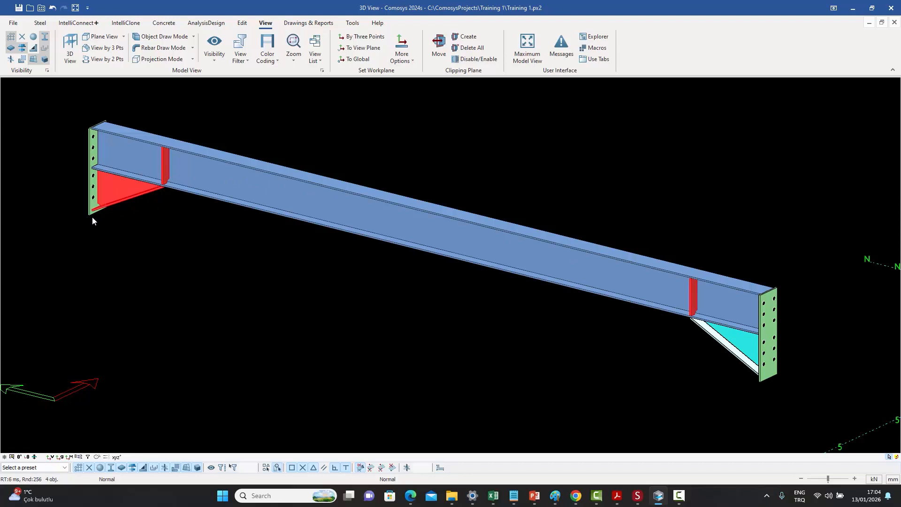
pyautogui.keyDown('ctrl'); pyautogui.click(91, 214); pyautogui.keyUp('ctrl')
pyautogui.rightClick(215, 112)
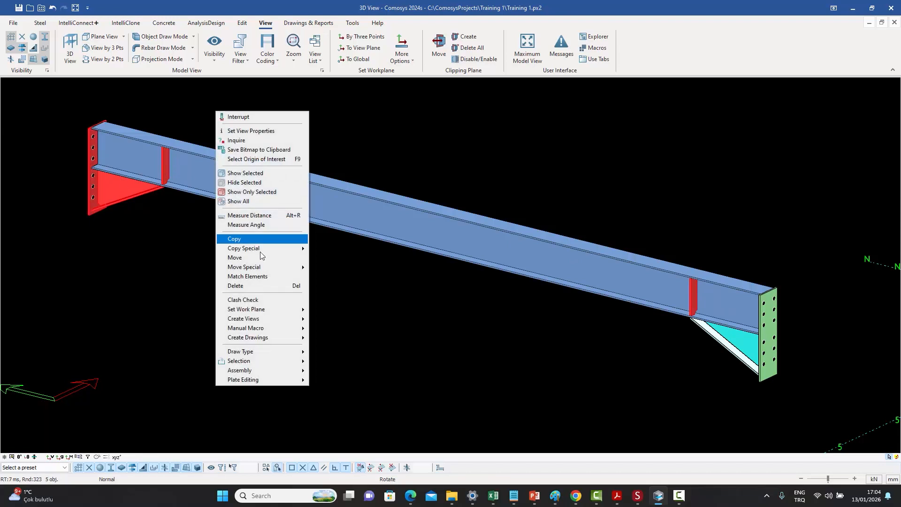
pyautogui.moveTo(250, 369)
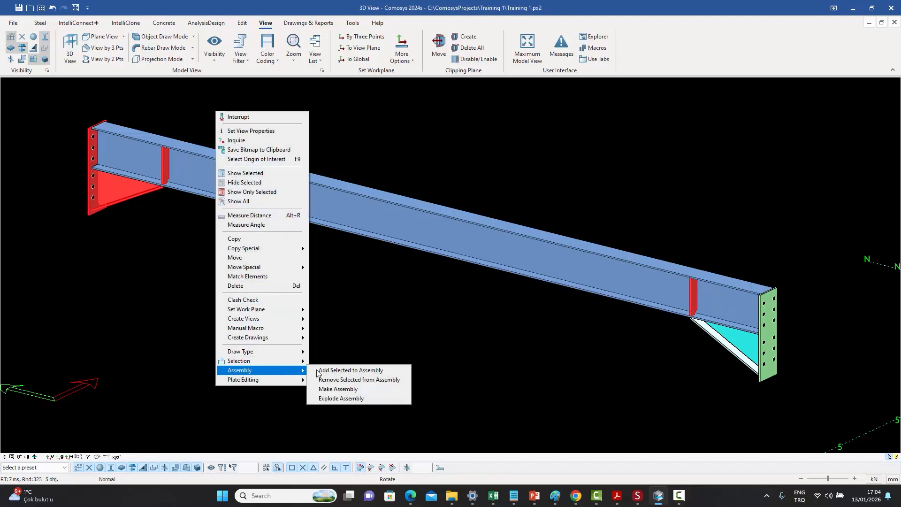
pyautogui.click(356, 370)
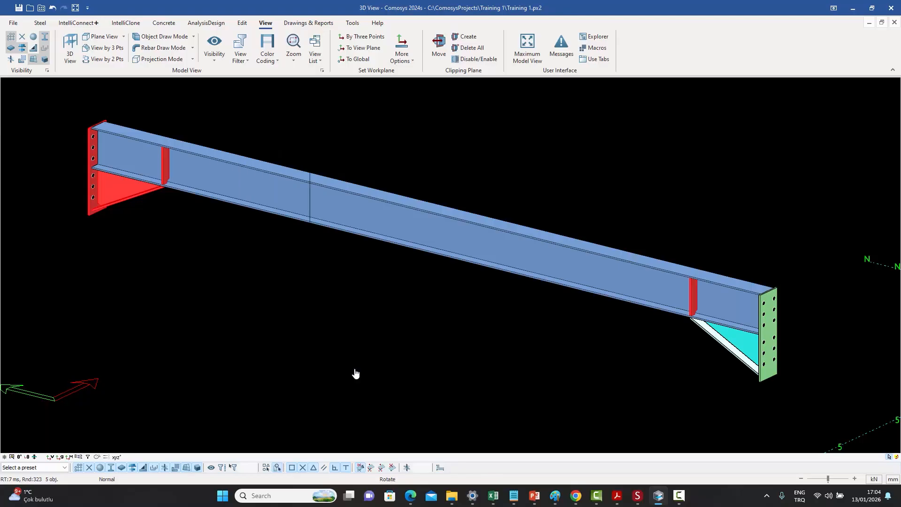
pyautogui.click(363, 219)
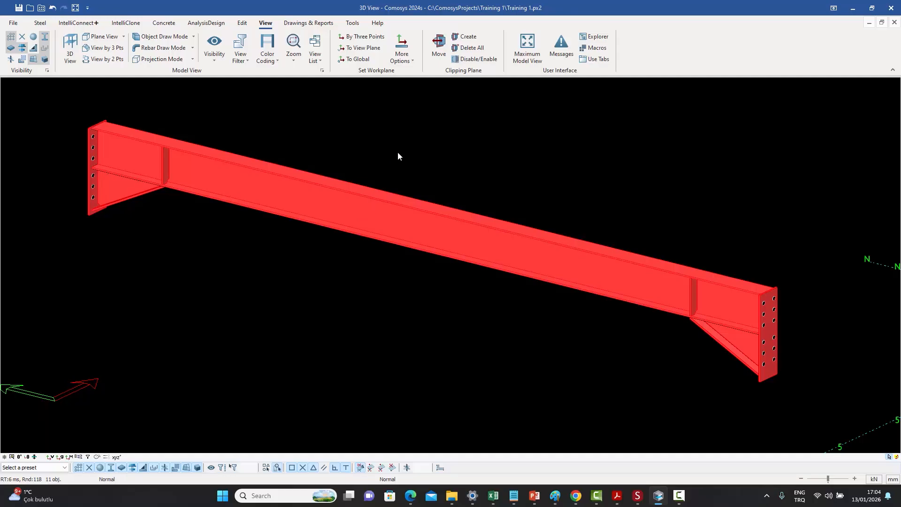
# Check the completed assembly by running Select Assembly on the beam after adding the parts, and clear the selection
pyautogui.click(398, 153)
pyautogui.rightClick(398, 152)
pyautogui.click(412, 158)
pyautogui.rightClick(375, 214)
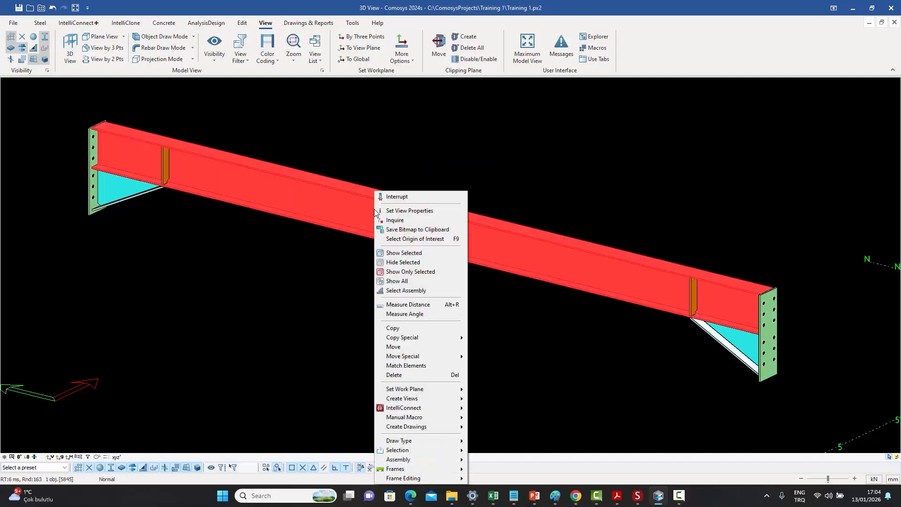
pyautogui.click(410, 291)
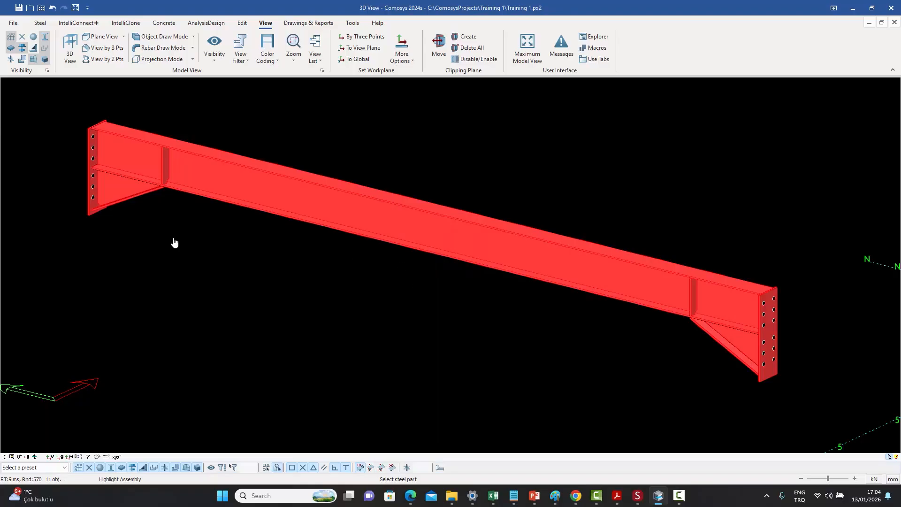
pyautogui.rightClick(529, 140)
pyautogui.click(548, 145)
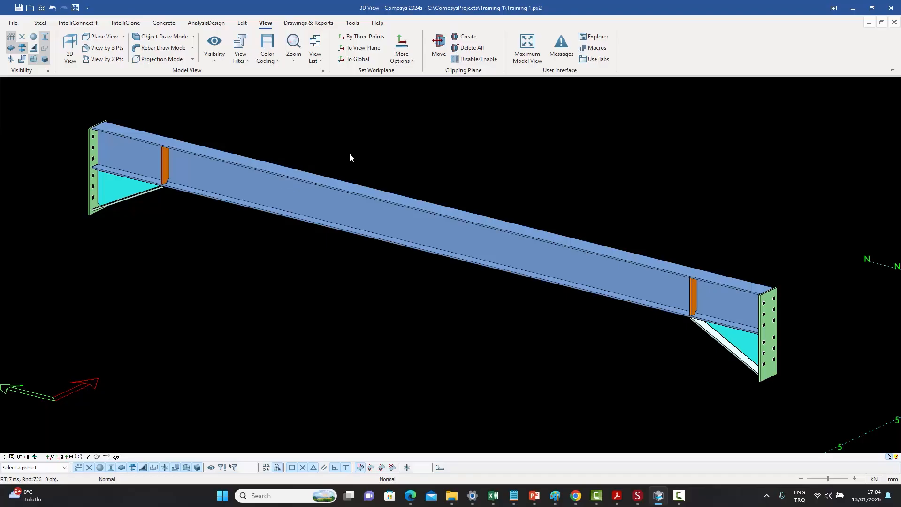
pyautogui.moveTo(351, 155); pyautogui.dragTo(359, 157, button='middle')
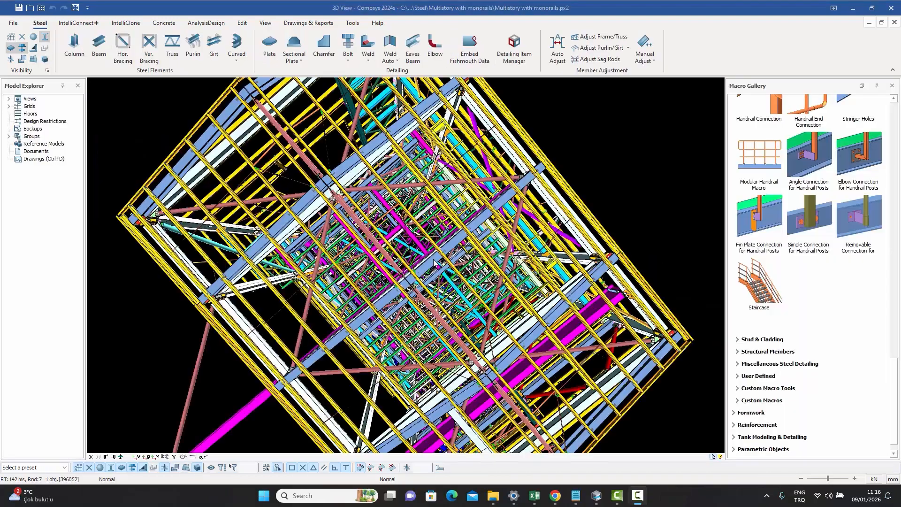
# Examine the framing of the Multistory with monorails model up close, including the bolted gusset plate where the tubular braces cross
pyautogui.scroll(8, 439, 278)
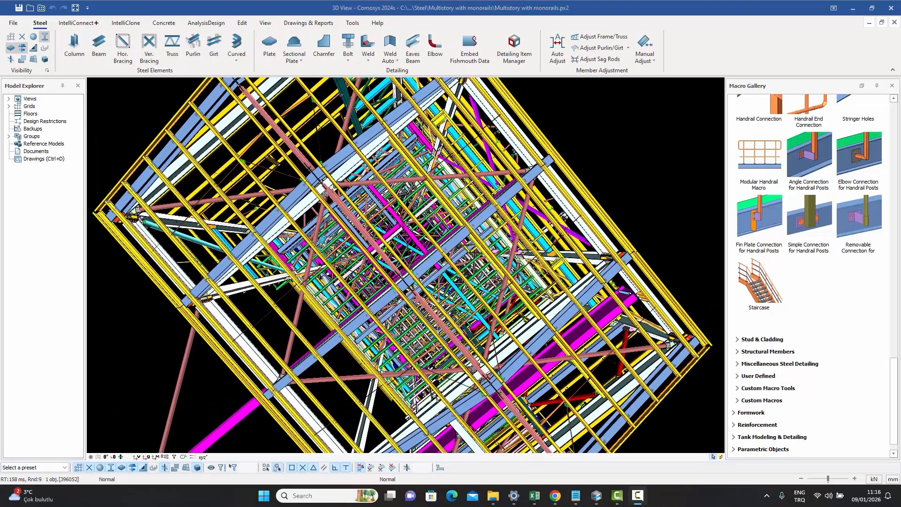
pyautogui.scroll(8, 405, 266)
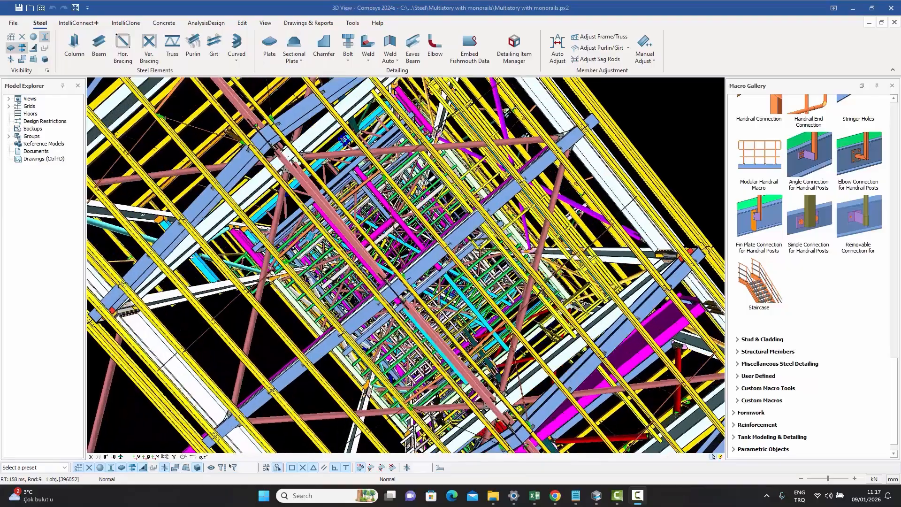
pyautogui.scroll(8, 406, 265)
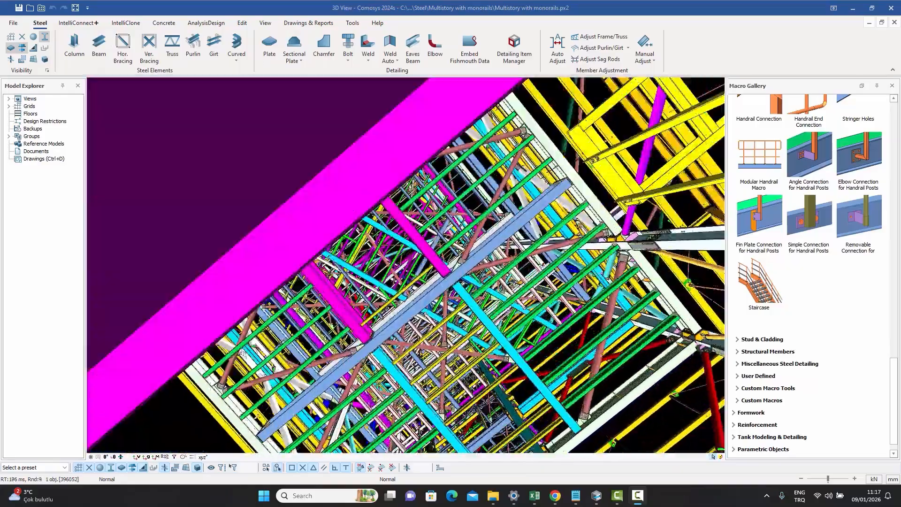
pyautogui.scroll(8, 404, 264)
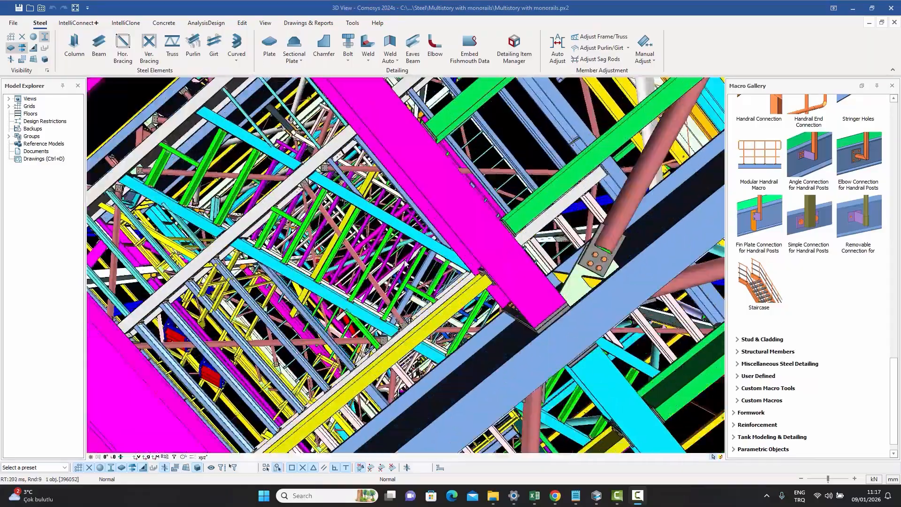
pyautogui.scroll(8, 405, 264)
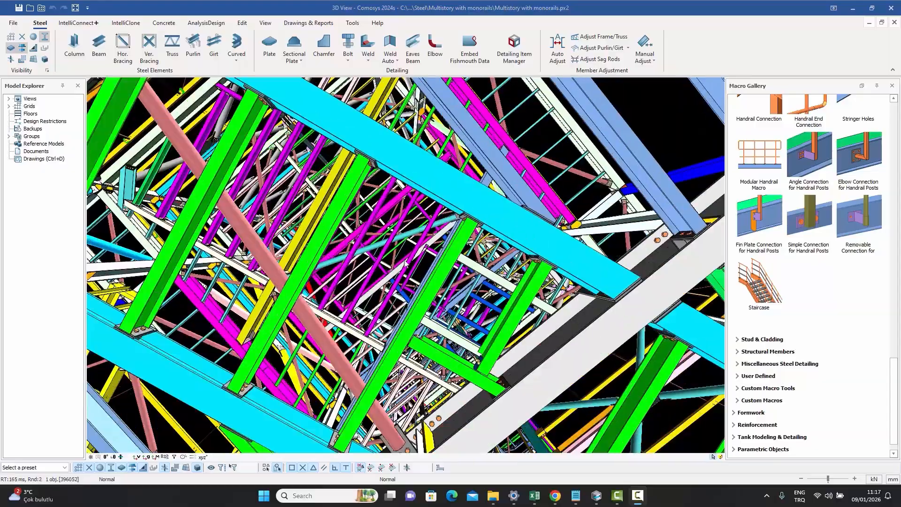
pyautogui.scroll(8, 405, 249)
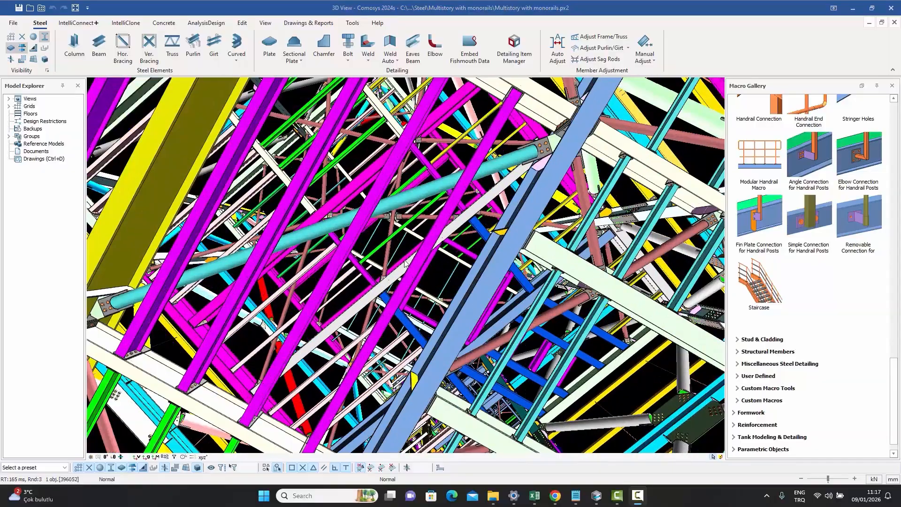
pyautogui.scroll(8, 403, 231)
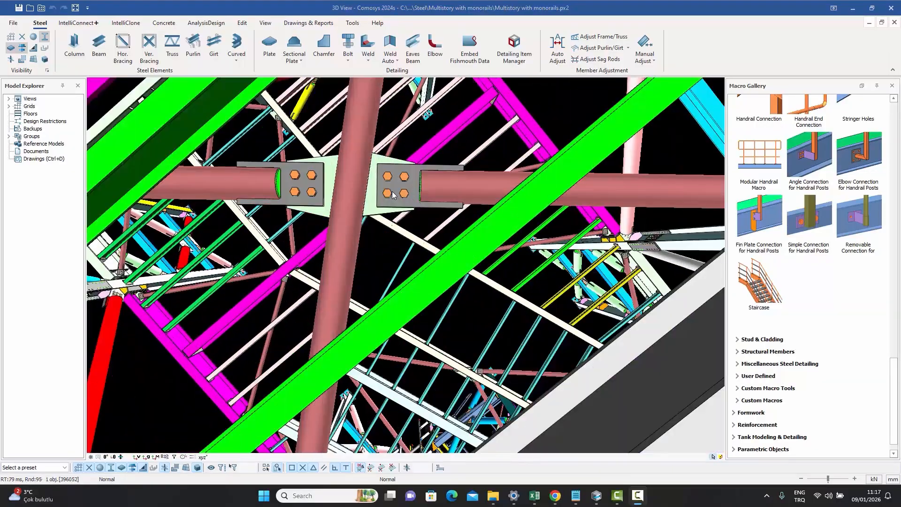
pyautogui.click(386, 197)
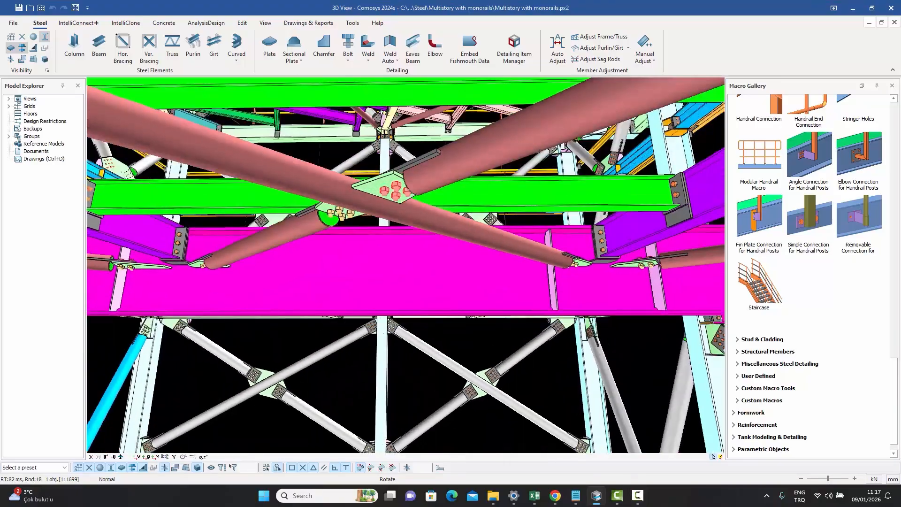
pyautogui.moveTo(386, 197); pyautogui.dragTo(403, 148, button='middle')
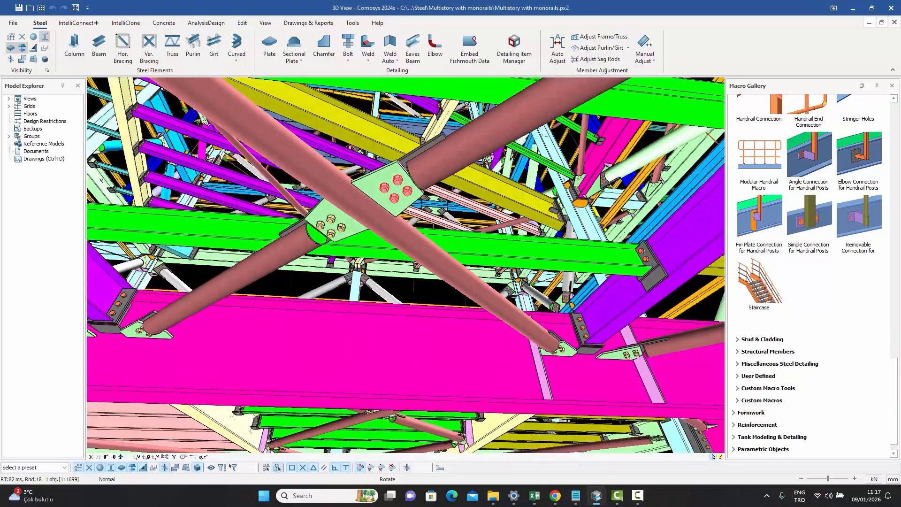